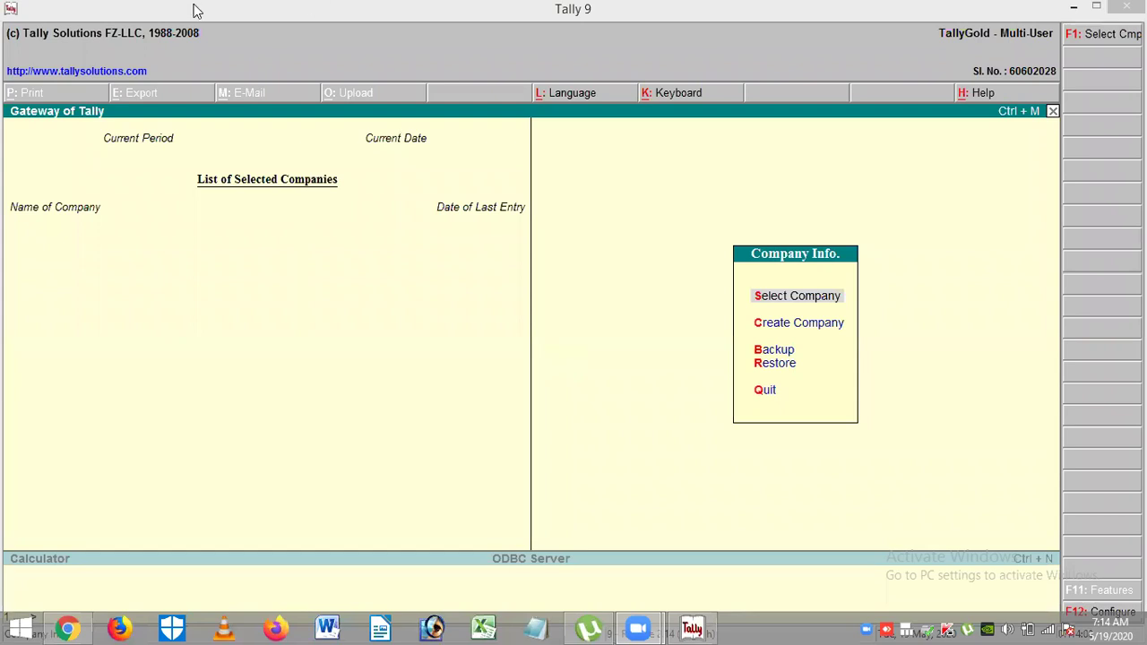
- Start a new company with Payroll4 as both its name and mailing name
text(c)
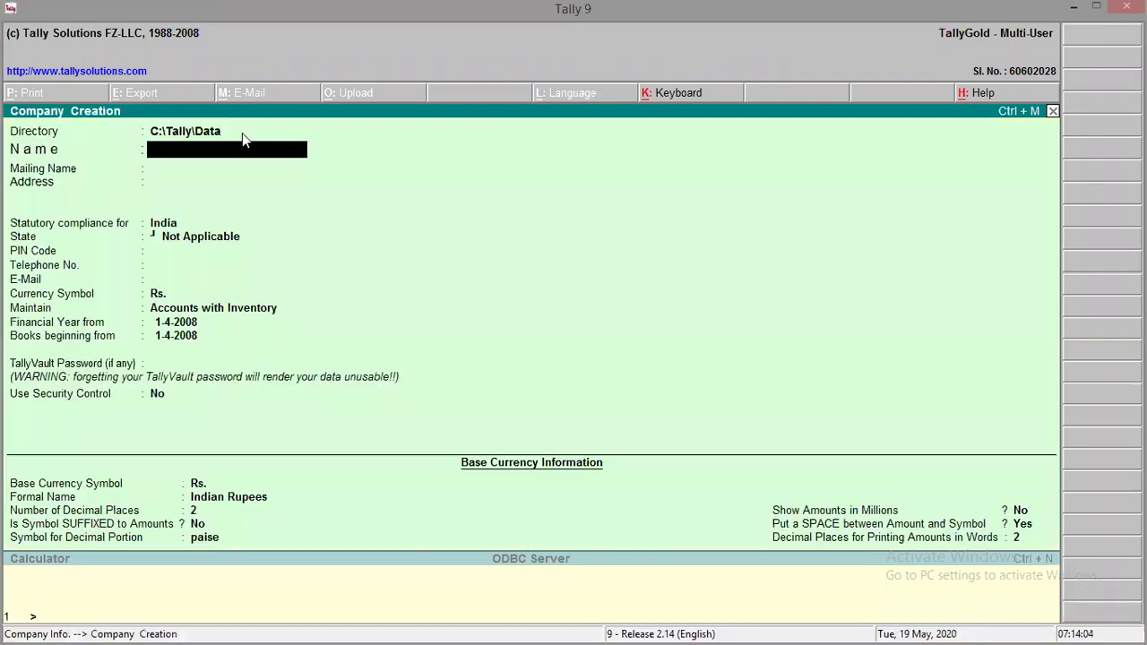
text(Payroll4)
key(Return)
key(Return)
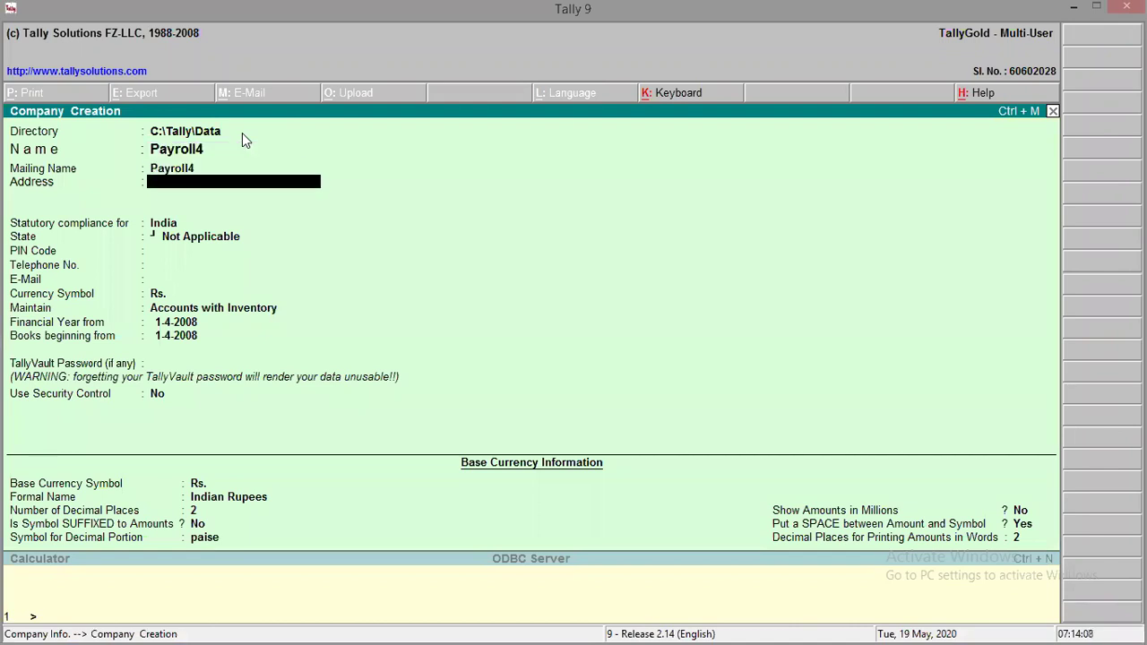
- Set the company's state to Manipur and have it maintain Accounts Only
key(Return)
key(Return)
text(M)
key(Down)
key(Down)
key(Down)
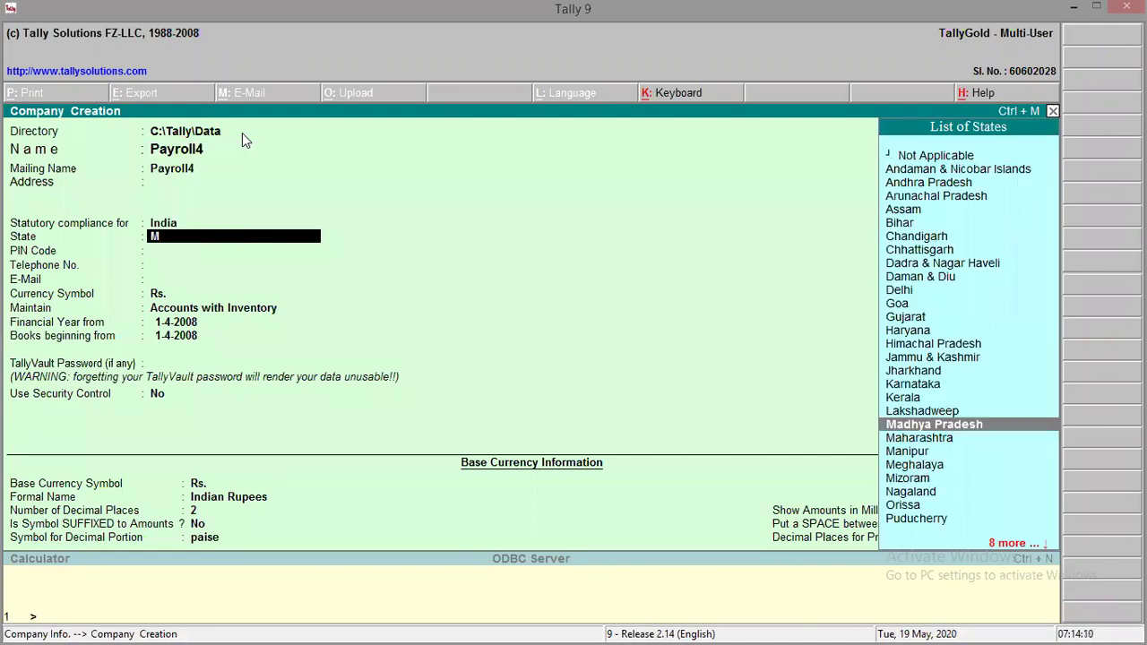
key(Return)
key(Return)
key(Return)
key(Return)
key(Return)
key(Up)
key(Return)
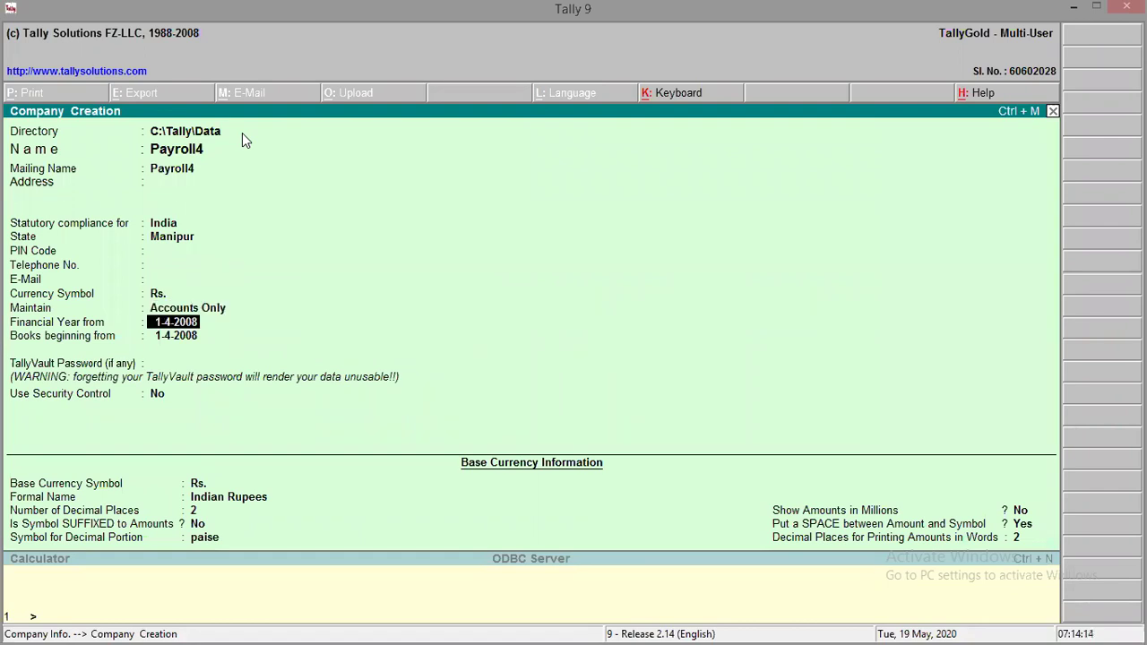
- Set the financial year and books to begin from 1-4-2020, keep the remaining defaults and save the company
text(1-4-2020)
key(Return)
key(Return)
key(Return)
key(Return)
key(Return)
key(Return)
key(Return)
key(Return)
key(Return)
key(Return)
key(Return)
key(Return)
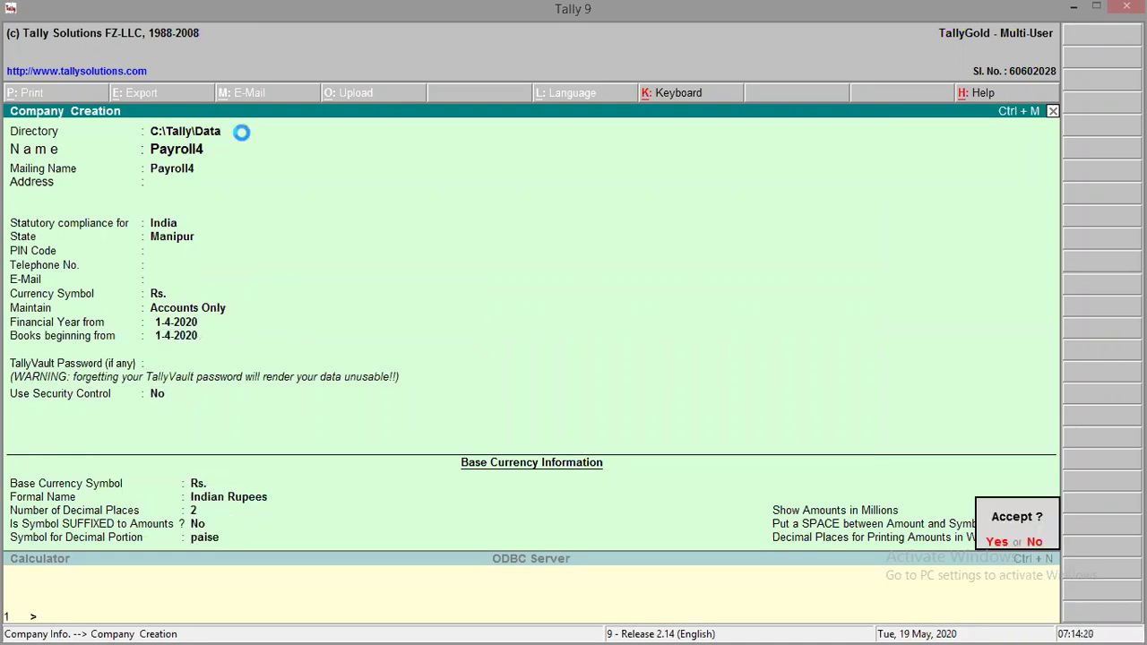
key(Return)
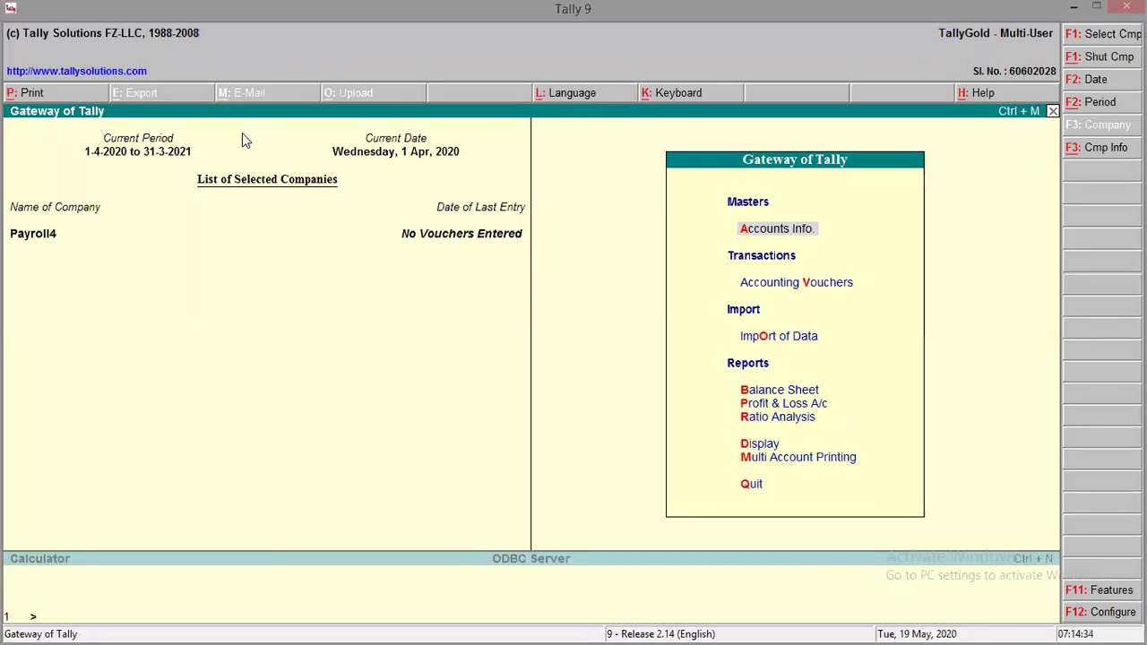
- Enable Maintain Payroll in the company's accounting features and save them
key(F11)
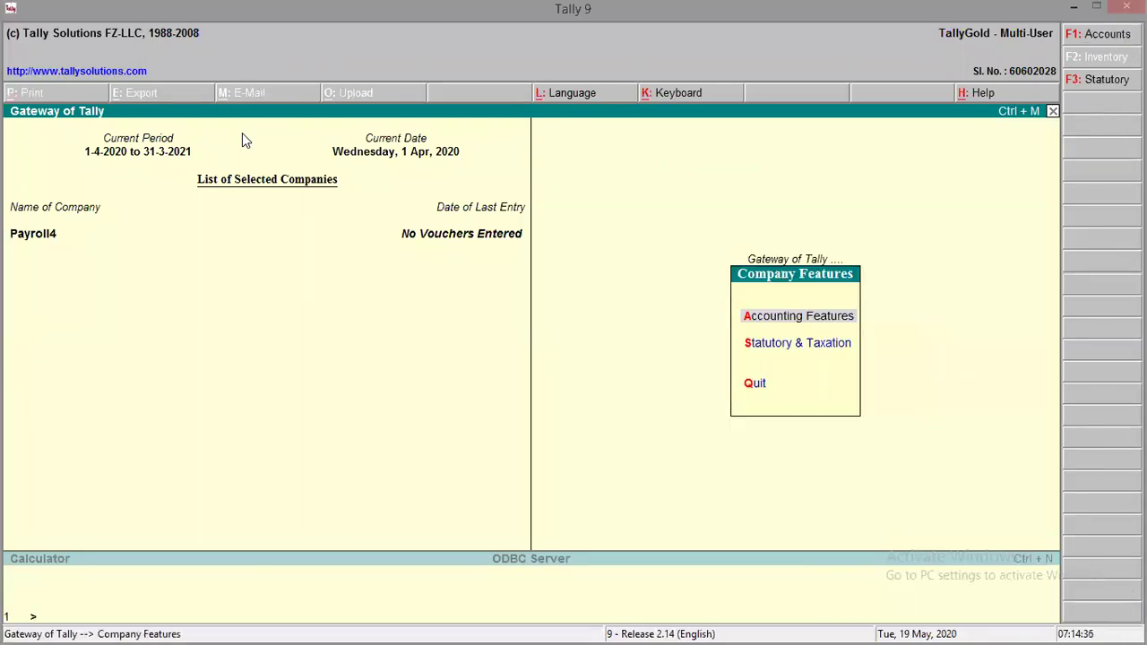
key(Return)
key(Return)
key(Return)
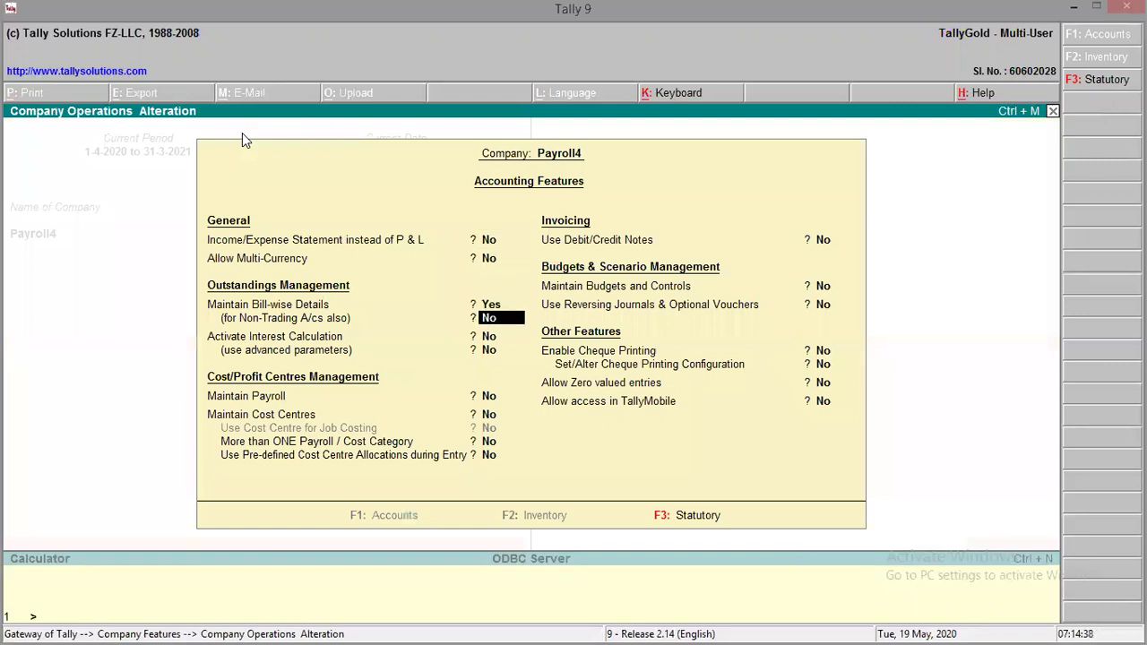
key(Return)
key(Return)
text(y)
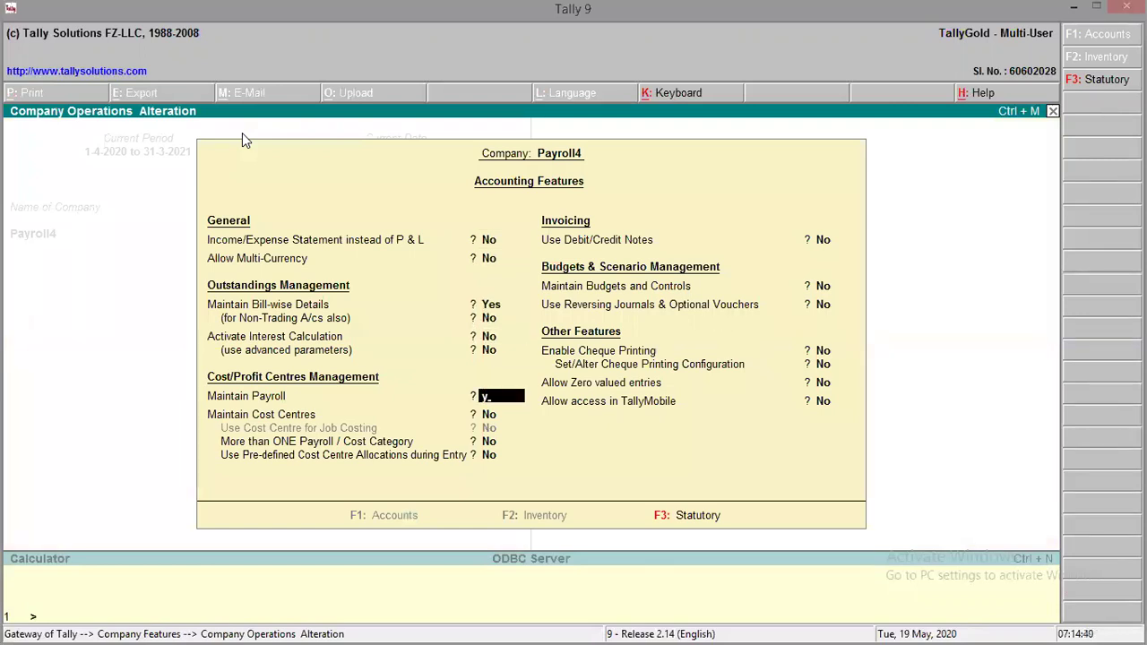
key(Return)
key(Return)
key(Return)
key(Return)
key(Return)
key(Return)
key(Return)
key(Return)
key(Return)
key(Escape)
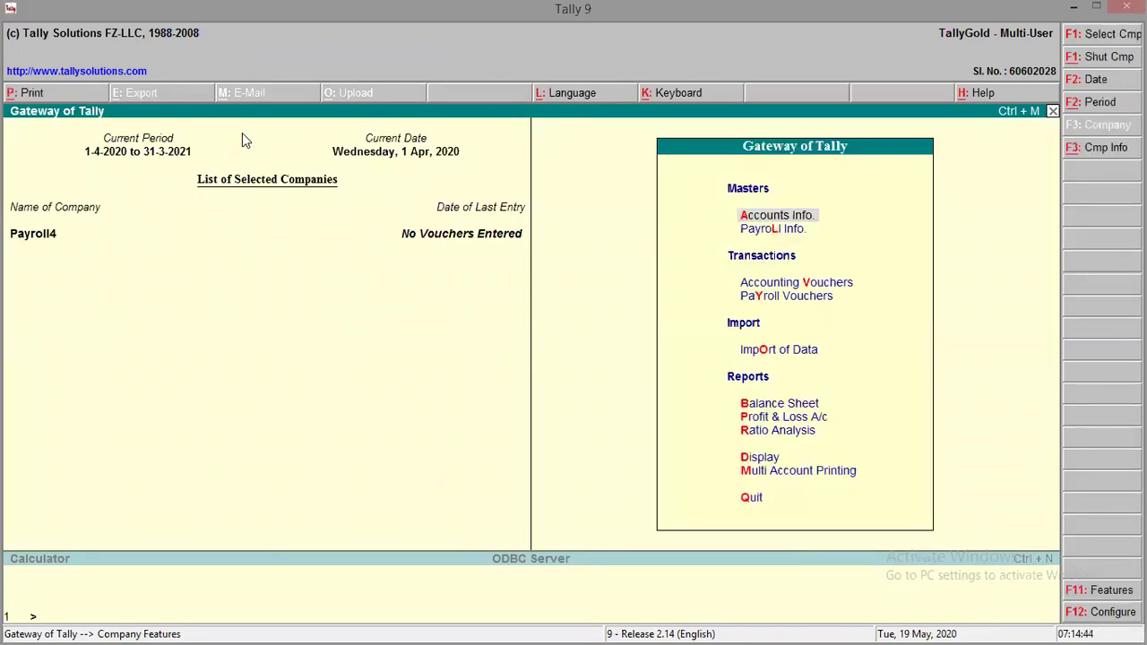
- Create a single employee group named Admin Staff under Primary
key(Down)
key(Return)
key(Down)
key(Down)
key(Up)
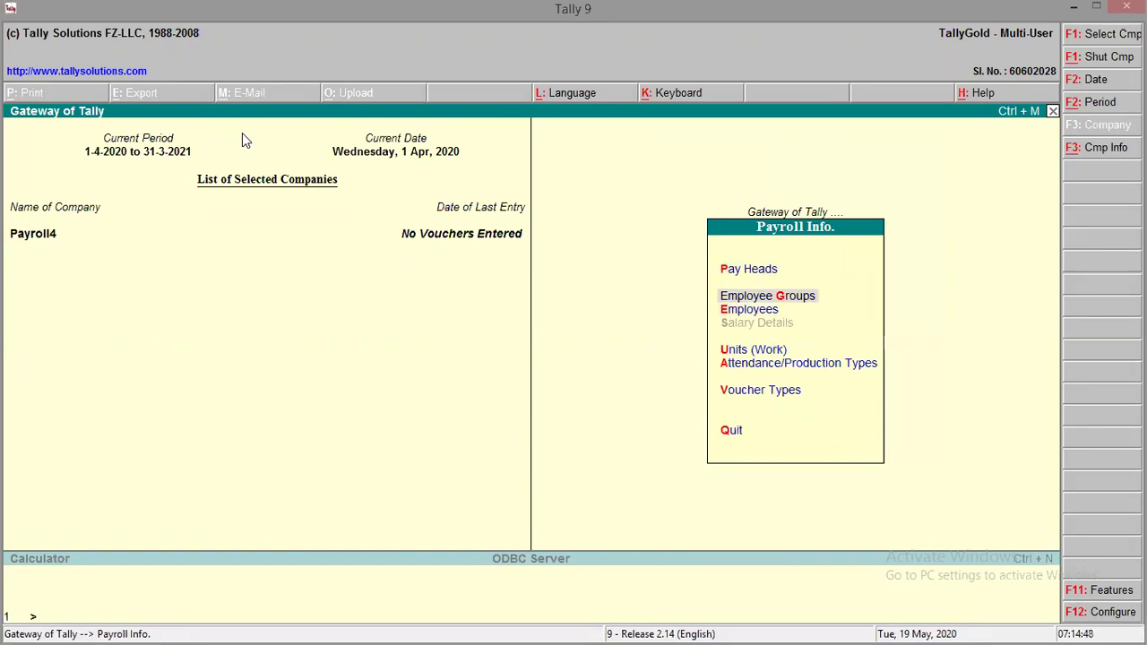
key(Return)
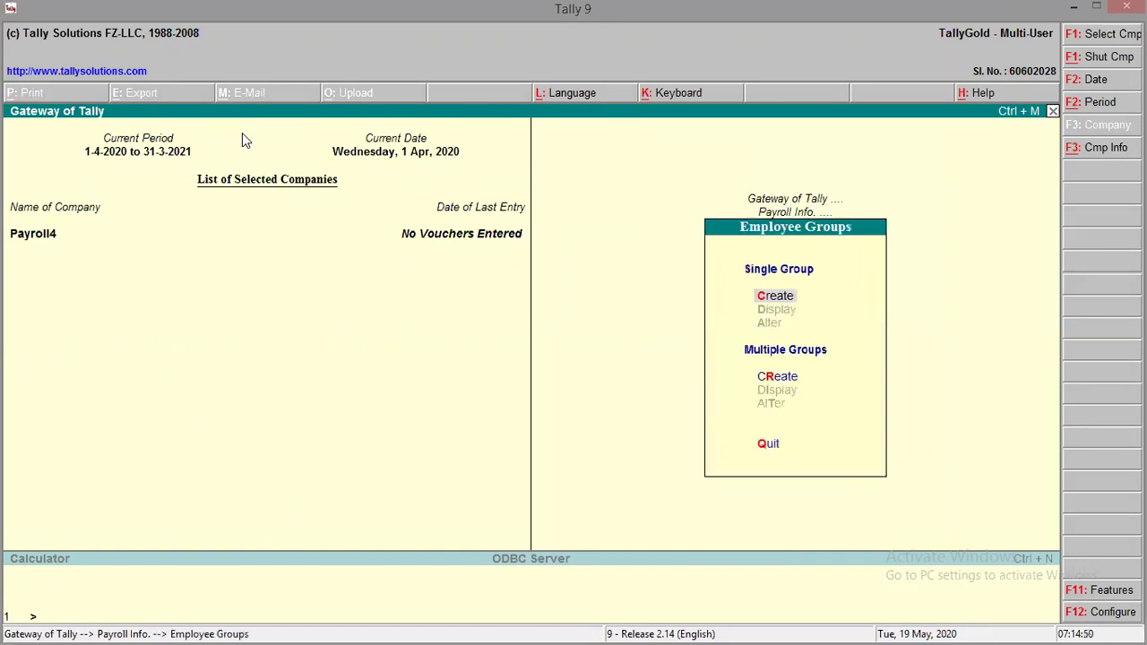
key(Return)
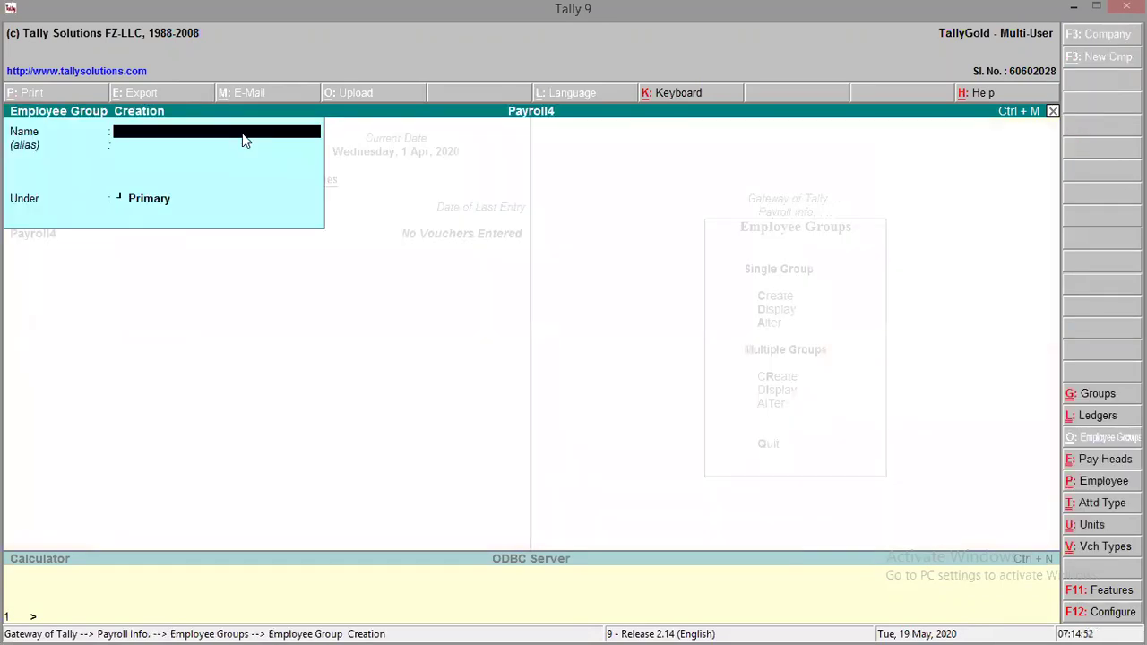
text(Admin Staf)
key(Return)
key(Return)
key(Return)
key(Return)
- Create the employee group Teaching Staff under Primary and leave employee group creation
text(Teaching Staff)
key(Return)
key(Return)
key(Return)
key(Return)
key(Escape)
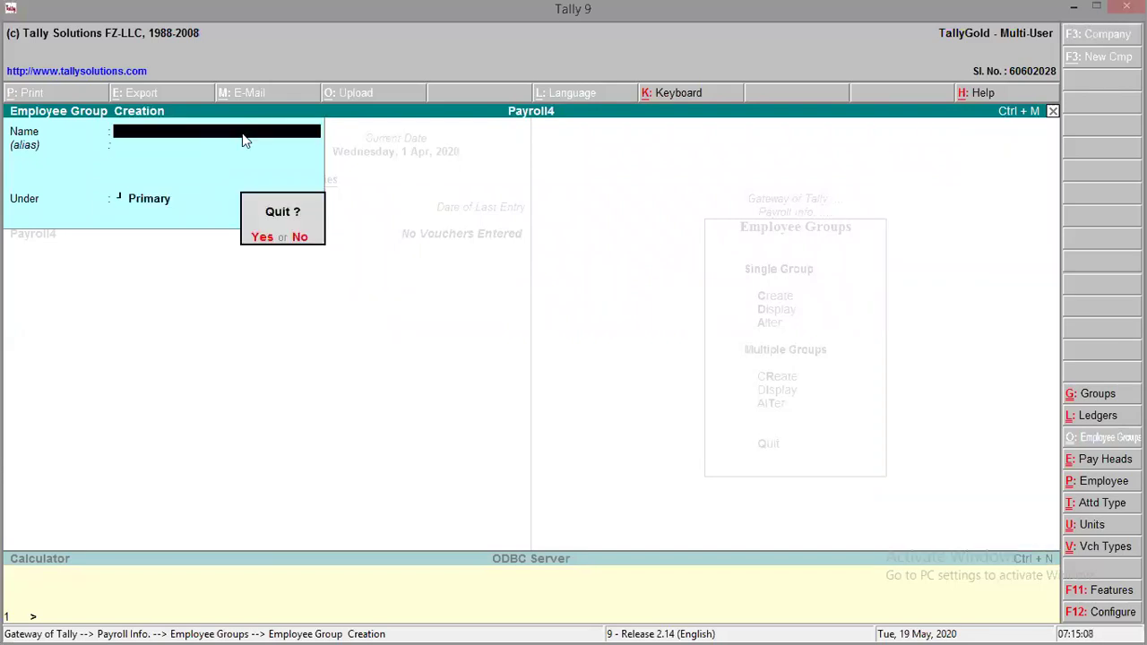
key(Return)
key(Escape)
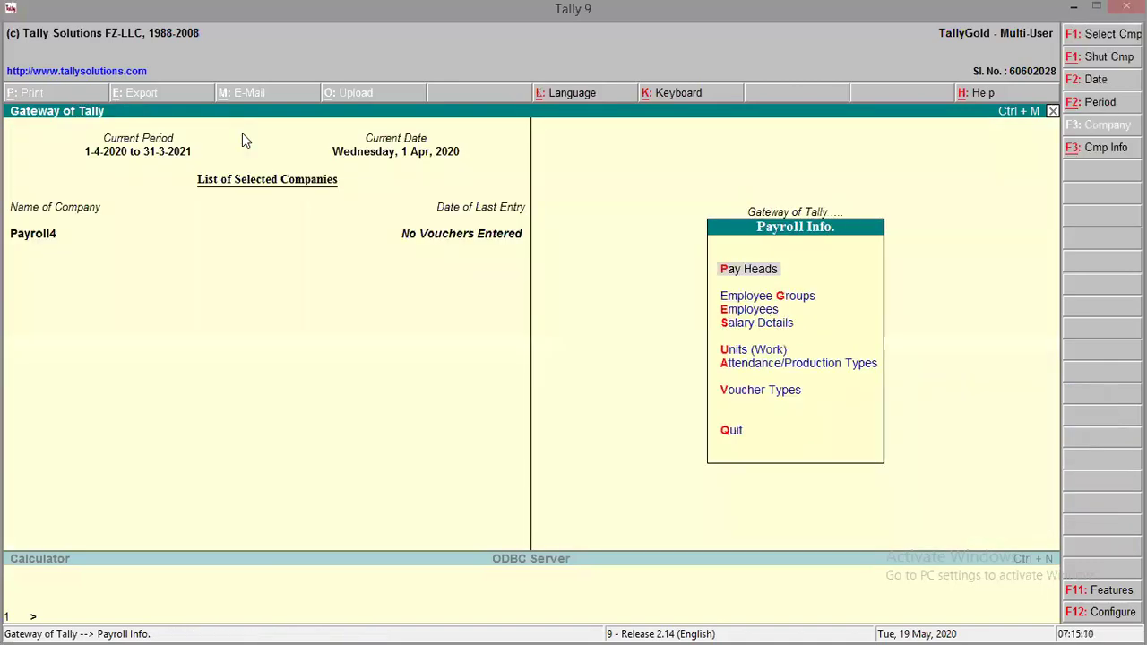
- Start a single employee record with the first employee's name, under Primary, joining on 1-Apr-2020
key(Down)
key(Down)
key(Return)
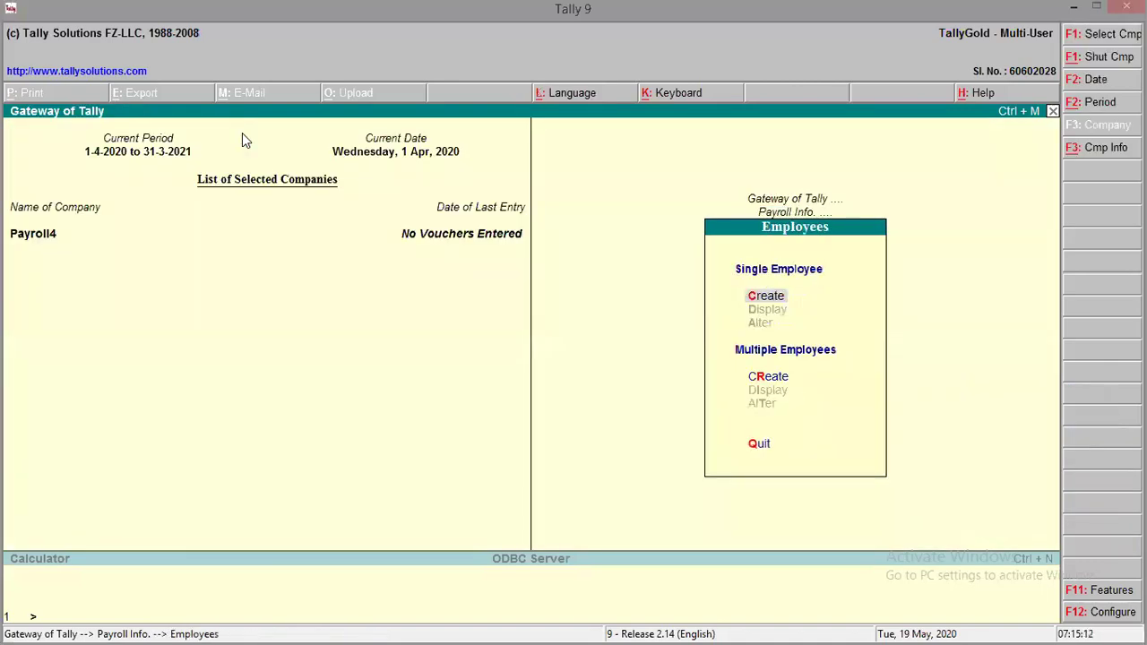
key(Return)
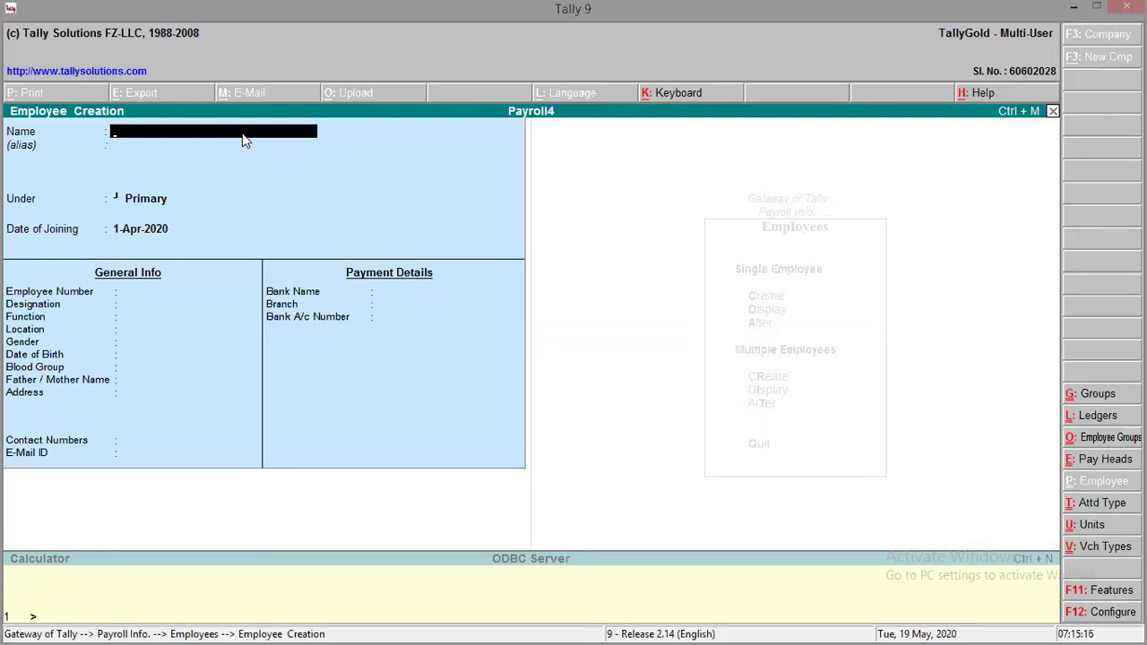
text(L.Romio)
key(Return)
key(Return)
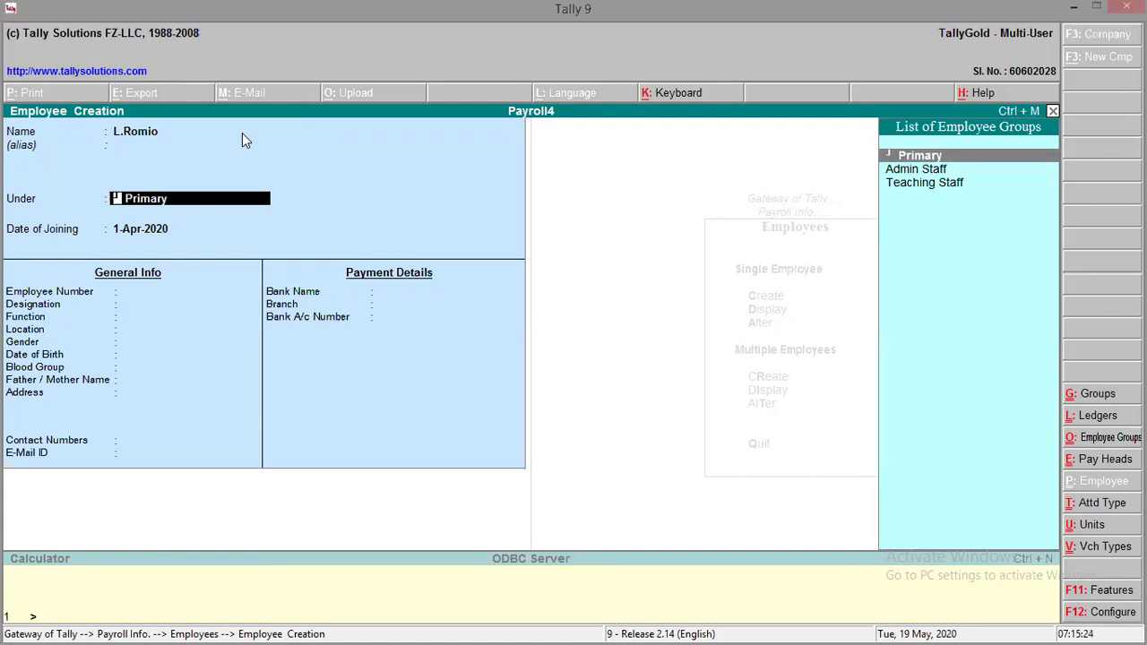
key(Return)
key(Return)
key(Return)
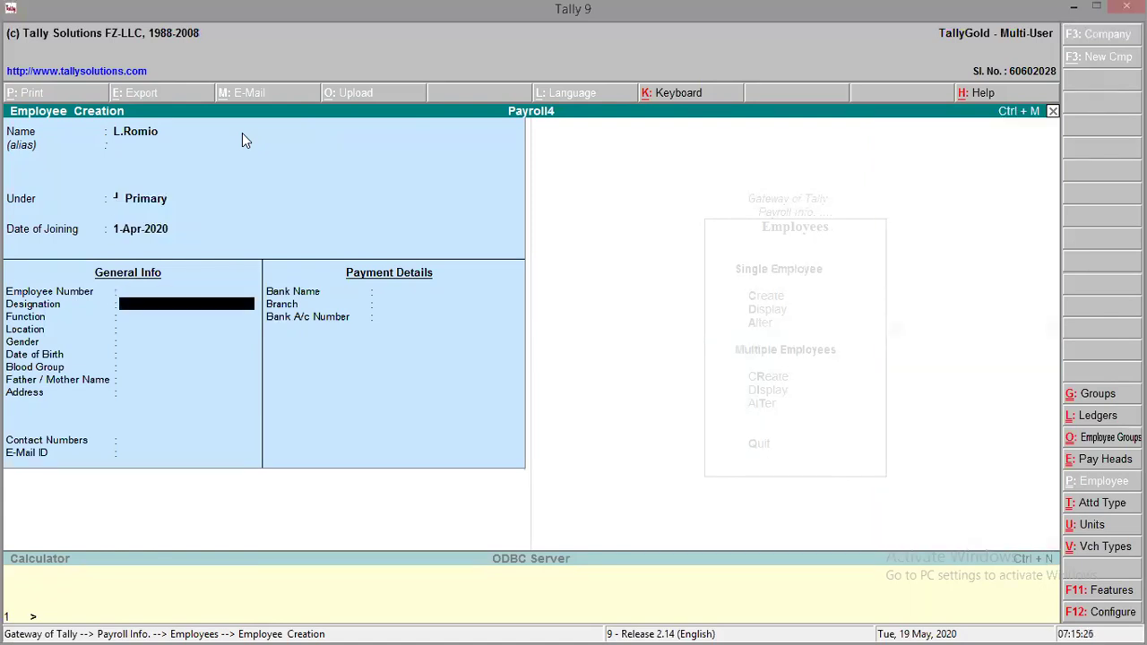
- Set the first employee's designation to Director, leave the other details blank and save the record
text(Director)
key(Return)
key(Return)
key(Return)
key(Return)
key(Return)
key(Return)
key(Return)
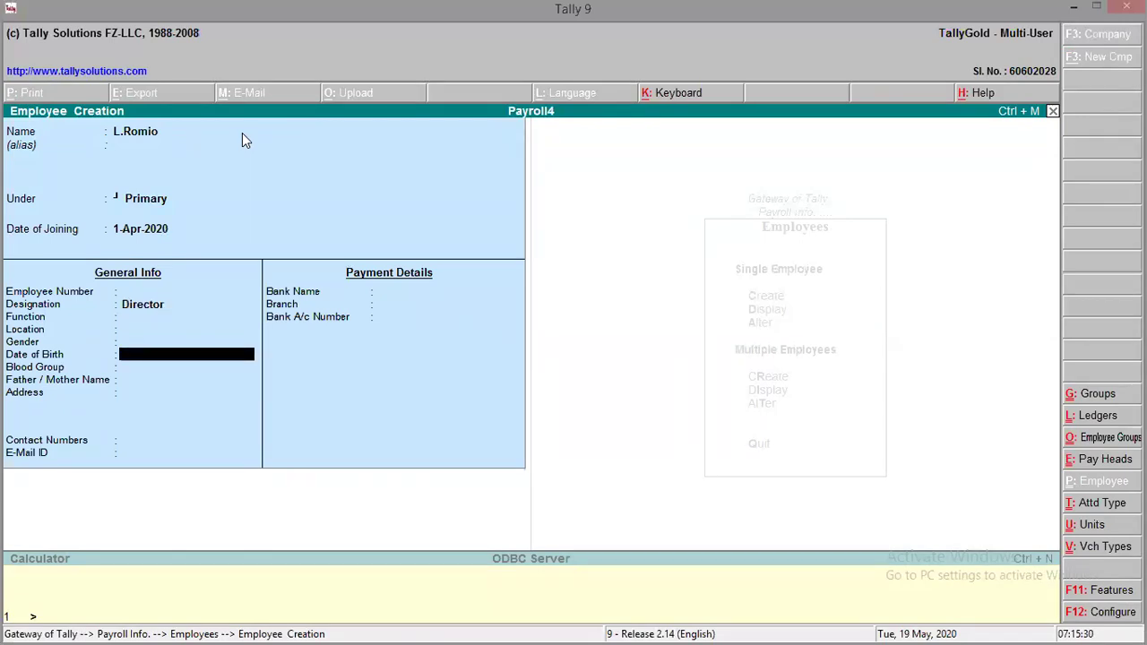
key(Return)
key(Return)
key(Return)
key(Return)
key(Return)
key(Return)
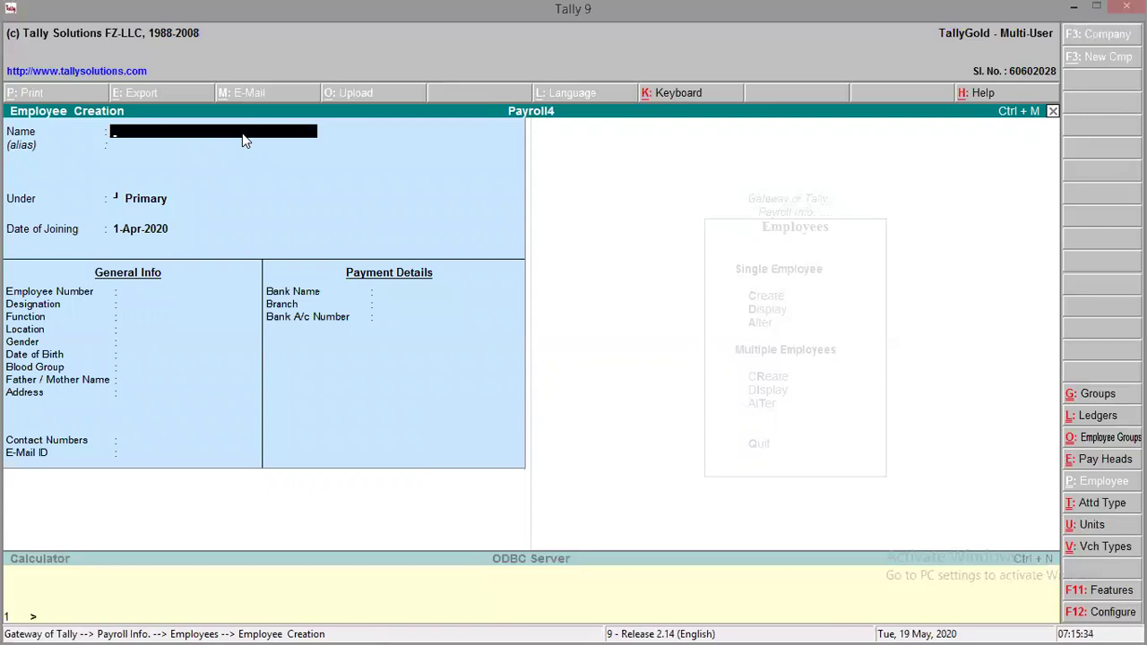
- Enter the second employee's name under Primary with the joining date 1-Apr-2020
text(Ng.Anil)
key(Return)
key(Return)
key(Return)
key(Return)
key(Return)
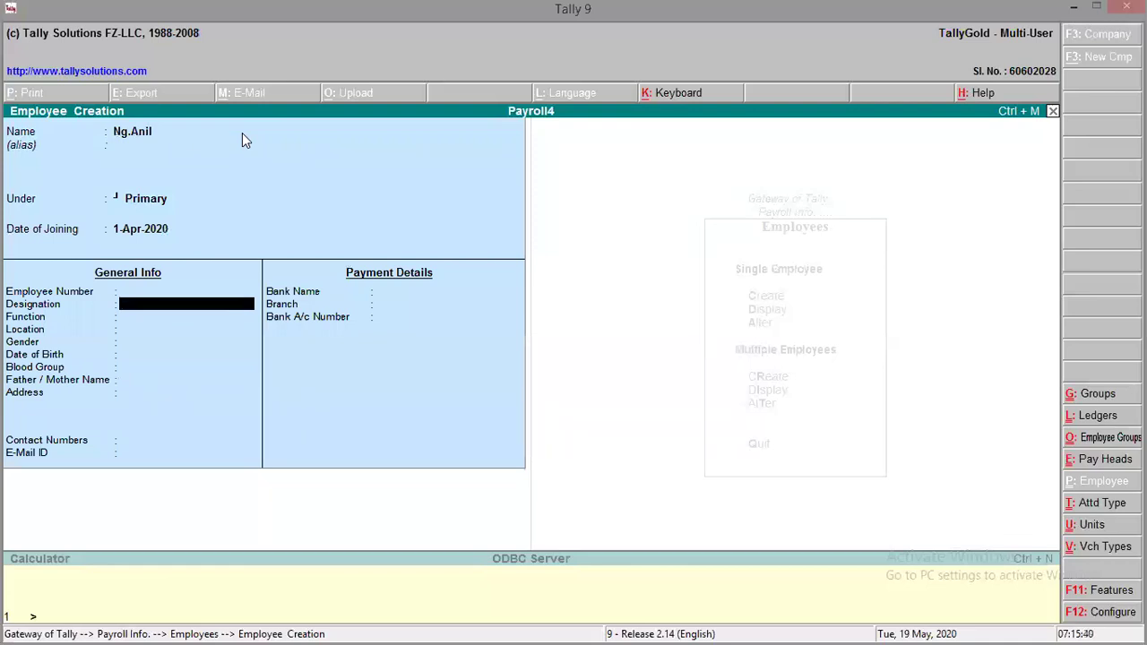
- Set the second employee's designation to Superientendent, leave the other details blank and save the record
text(Sup)
key(BackSpace)
key(BackSpace)
text(perientendent)
key(Return)
key(Return)
key(Return)
key(Return)
key(Return)
key(Return)
key(Return)
key(Return)
key(Return)
key(Return)
key(Return)
key(Return)
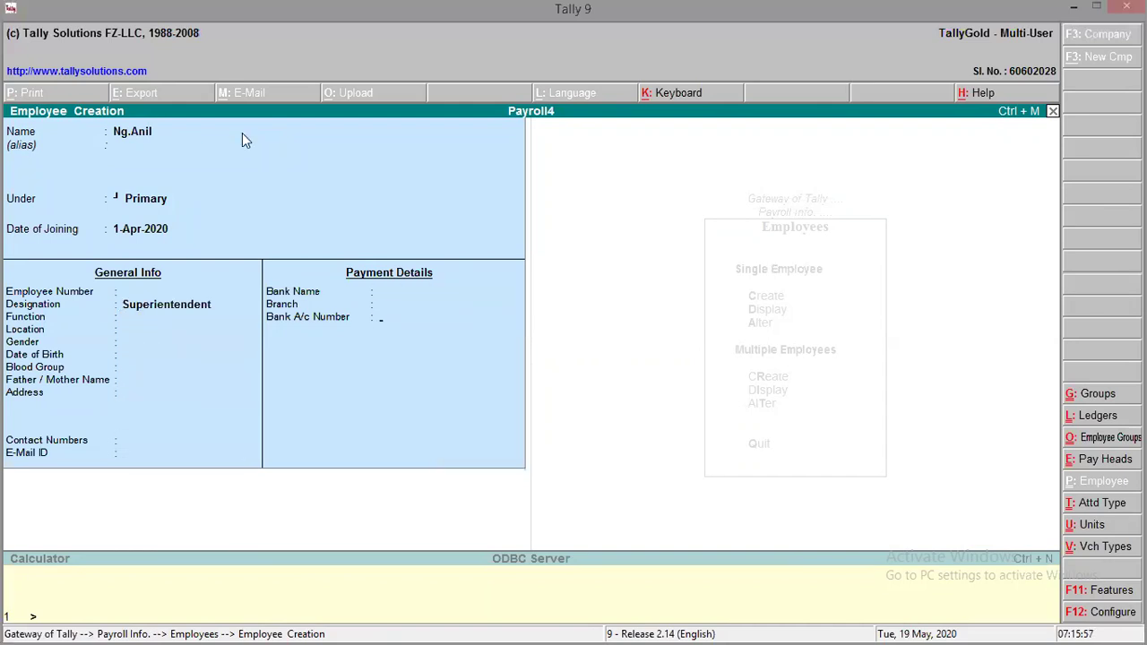
key(Return)
key(Return)
- Enter the third employee's name under Primary with the joining date 1-Apr-2020
text(Sam)
key(Return)
key(Return)
key(Return)
key(Return)
key(Return)
key(Return)
key(Return)
key(Return)
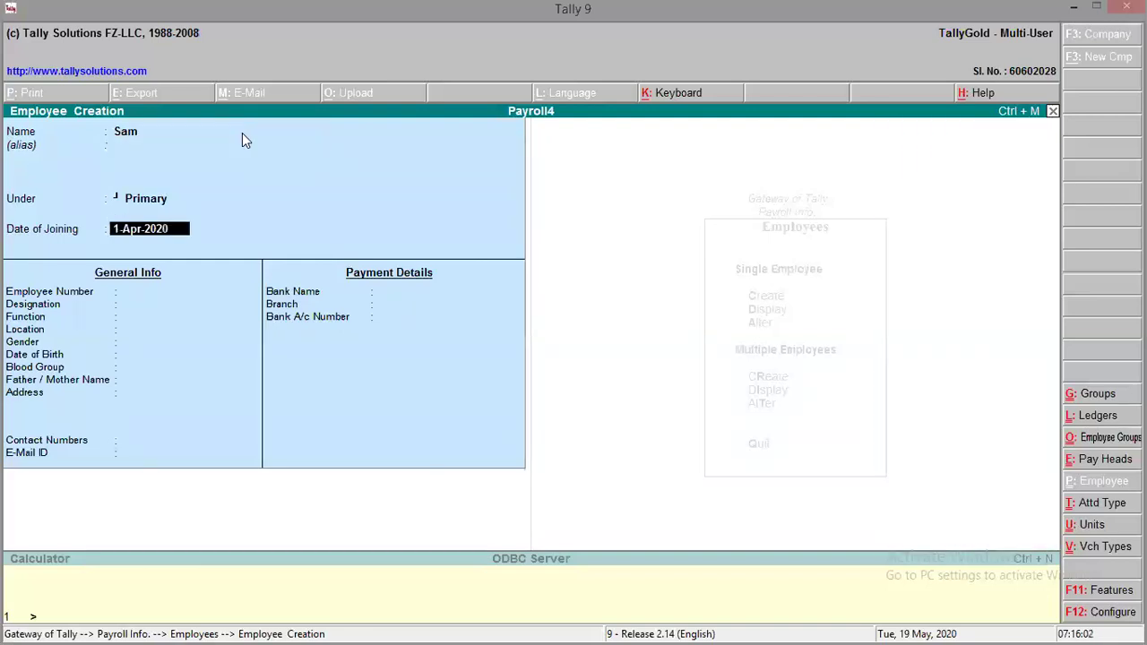
key(Return)
key(Return)
key(Return)
key(Return)
key(Return)
key(Return)
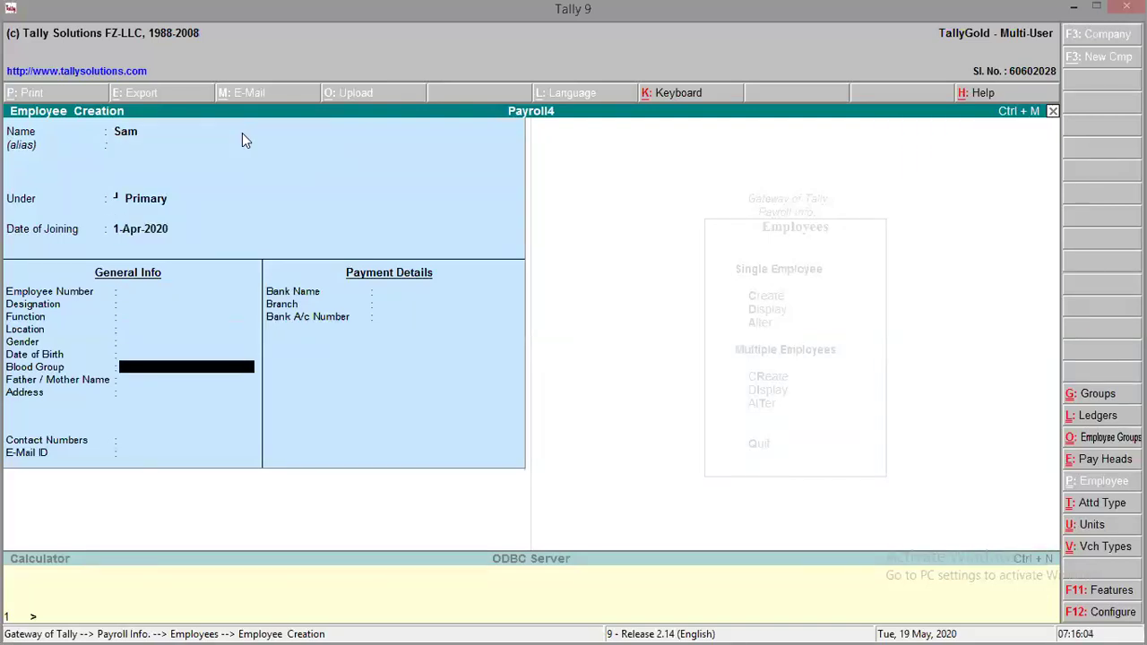
key(Up)
key(Up)
key(Up)
key(Up)
key(Up)
key(Up)
key(Up)
key(Up)
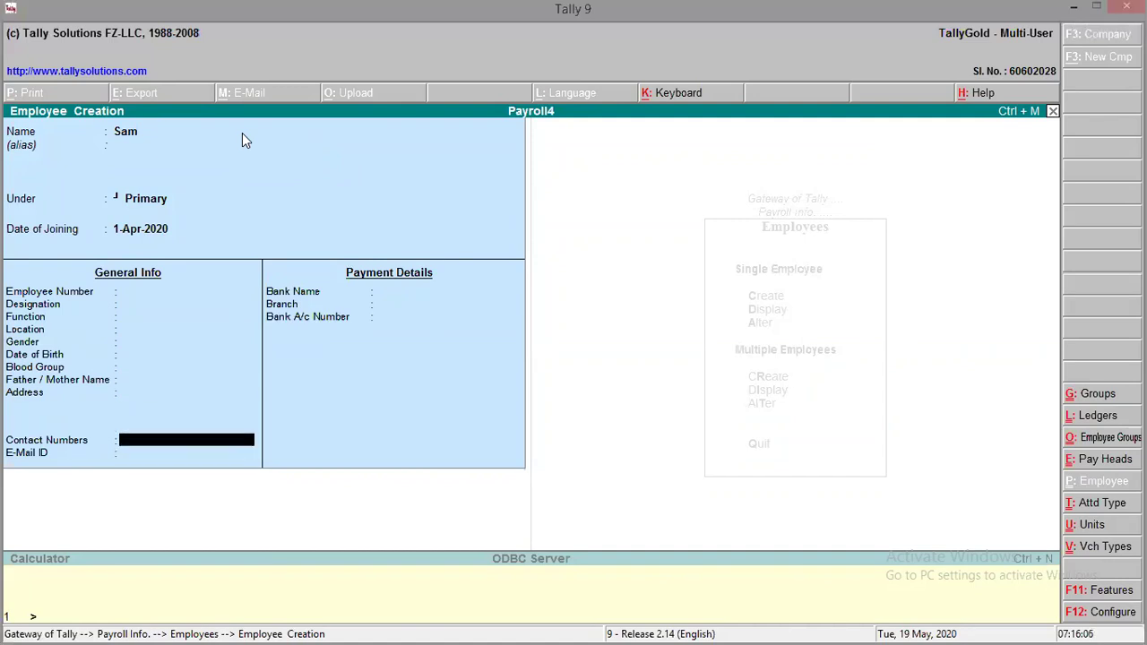
key(Up)
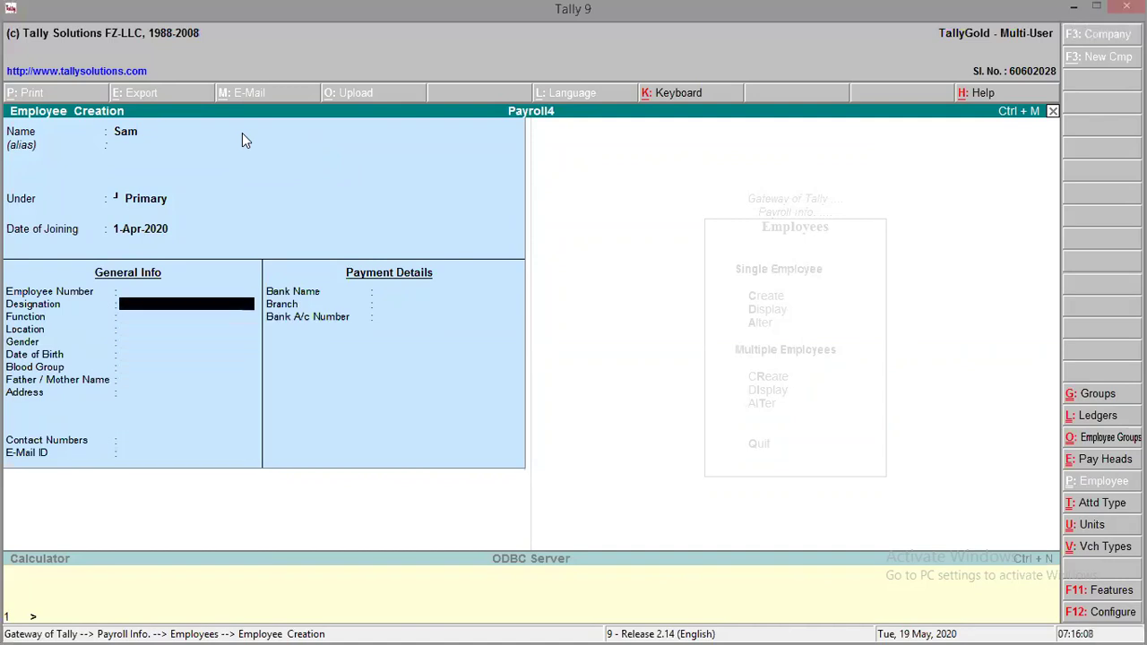
- Set the third employee's designation to Senior Lecture, leave the other details blank and save the record
text(Sen)
text(oor Lecture)
key(Return)
key(Return)
key(Return)
key(Return)
key(Return)
key(Return)
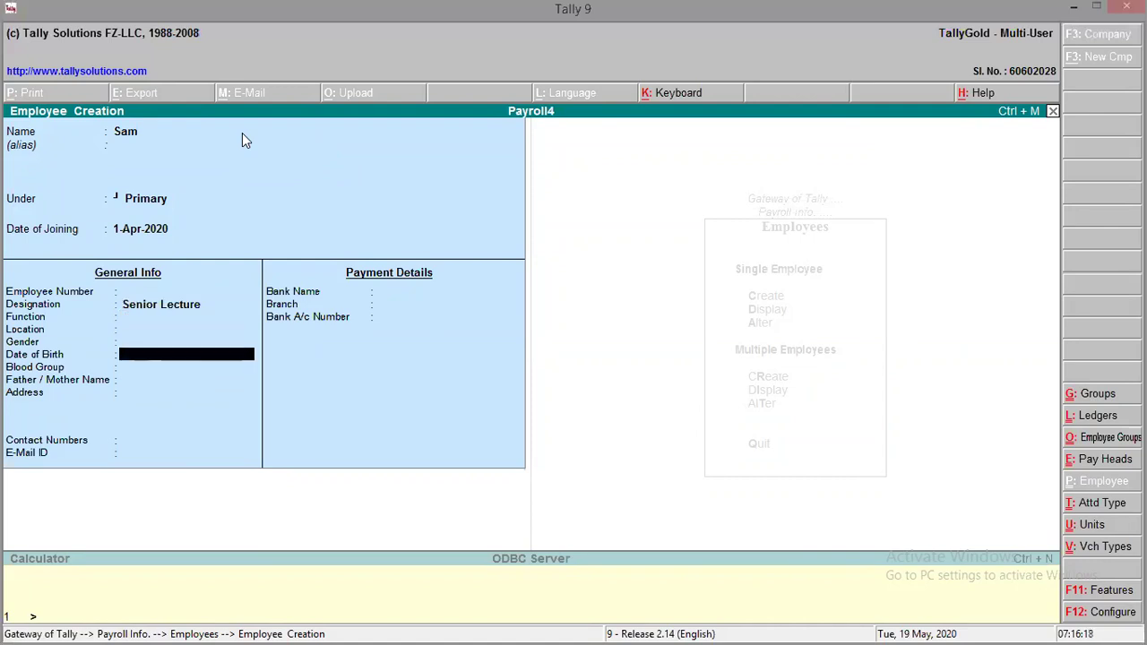
key(Return)
key(Return)
key(Return)
key(Return)
key(Return)
key(Return)
key(Return)
key(Return)
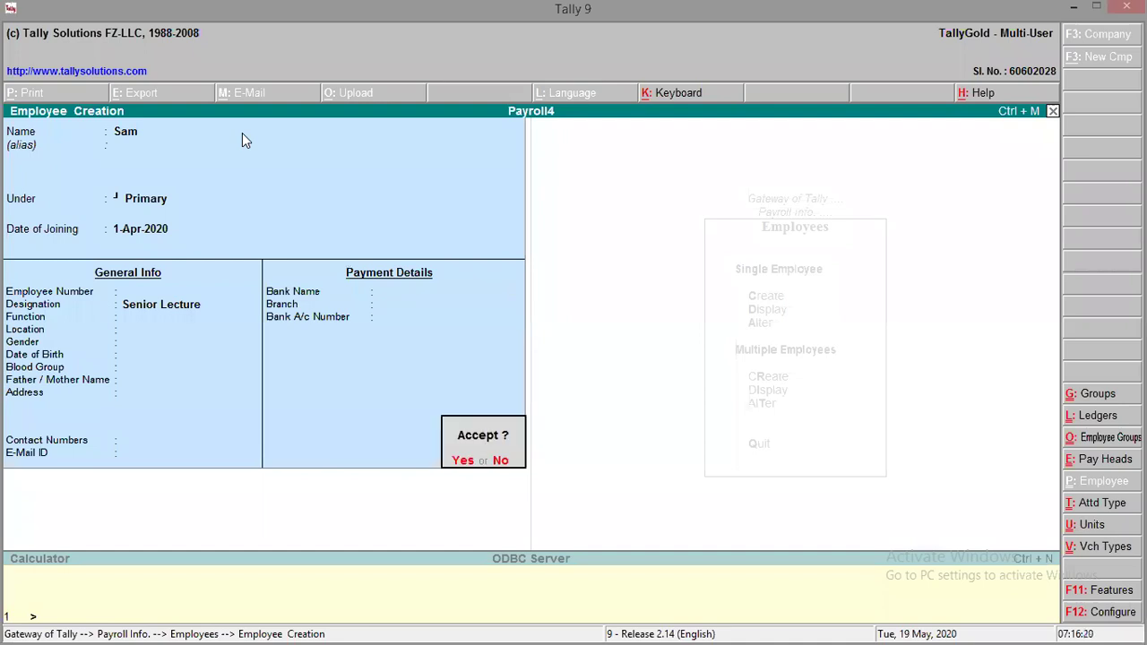
- Enter the fourth employee's name under Primary with the joining date 1-Apr-2020
text(Jac)
key(Return)
key(Return)
key(Return)
key(Return)
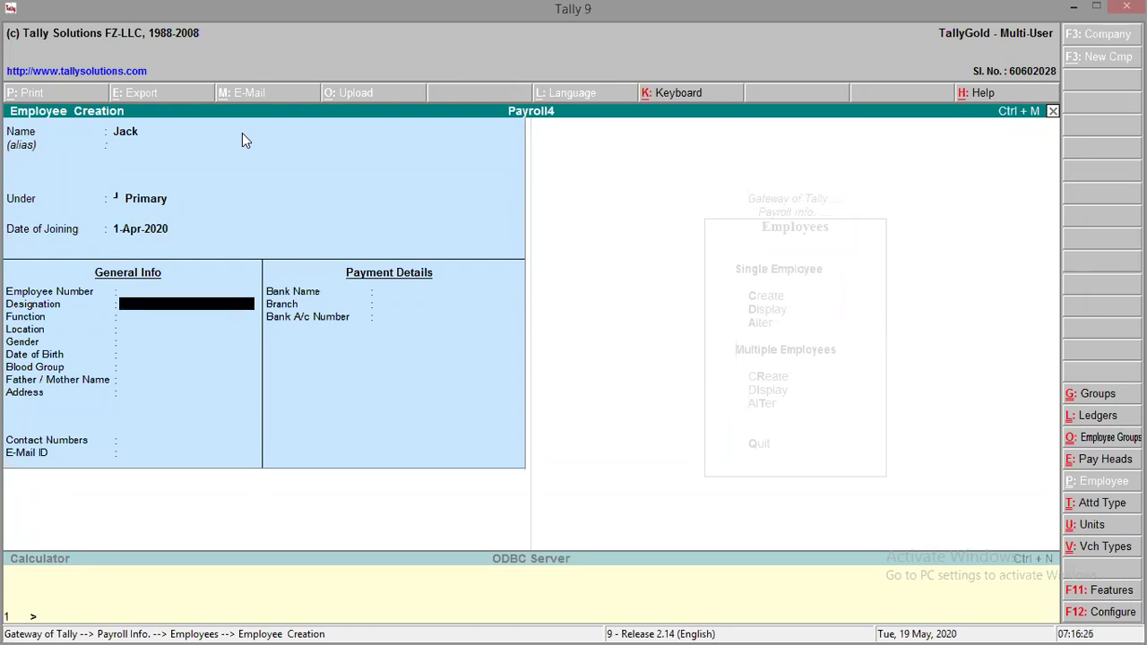
- Set the fourth employee's designation to Lecture, save the record with the other details blank and leave employee creation
text(Lecture)
key(Return)
key(Return)
key(Return)
key(Return)
key(Return)
key(Return)
key(Return)
key(Return)
key(Return)
key(Return)
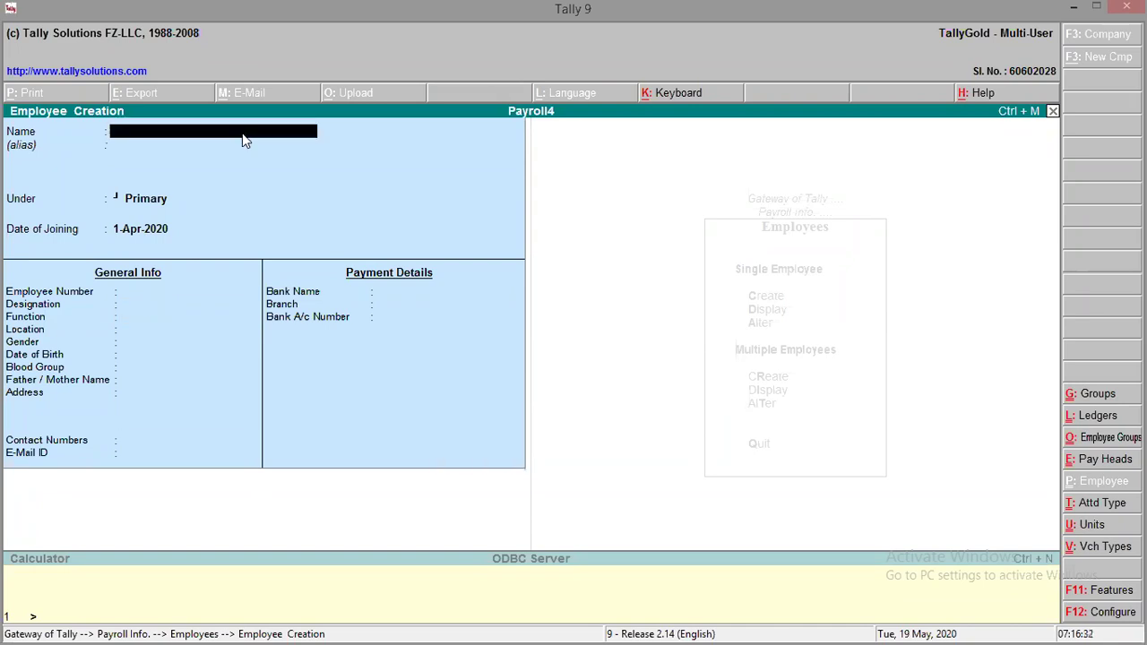
key(Escape)
key(Return)
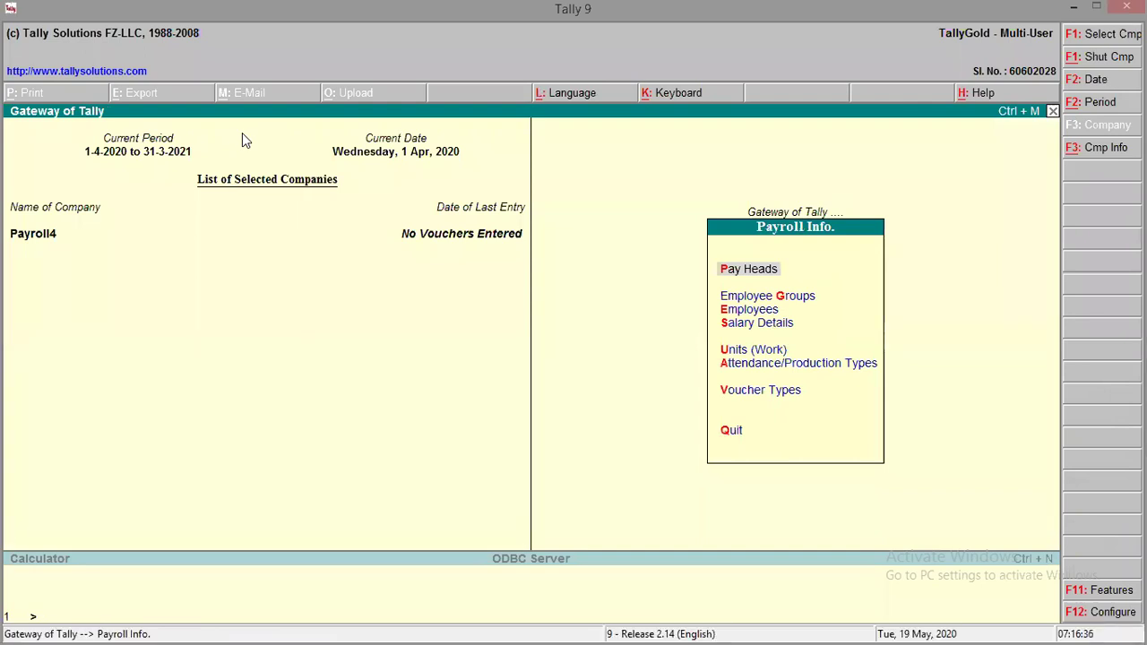
key(Down)
key(Down)
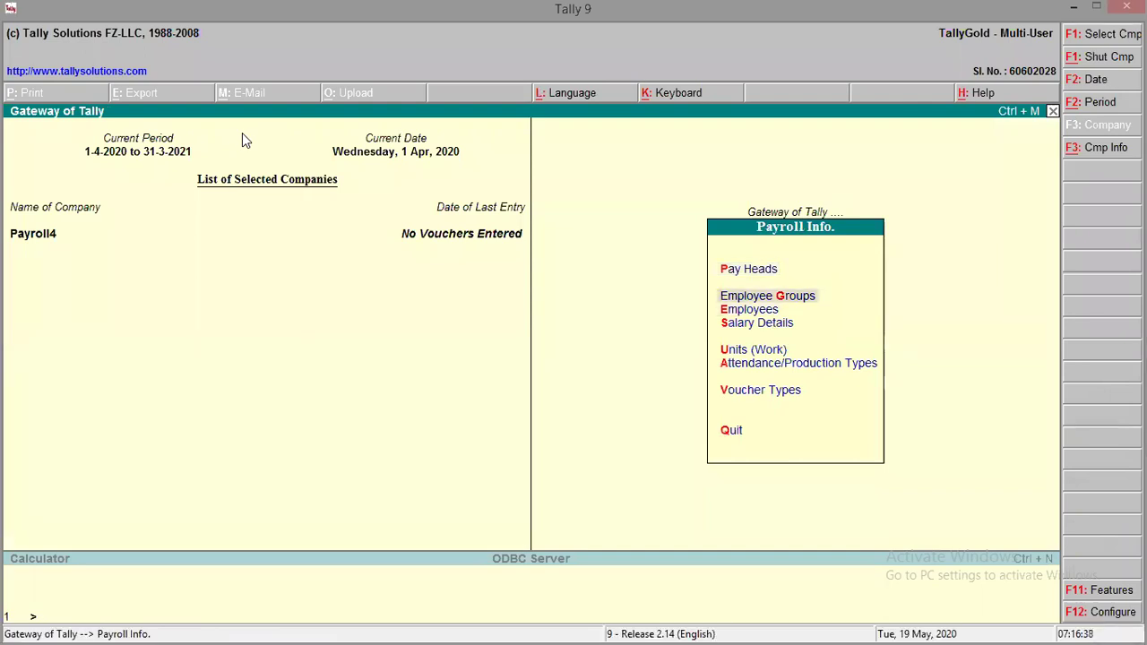
key(Up)
key(Up)
key(Return)
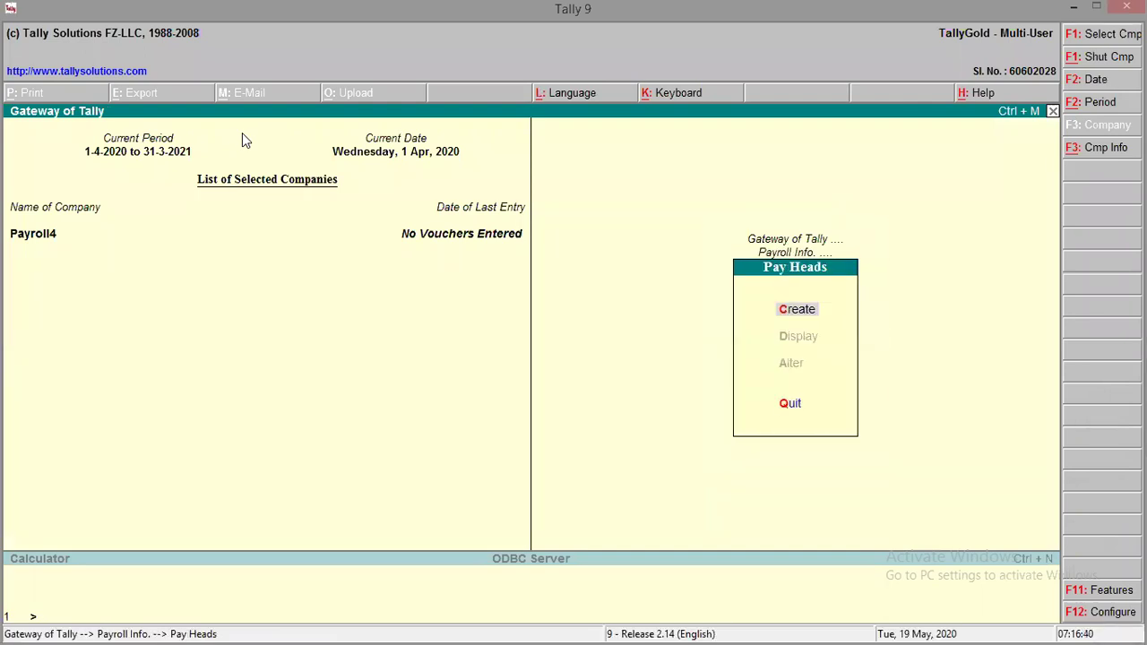
key(Return)
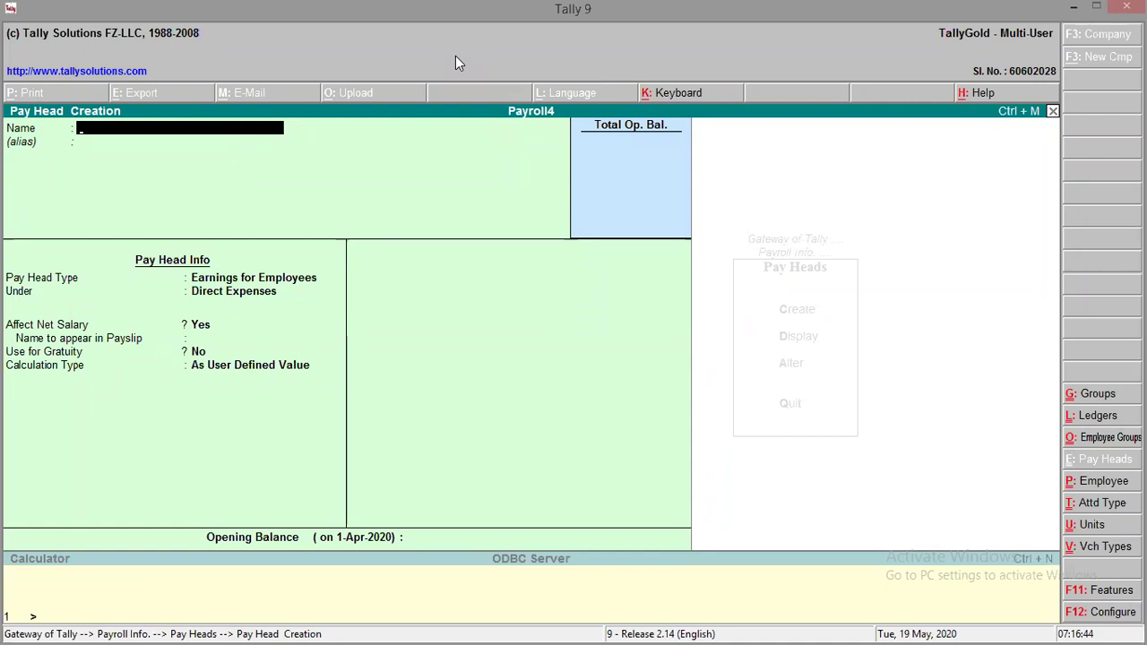
- Switch to the payroll question PDF in Chrome and examine Exercise 4's basic pay, present, absent and overtime columns and the other earnings rules
click(65, 627)
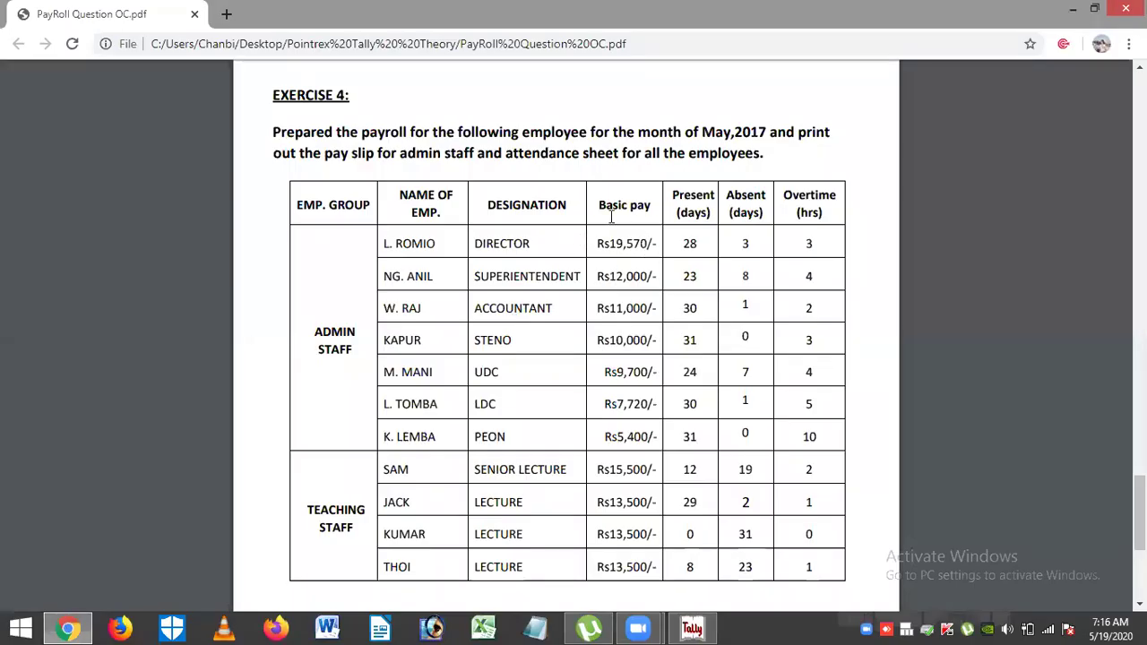
drag(598, 204, 651, 205)
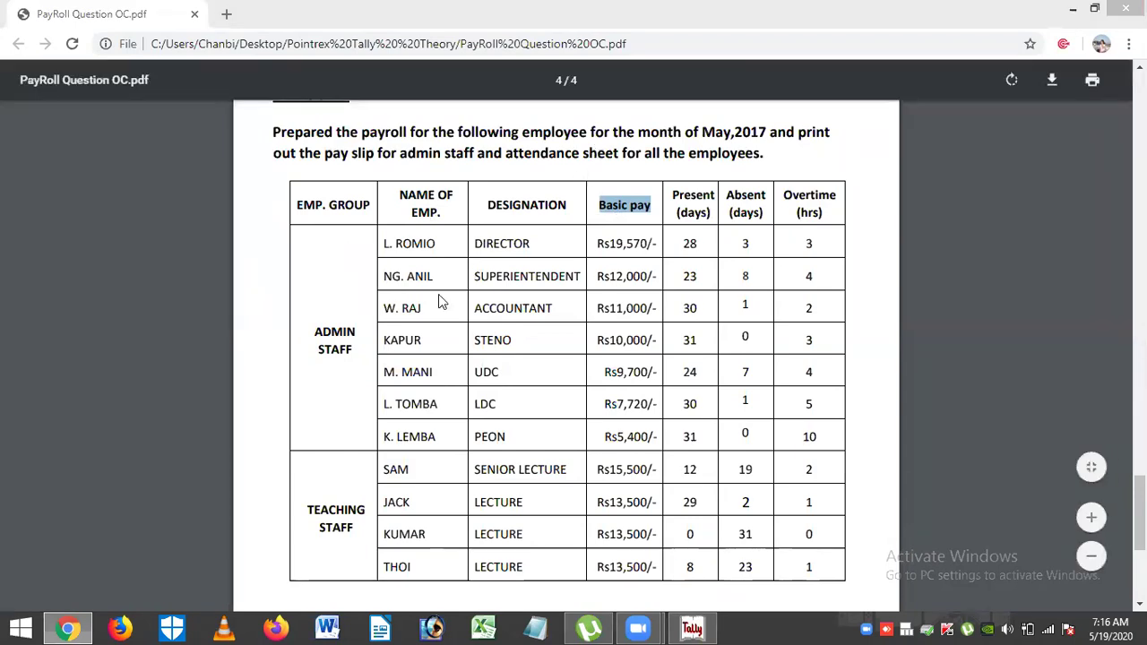
click(665, 197)
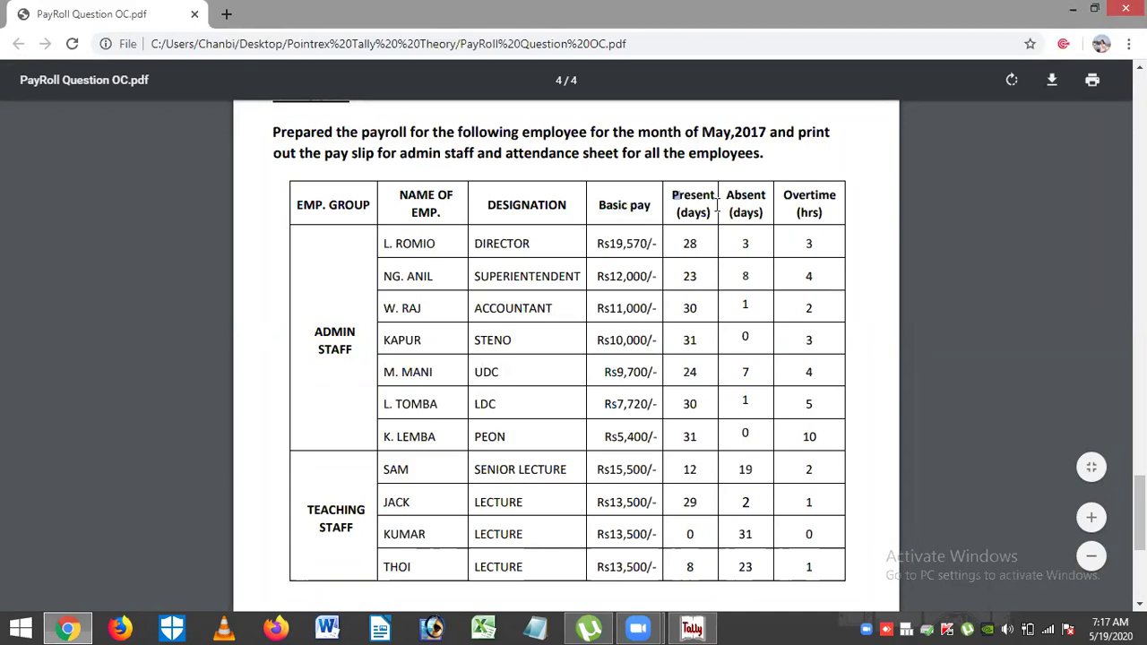
drag(717, 206, 839, 196)
scroll(1140, 511, down, 1)
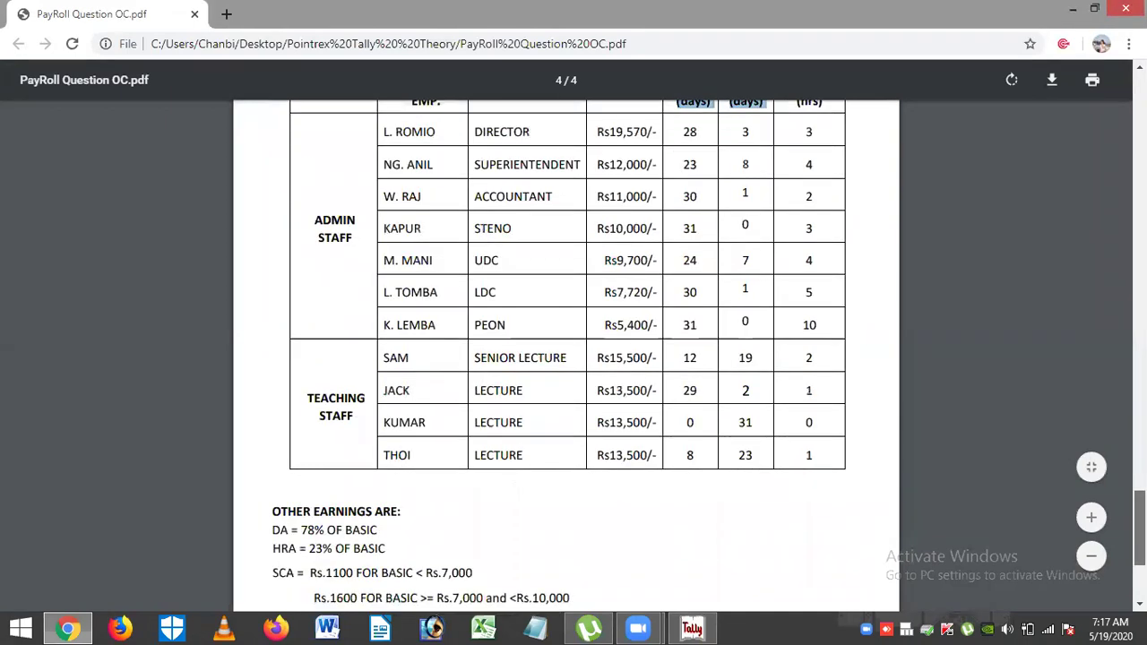
scroll(1139, 511, up, 1)
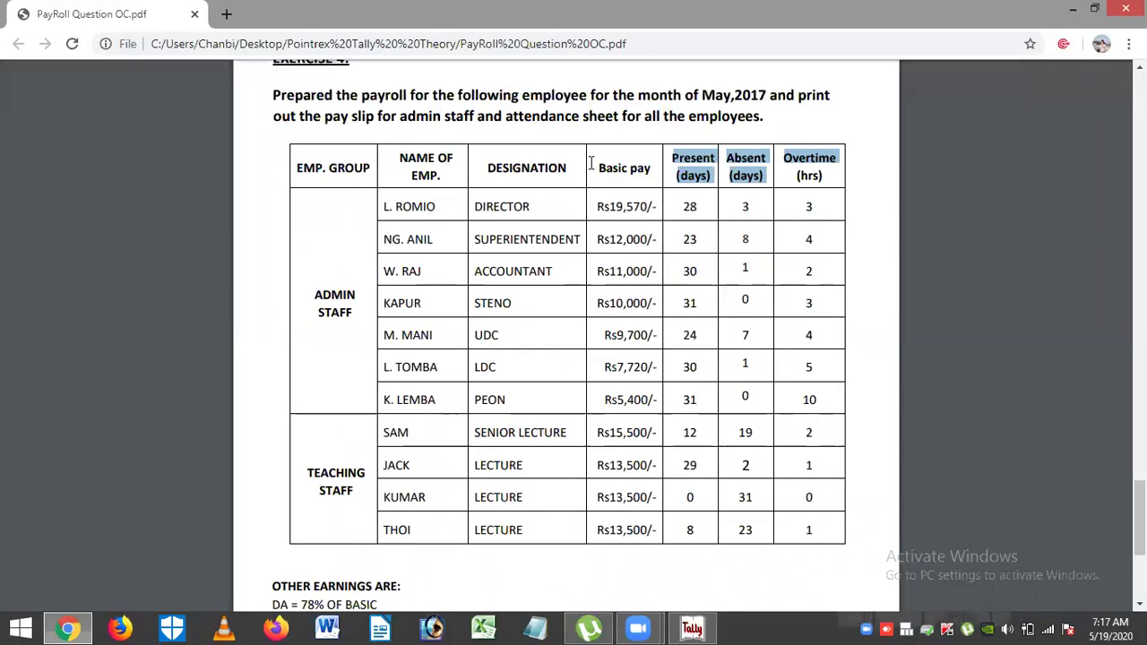
drag(591, 164, 656, 172)
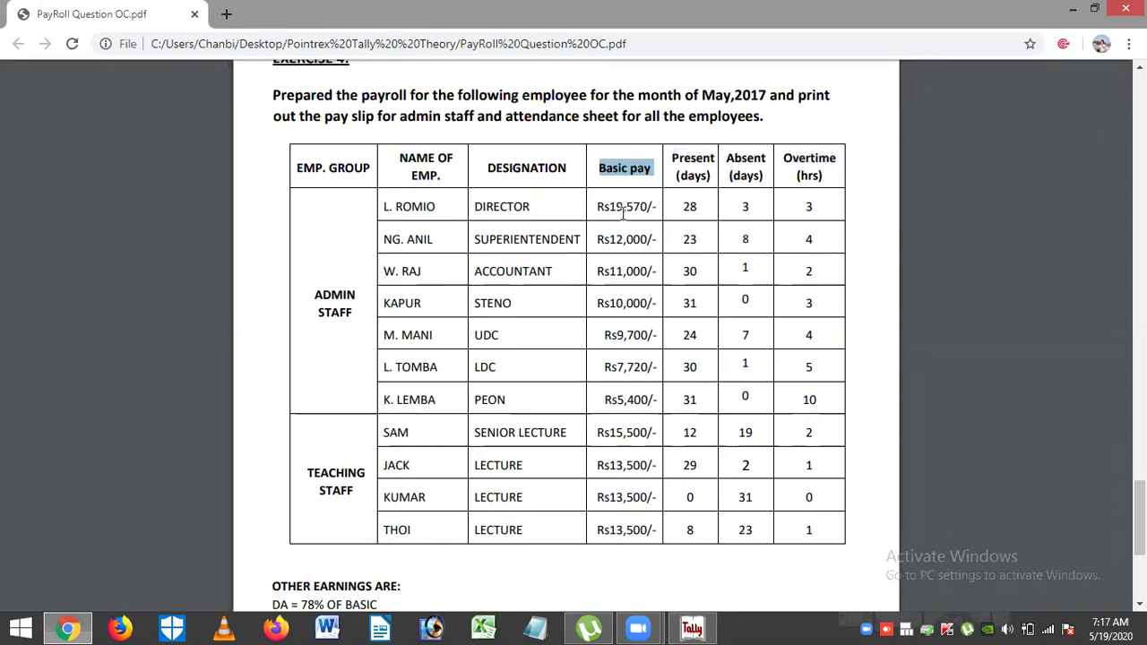
scroll(766, 222, down, 3)
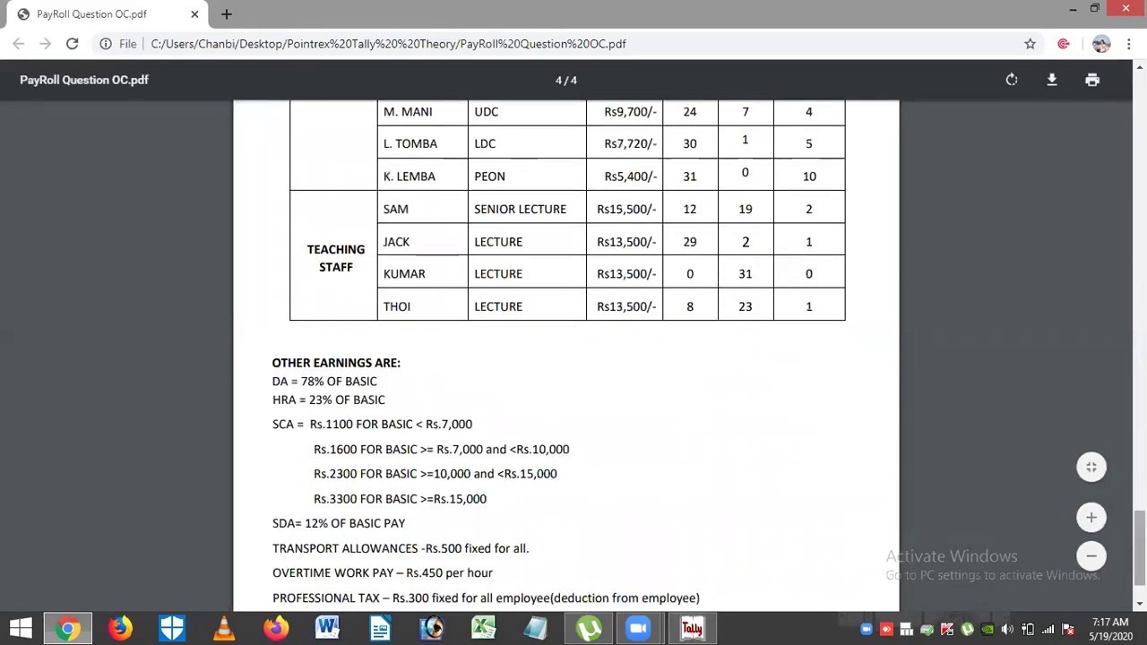
scroll(437, 353, down, 1)
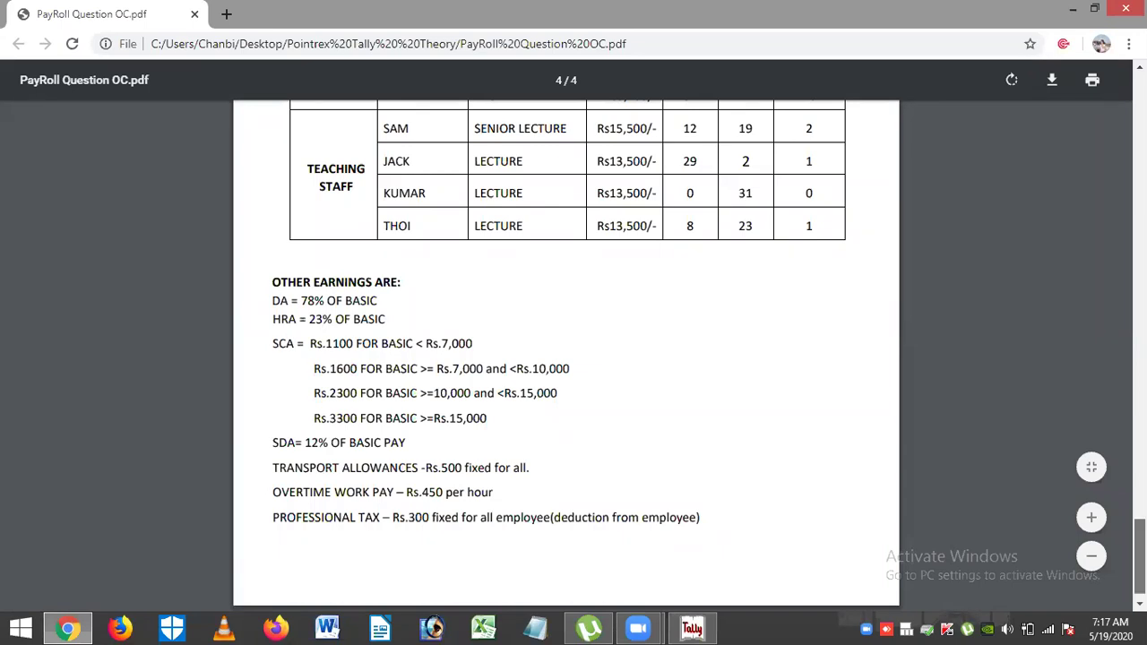
scroll(574, 358, up, 6)
scroll(574, 359, down, 3)
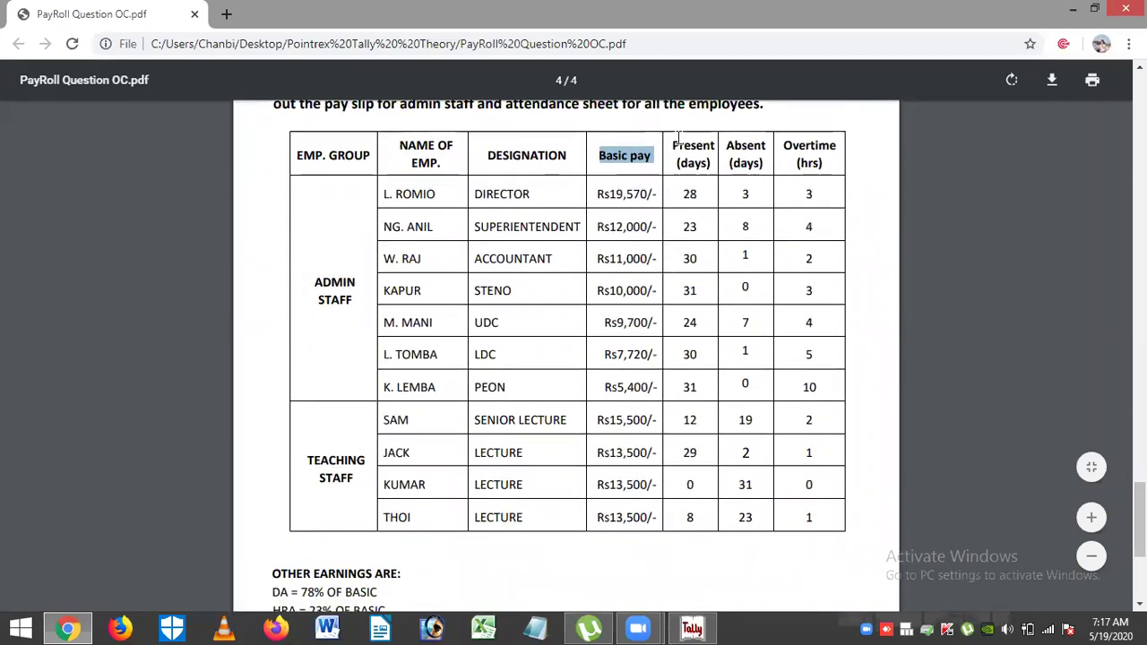
drag(674, 143, 839, 147)
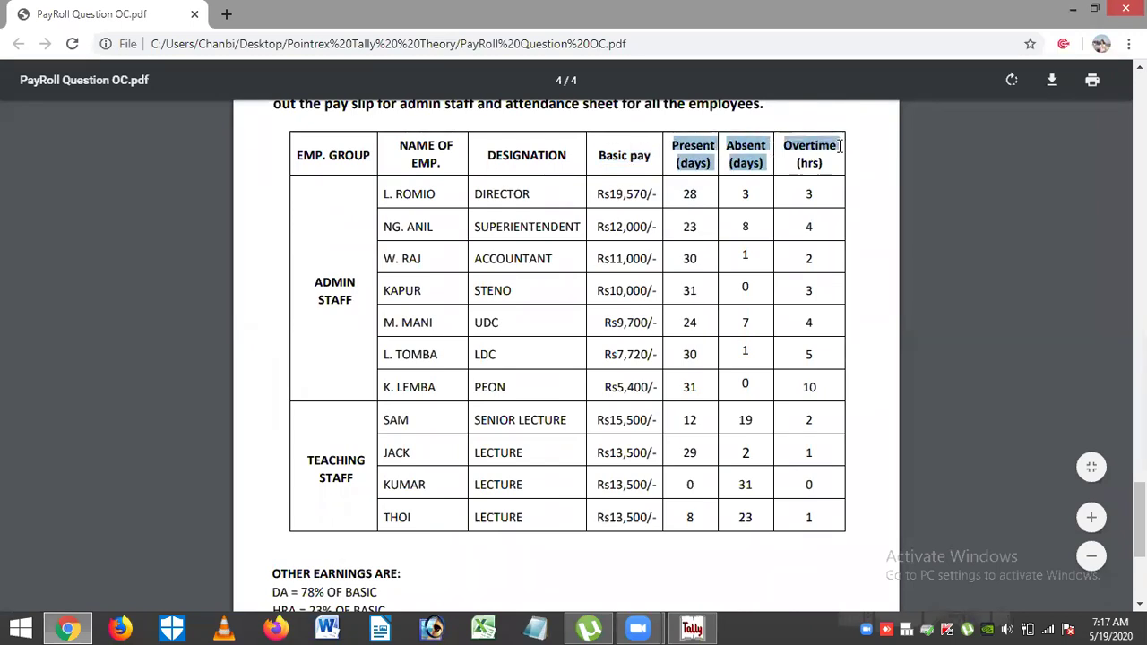
- Switch back to Tally 9, quit the blank pay head form and open the creation form for attendance/production types
click(692, 629)
key(Escape)
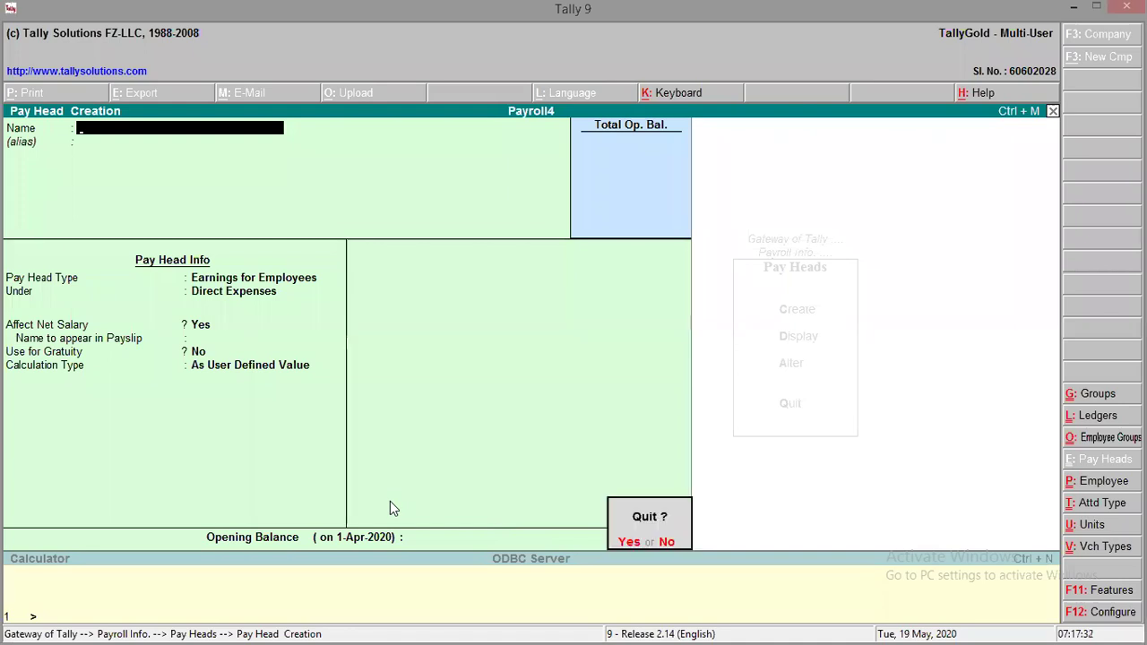
key(y)
key(Escape)
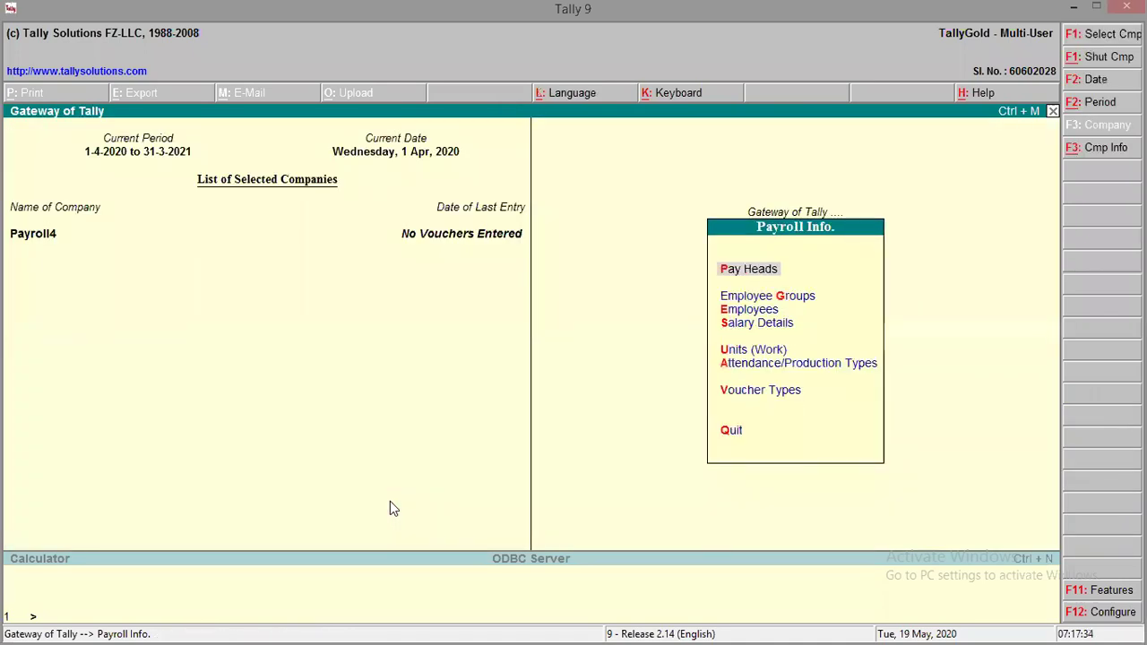
key(Down)
key(Down)
key(Down)
key(Down)
key(Down)
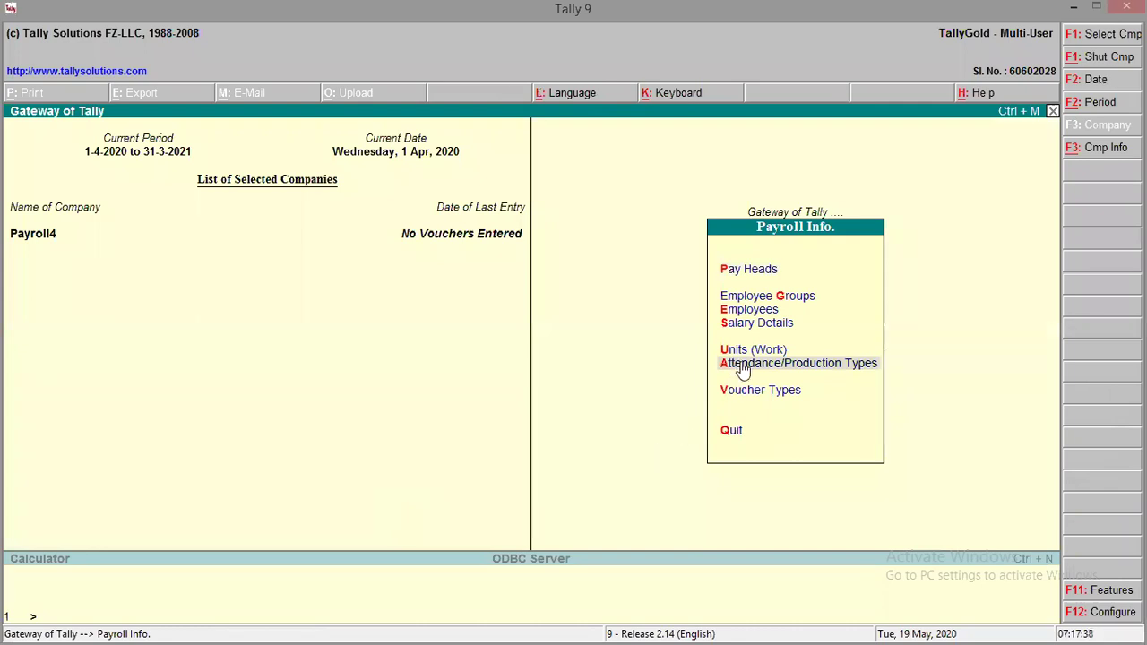
click(769, 374)
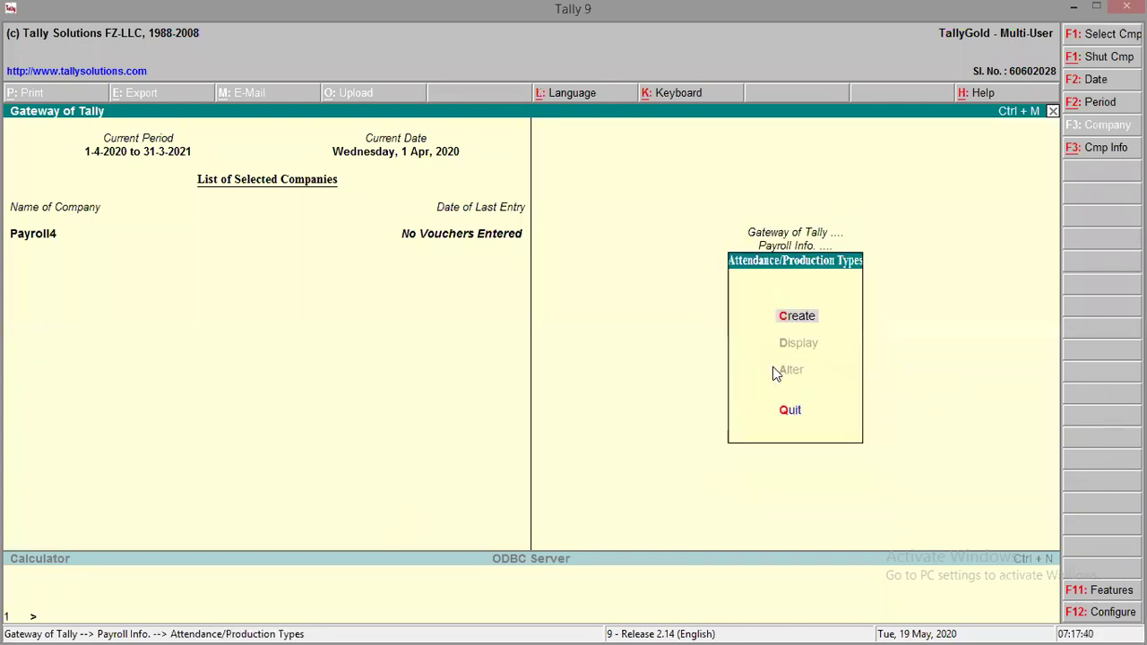
key(Return)
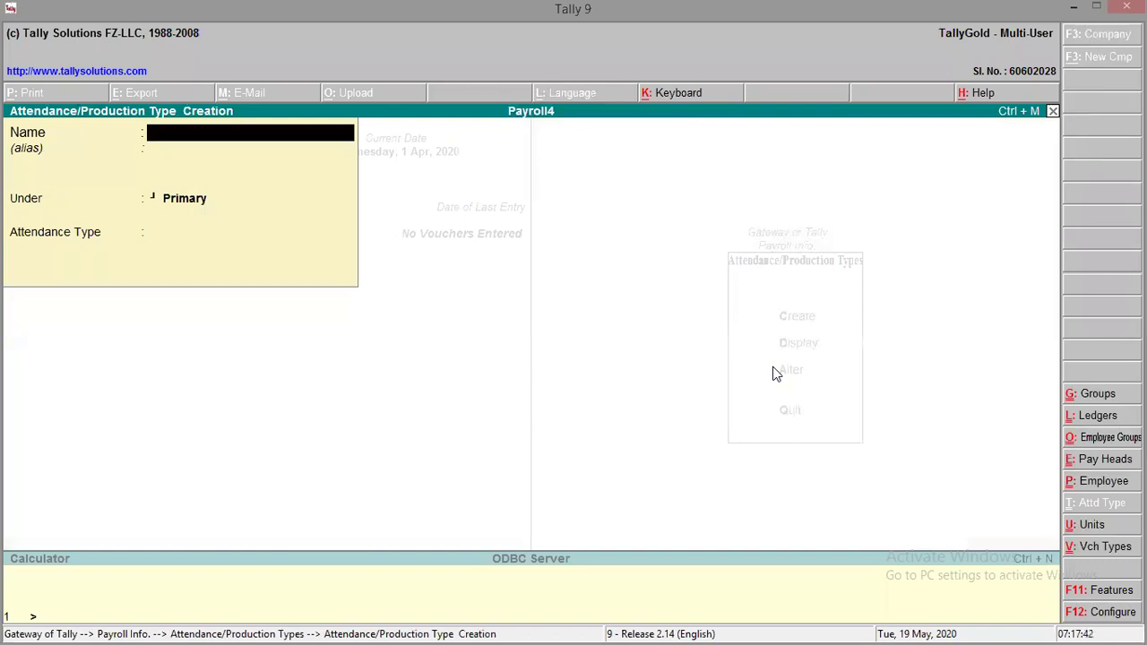
- Check the attendance headings in the PDF and create the attendance type Present under Primary as Attendance / Leave with Pay
key(alt+Tab)
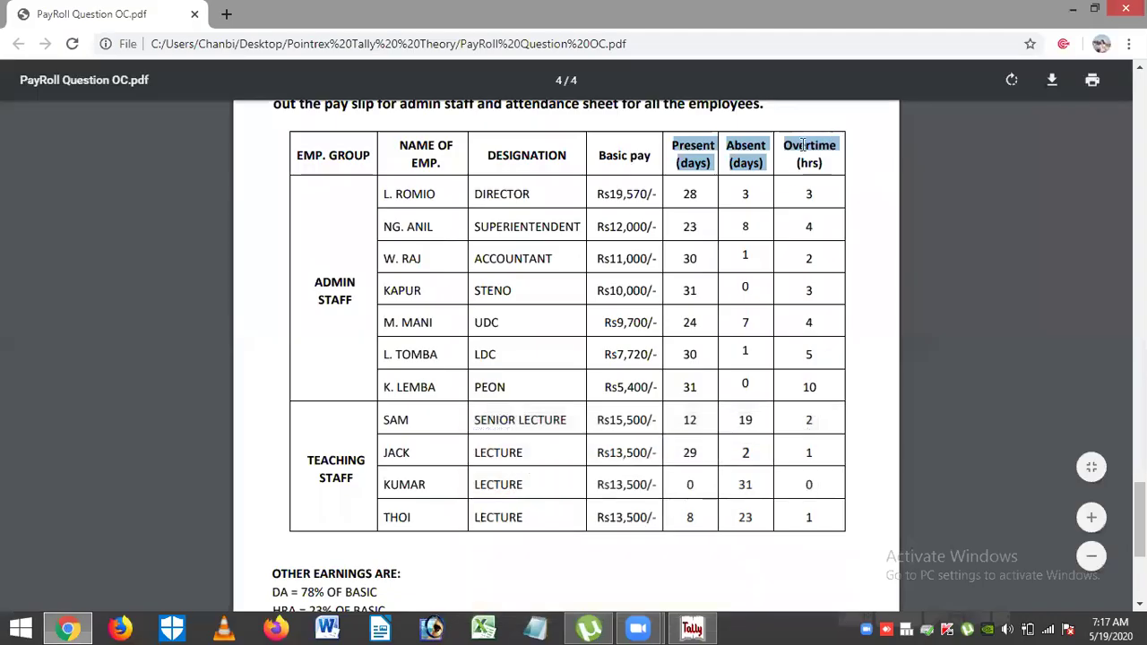
click(685, 625)
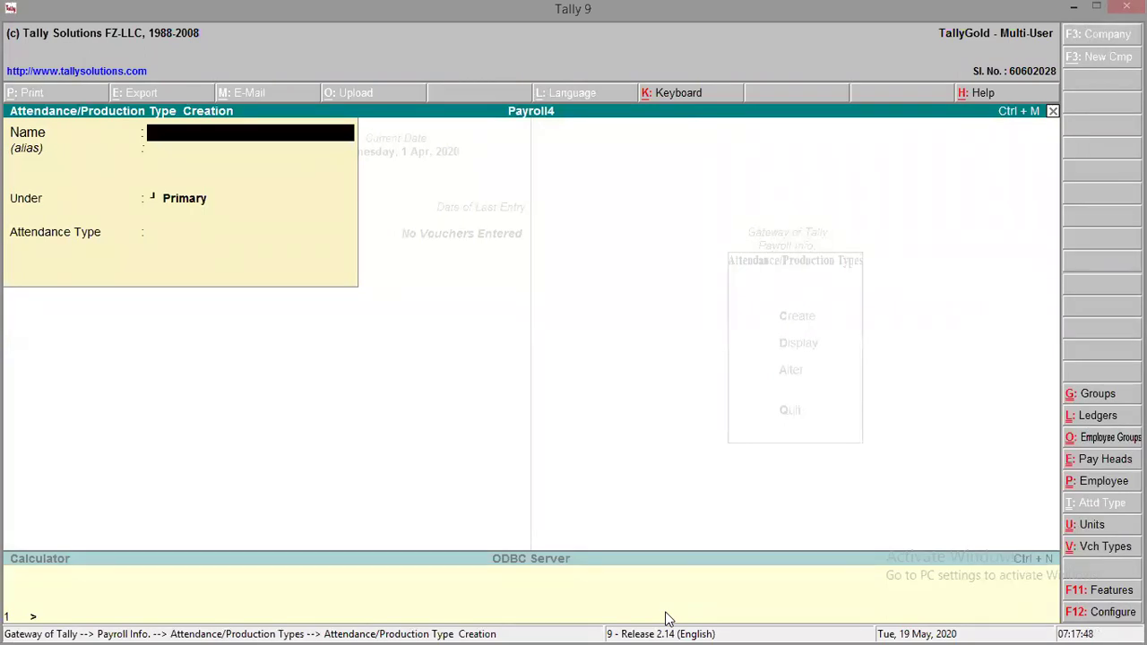
text(Present)
key(Return)
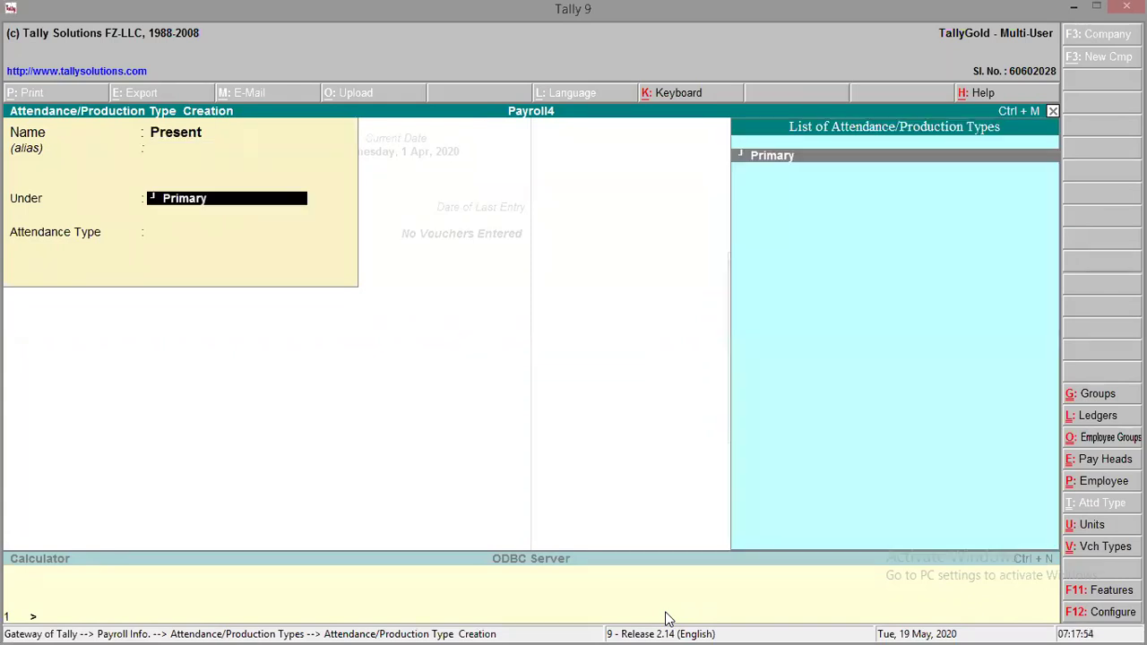
key(Return)
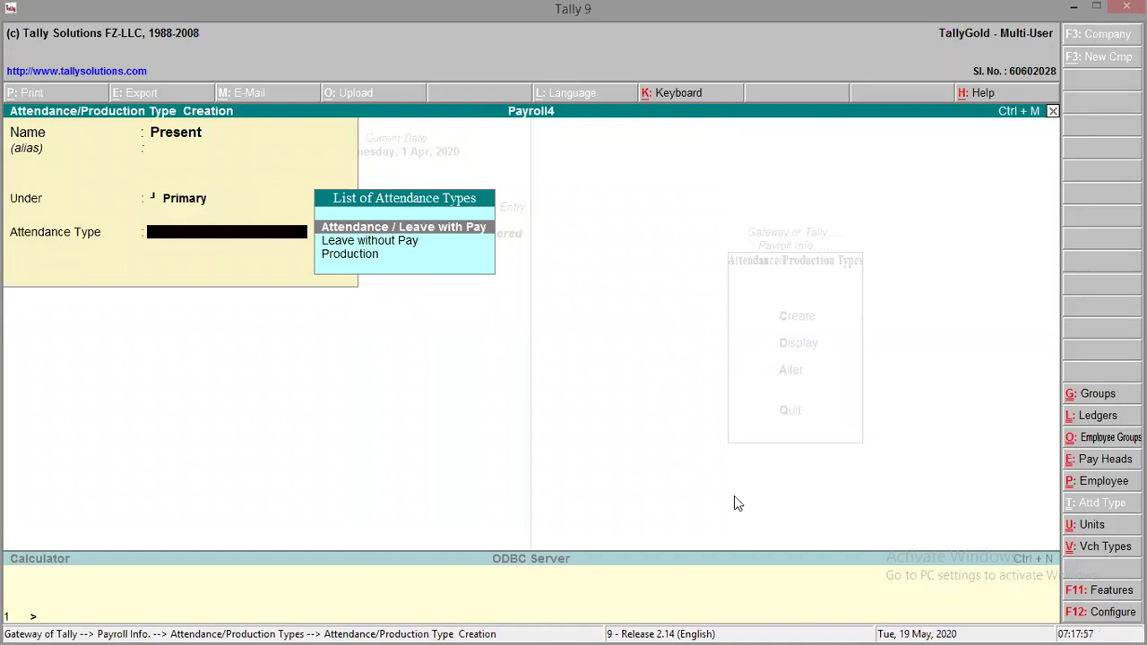
click(409, 230)
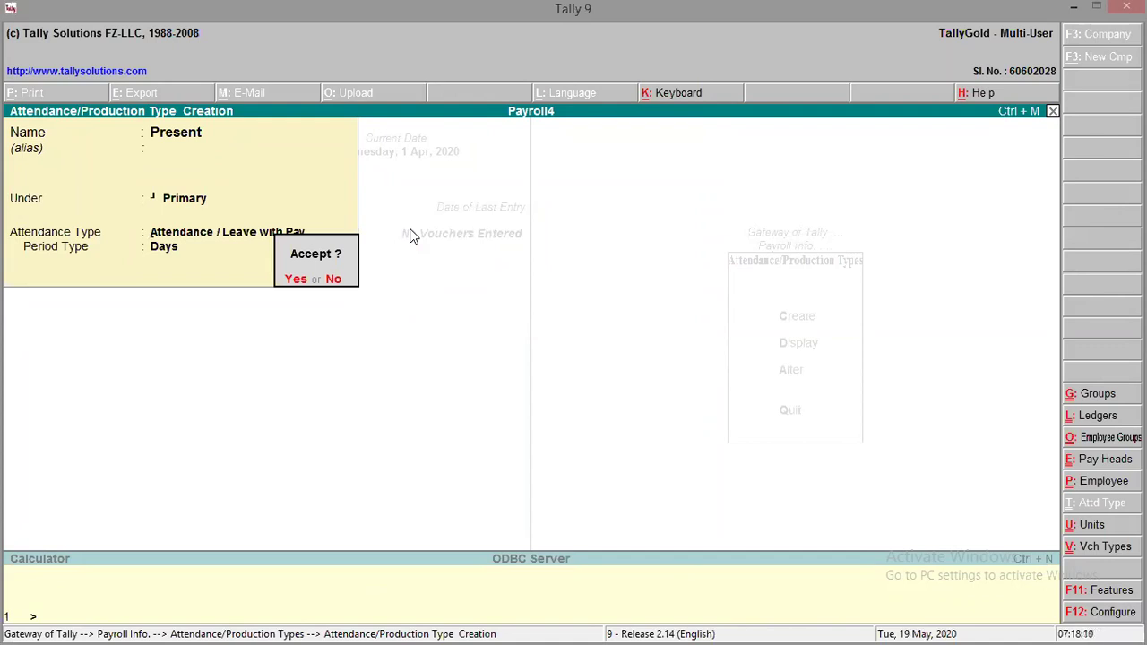
key(Return)
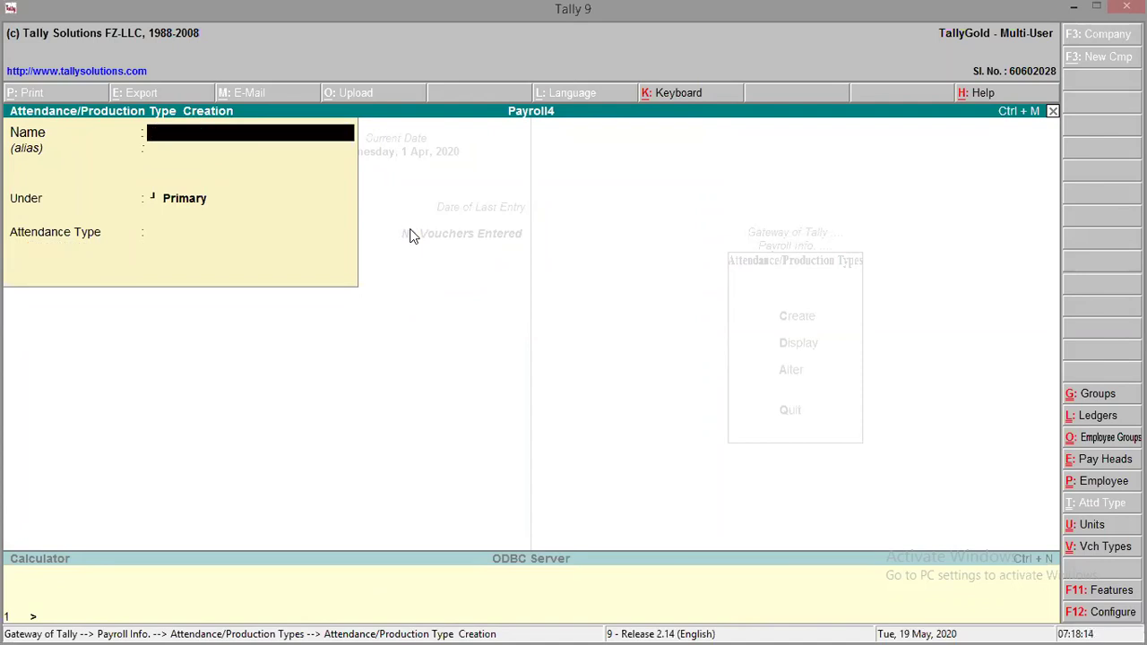
- Create the attendance type Absent under Primary as Leave without Pay and save it
text(Absent)
key(Return)
key(Return)
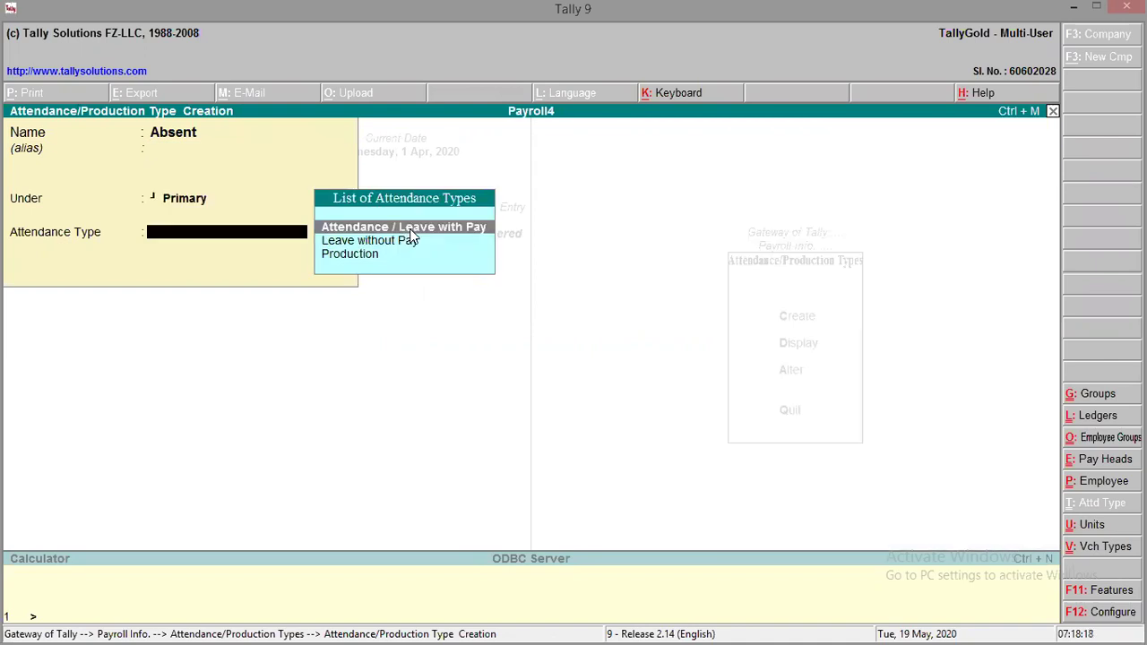
key(Down)
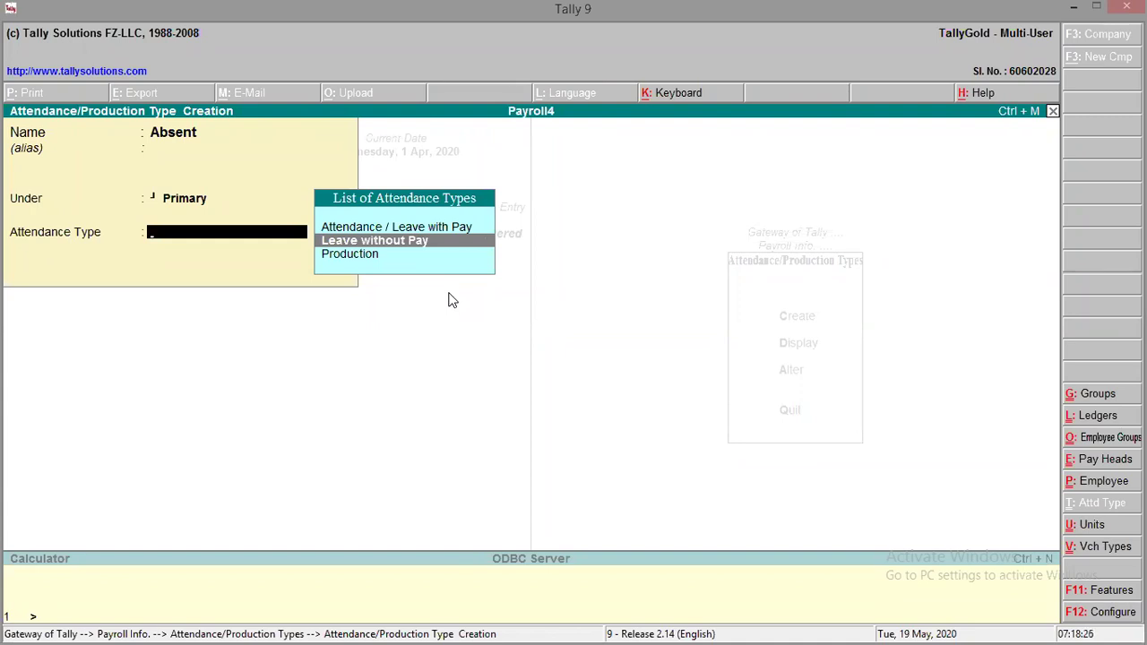
key(Return)
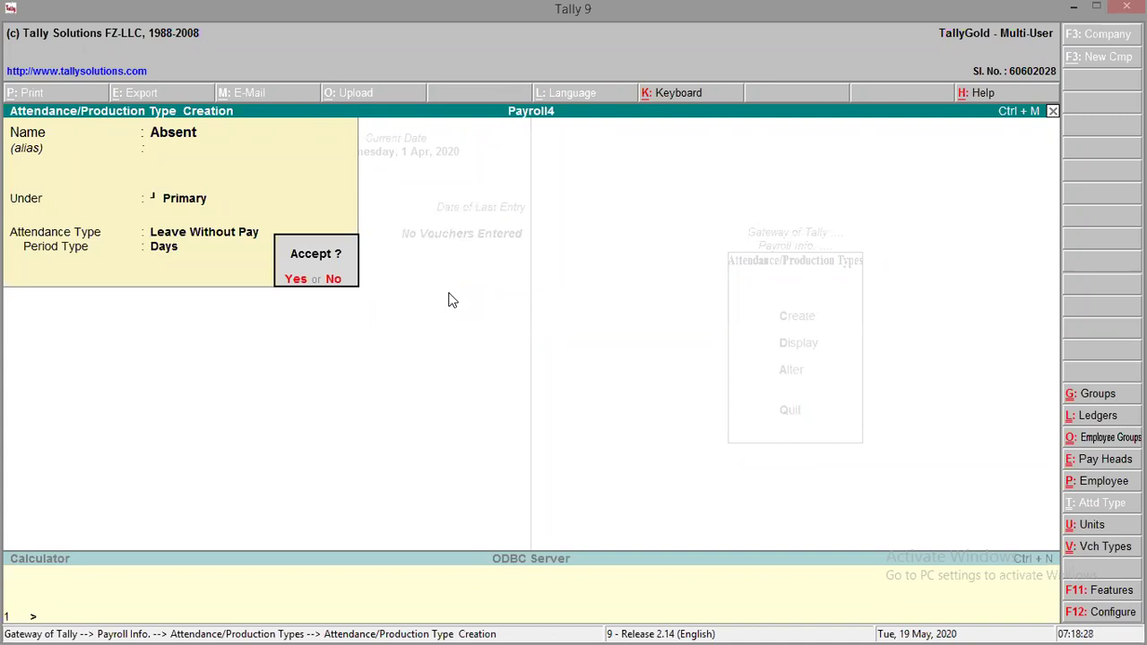
key(Return)
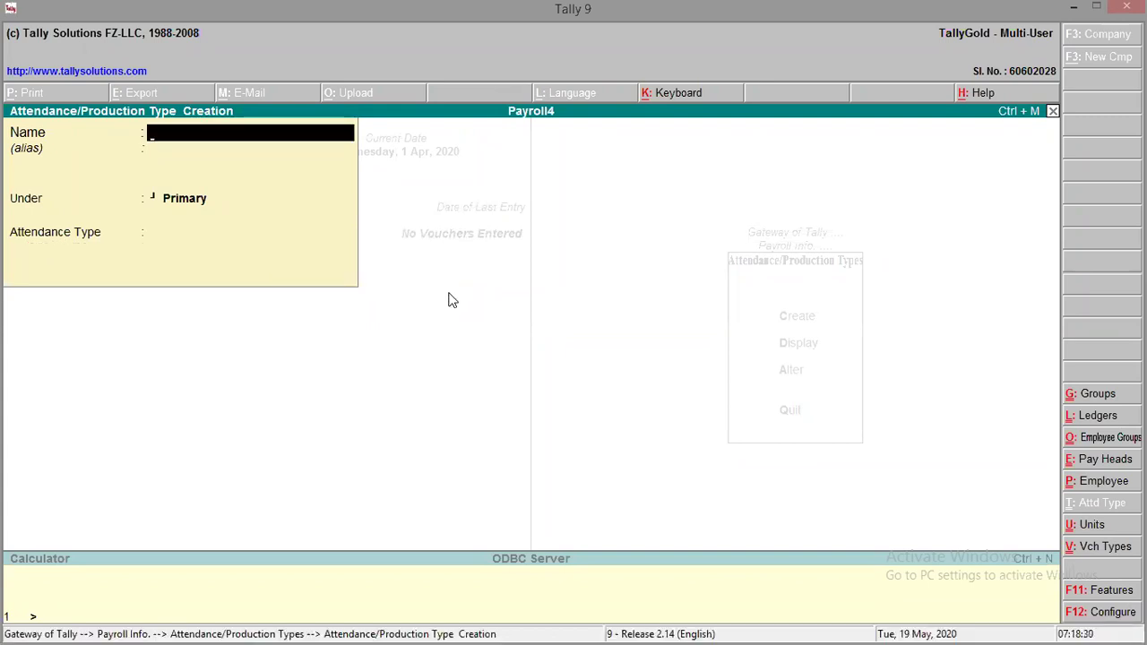
- Start the attendance/production type Overtime under Primary with Production as its attendance type
text(Overtime)
key(Return)
key(Return)
key(Return)
key(Down)
key(Down)
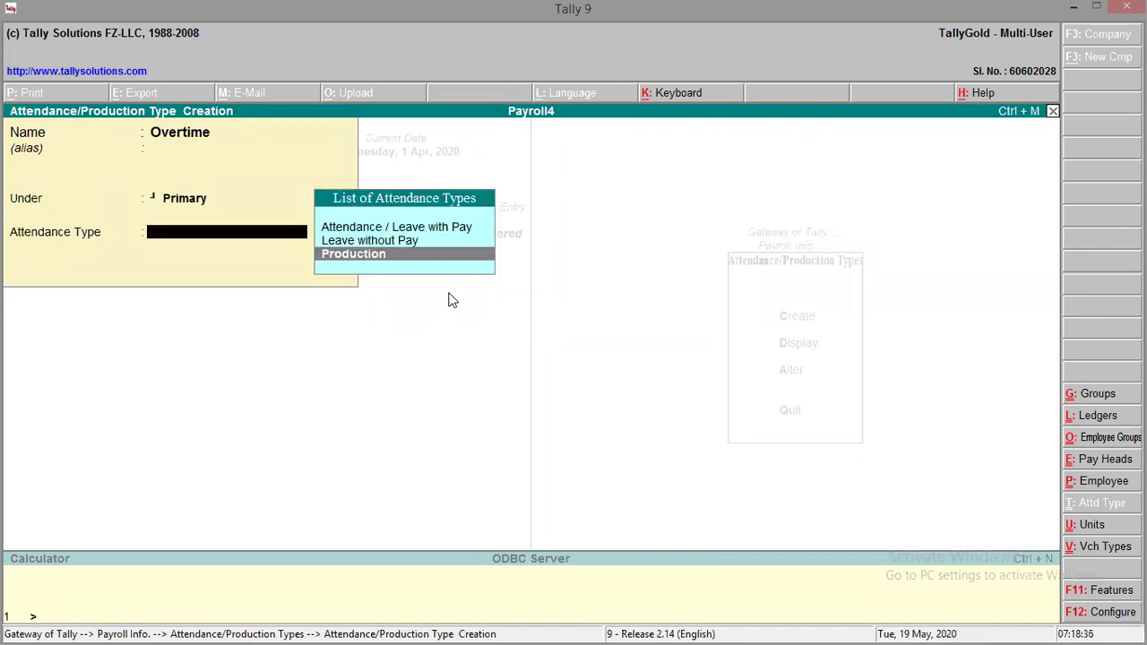
key(Return)
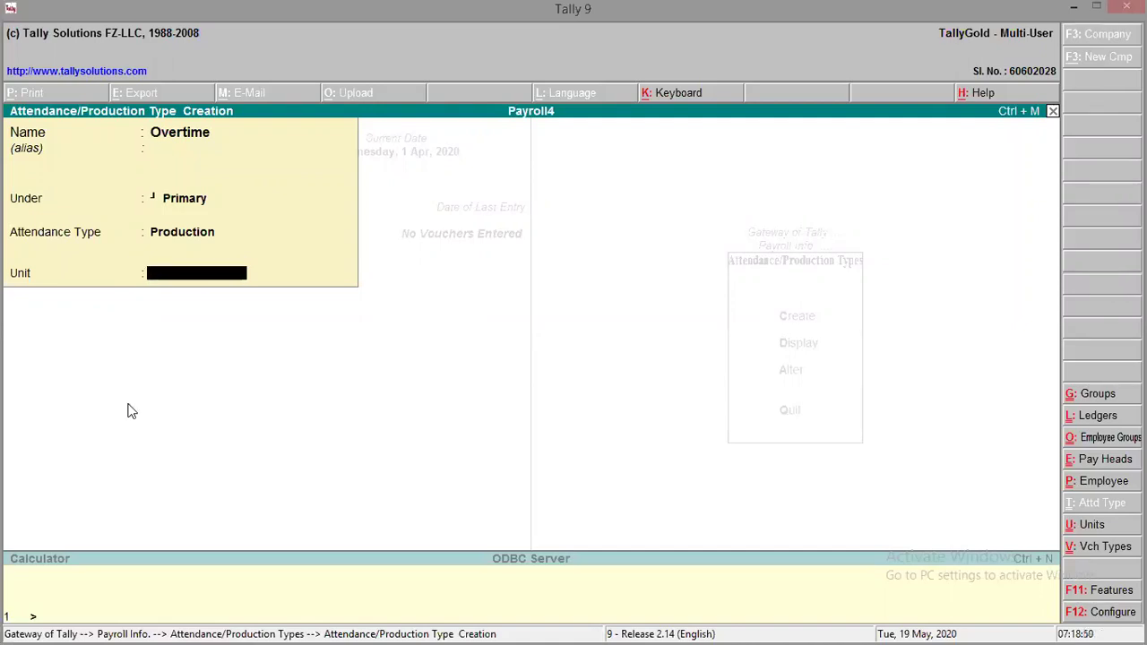
- Create a simple unit with symbol hr and 0 decimal places for Overtime, and save the Overtime type
key(alt+c)
text(hr)
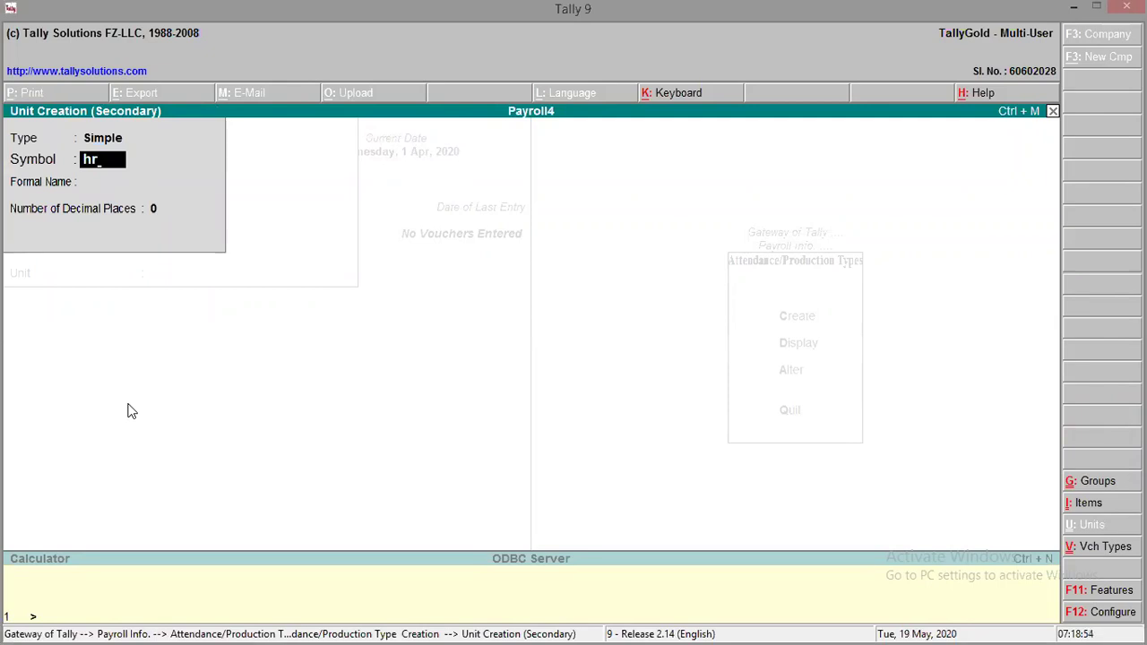
key(Return)
key(Return)
key(Return)
key(Return)
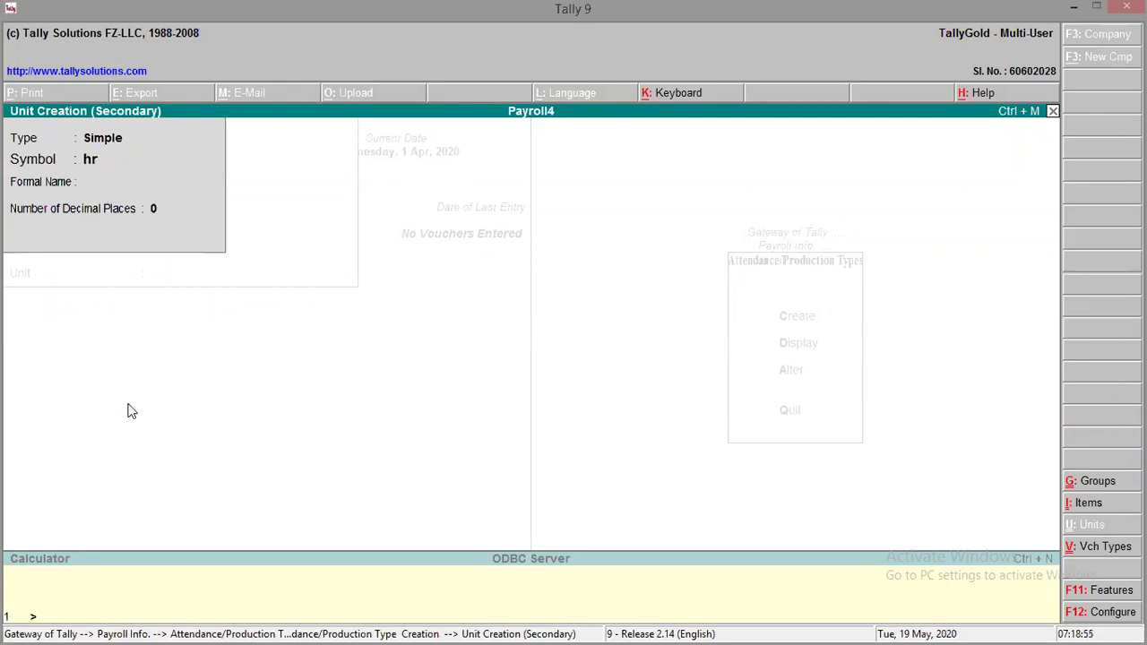
key(Return)
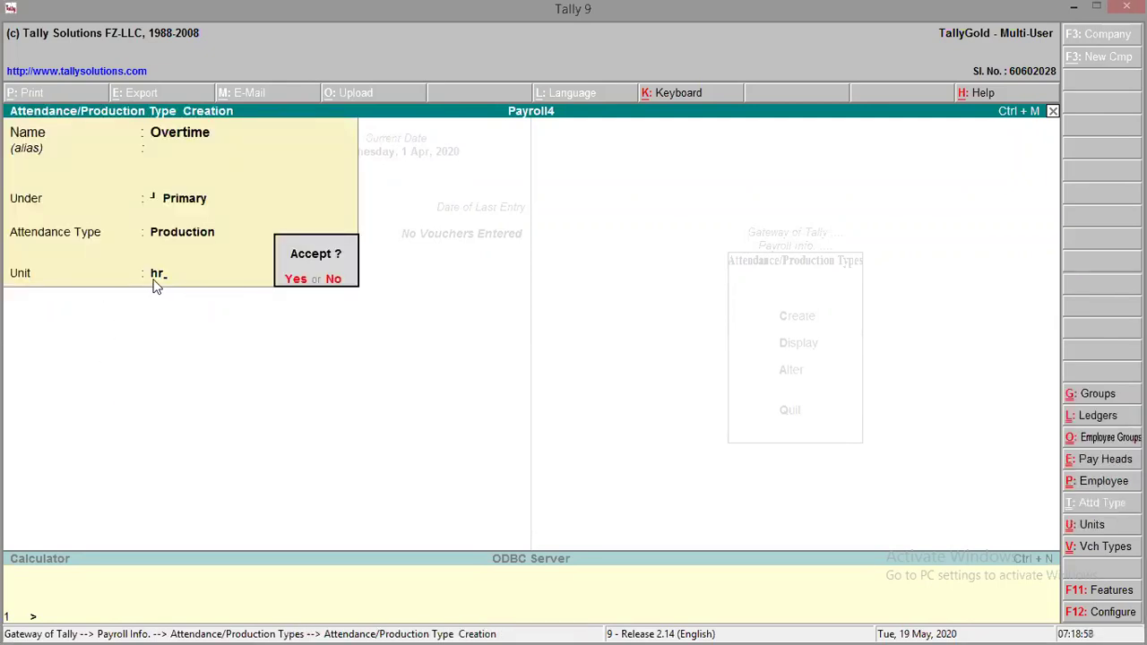
key(Return)
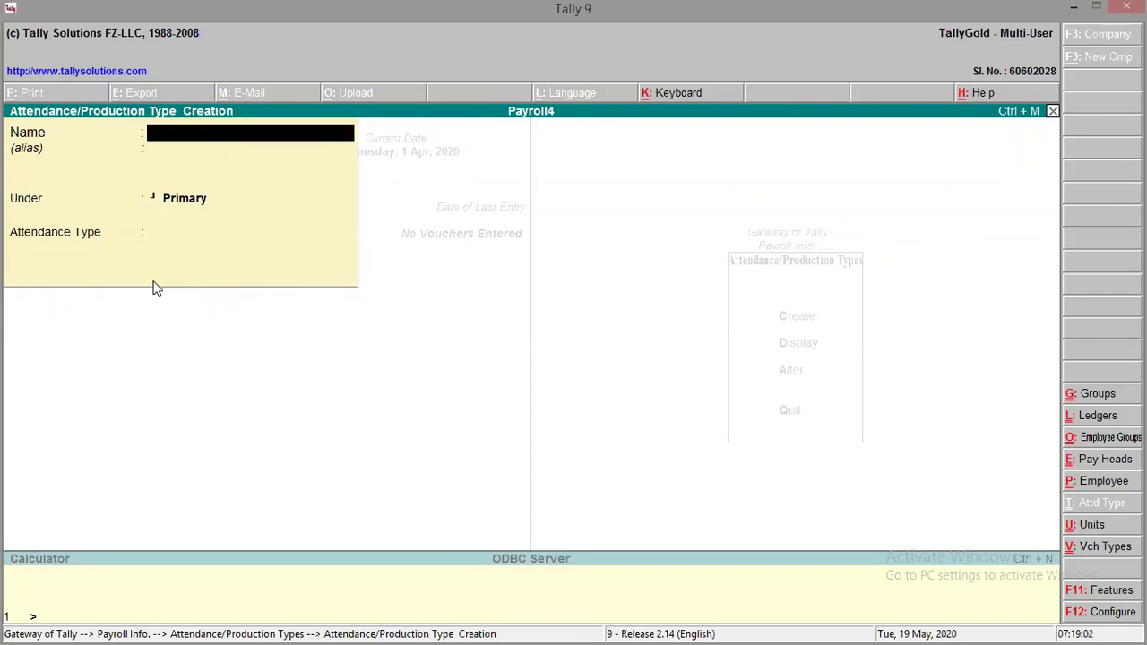
- Open the attendance type Present for alteration and review its parent, attendance type and period type
key(Escape)
key(Down)
key(Down)
key(Down)
key(Up)
key(Return)
key(Down)
key(Down)
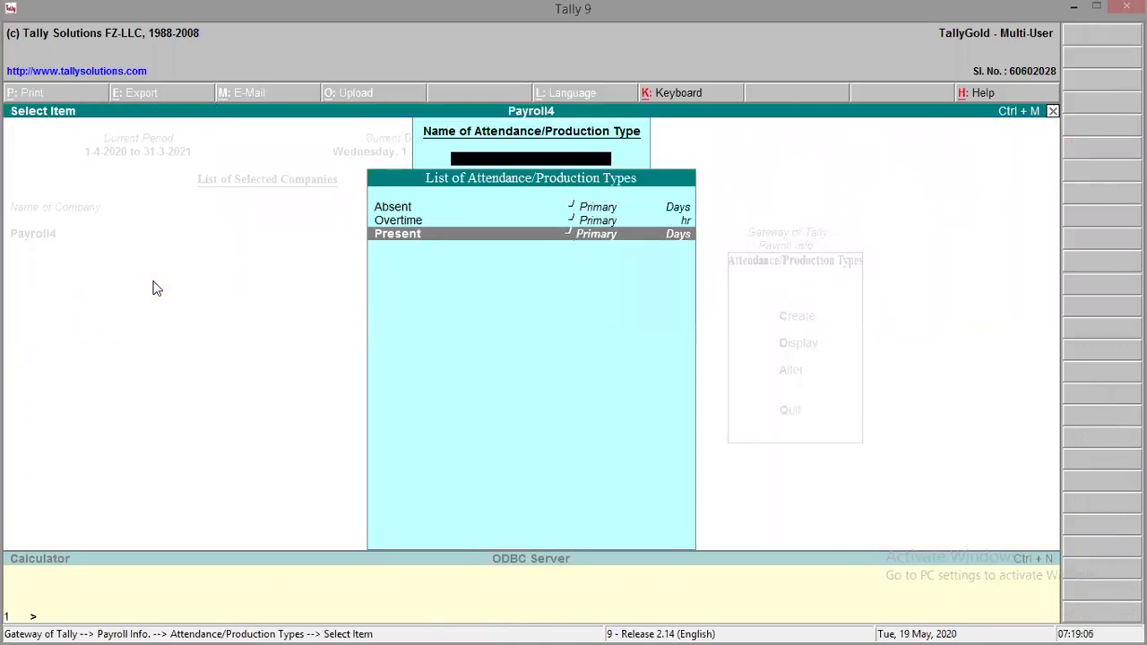
key(Return)
key(Return)
key(Return)
key(Return)
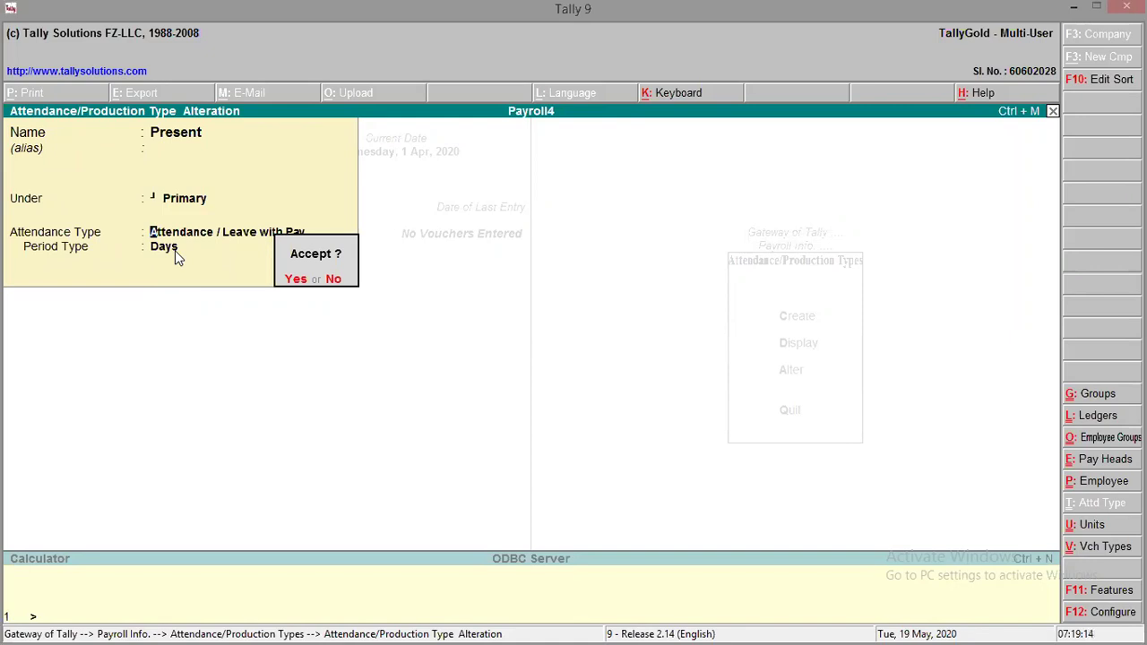
key(Return)
- Open the attendance type Absent for alteration and review its parent, attendance type and period type
key(Up)
key(Up)
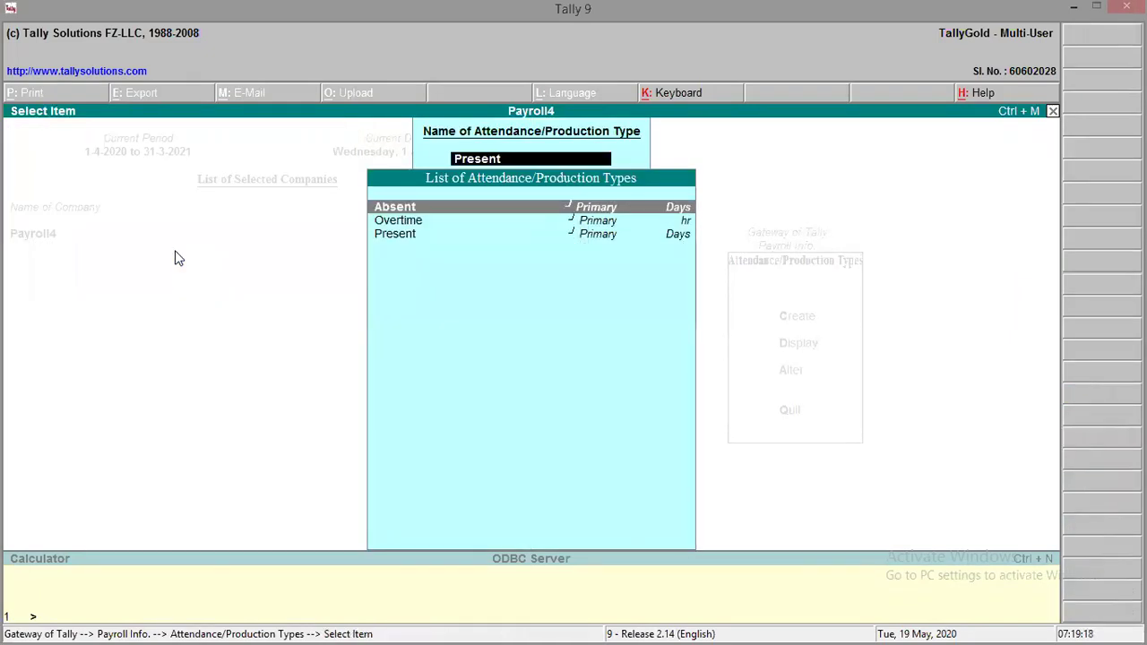
key(Return)
key(Return)
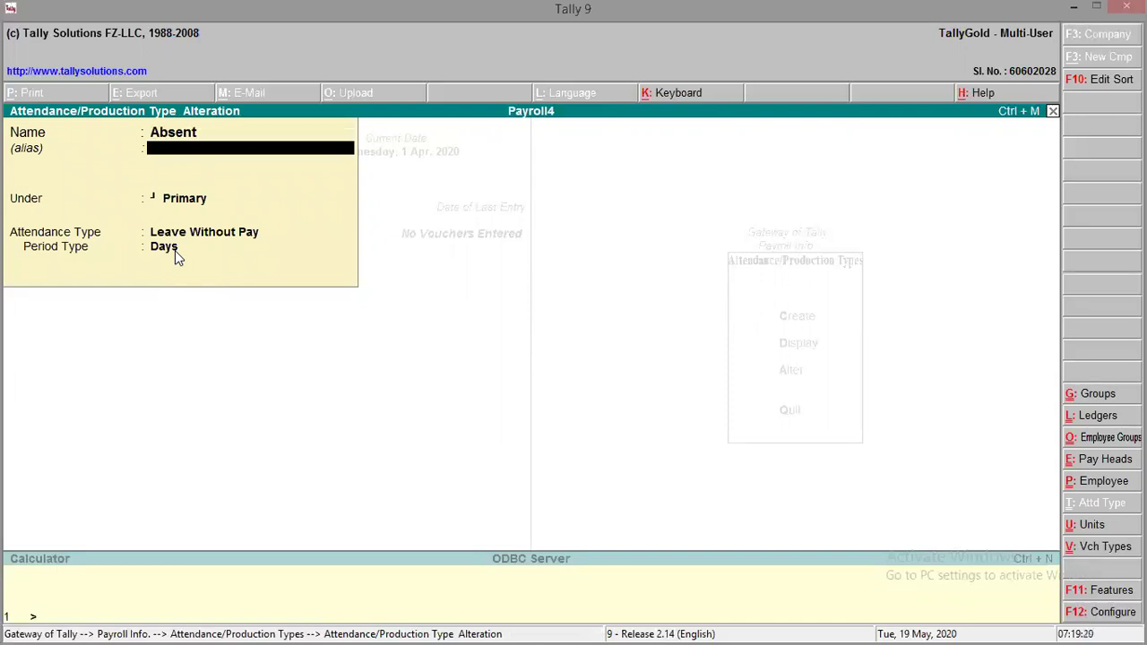
key(Return)
key(Return)
key(Return)
key(Return)
key(Return)
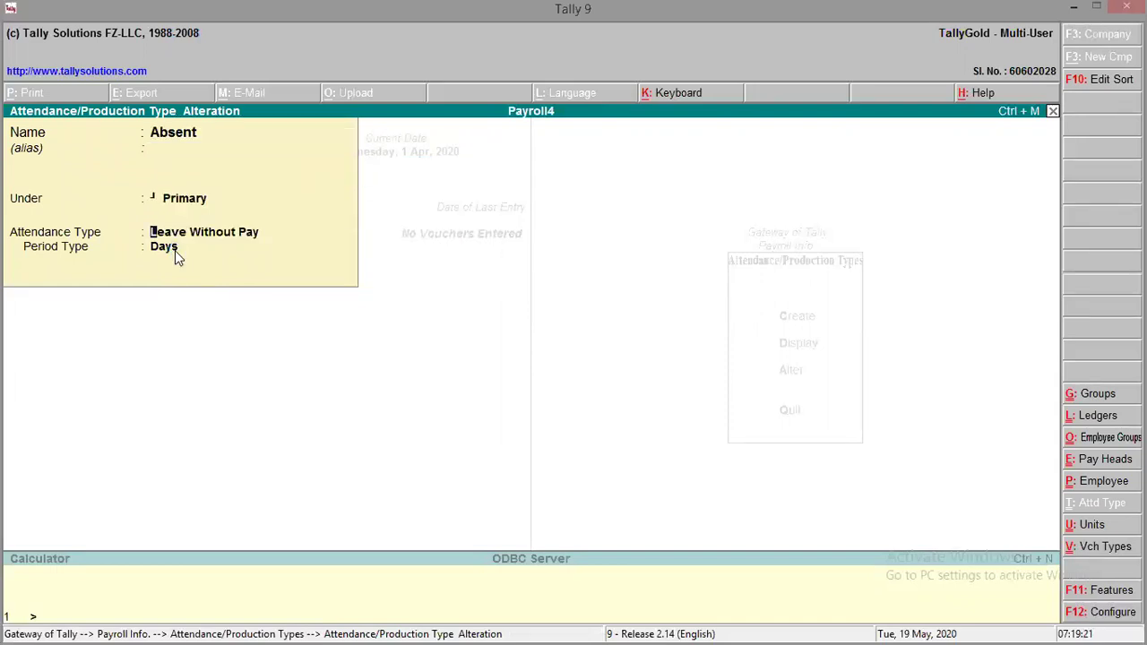
- Open the Overtime type for alteration, review its attendance type and unit, and return to Payroll Info
key(Down)
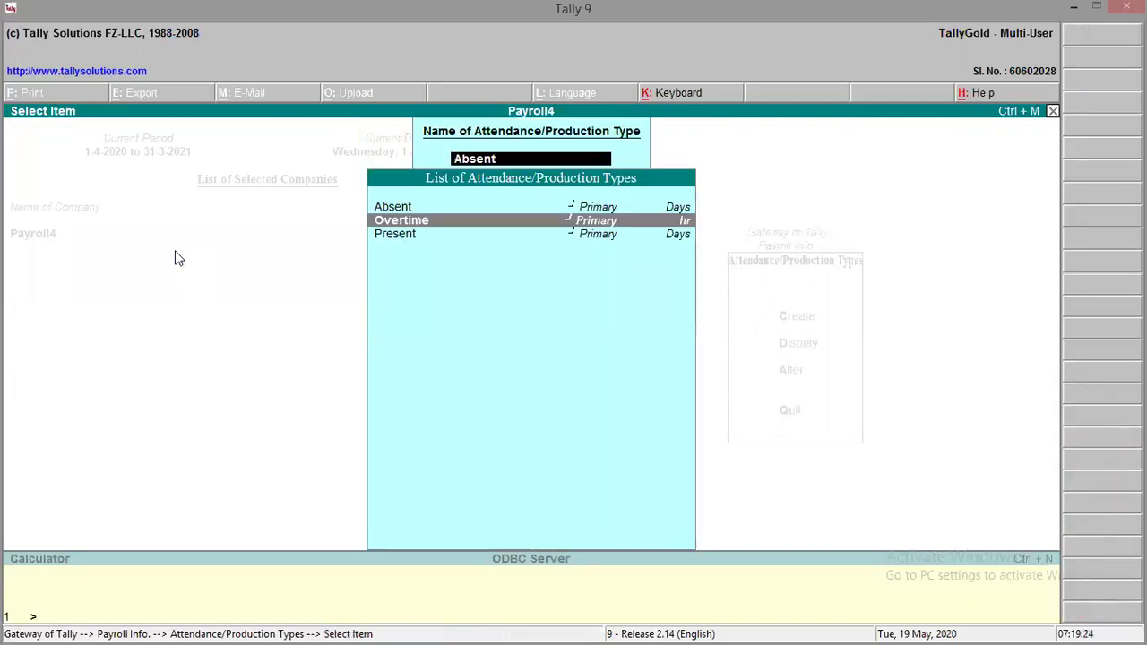
key(Return)
key(Return)
key(Return)
key(Return)
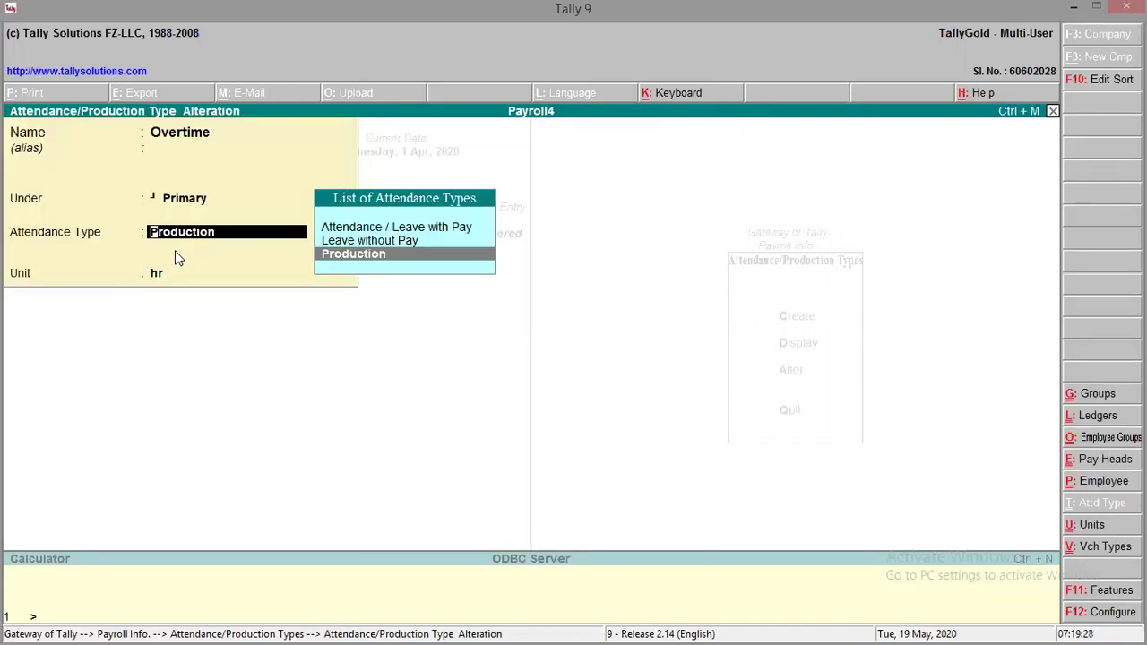
key(Return)
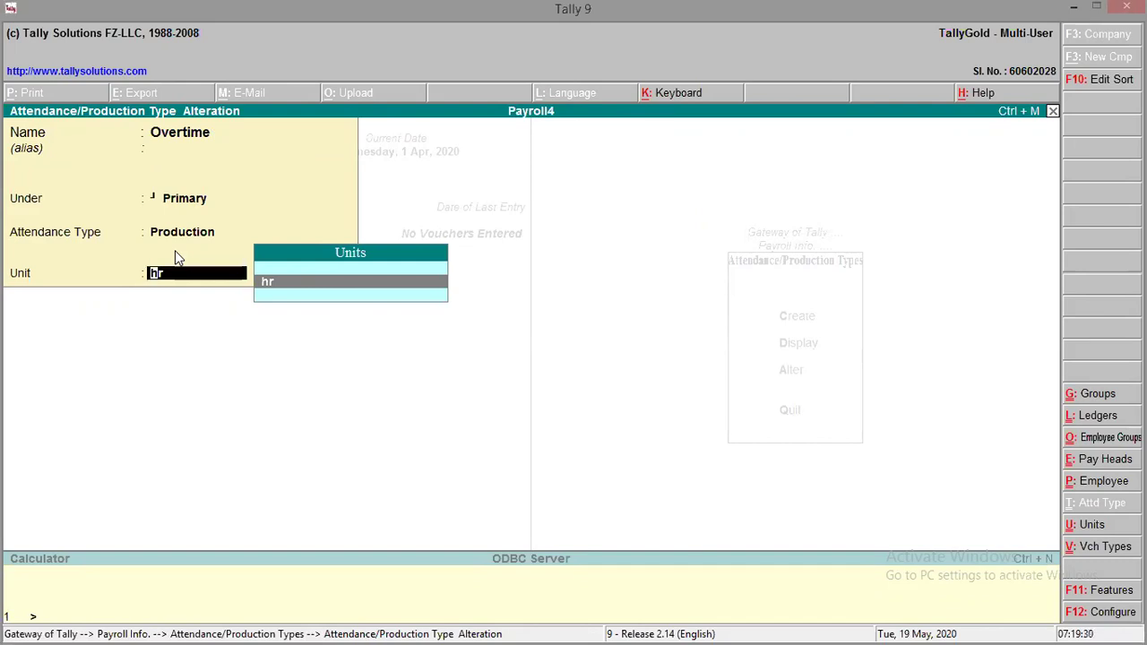
key(Return)
key(Return)
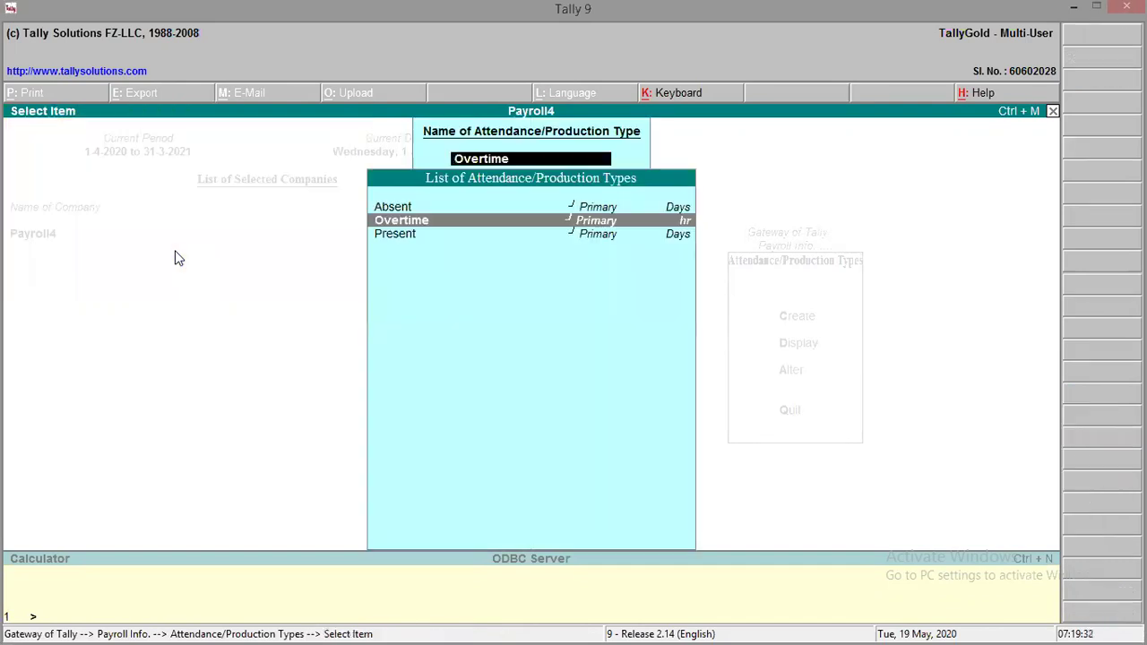
key(Escape)
key(Escape)
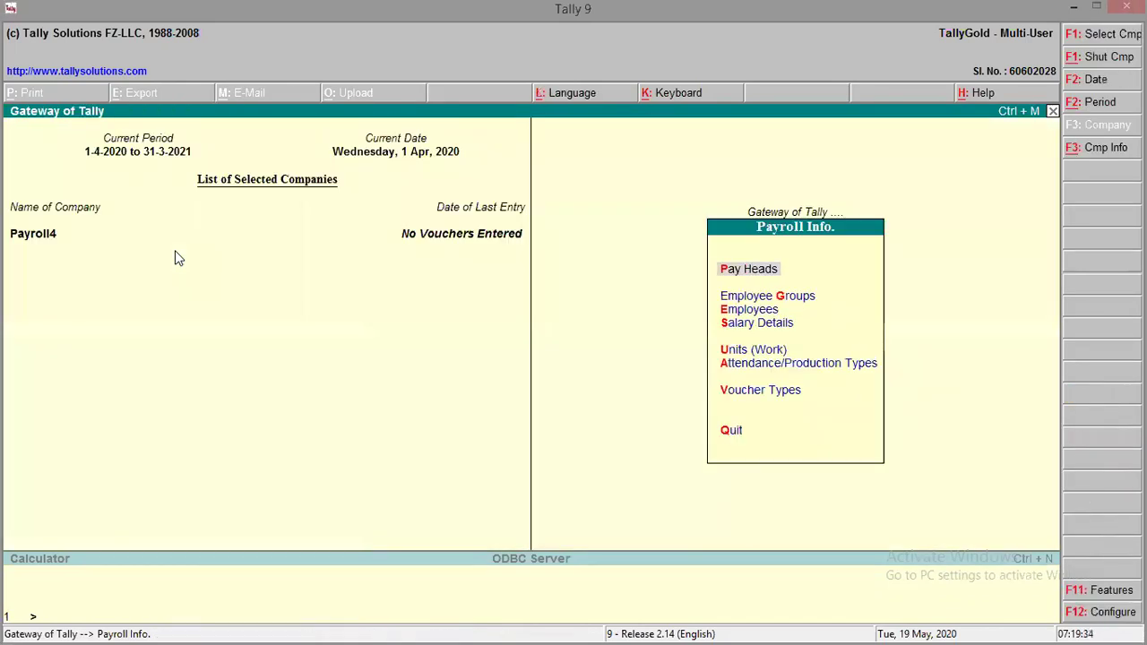
key(Down)
key(Down)
key(Down)
key(Down)
key(Down)
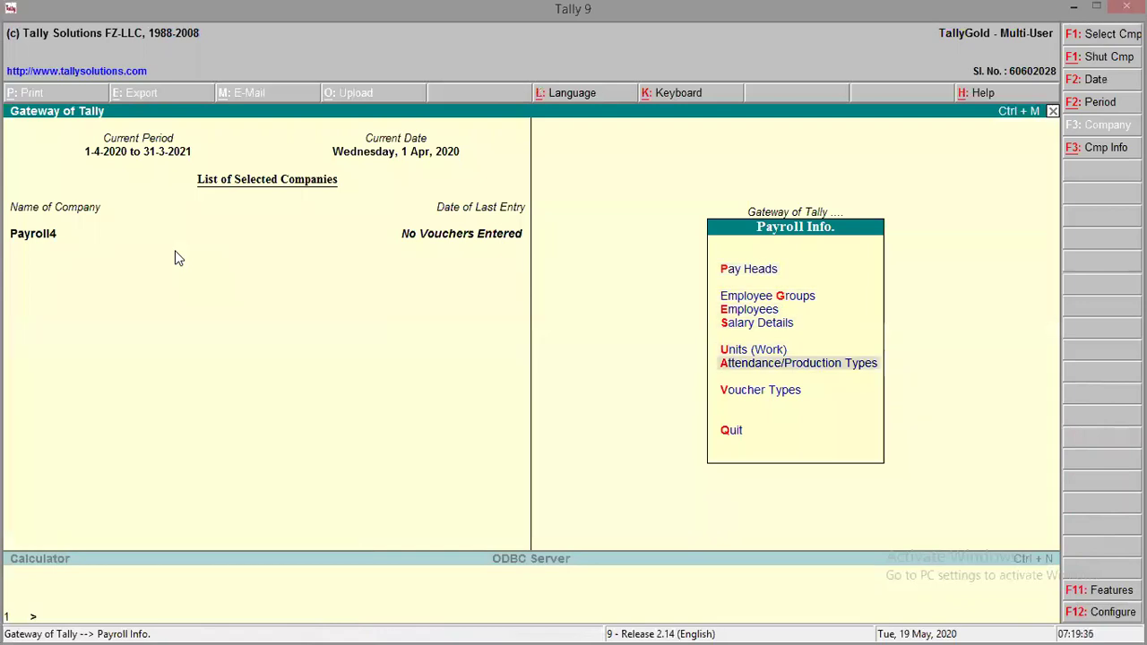
key(Up)
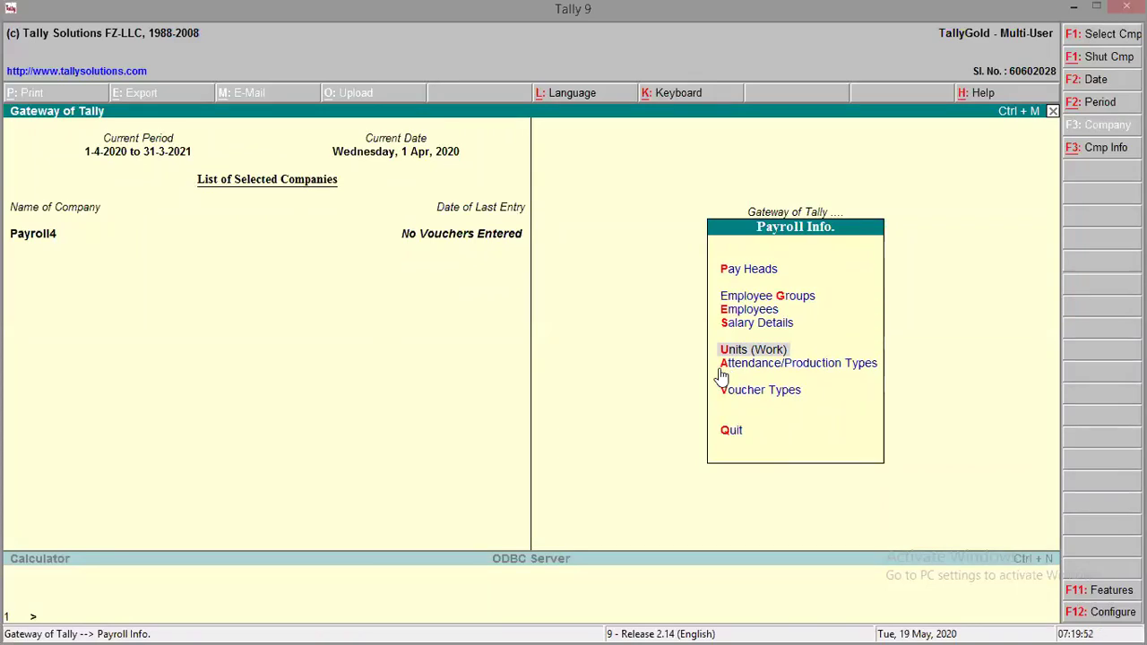
- Open the creation form for a new pay head from Payroll Info
key(Up)
key(Up)
key(Up)
key(Up)
key(Up)
key(Down)
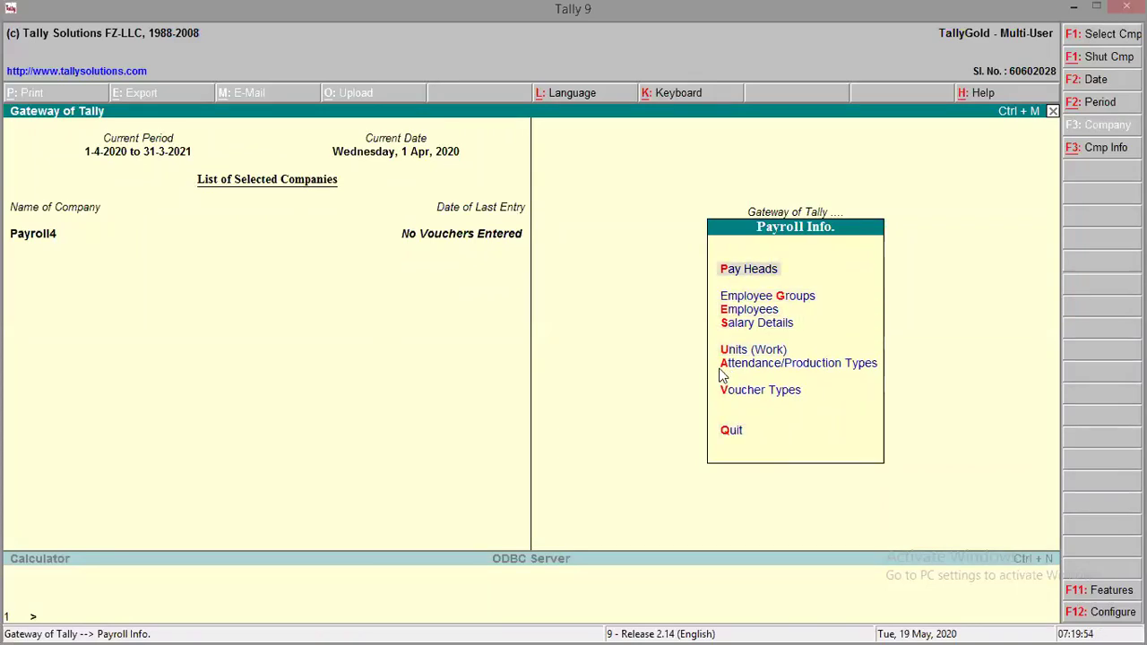
key(Return)
key(Return)
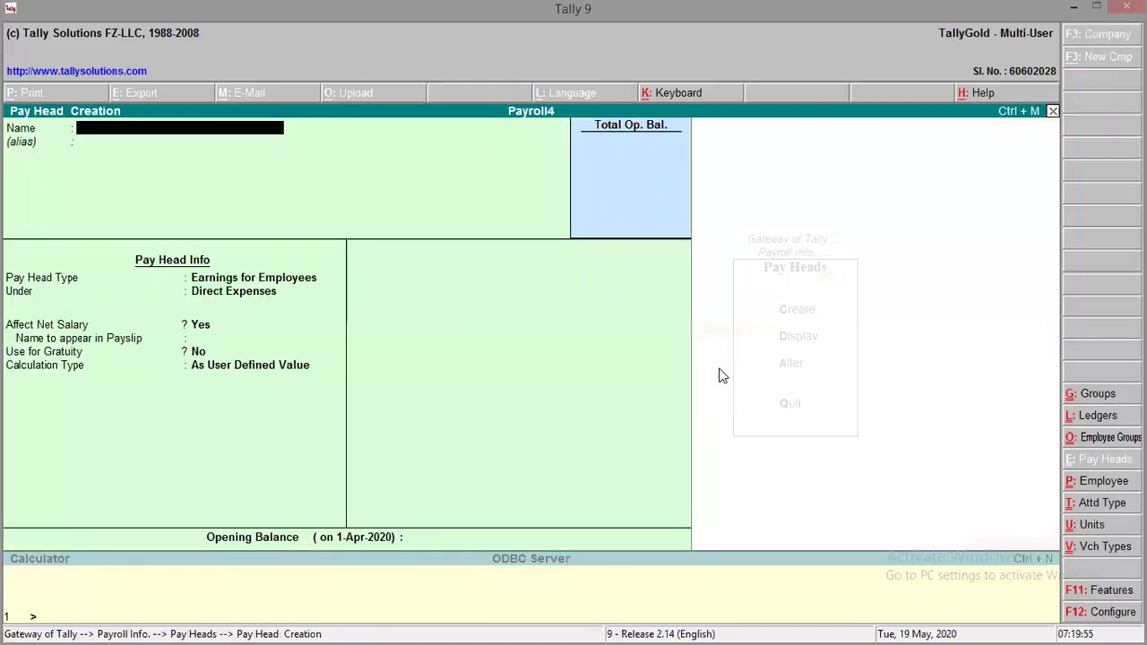
- Switch to the payroll question PDF in Chrome, check the Basic pay column heading, and switch back to Tally 9
click(1074, 7)
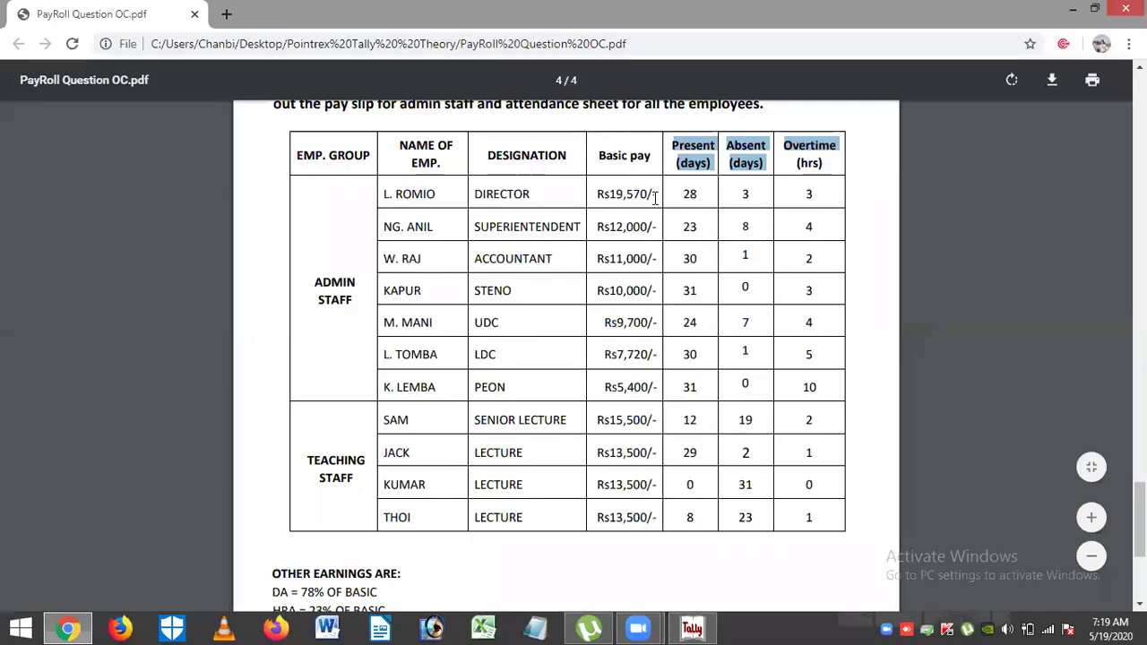
click(598, 158)
triple_click(634, 152)
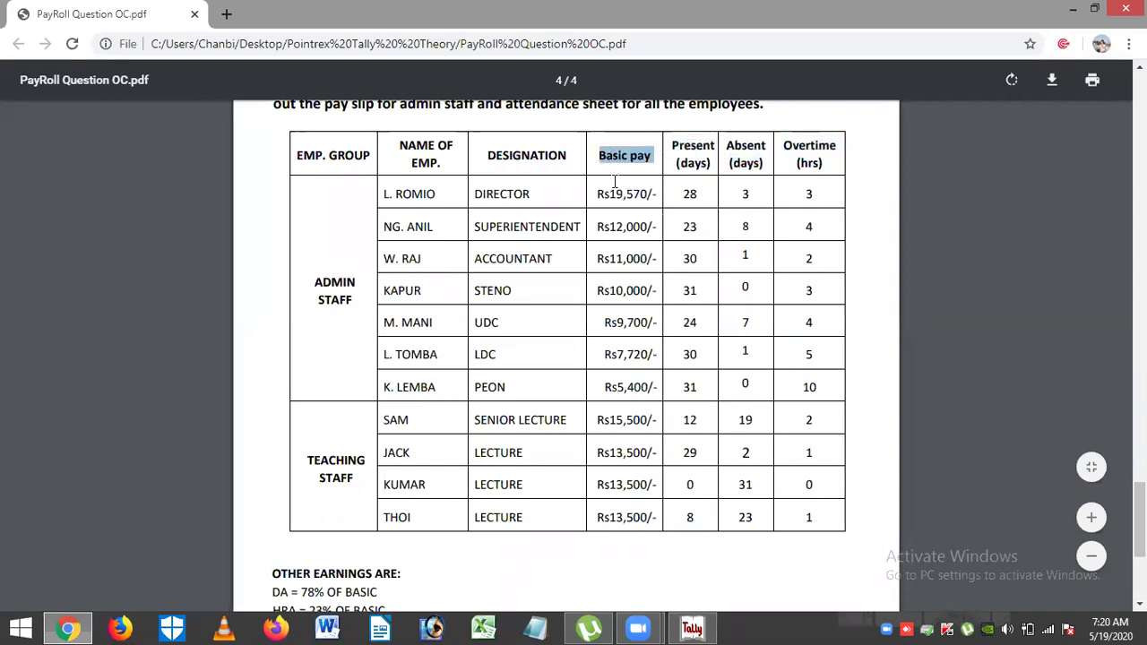
click(692, 628)
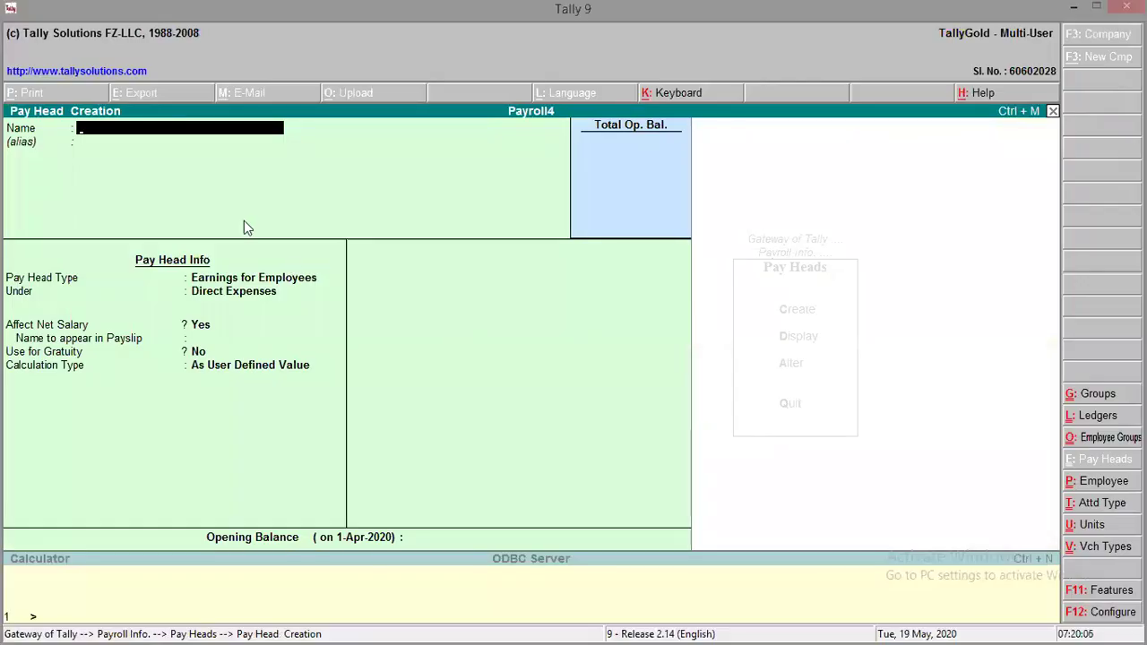
- Name the pay head Basic Pay as Earnings for Employees under Indirect Expenses, affecting net salary and not used for gratuity
text(Basic Pay)
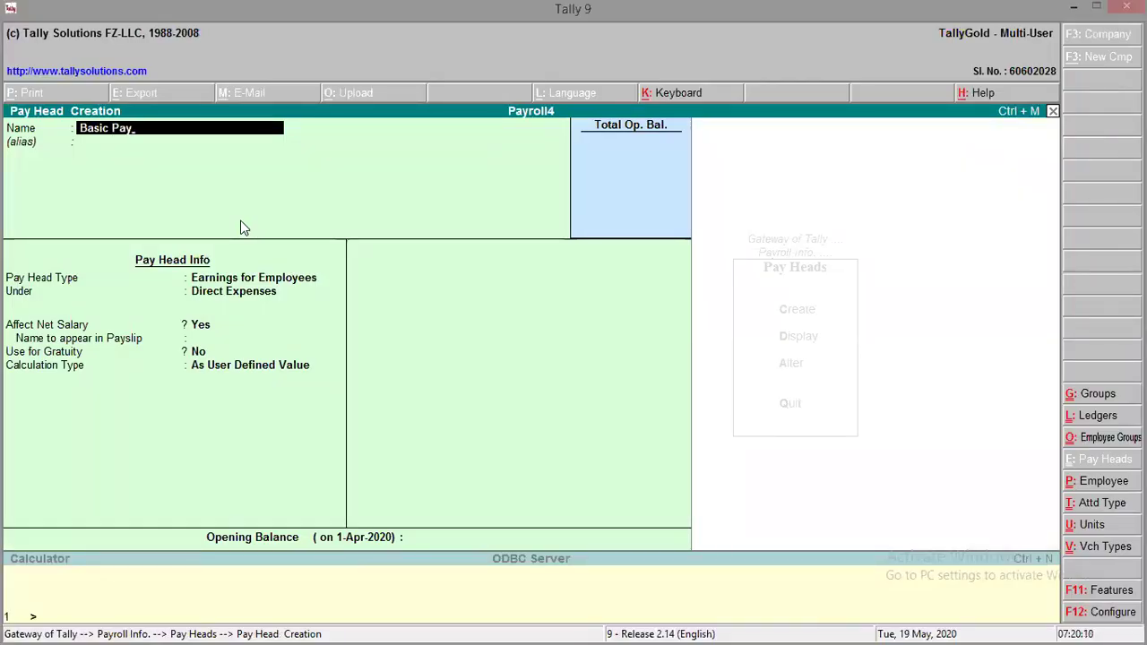
key(Return)
key(Return)
key(Return)
key(Down)
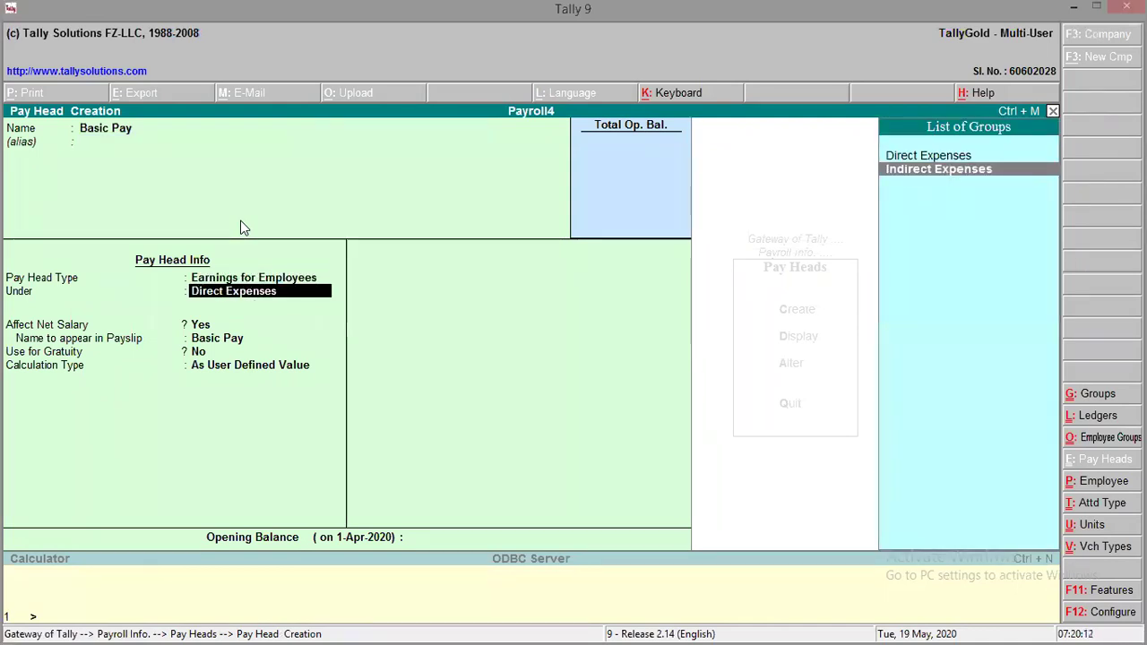
key(Return)
key(Return)
key(Return)
key(Return)
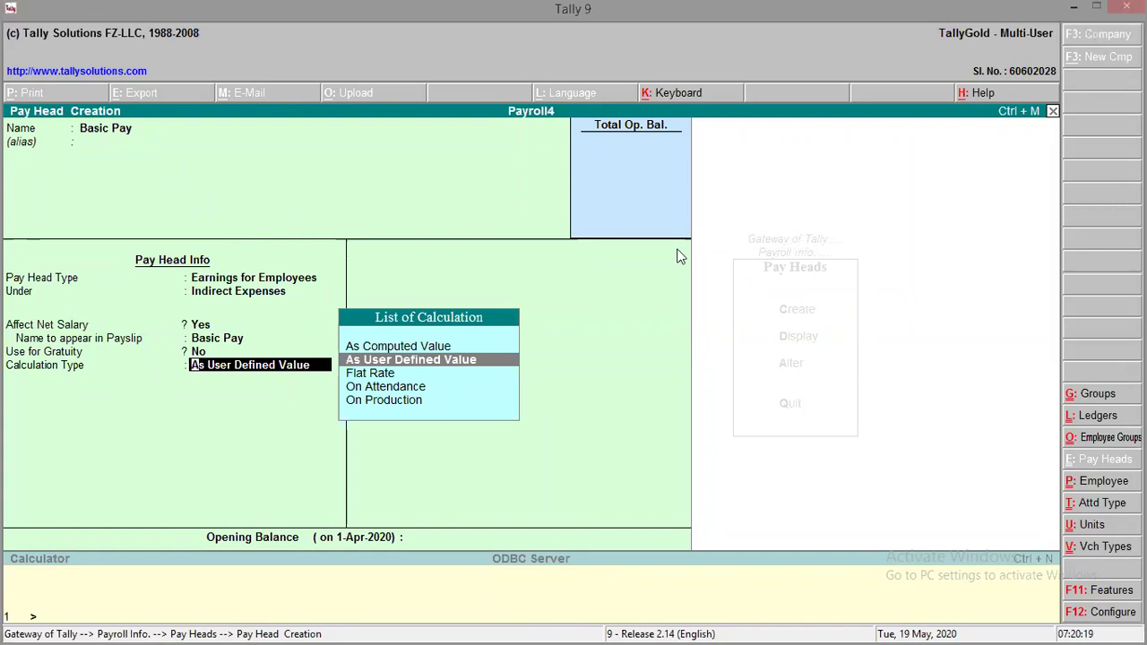
- Switch to the PDF in Chrome, check the director's basic pay amount, and switch back to Tally 9
key(alt+Tab)
drag(597, 194, 657, 197)
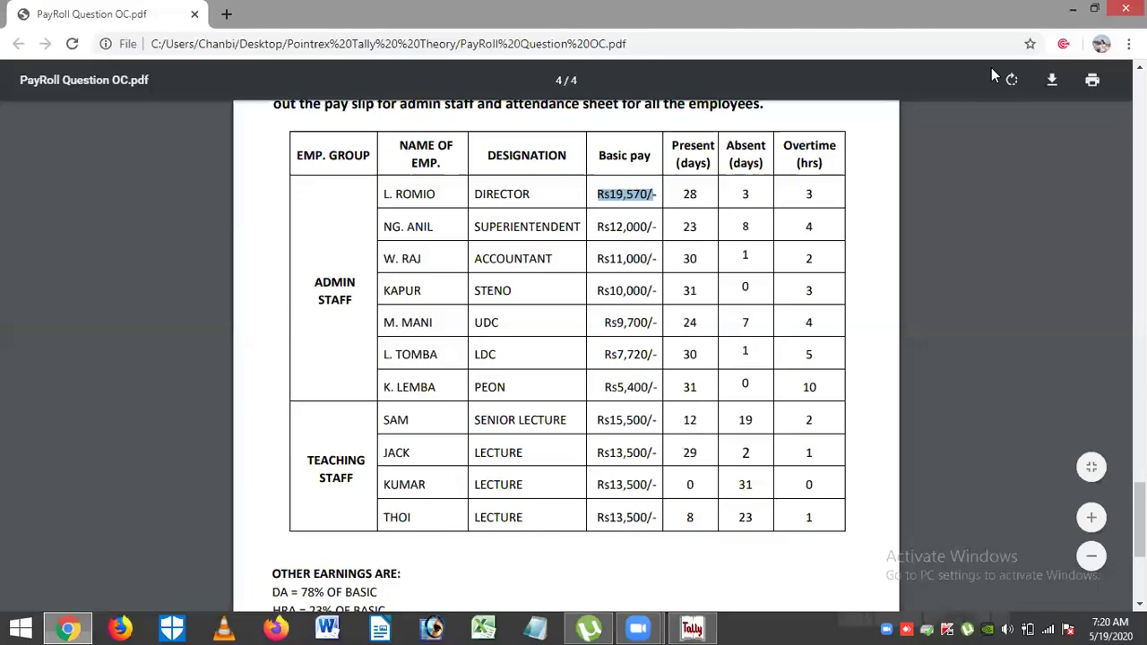
click(693, 628)
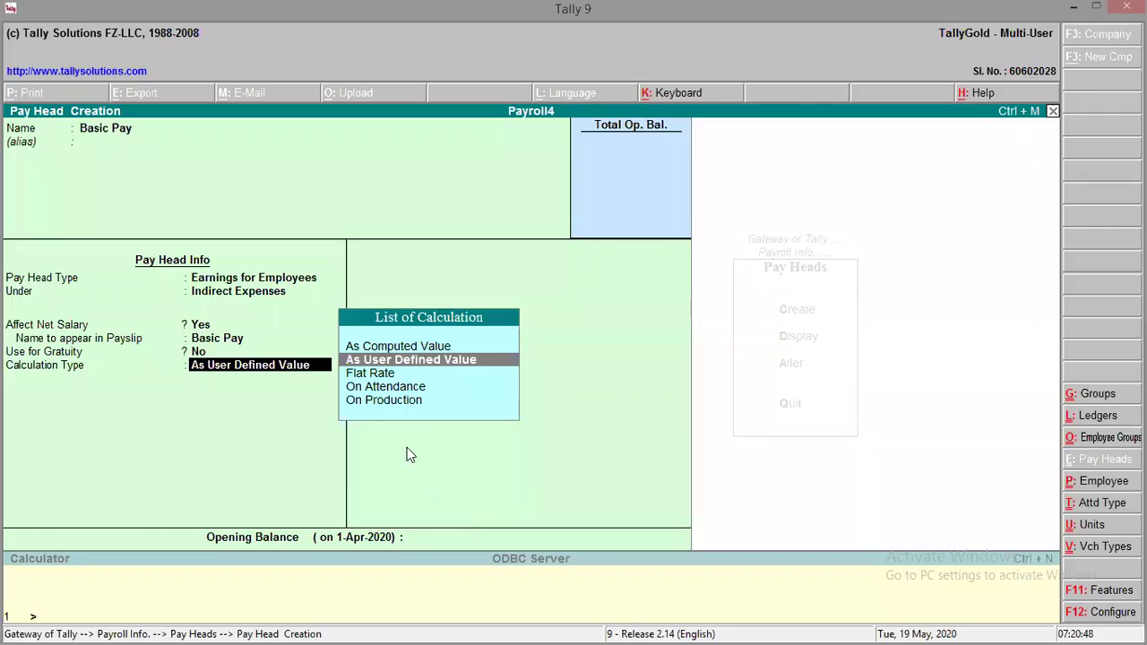
- Set Basic Pay's calculation type to On Attendance, based on the attendance type Present
key(Down)
key(Down)
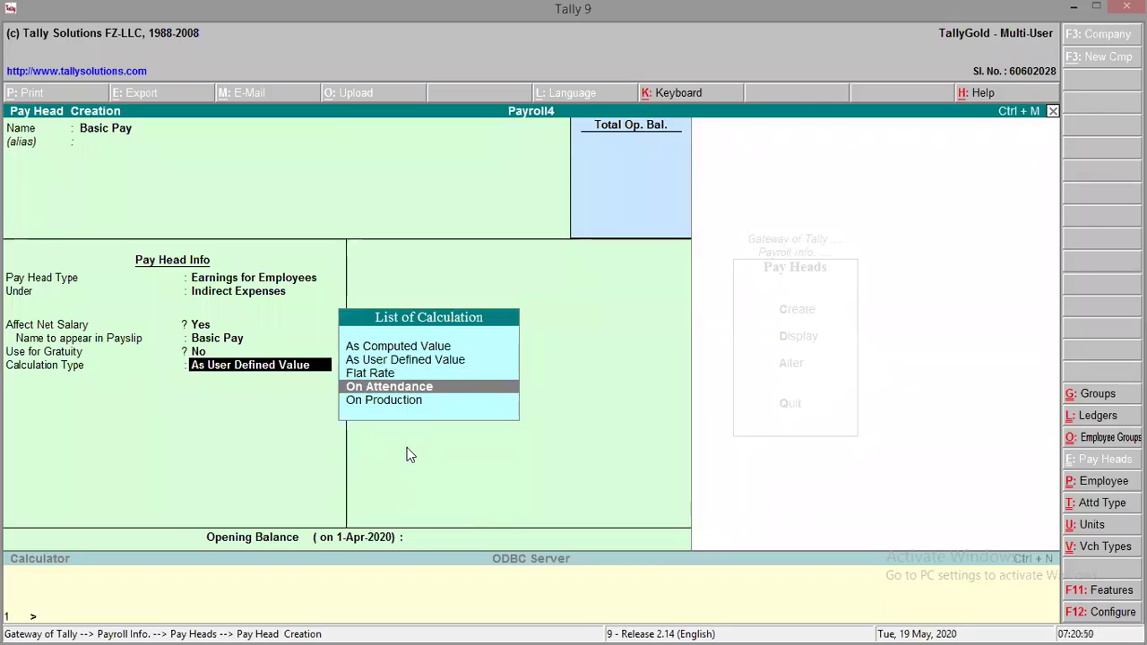
key(Return)
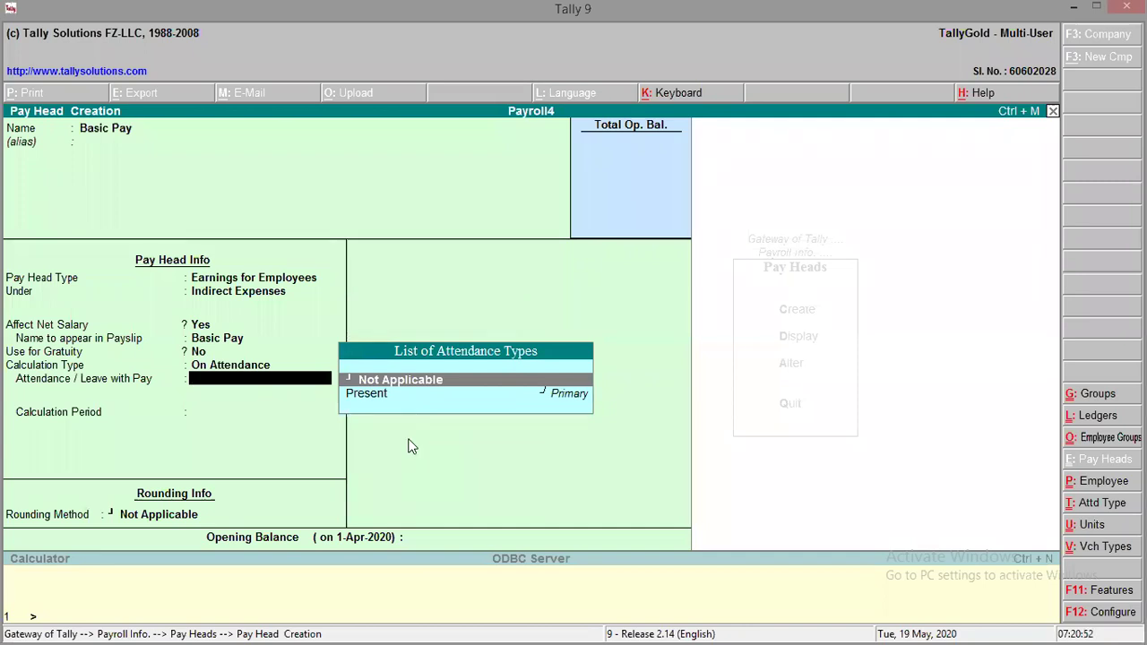
key(Down)
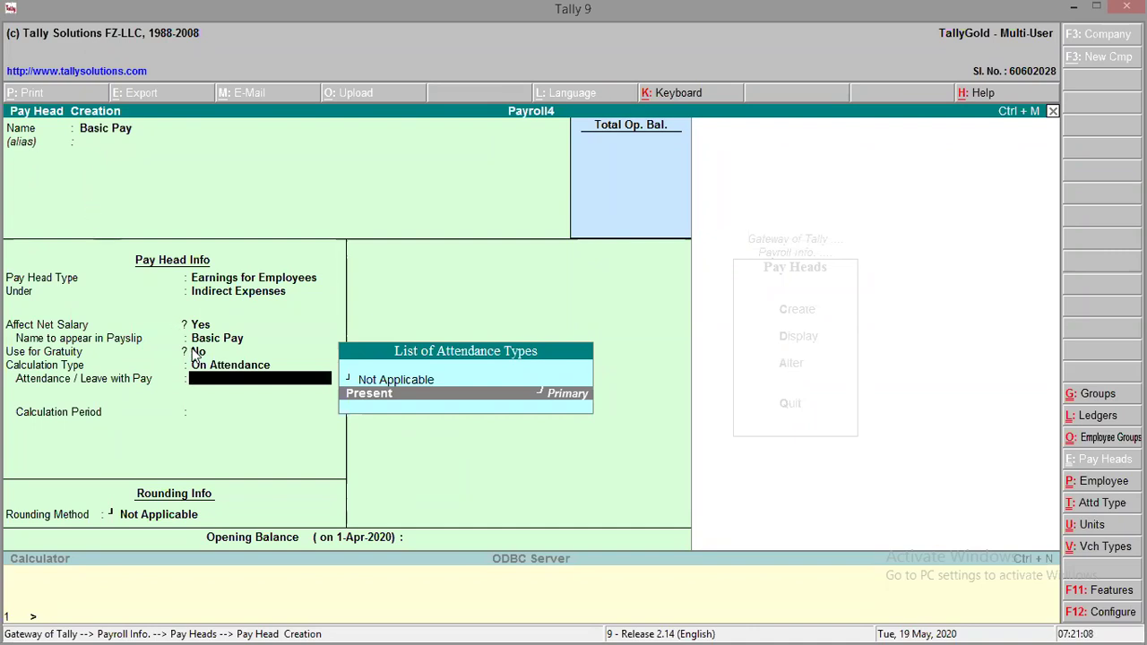
click(375, 400)
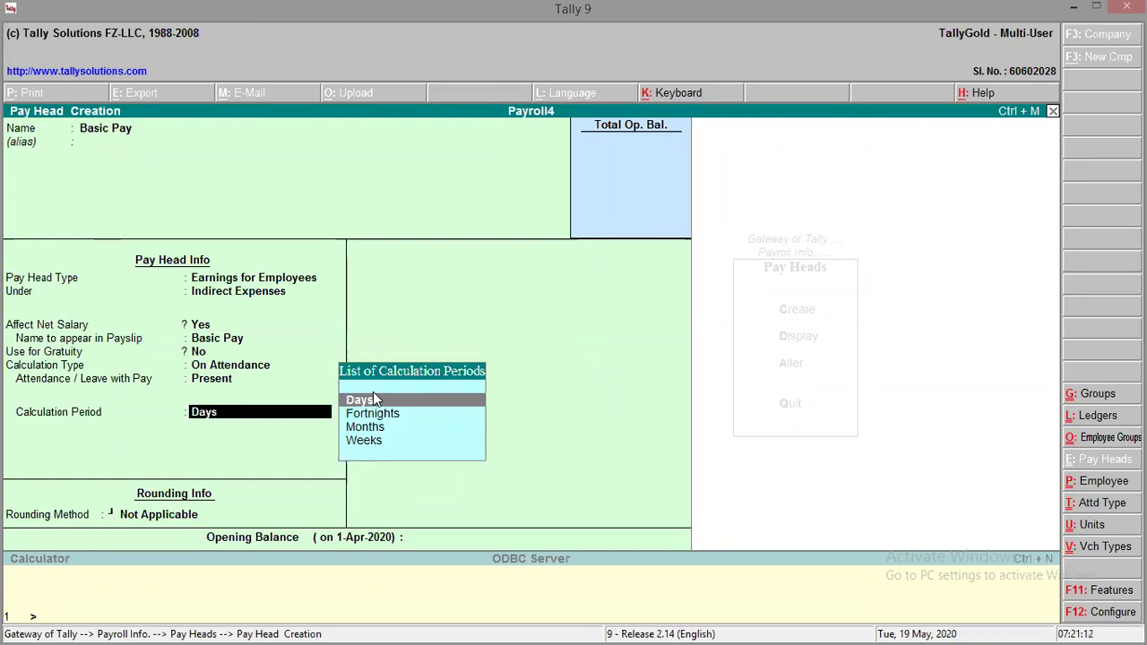
- Set Basic Pay's calculation period to Months
key(Down)
key(Down)
key(Down)
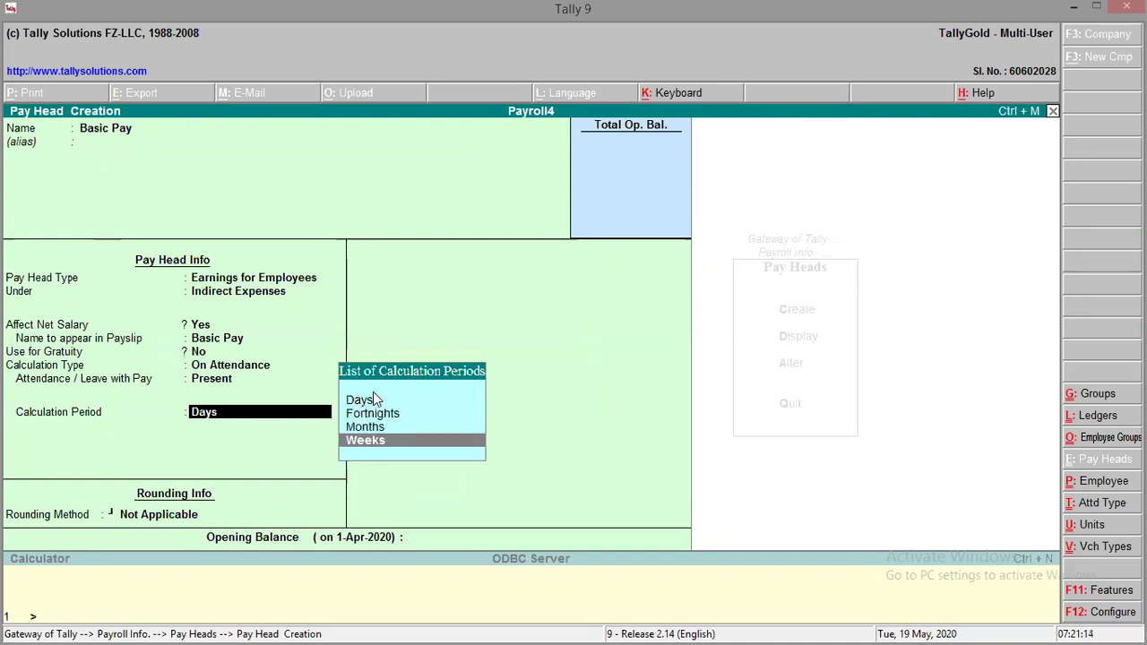
key(Up)
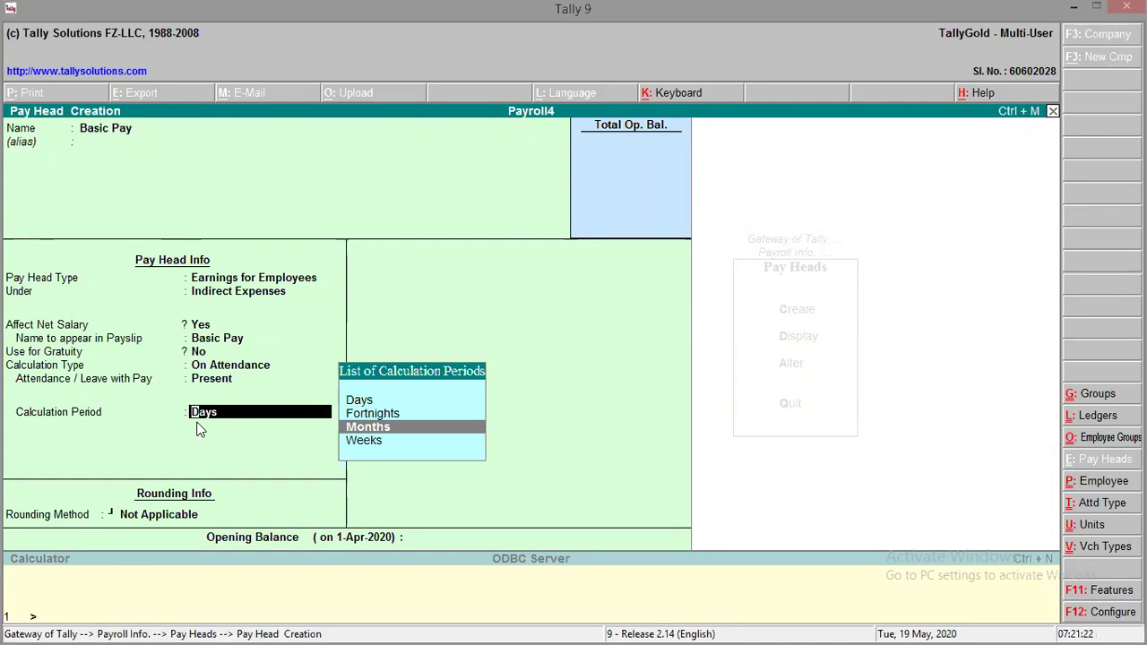
key(Return)
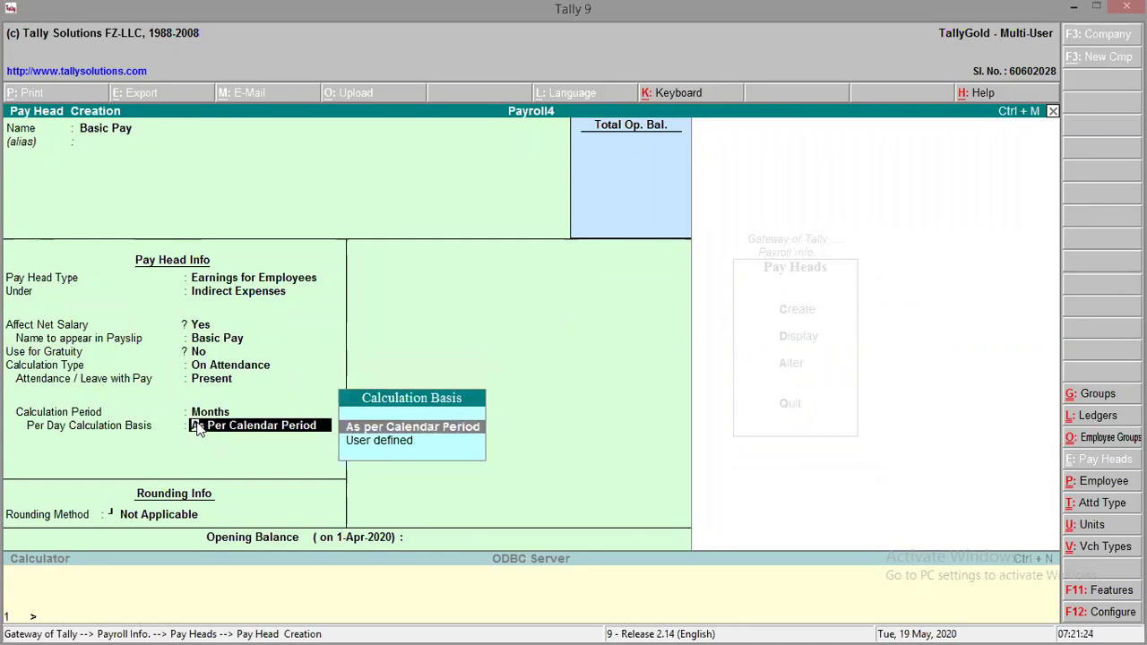
- Set Basic Pay's per-day calculation basis to As per Calendar Period with no rounding, and save the pay head
key(Return)
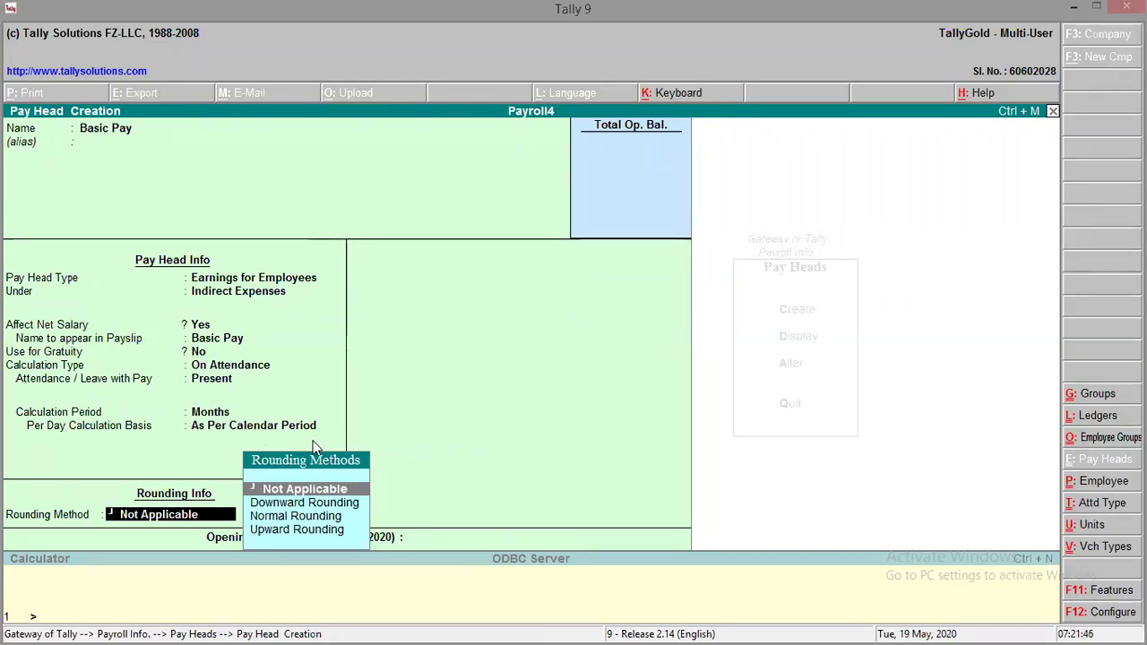
key(Return)
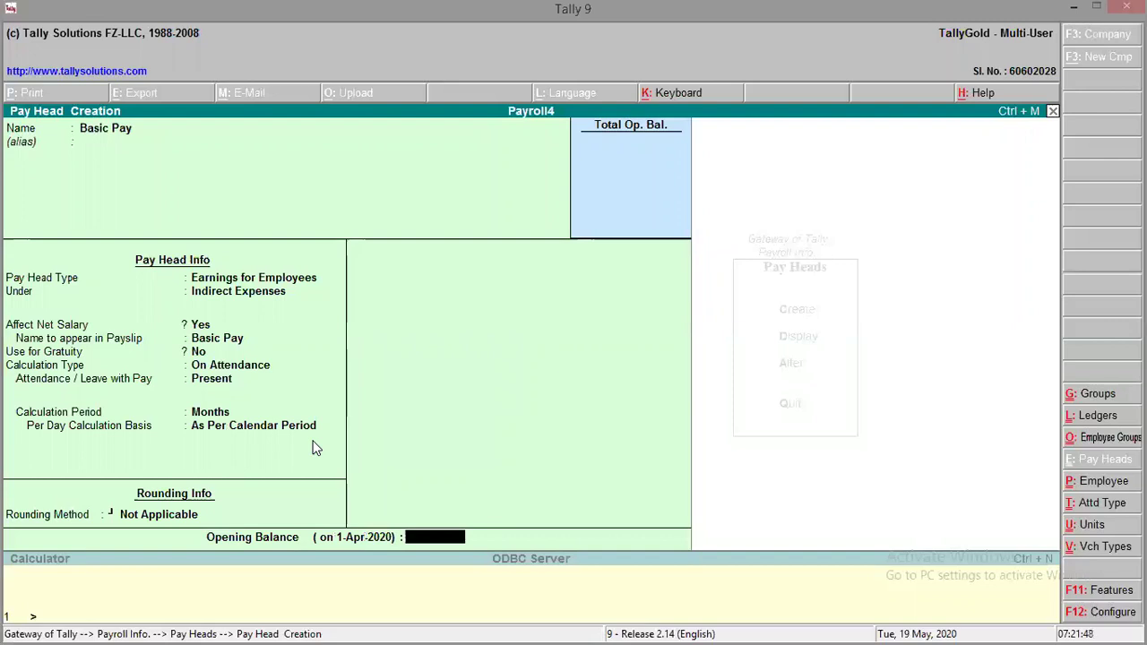
key(Return)
key(Return)
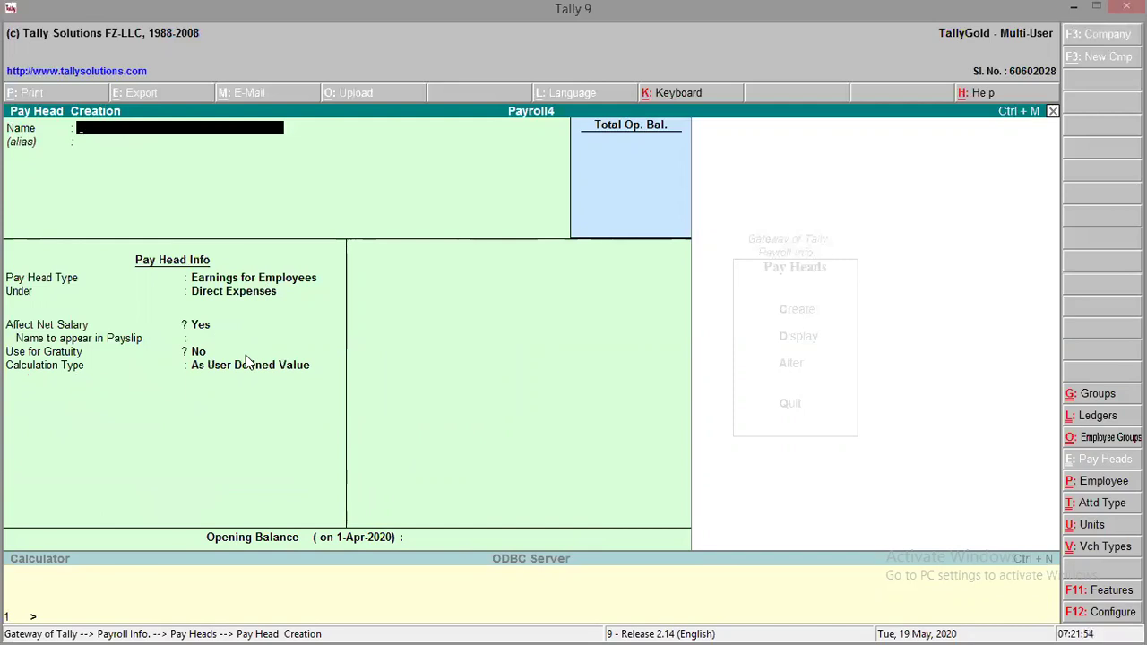
- Name the new pay head DA as Earnings for Employees under Indirect Expenses, affecting net salary and not used for gratuity
text(DA)
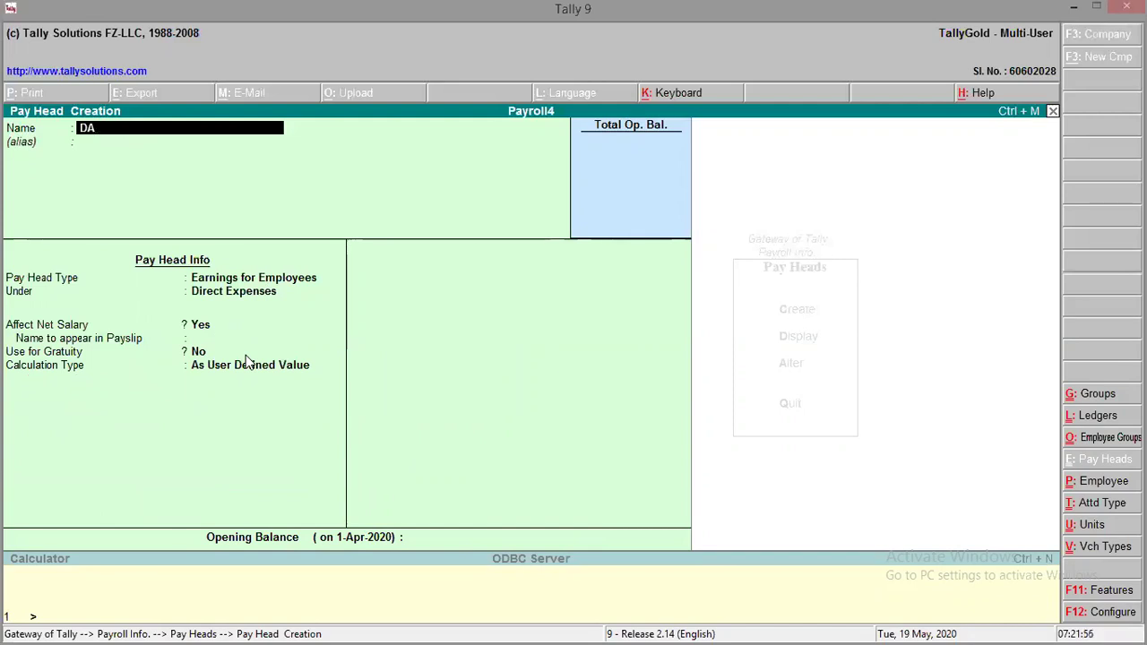
key(Return)
key(Return)
key(Return)
key(Down)
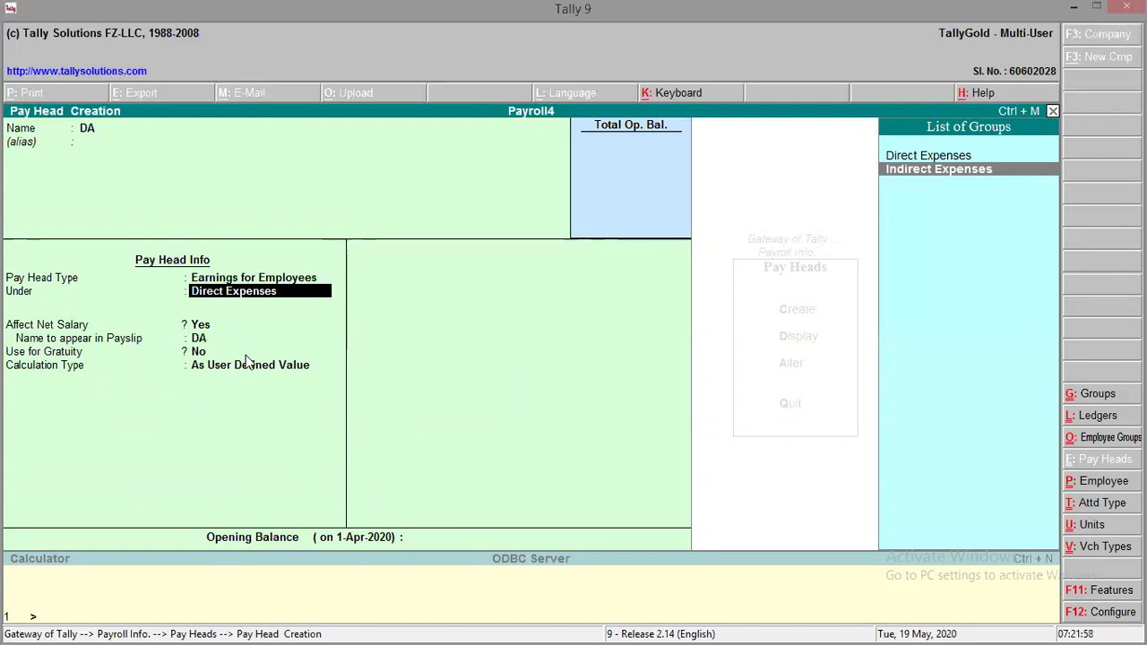
key(Return)
key(Return)
key(Return)
key(Return)
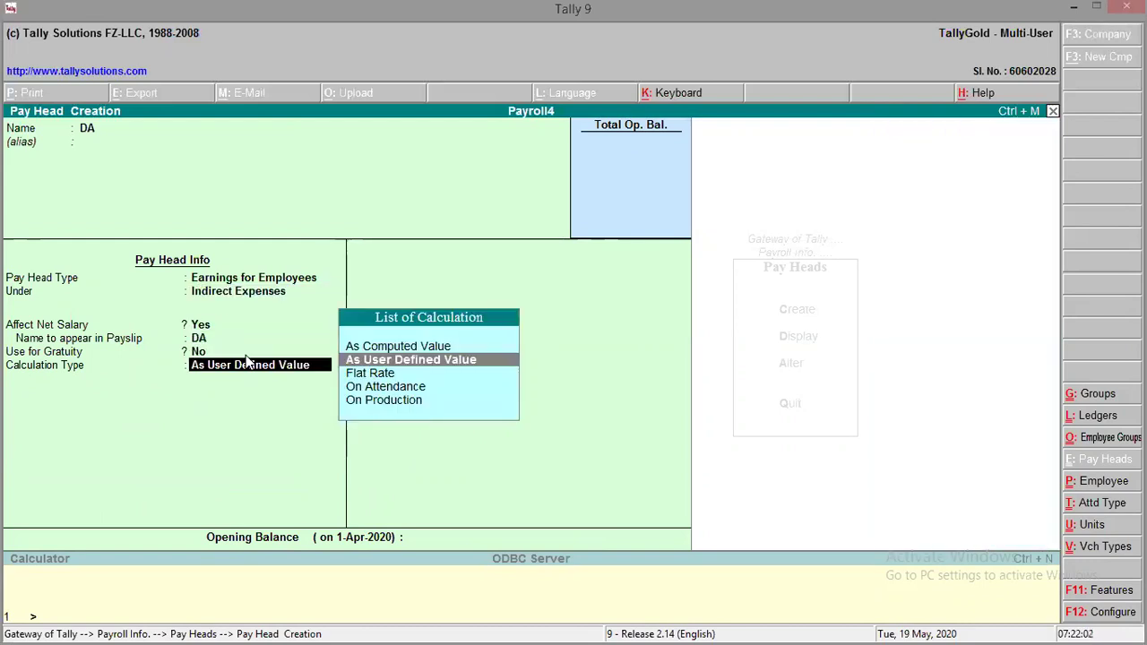
- Switch to the payroll PDF in Chrome, check the rules for the other earnings, and switch back to Tally 9
key(Up)
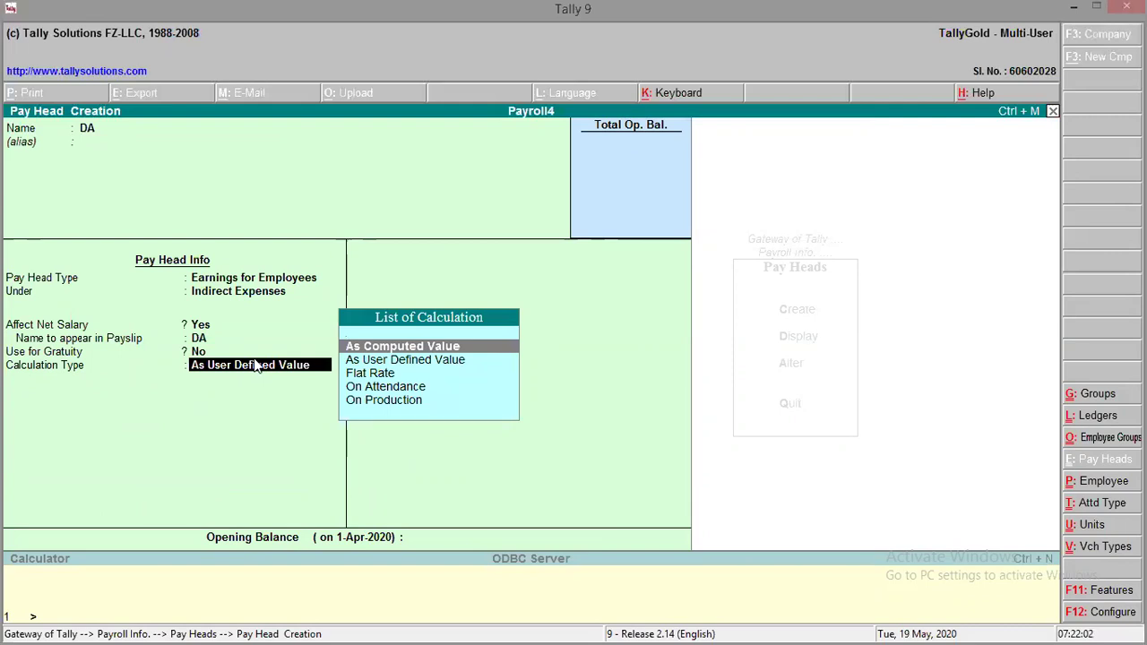
key(alt+Tab)
scroll(752, 354, down, 5)
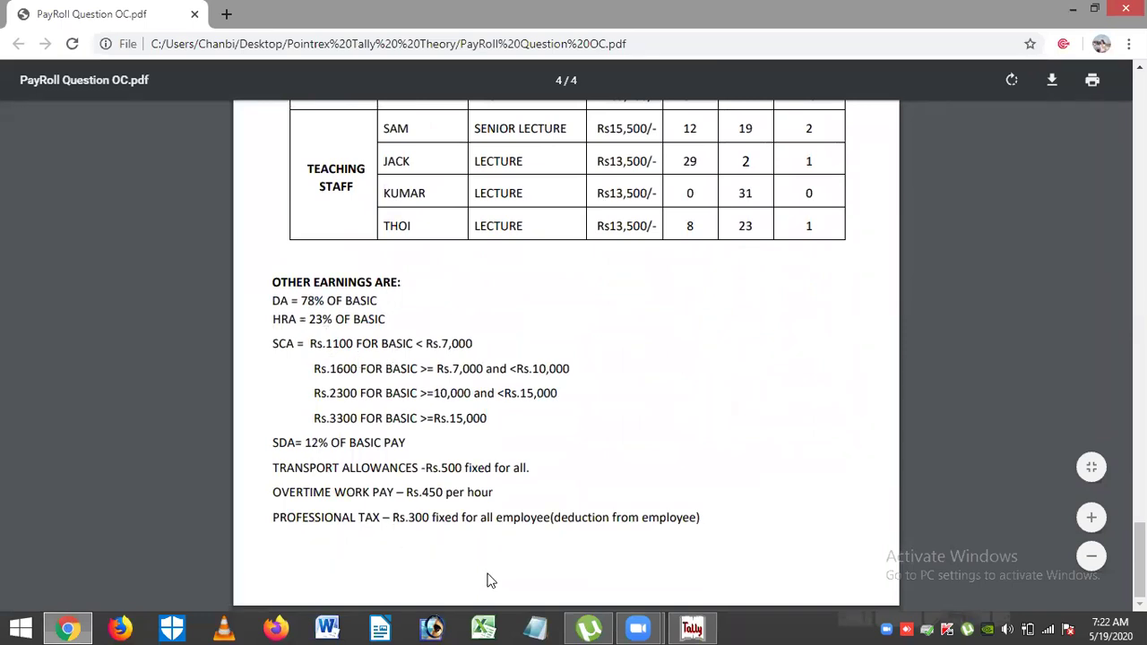
click(710, 628)
- Set DA's calculation type to As Computed Value with a calculation period of Months and no rounding
key(Down)
key(Up)
key(Return)
key(Return)
key(Return)
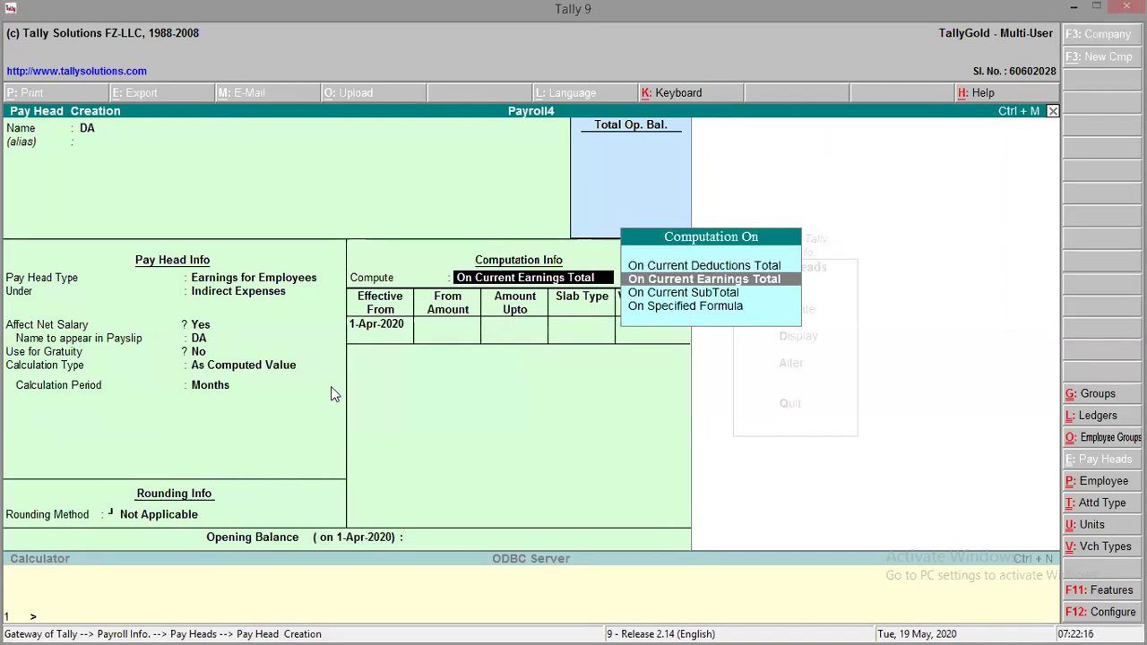
- Compute DA on Current Earnings Total at 78 percent effective from 1-Apr-2020, and save the pay head
key(Return)
key(Return)
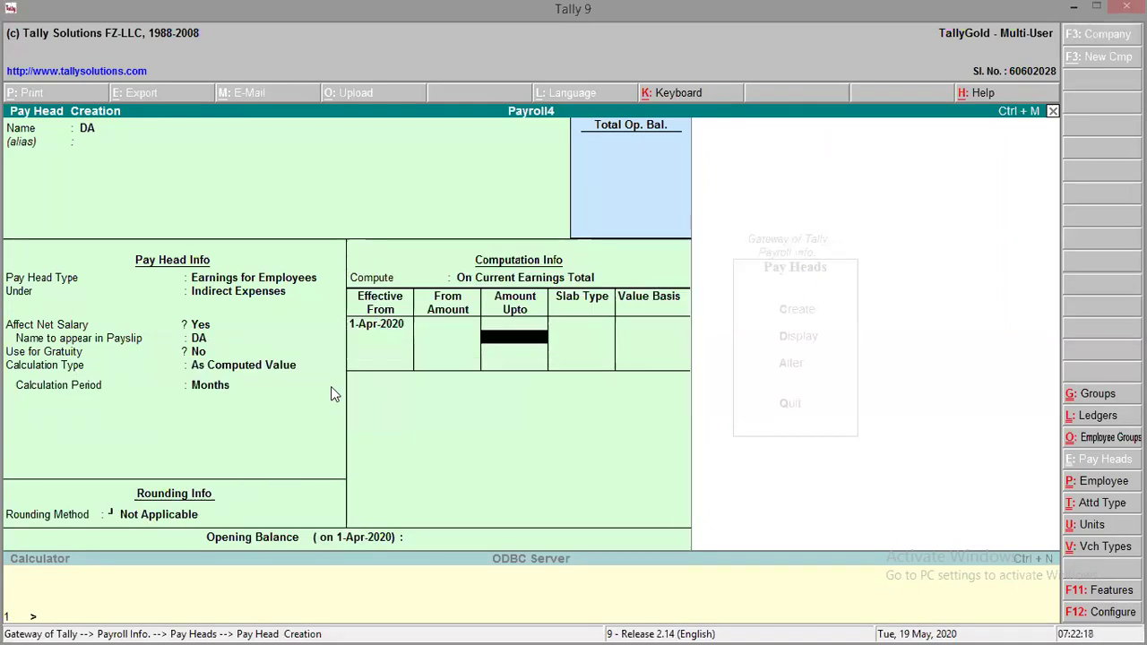
key(Return)
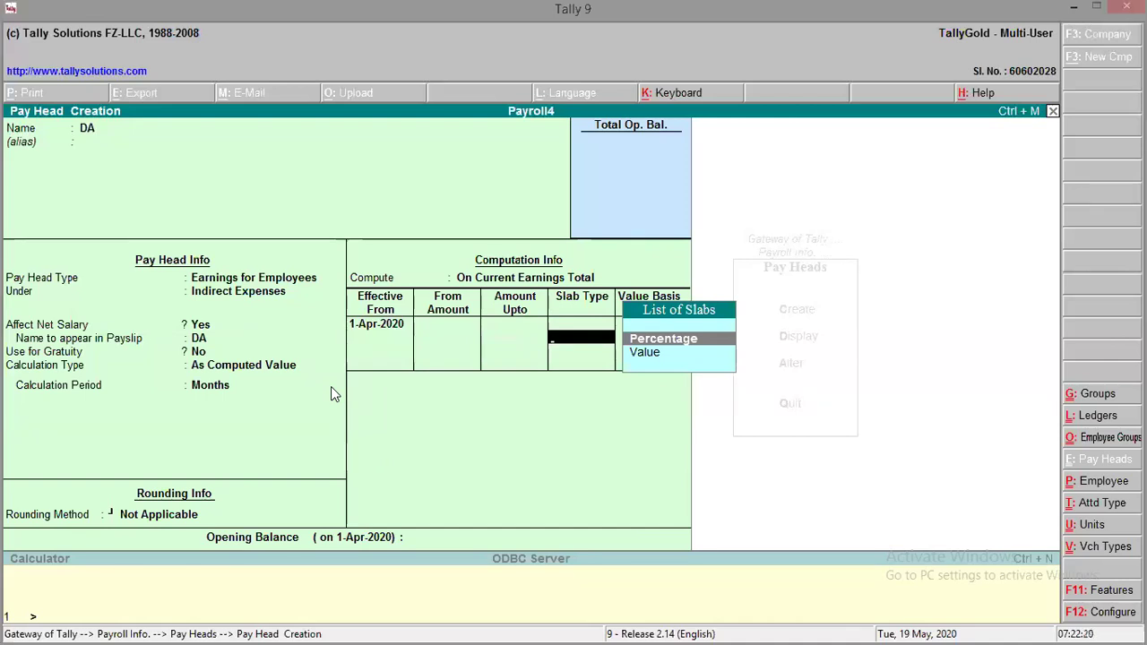
key(Return)
text(78)
key(Return)
key(Return)
key(Return)
key(Escape)
key(Return)
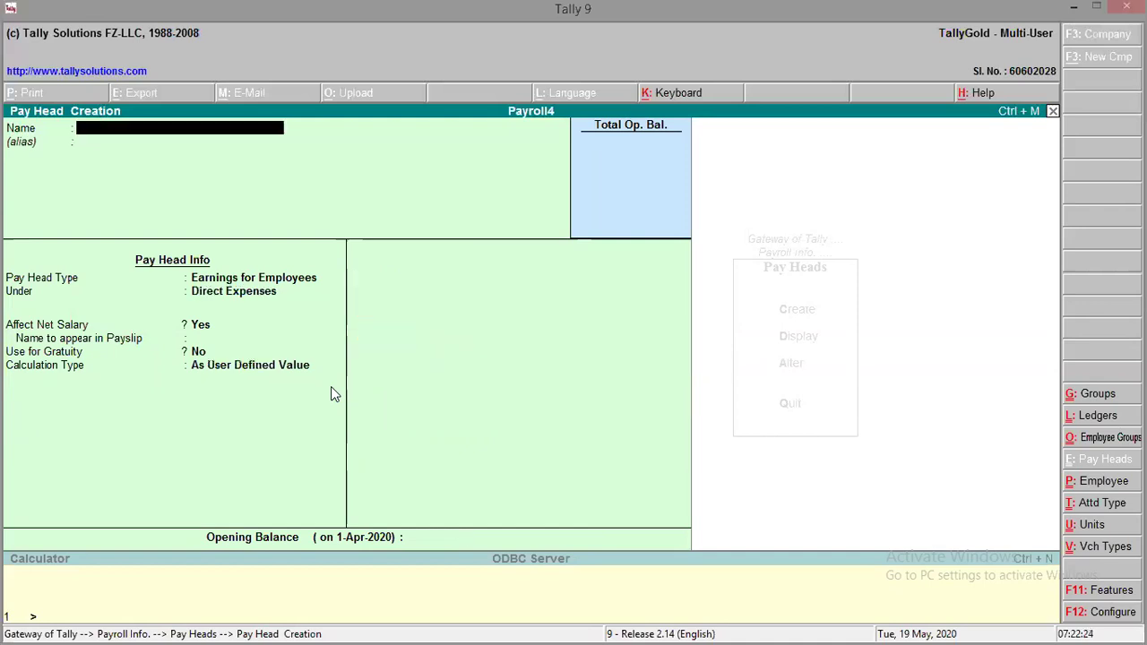
- Name the new pay head HRA as Earnings for Employees under Indirect Expenses, affecting net salary and not used for gratuity
text(HRA)
key(Return)
key(Return)
key(Return)
key(Down)
key(Return)
key(Return)
key(Return)
key(Return)
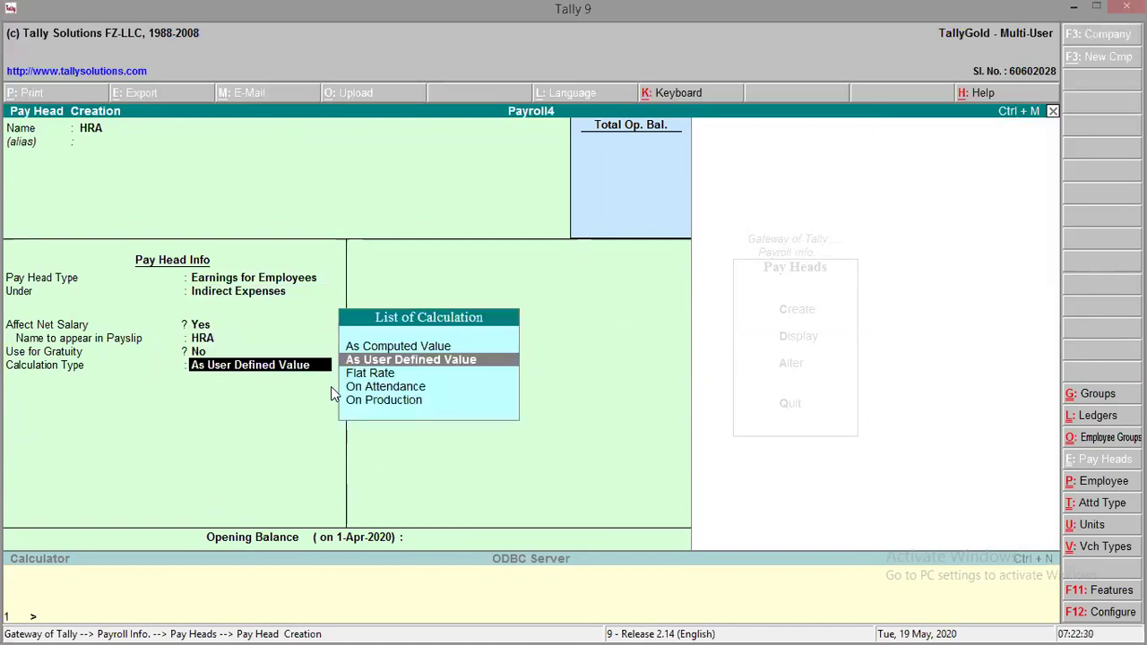
- Set HRA's calculation type to As Computed Value by Months without rounding, computed on Current Earnings Total
key(Up)
key(Return)
key(Return)
key(Return)
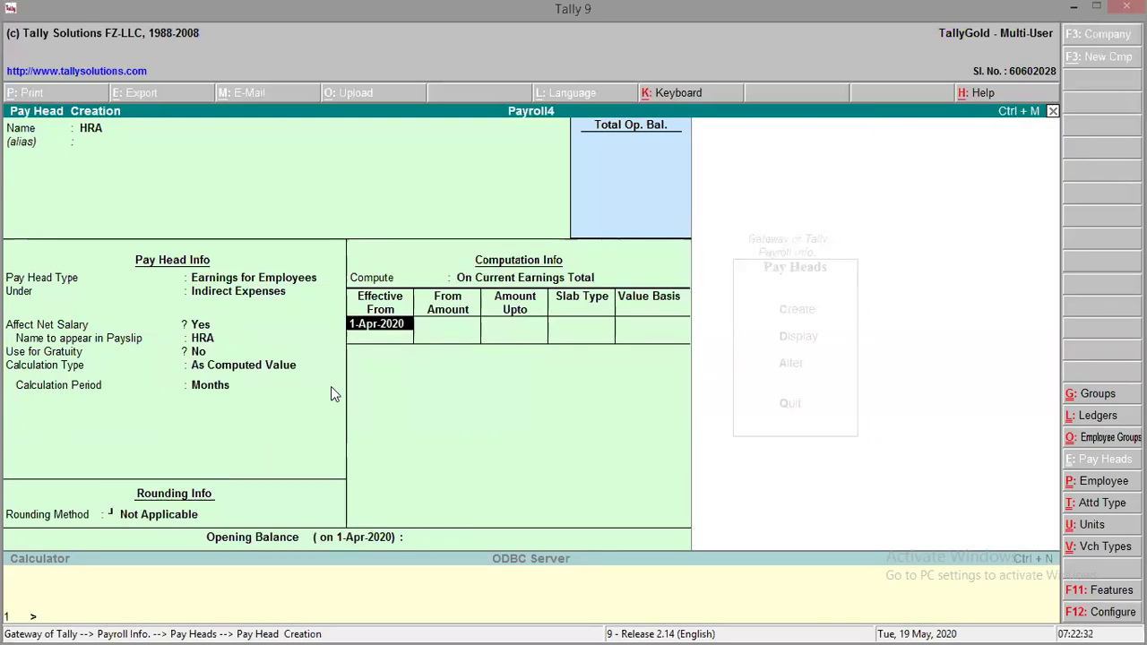
- Make HRA's computation effective from 1-May-2020 with the slab type Percentage
key(Return)
key(Return)
key(Return)
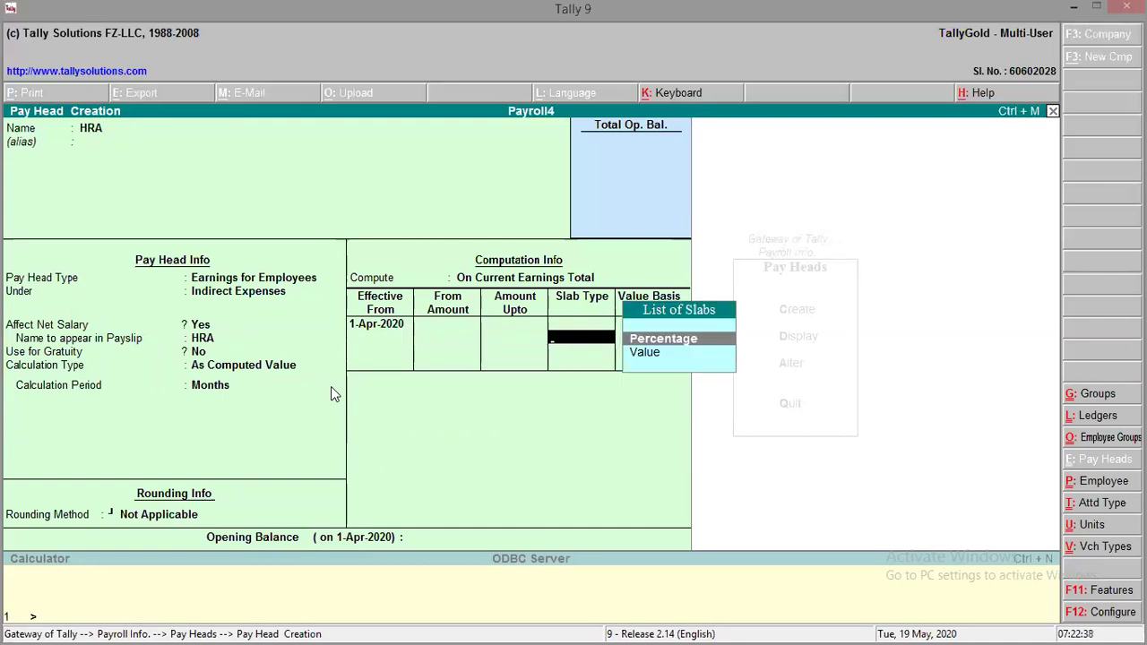
key(Escape)
text(1-5)
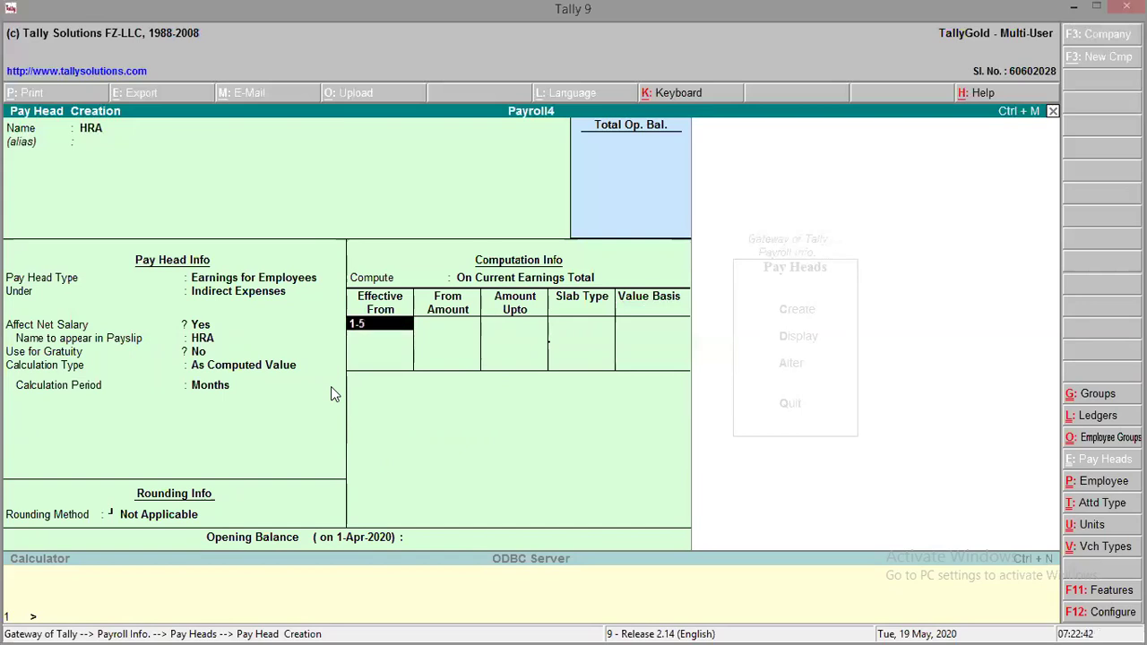
text(-20)
key(Return)
key(Return)
key(Return)
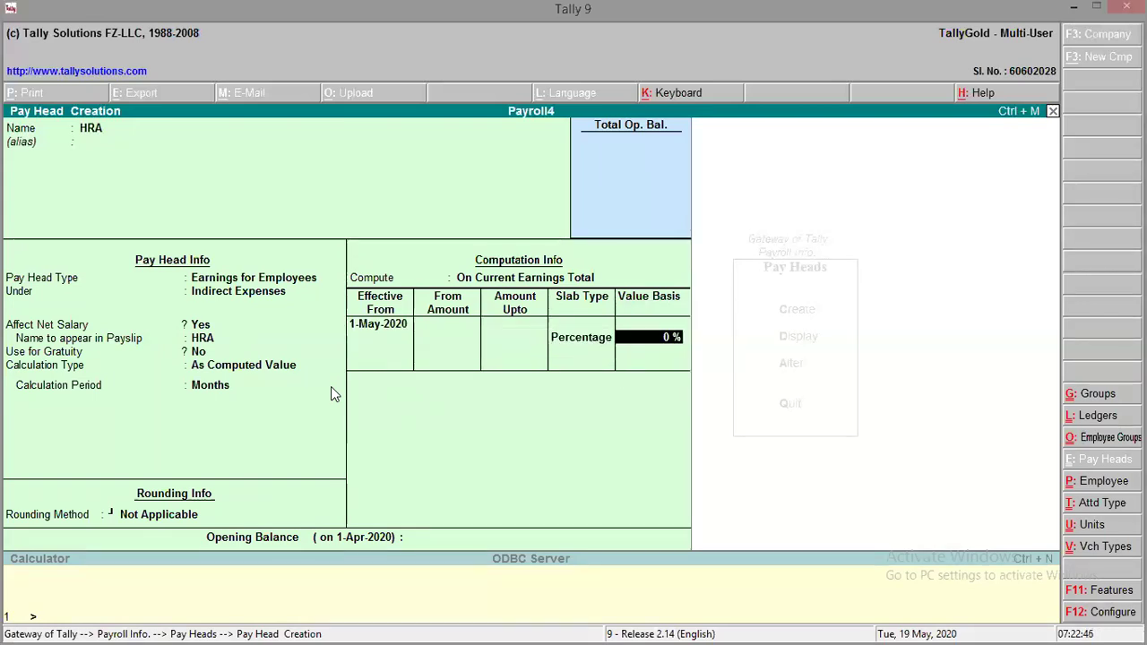
- Set HRA's value basis to 23 percent, save the pay head, and leave pay head creation
text(23)
key(Return)
key(Return)
key(Return)
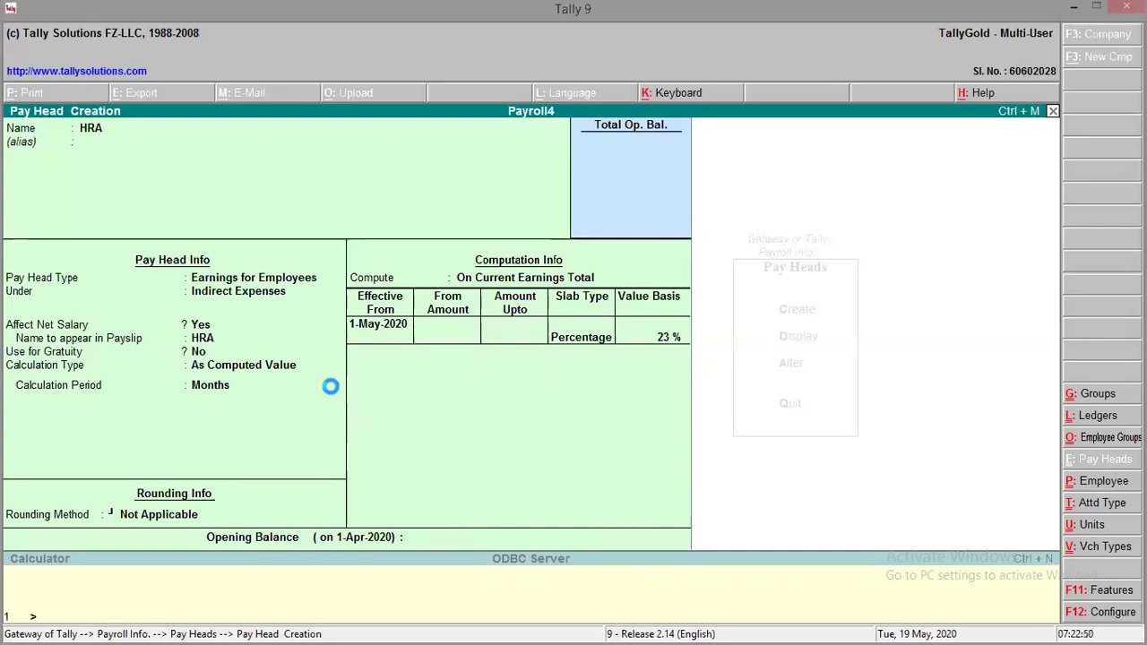
key(Escape)
key(Return)
key(Escape)
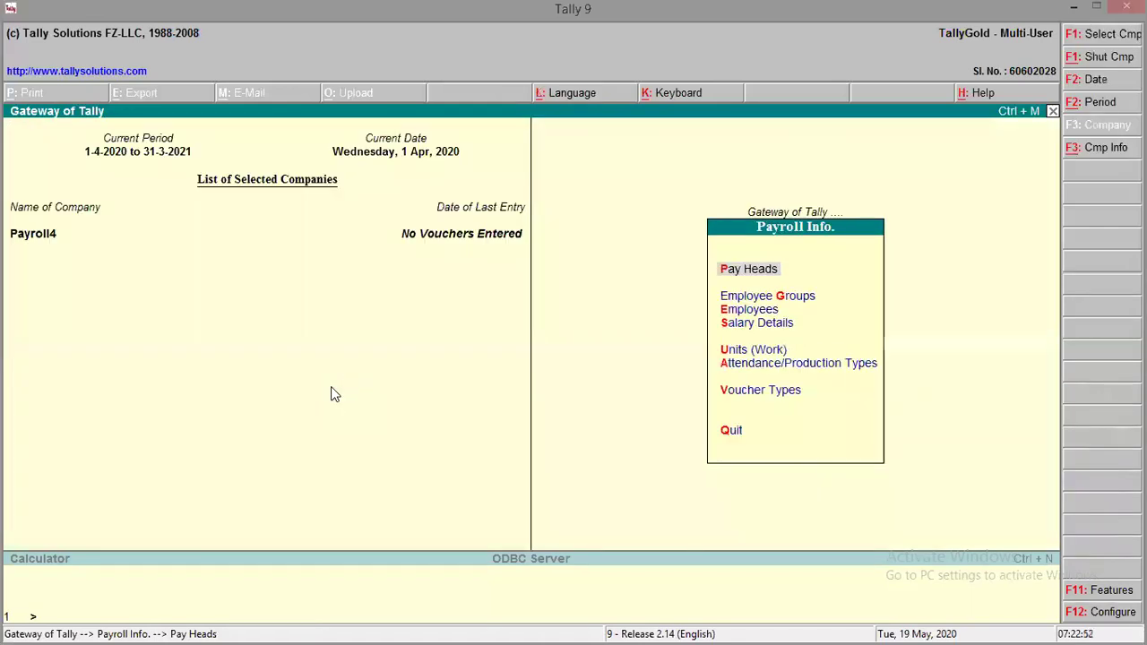
- Alter the DA pay head so that its computation is effective from 1-May-2020, and save it
key(Return)
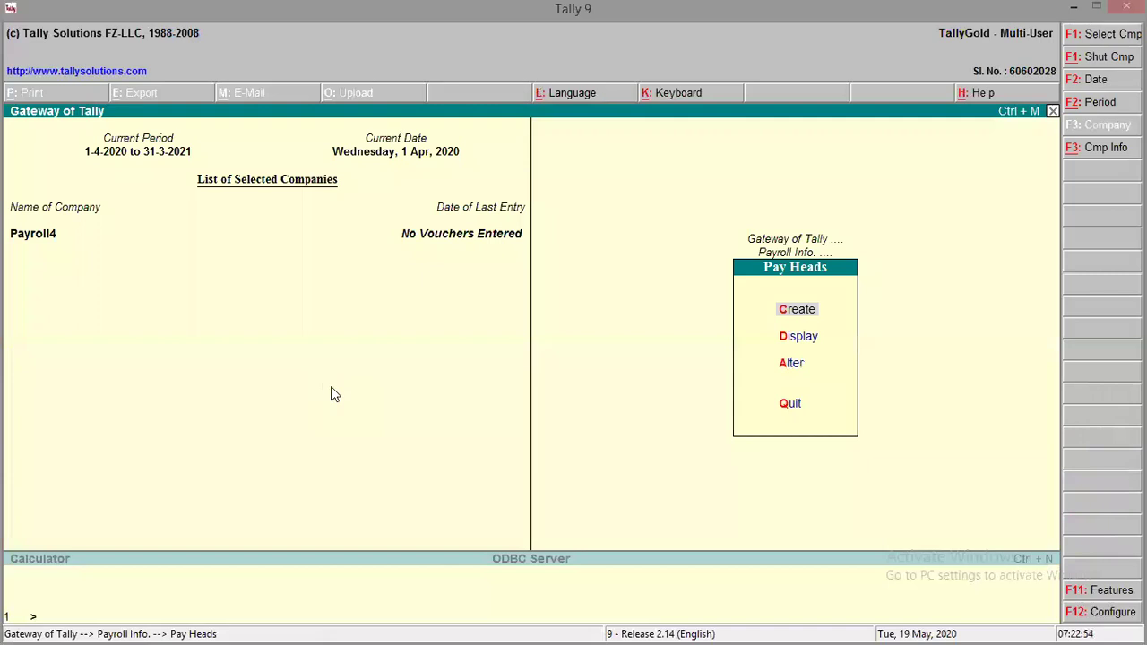
key(a)
key(Down)
key(Return)
key(Return)
key(Return)
key(Return)
key(Return)
key(Return)
key(Return)
key(Return)
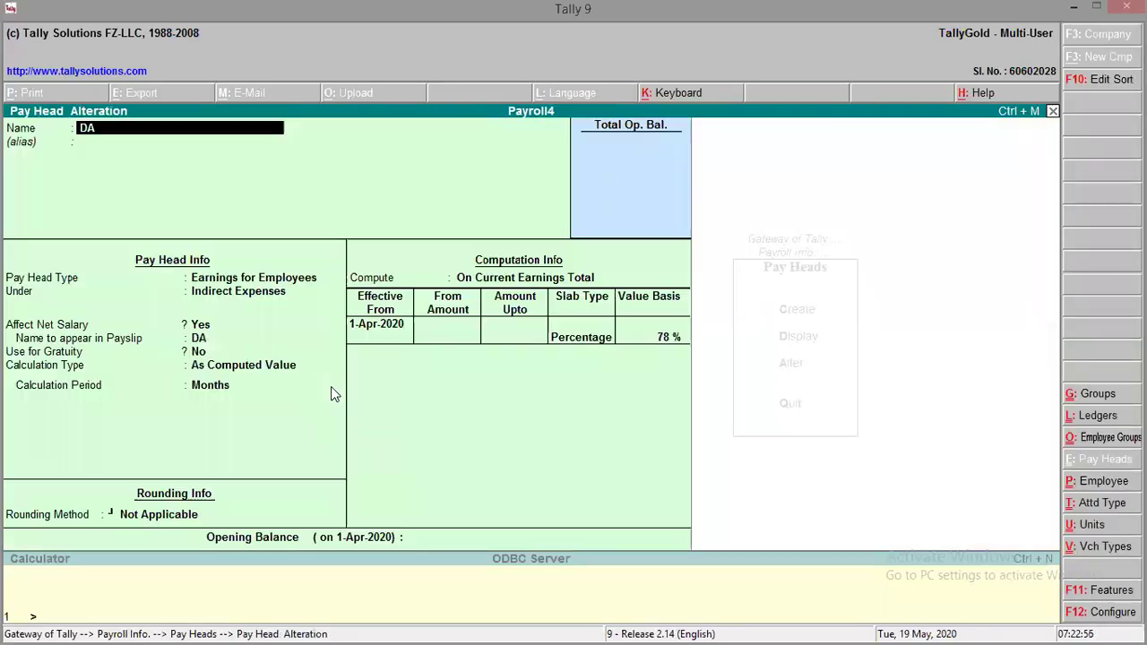
key(Return)
key(Return)
key(Return)
key(BackSpace)
key(BackSpace)
text(1)
text(-5)
key(Return)
key(Return)
key(Return)
key(Return)
key(Return)
key(Return)
key(Return)
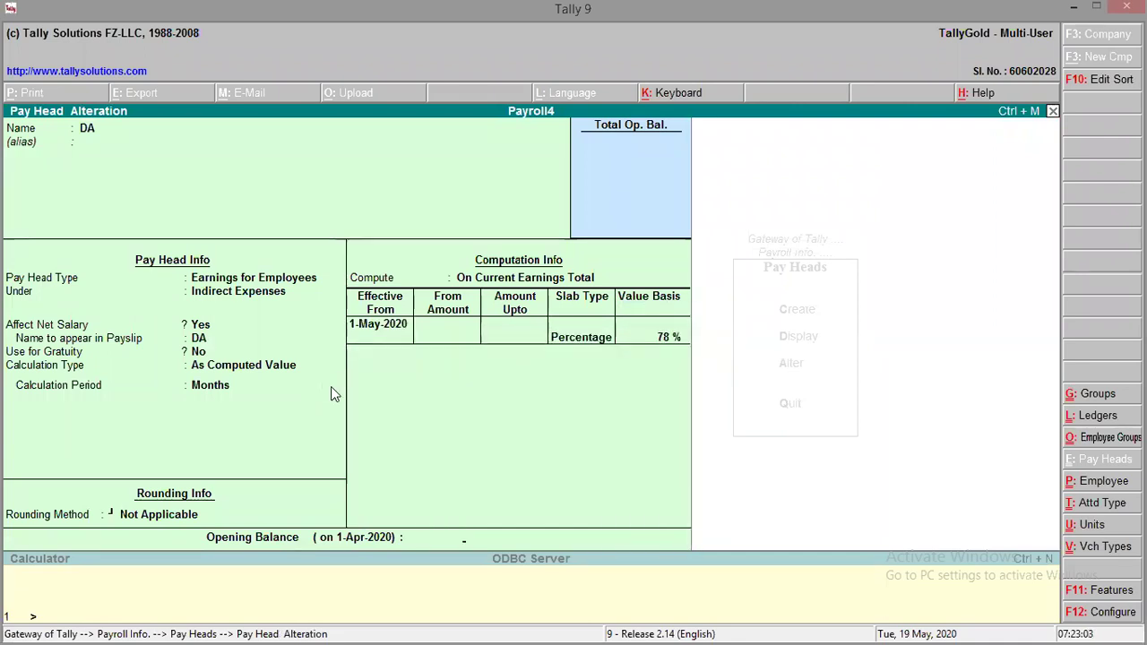
key(Escape)
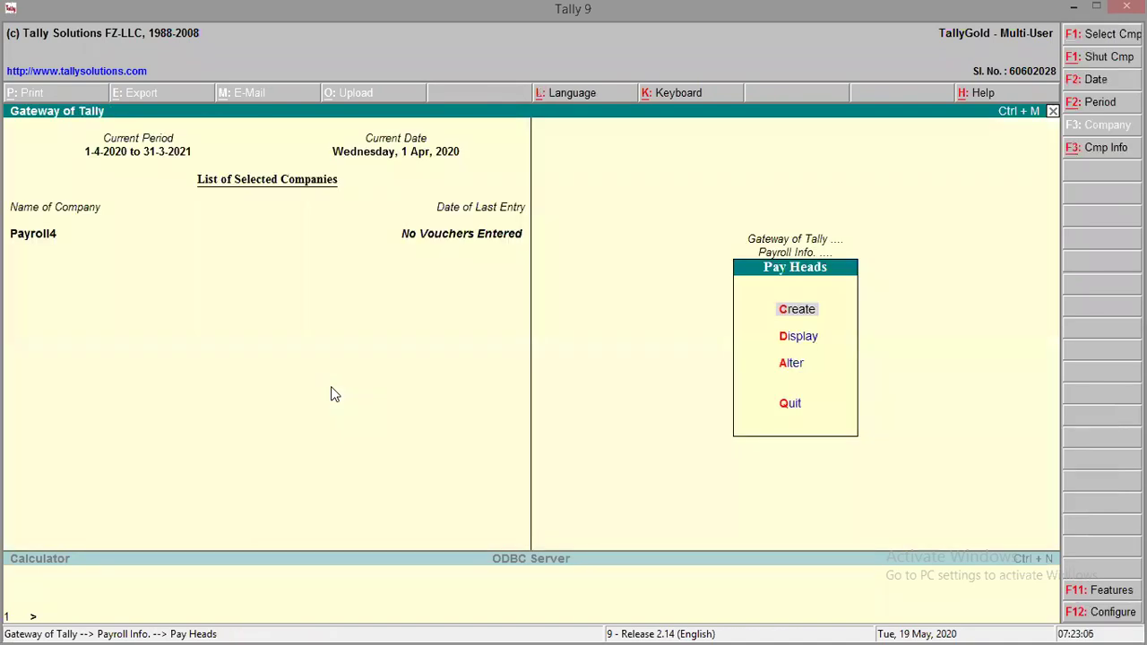
key(Return)
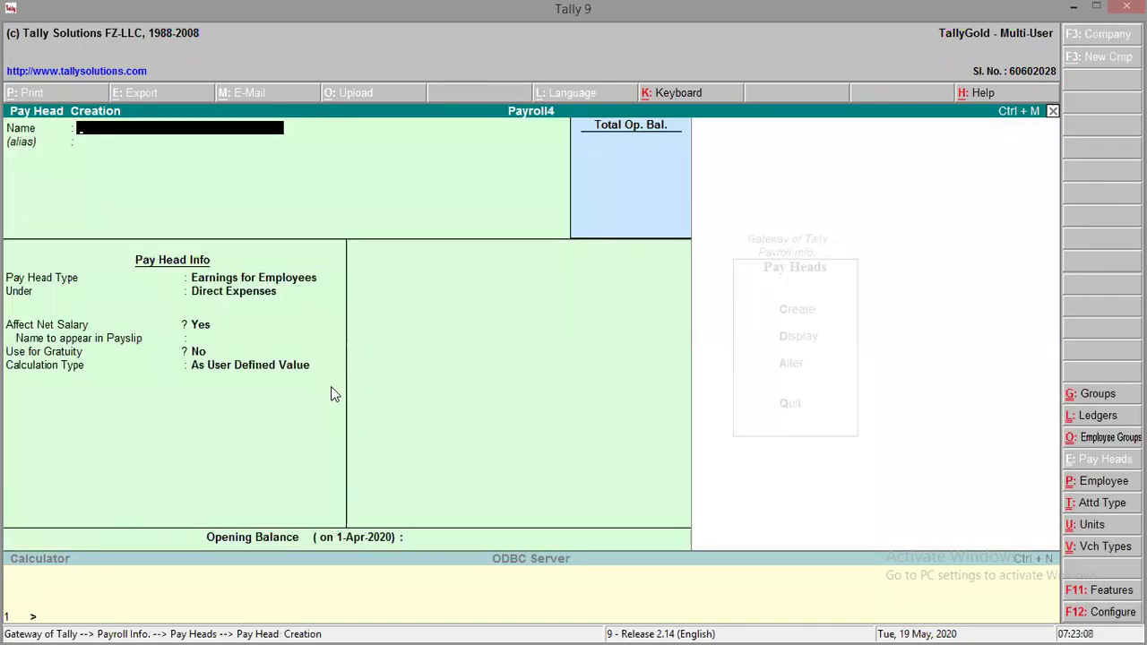
text(S)
key(Return)
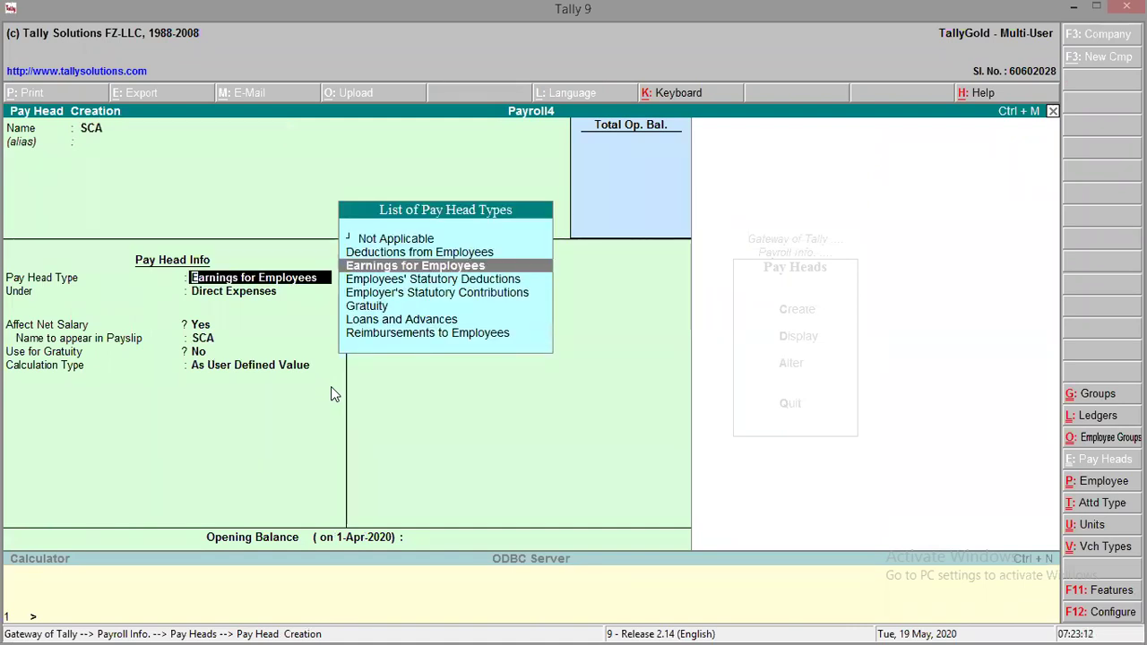
key(Return)
key(Down)
key(Return)
key(Return)
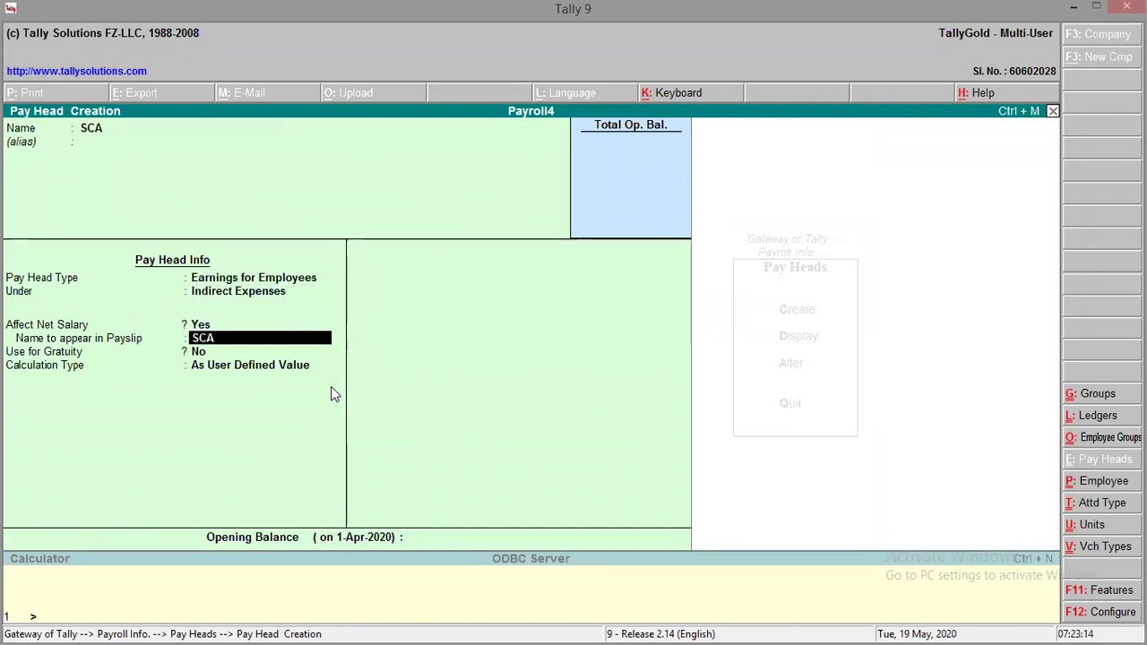
key(Return)
key(Return)
key(BackSpace)
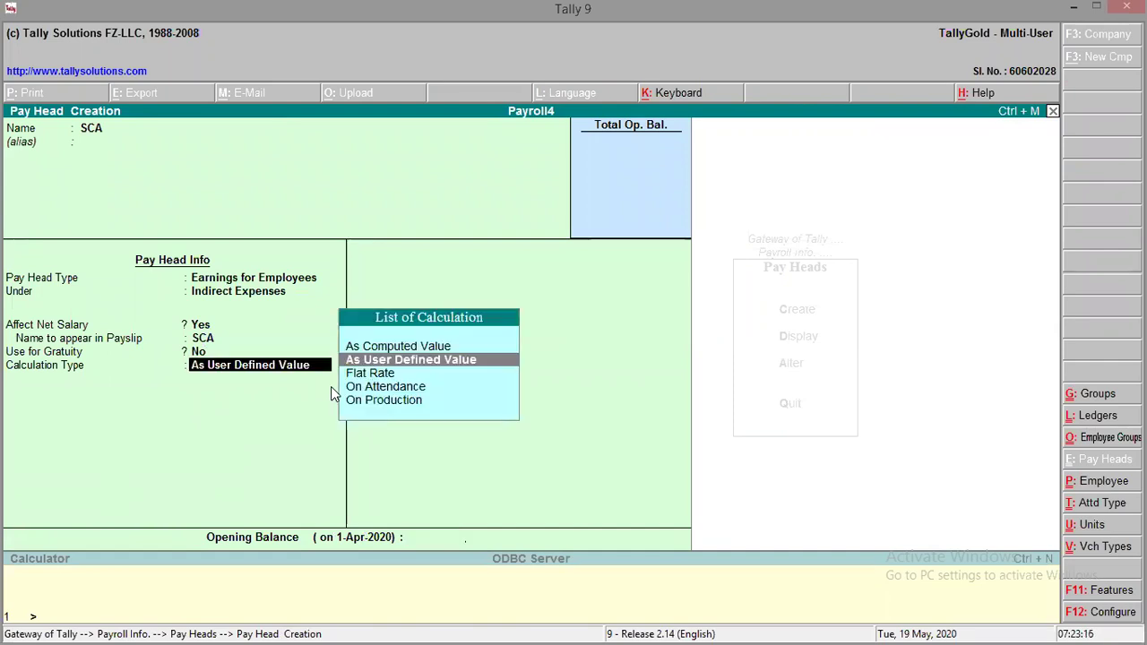
key(Up)
key(Return)
key(Return)
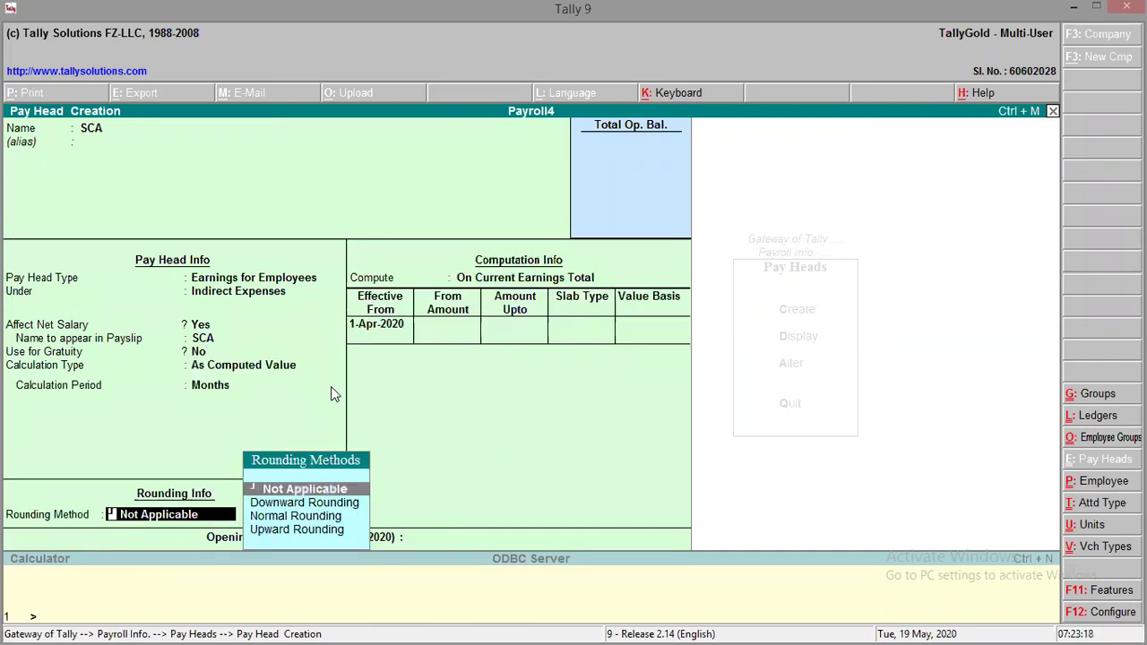
key(Return)
key(Down)
key(Down)
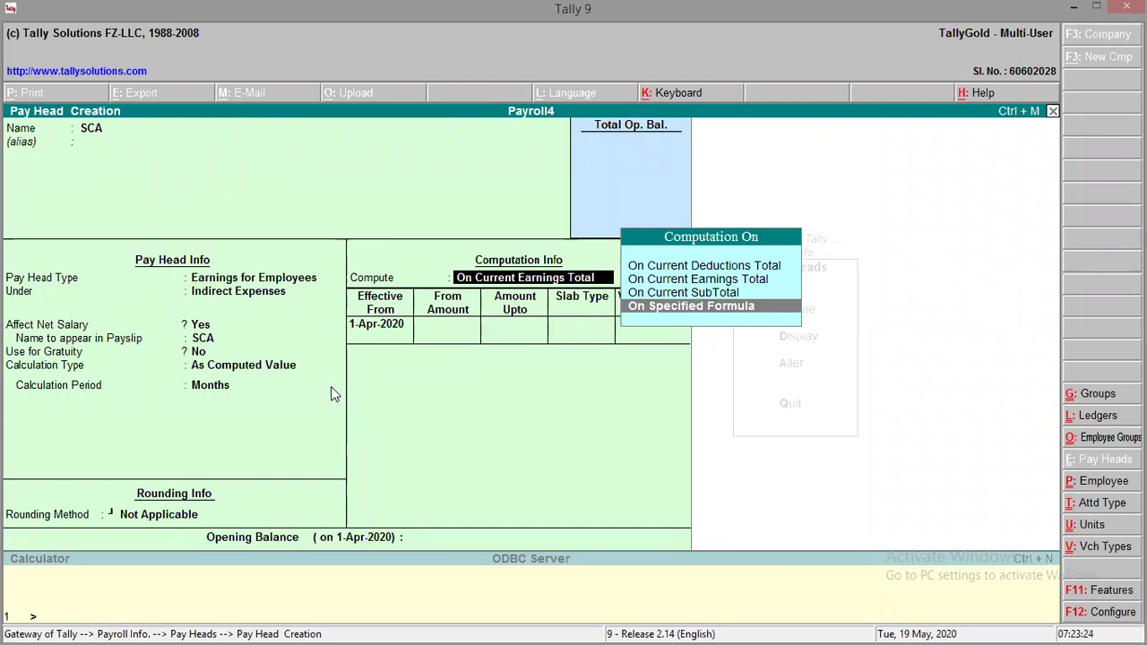
key(Escape)
key(y)
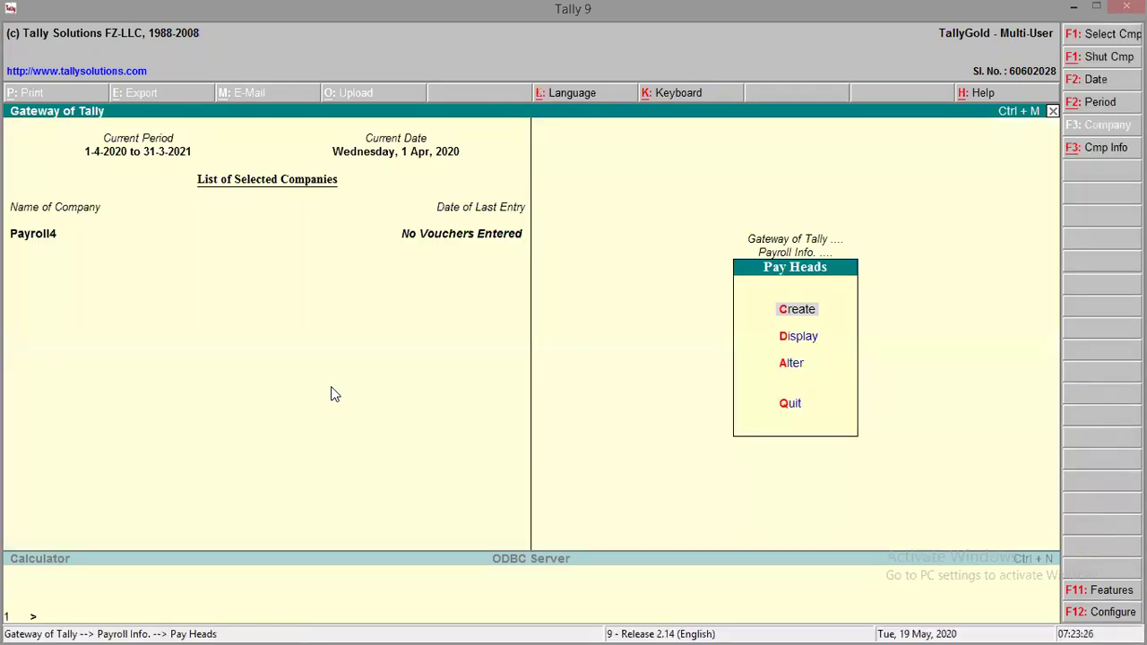
- Alter the DA pay head so that it is computed On Specified Formula
key(Escape)
key(Return)
key(a)
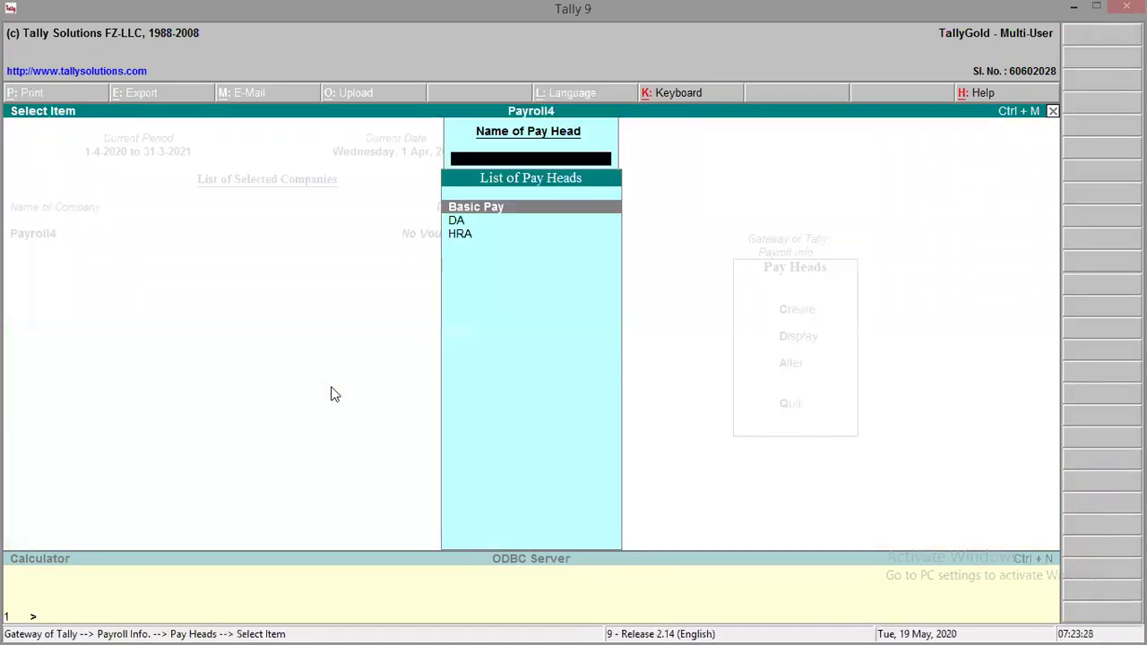
key(Down)
key(Return)
key(Return)
key(Return)
key(Return)
key(Return)
key(Return)
key(Return)
key(Return)
key(Return)
key(Return)
key(Return)
key(Return)
key(BackSpace)
key(Down)
key(Down)
key(Return)
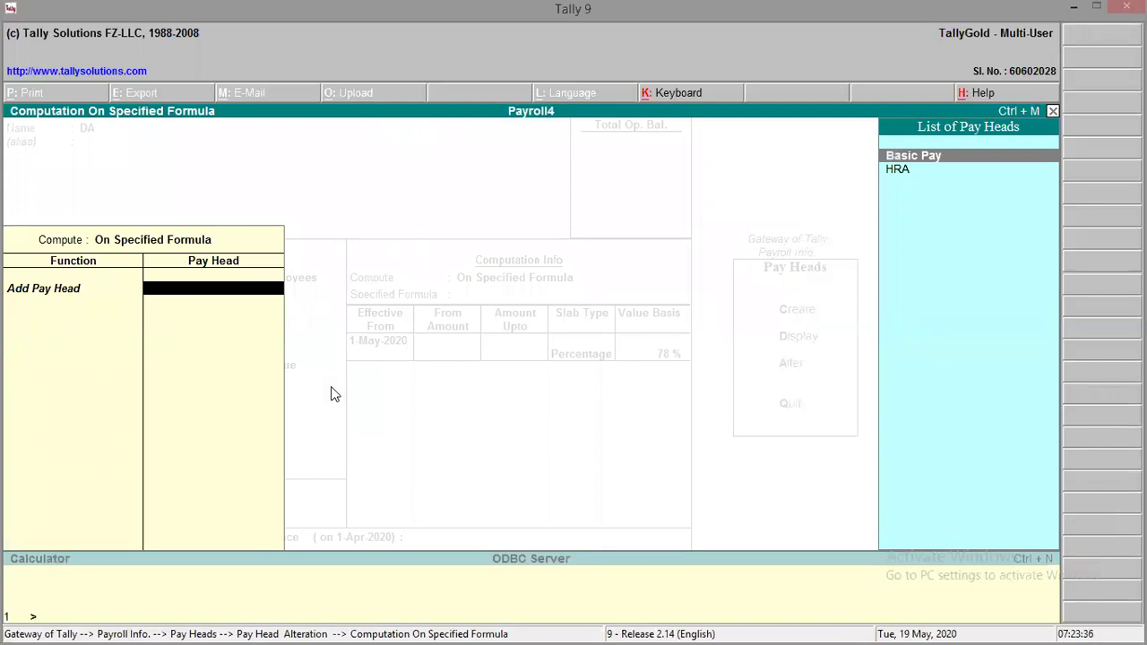
- Use Basic Pay as DA's specified formula and save the altered pay head
key(Return)
key(Return)
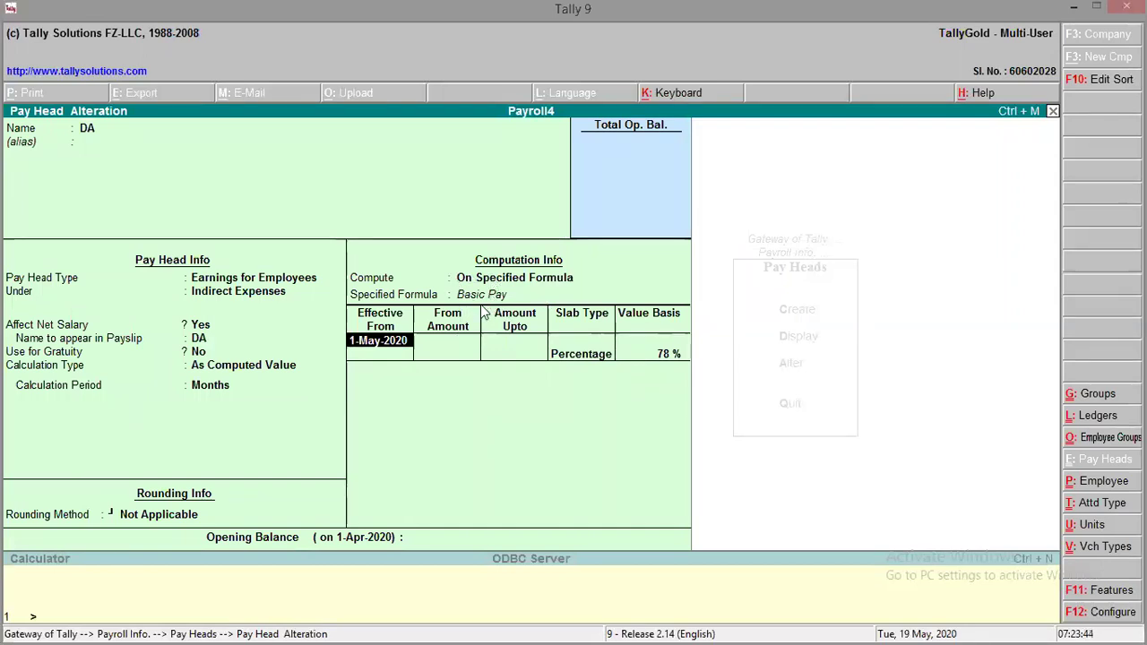
key(Return)
key(Return)
key(Return)
key(Return)
key(Return)
key(Return)
- Alter the HRA pay head so that it is computed On Specified Formula
key(Down)
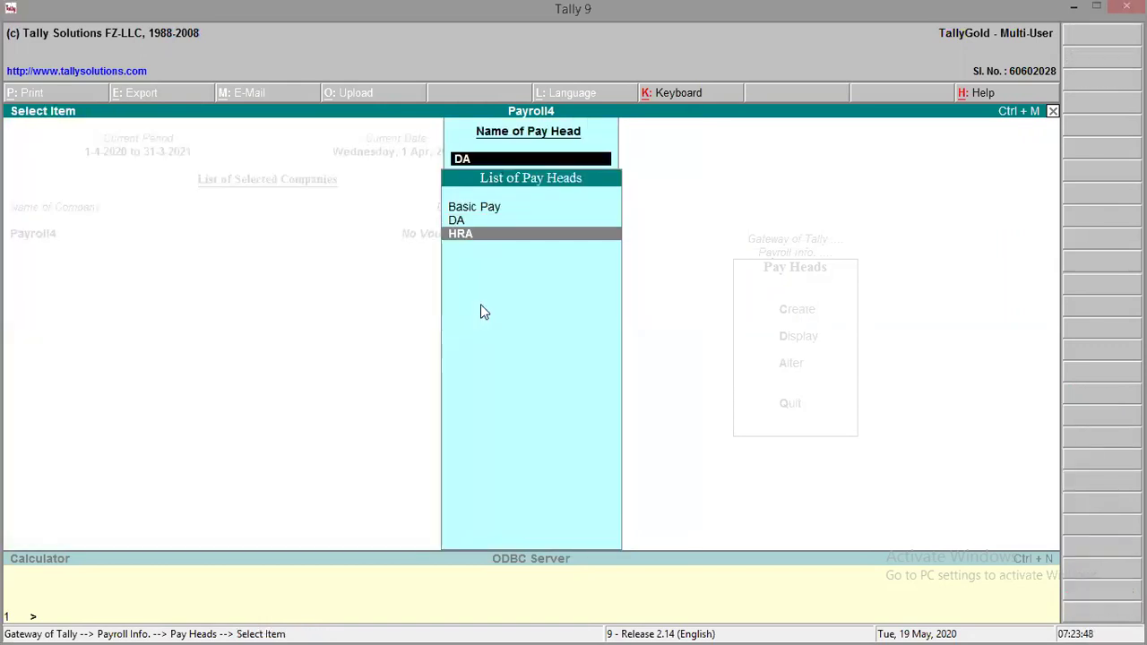
key(Return)
key(Return)
key(Return)
key(Return)
key(Return)
key(Return)
key(Return)
key(Return)
key(Return)
key(Return)
key(Return)
key(Return)
key(BackSpace)
key(Down)
key(Down)
key(Return)
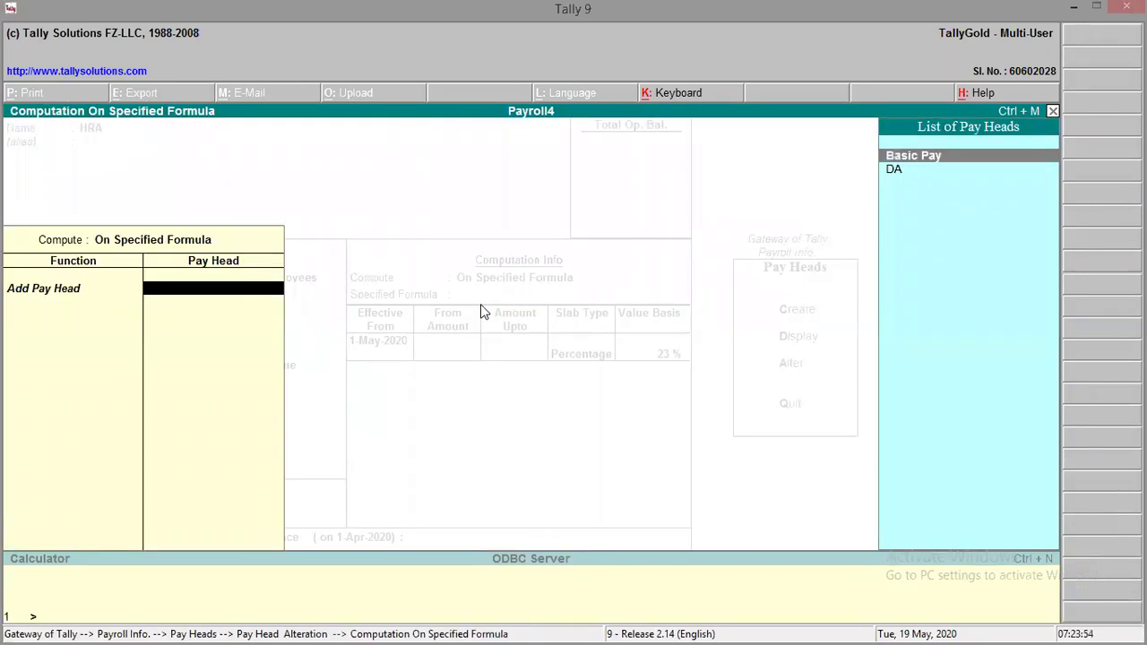
- Use Basic Pay as HRA's specified formula and save the altered pay head
key(Return)
key(BackSpace)
key(Return)
key(Return)
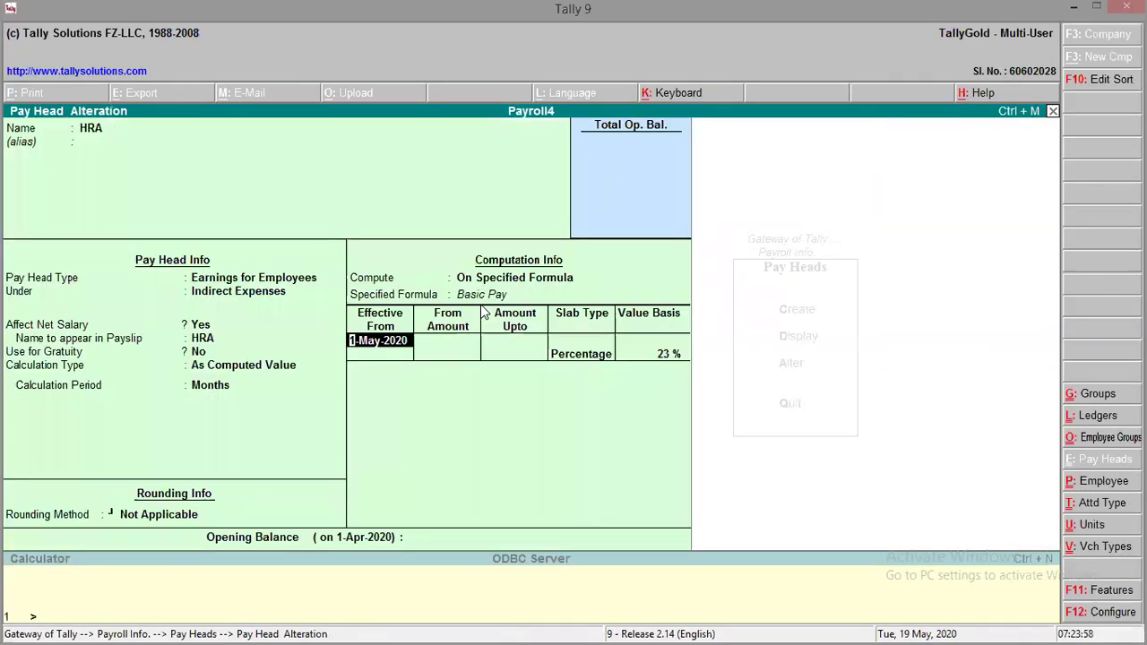
key(Return)
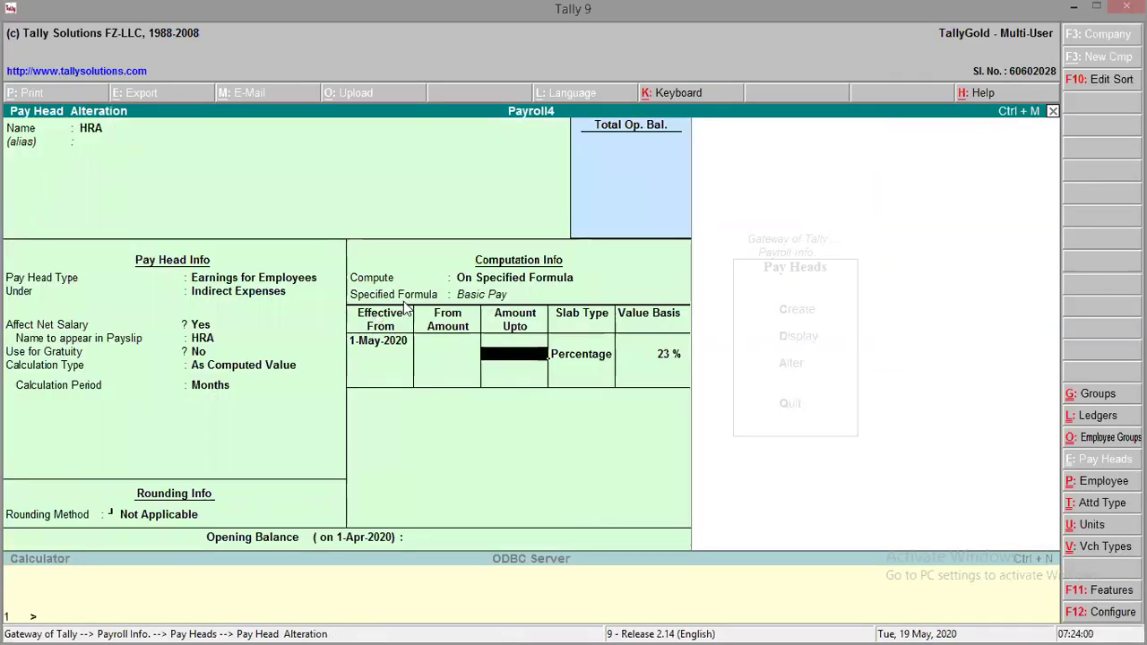
key(Return)
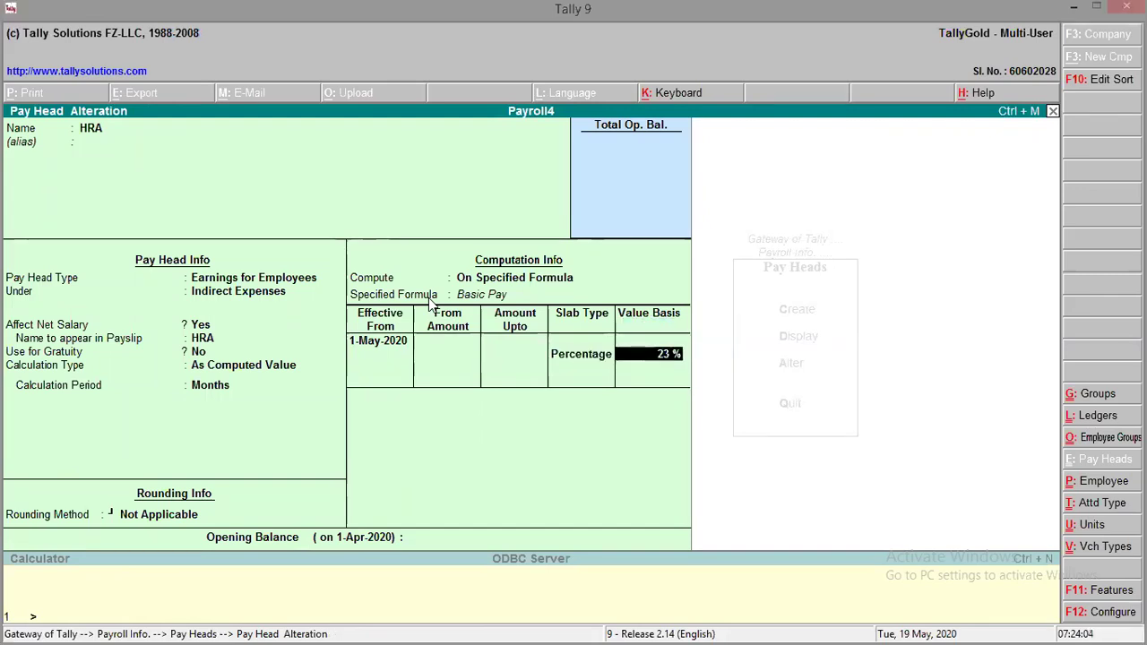
key(Return)
key(Return)
key(Return)
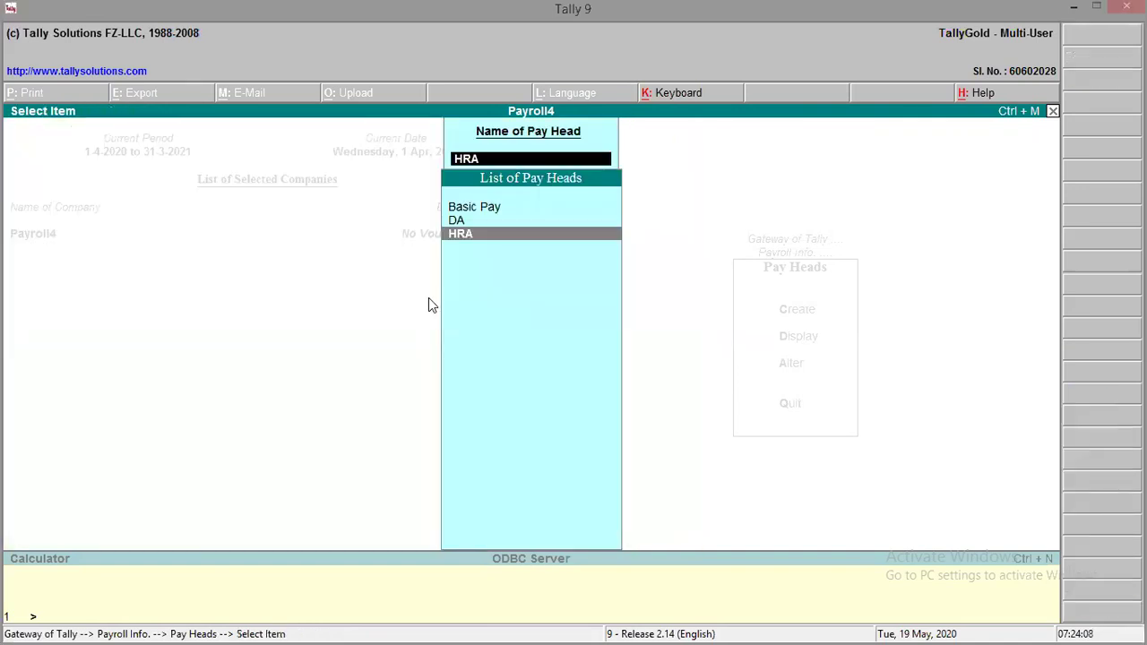
- Start a new pay head named SCA, of type Earnings for Employees, under Indirect Expenses, affecting net salary
key(Up)
key(Up)
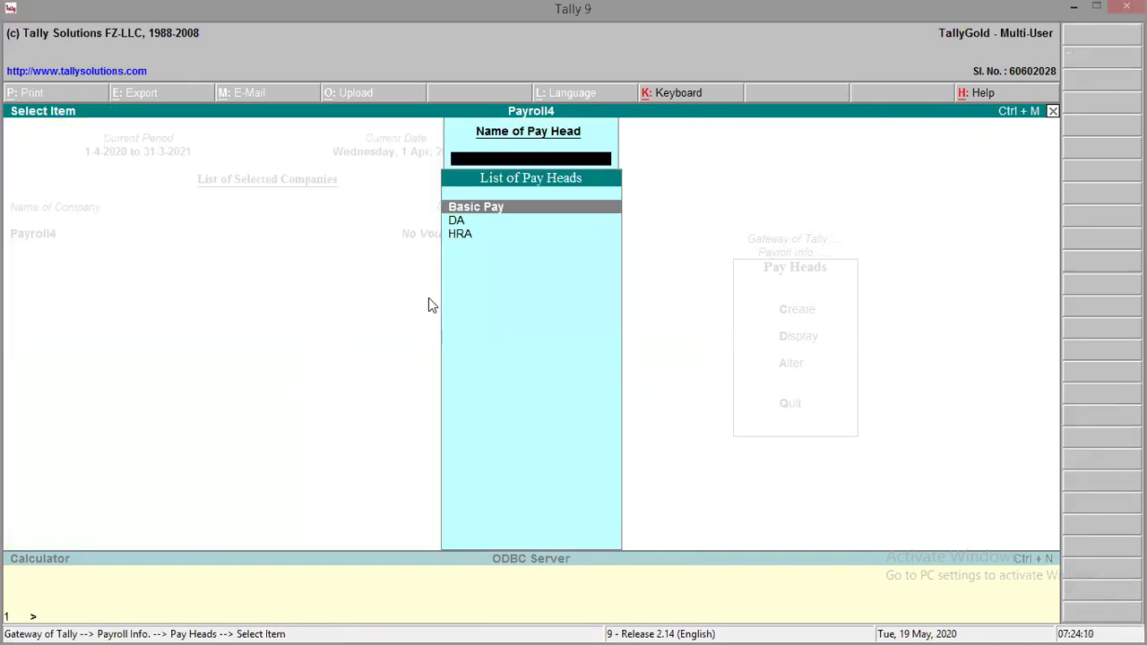
key(Escape)
key(Return)
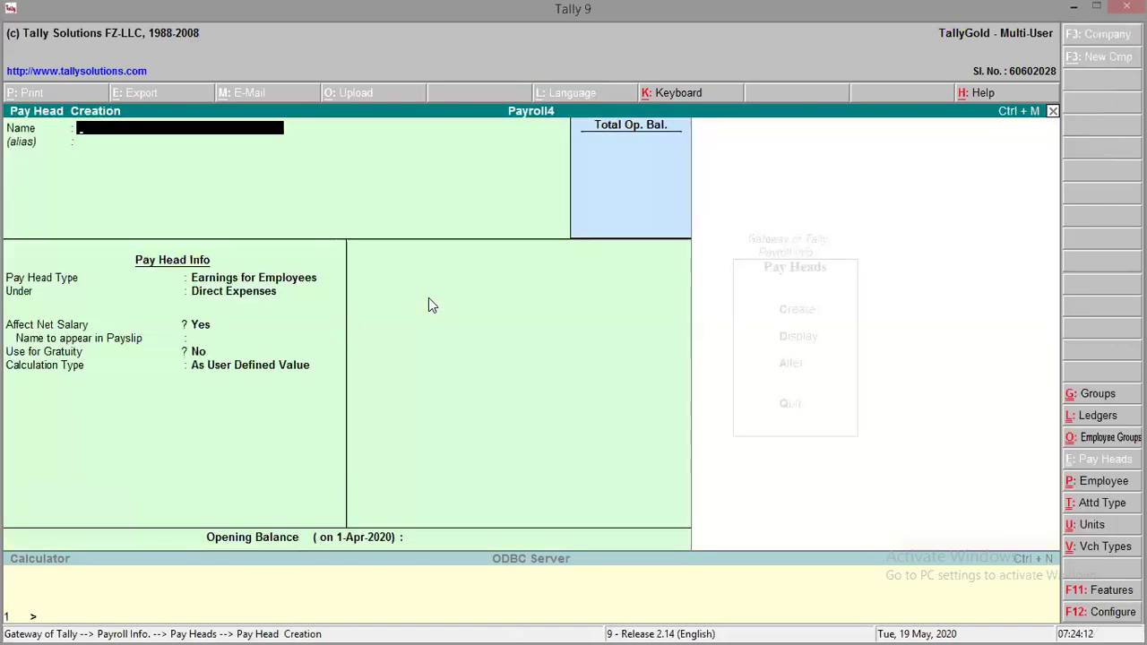
text(SCA)
key(Return)
key(Return)
key(Return)
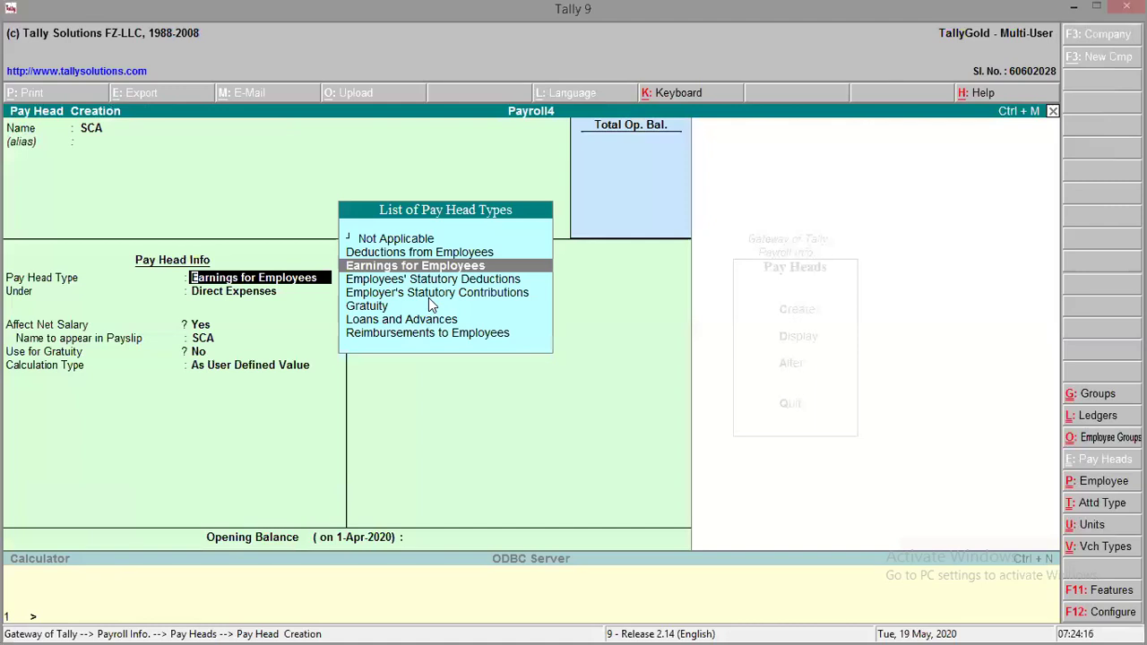
key(Down)
key(Return)
key(Return)
key(Return)
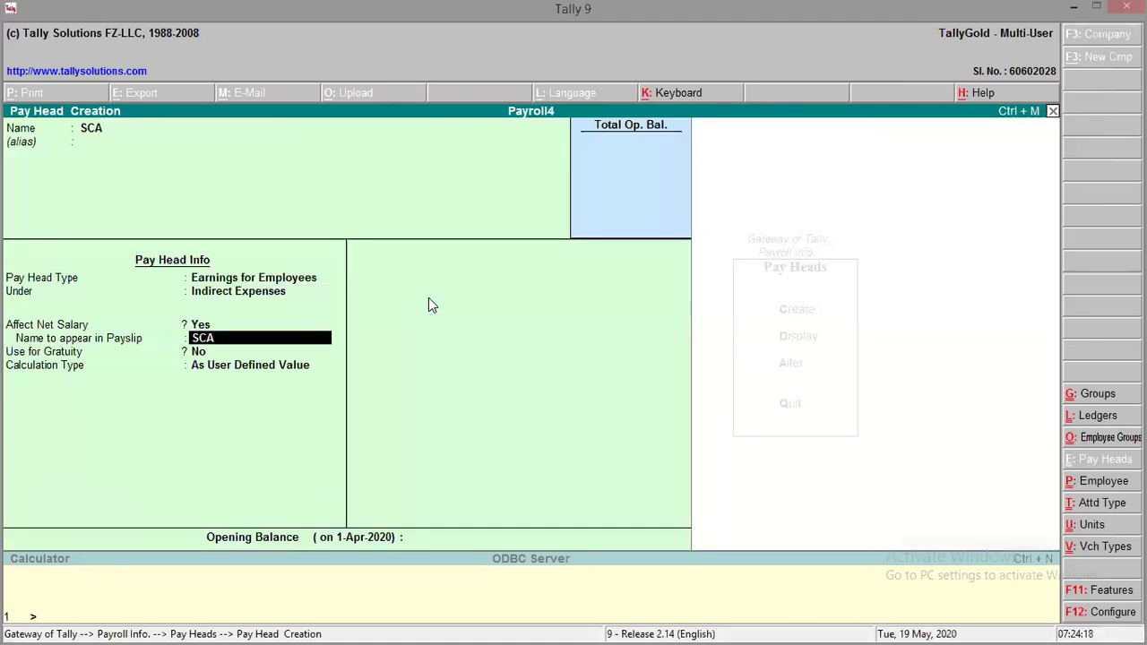
- Set SCA's calculation type to As Computed Value, with a calculation period of Months and no rounding method
key(Return)
key(Up)
key(Return)
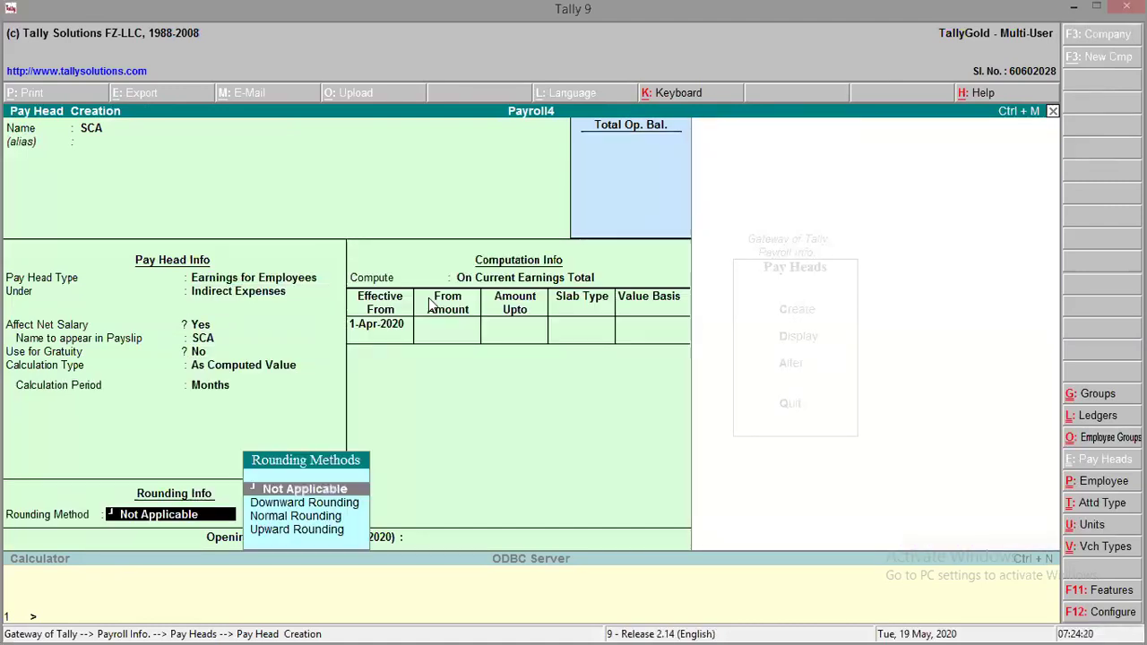
key(Return)
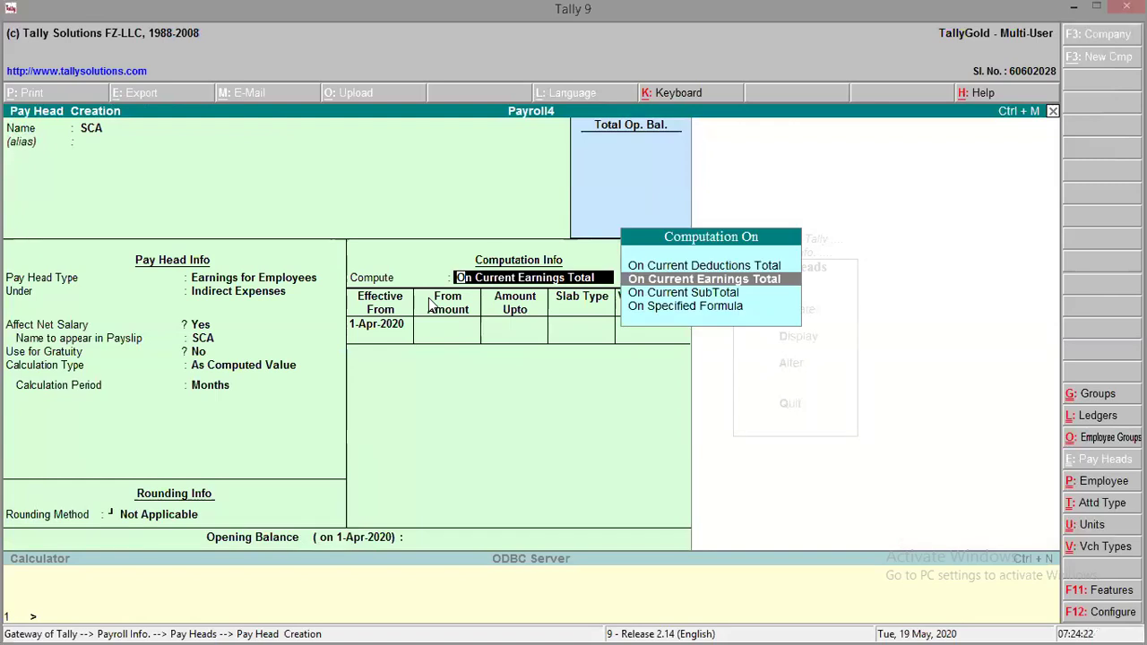
- Compute SCA On Specified Formula using Basic Pay, effective from 1-May-2020
key(Down)
key(Down)
key(Return)
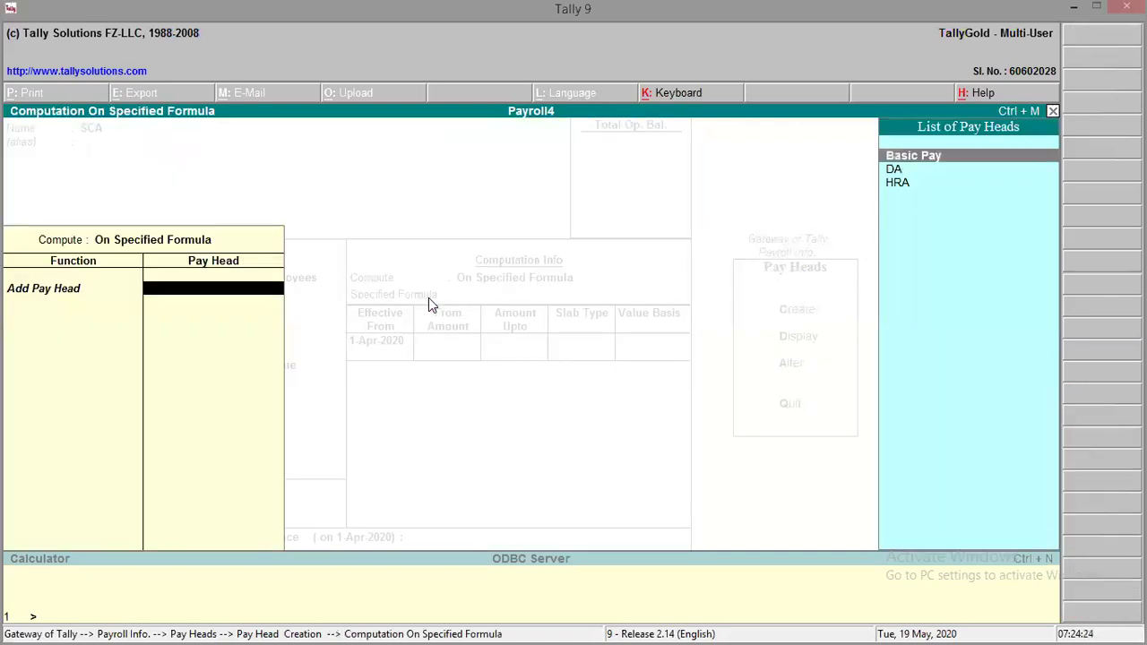
key(Return)
key(Return)
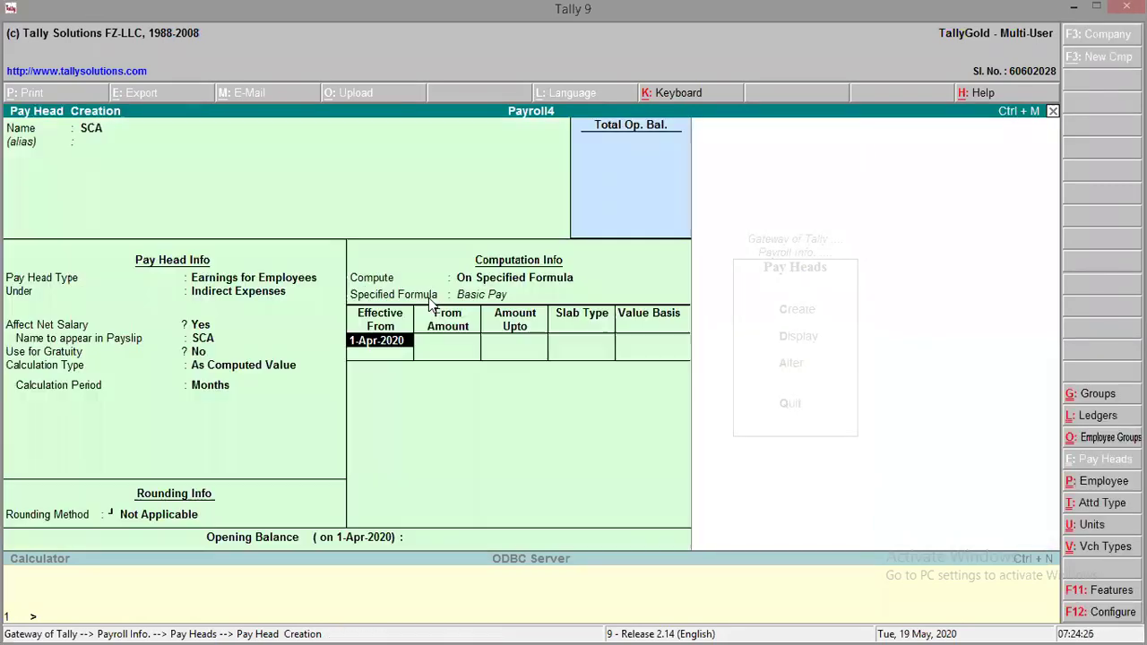
text(1-)
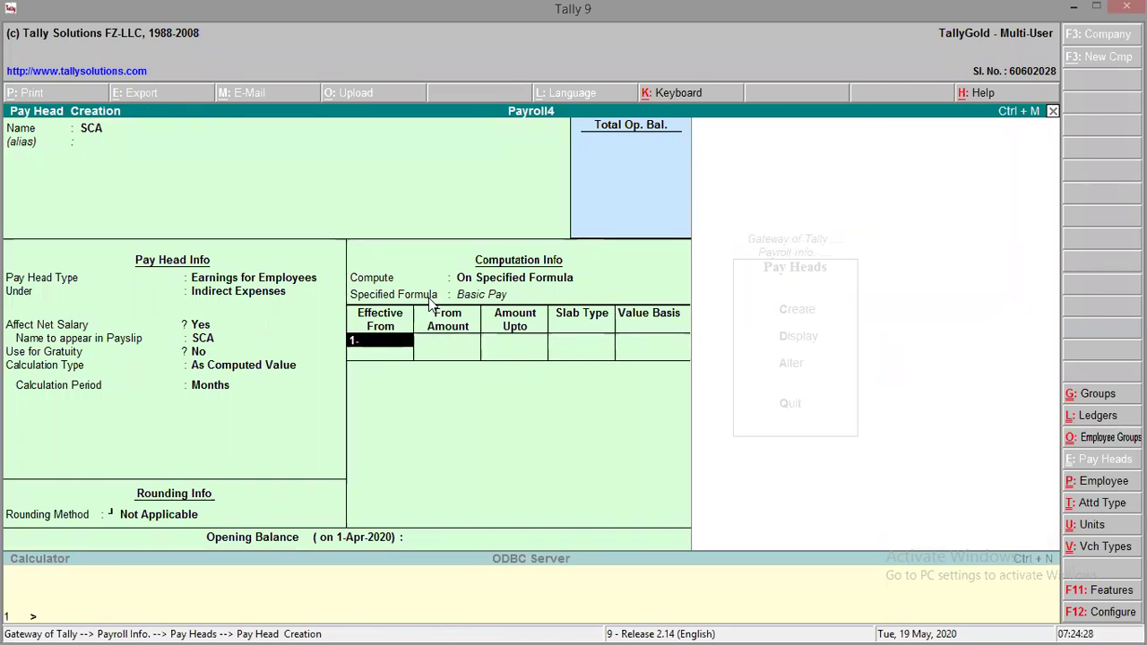
text(5-2)
key(Return)
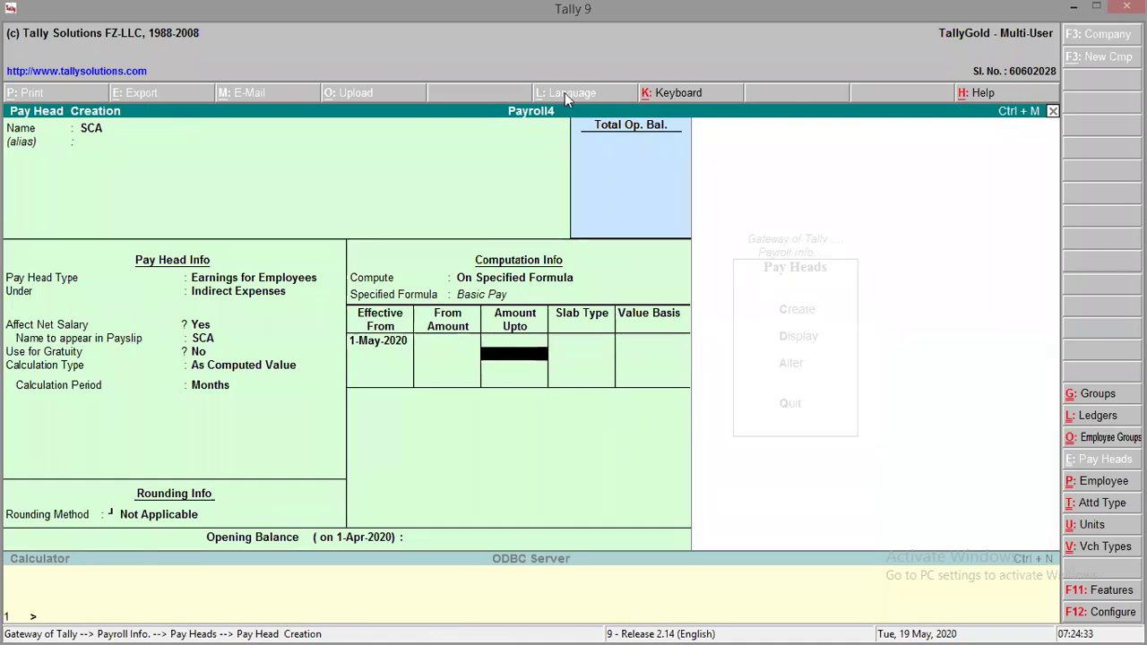
- Check the first SCA rate in the payroll question PDF and enter it in Tally as a Value slab of 1,100 up to 6,999
key(alt+Tab)
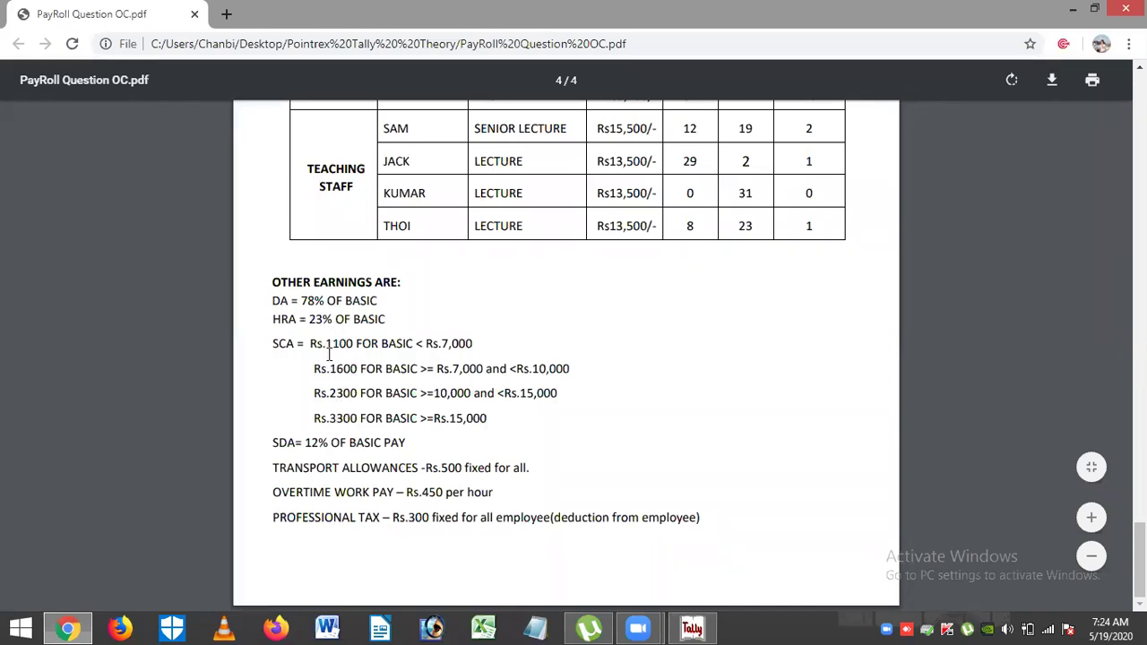
drag(327, 345, 362, 343)
drag(350, 344, 490, 338)
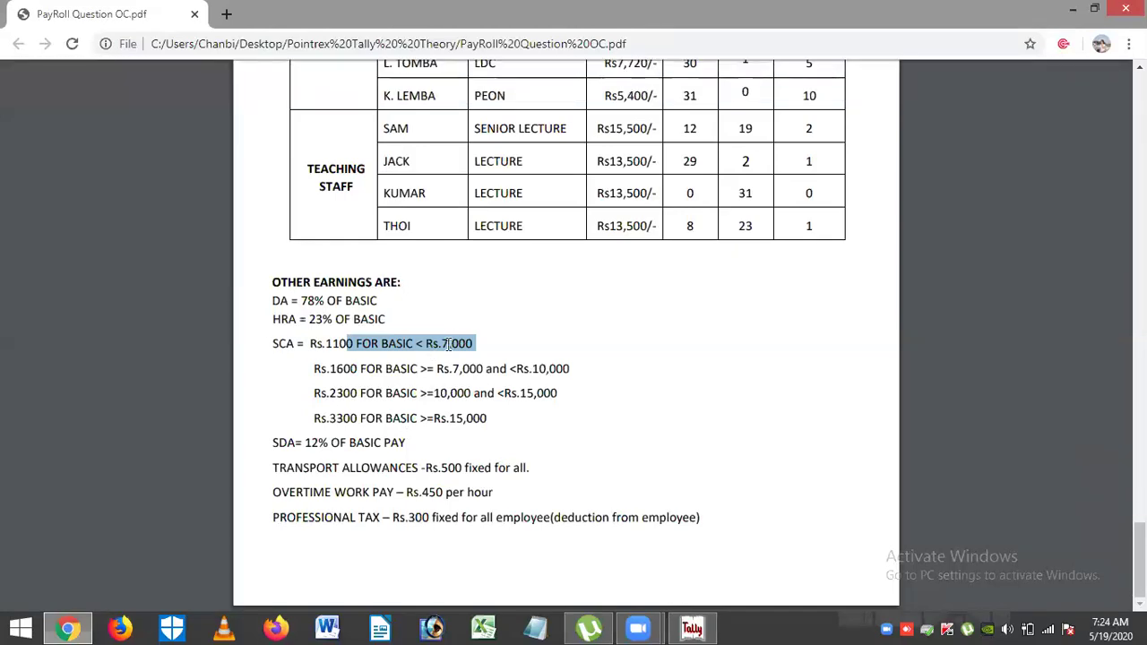
click(691, 628)
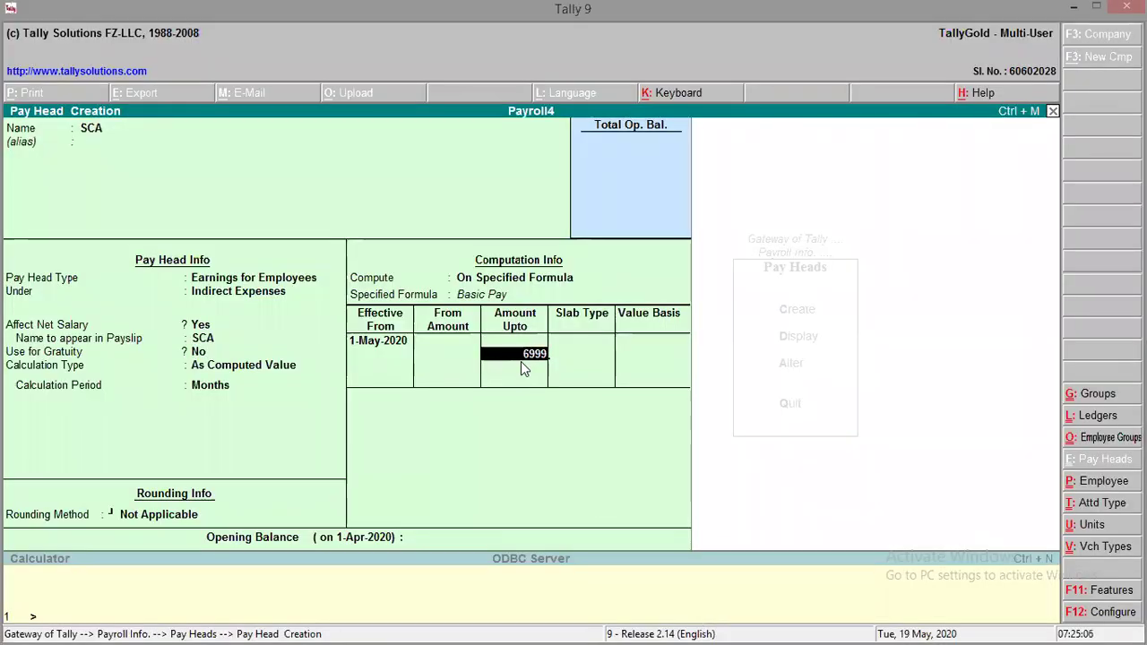
text(9)
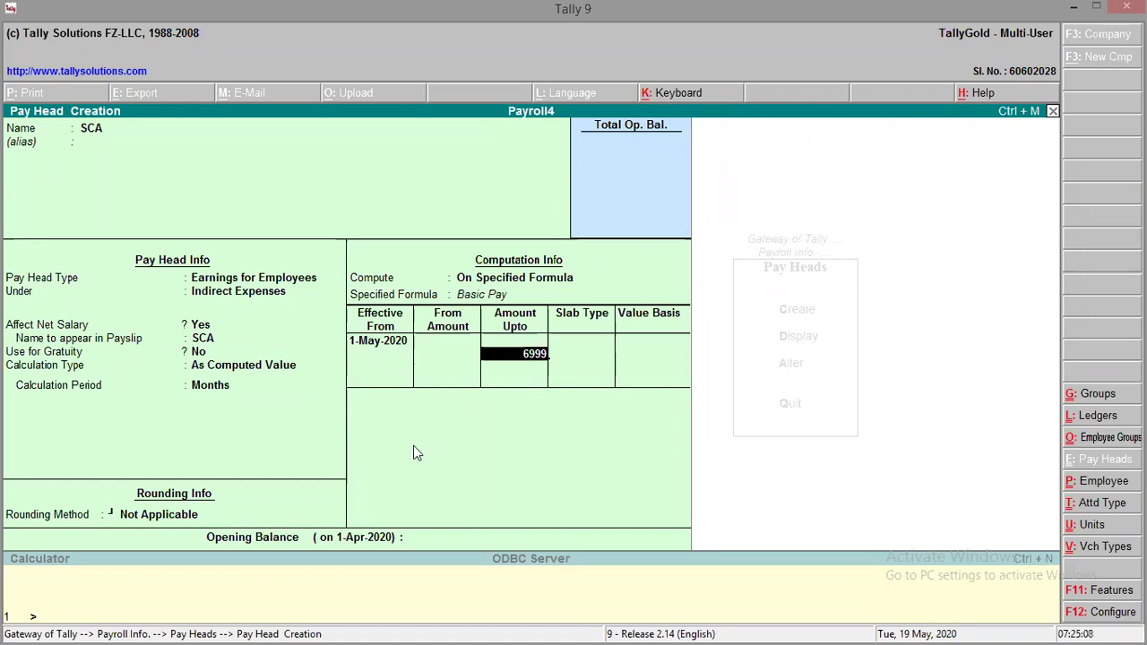
key(Return)
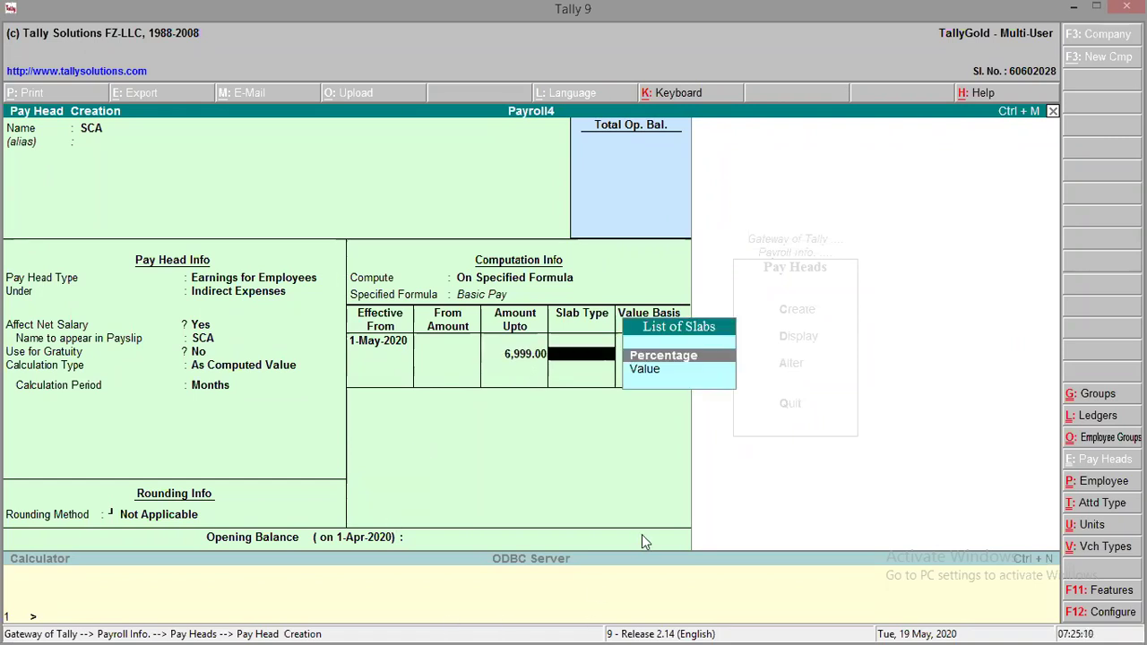
key(Down)
key(Return)
text(1)
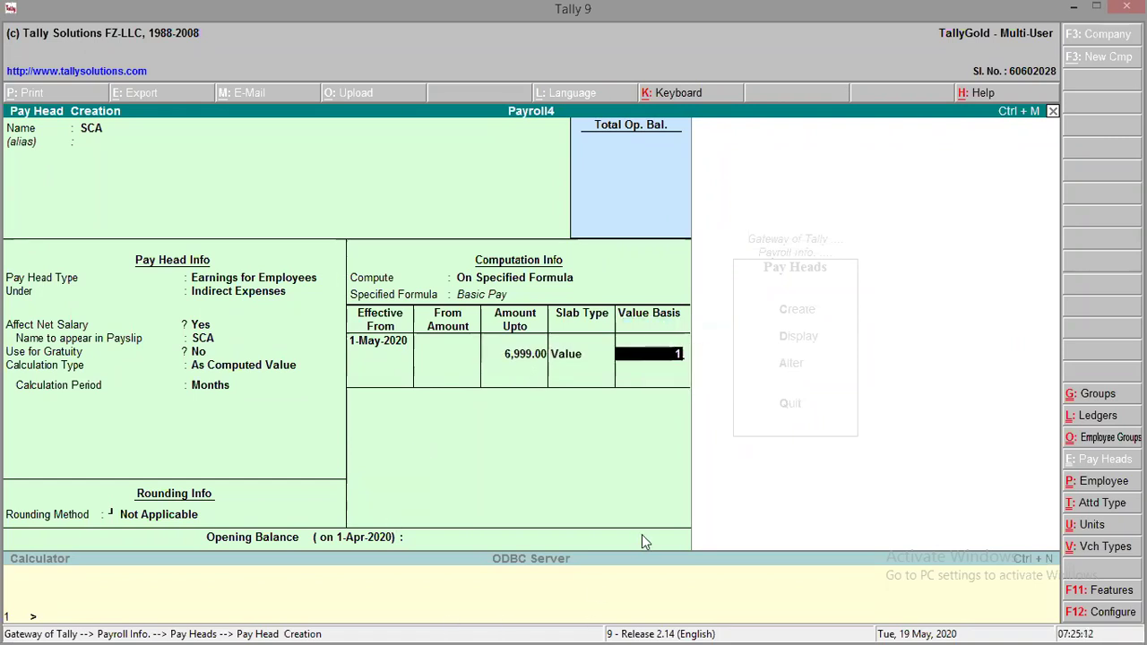
text(,1000)
key(Return)
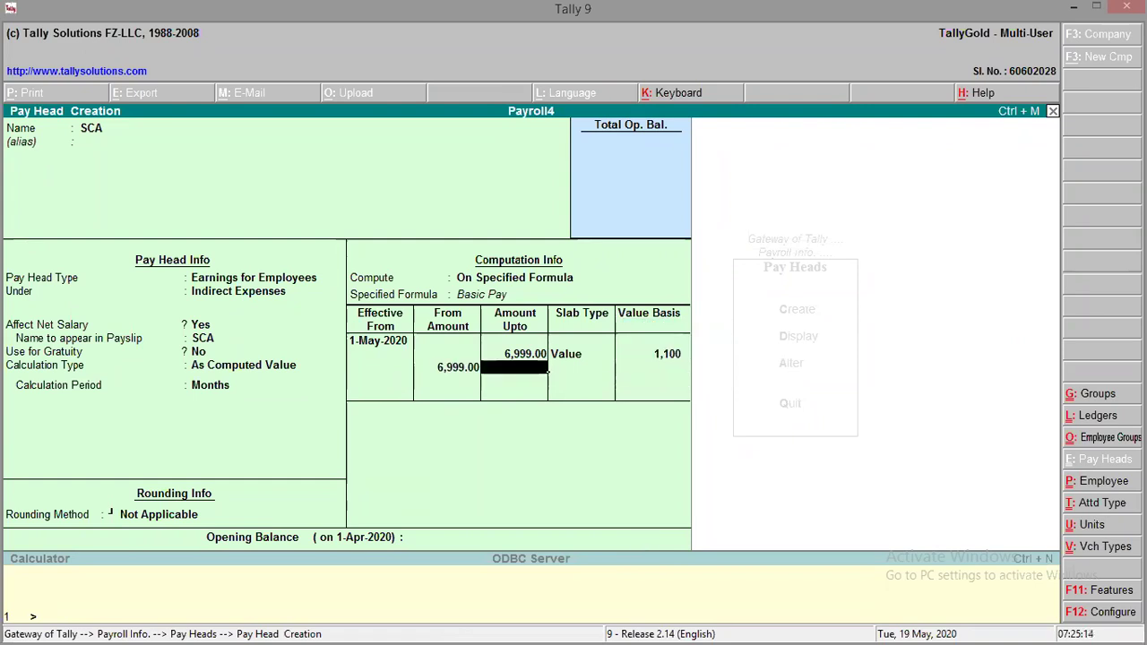
- Switch to the payroll question PDF, examine the second SCA rate and its Basic Pay limits, and return to Tally
click(1074, 7)
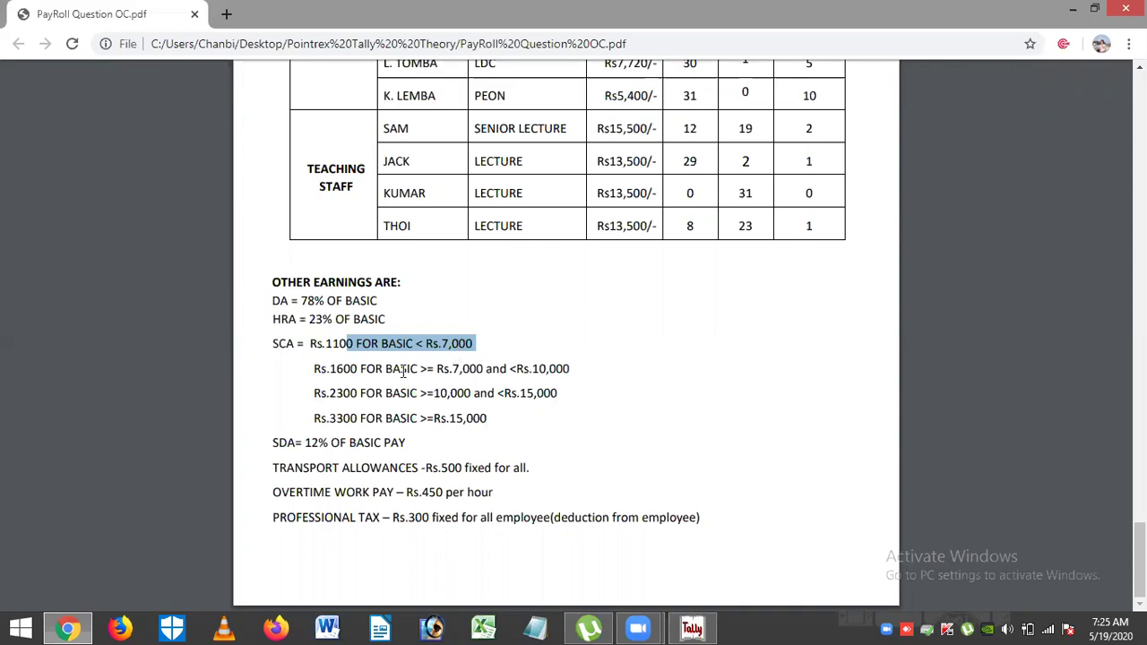
click(314, 369)
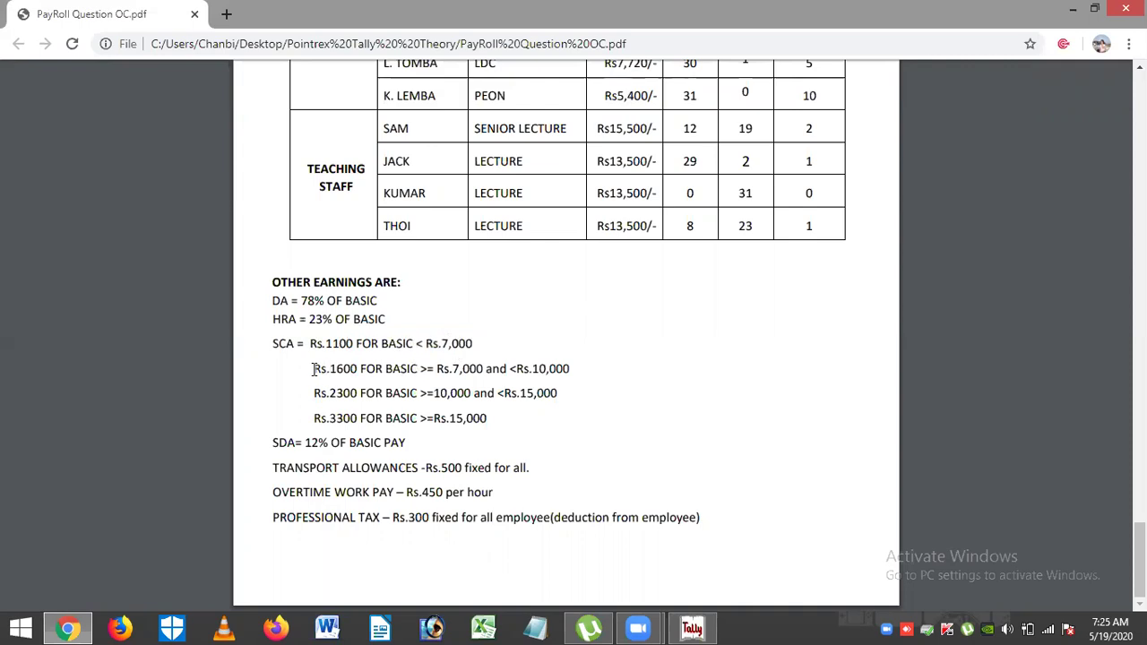
drag(314, 369, 581, 368)
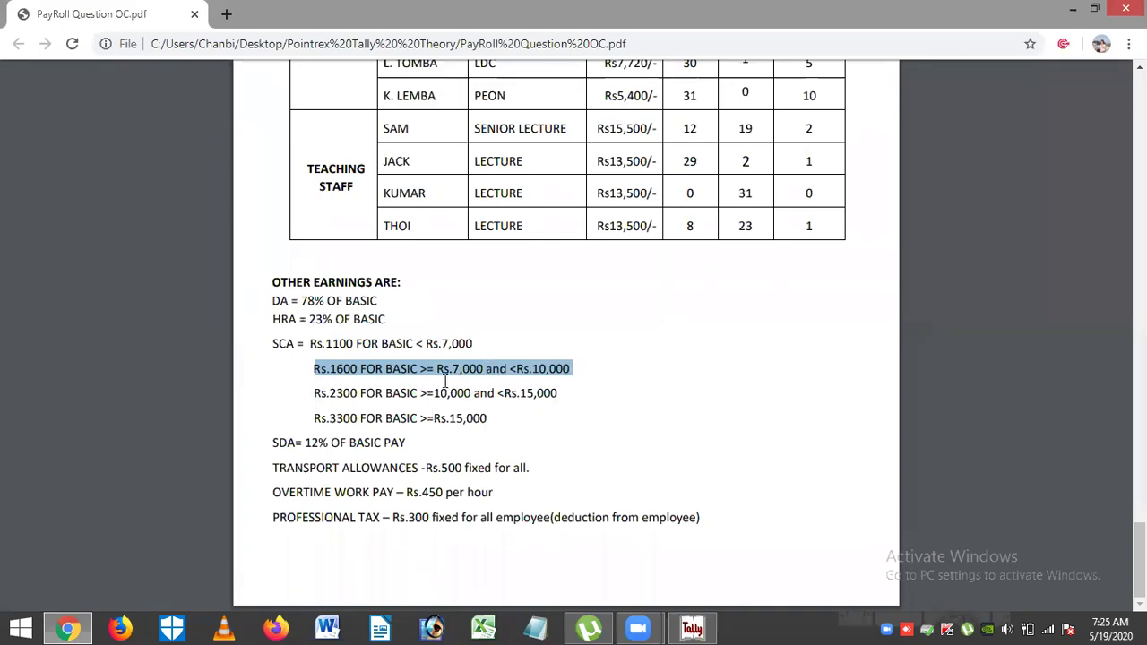
click(691, 628)
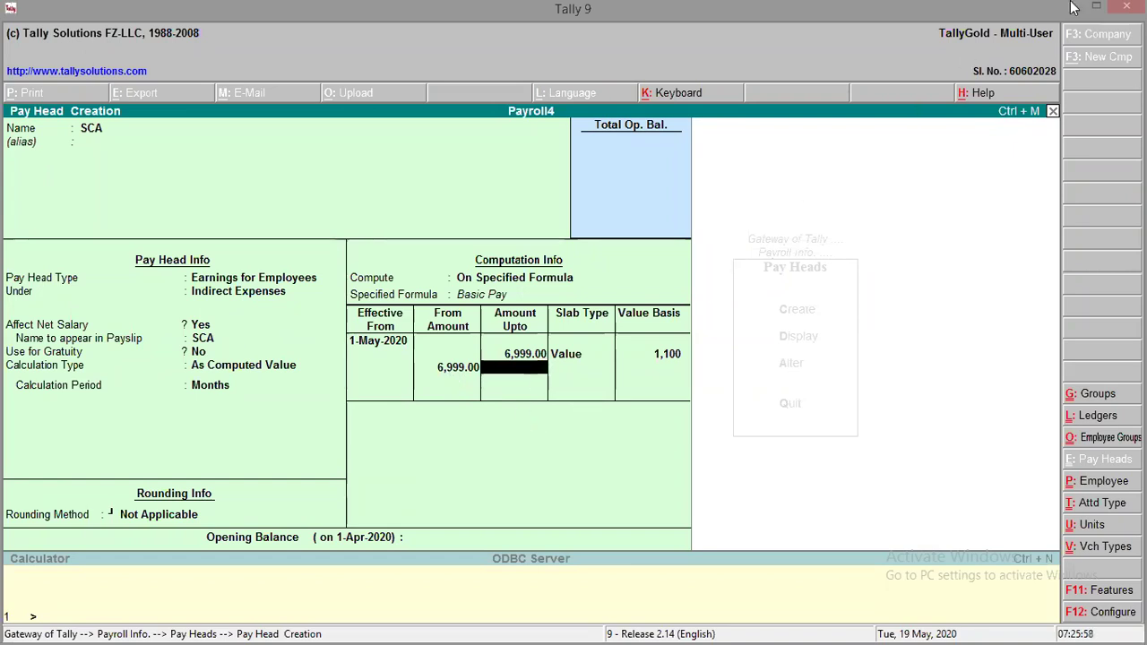
key(alt+Tab)
drag(508, 367, 576, 367)
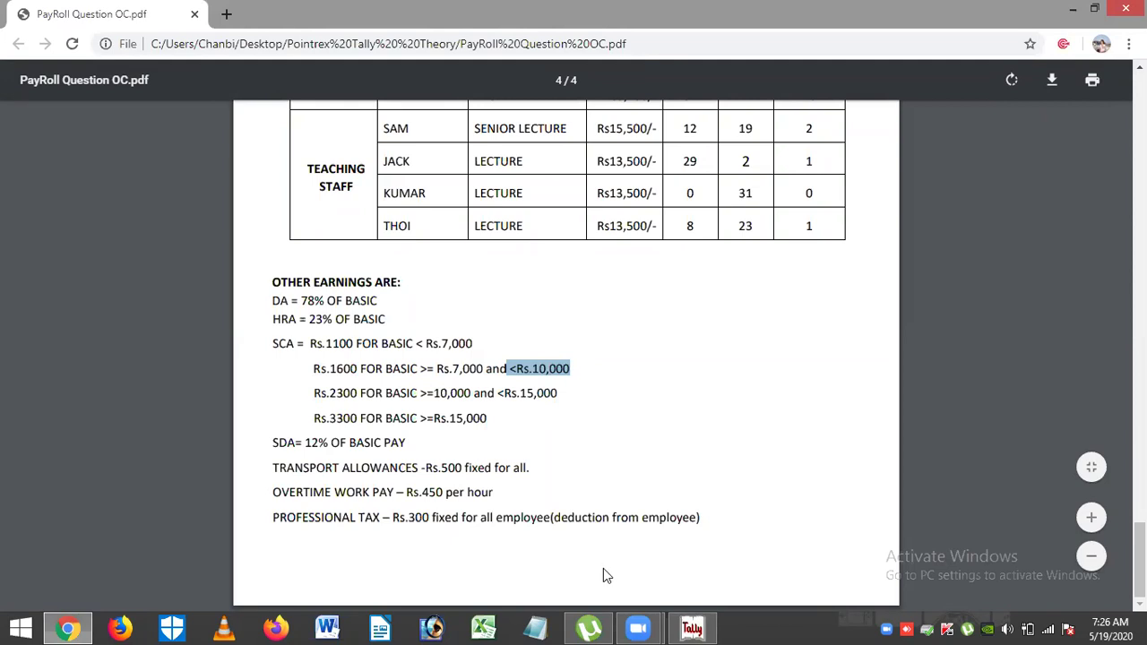
click(691, 628)
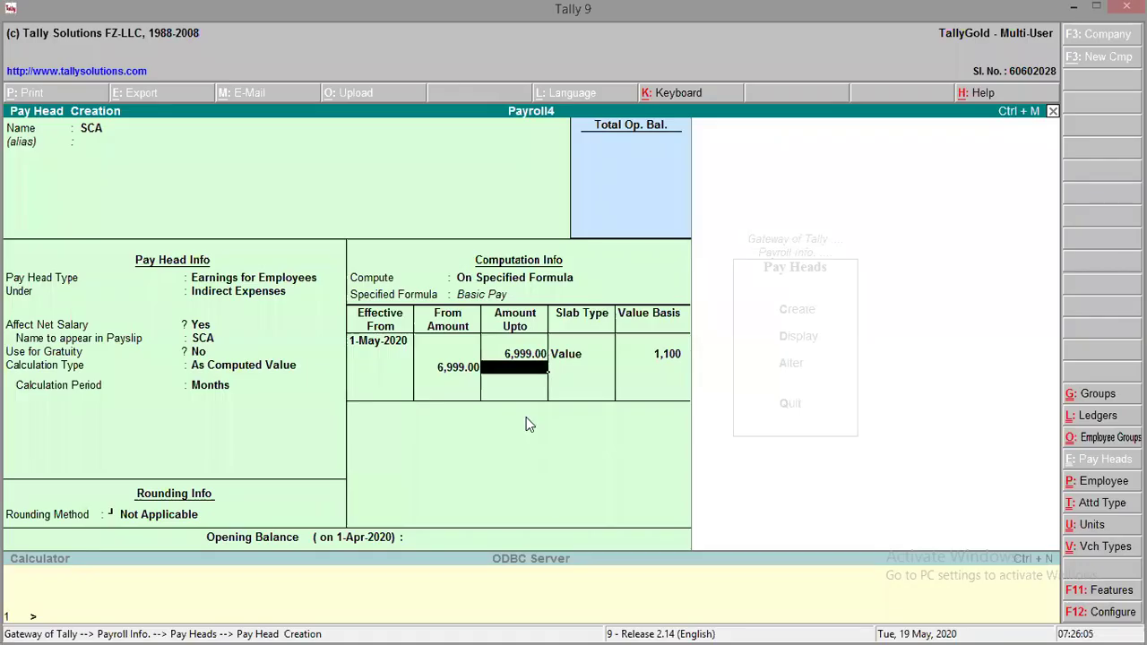
- Enter SCA's second slab up to 9,999 with slab type Value and a value basis of 1,600
text(9999)
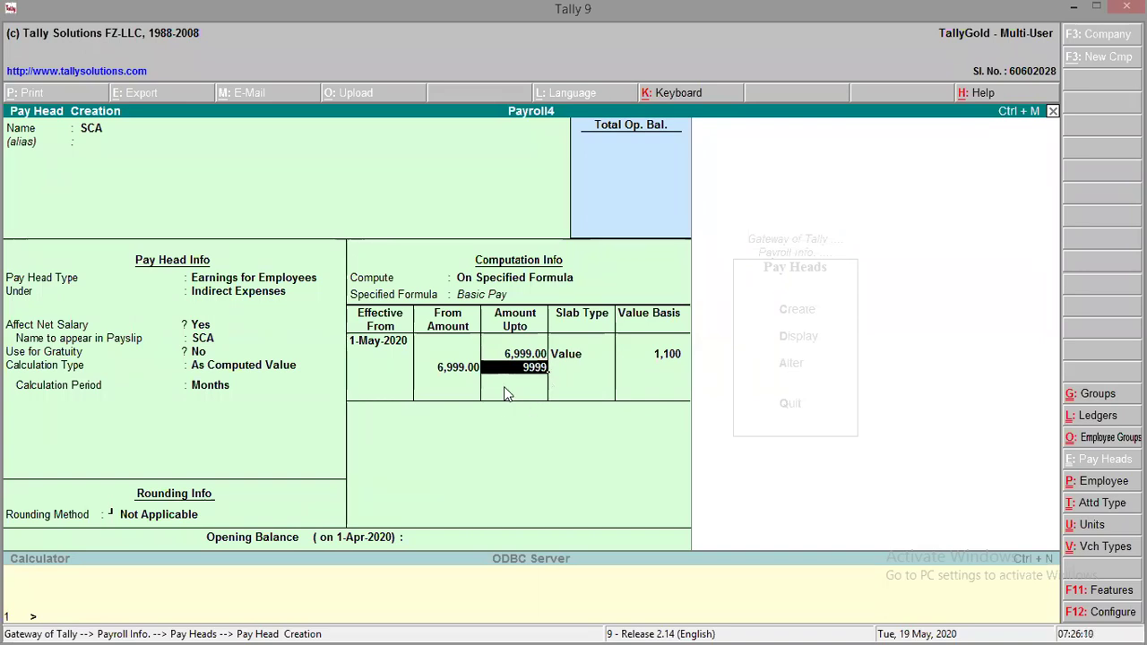
key(Return)
key(Down)
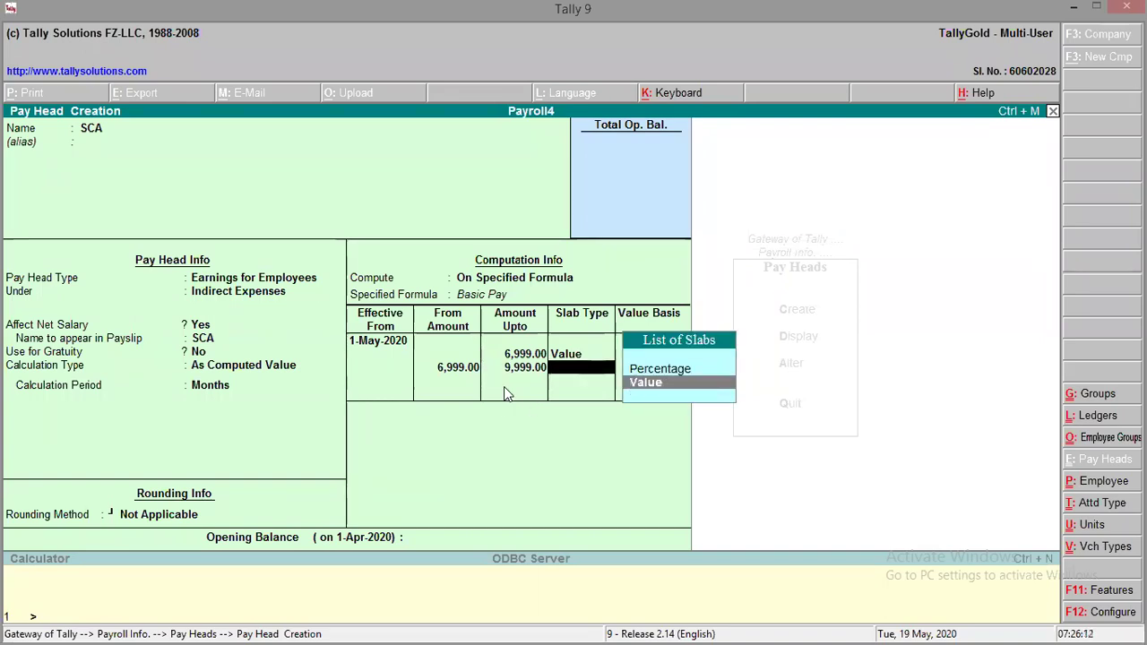
key(Return)
text(1,60)
text(00)
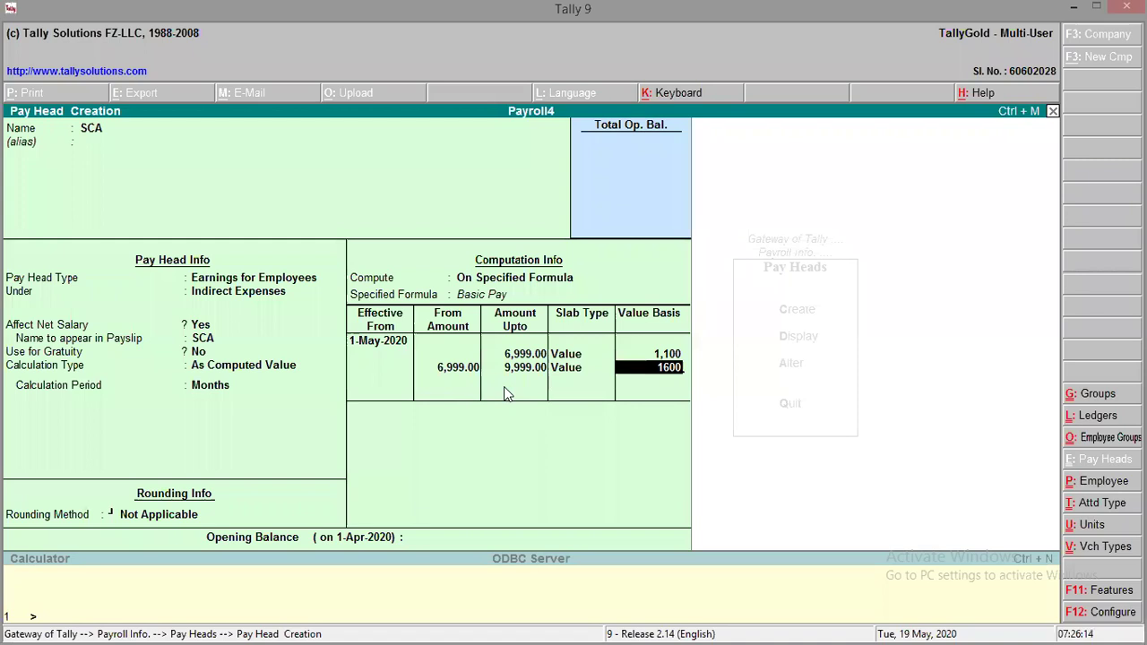
key(Return)
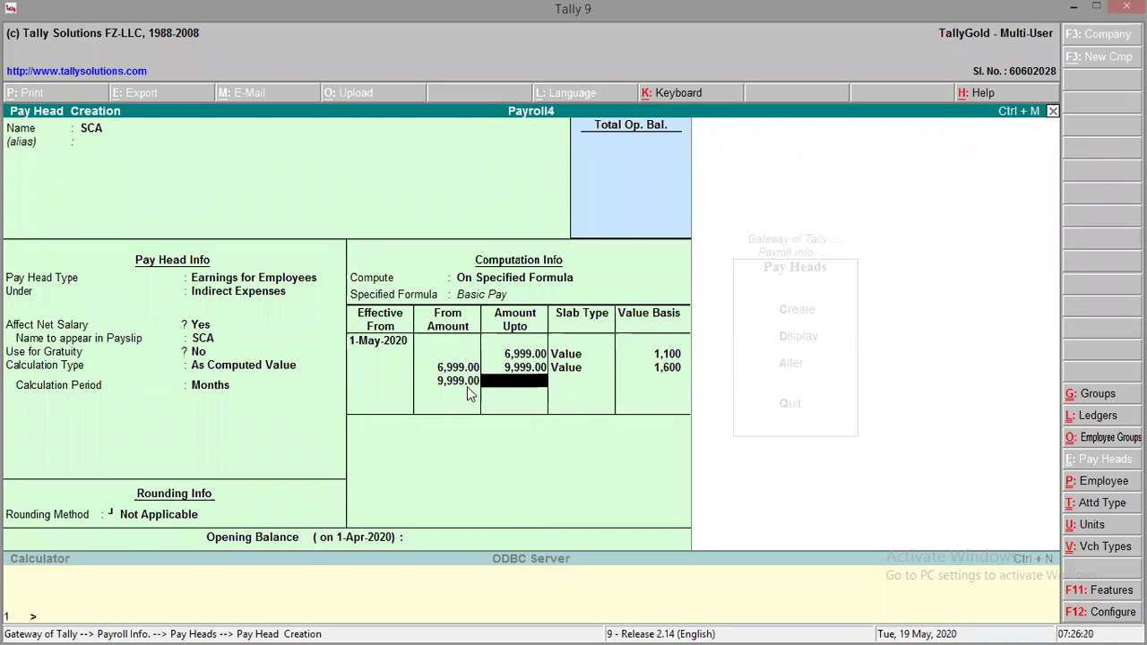
- Check the third SCA rate in the payroll question PDF and enter it in Tally as a Value slab of 2,300 up to 14,999
click(1079, 7)
drag(323, 395, 574, 393)
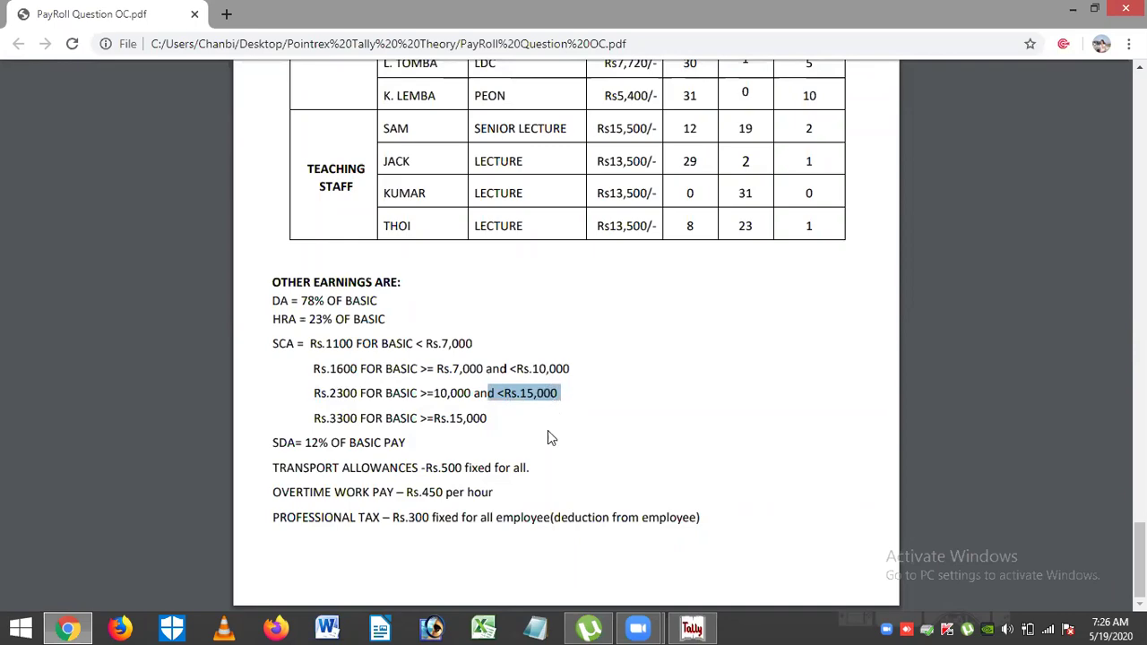
key(alt+Tab)
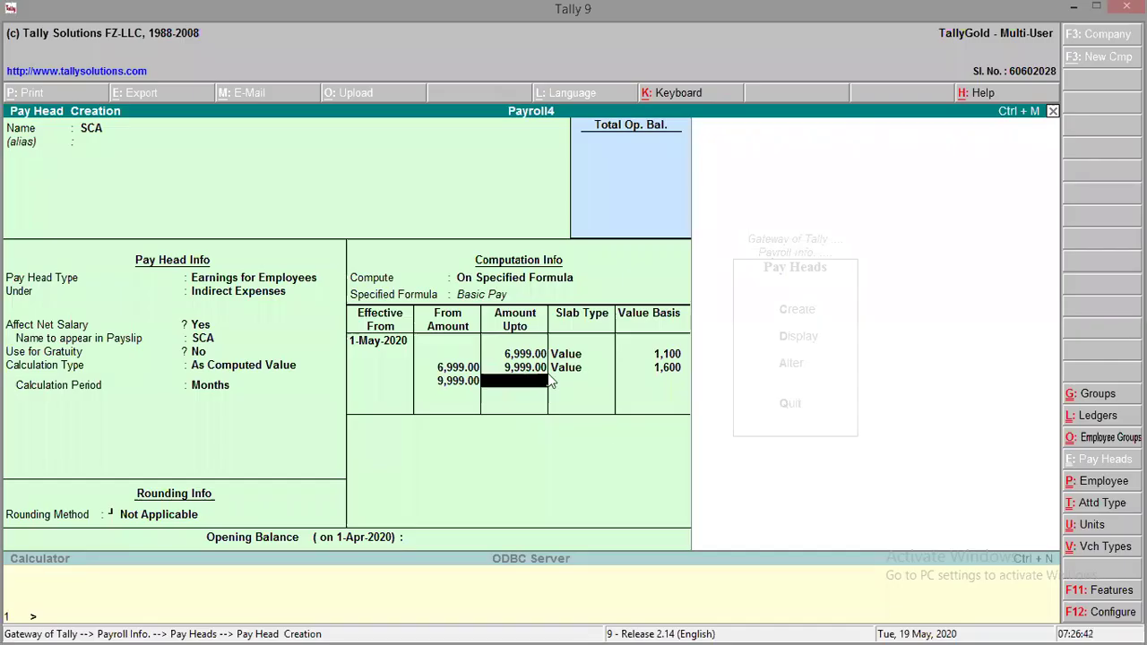
text(999)
key(Return)
key(Down)
key(Return)
text(2300)
key(Return)
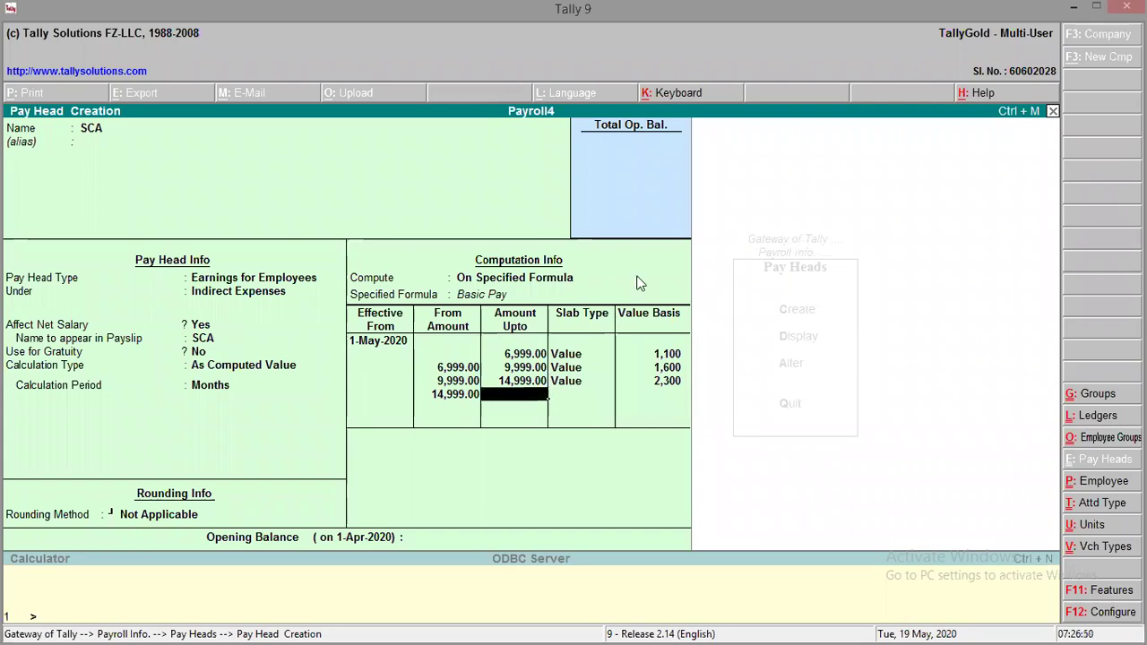
- Check the fourth SCA rate and its Basic Pay limit in the payroll question PDF and return to Tally
key(alt+Tab)
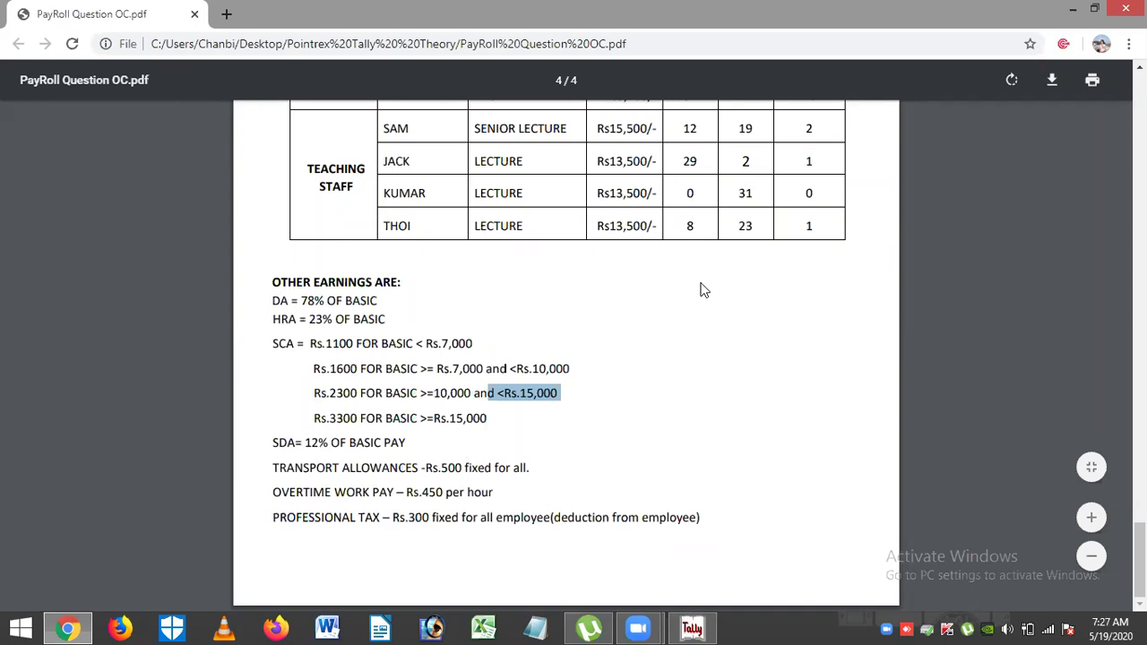
key(super+d)
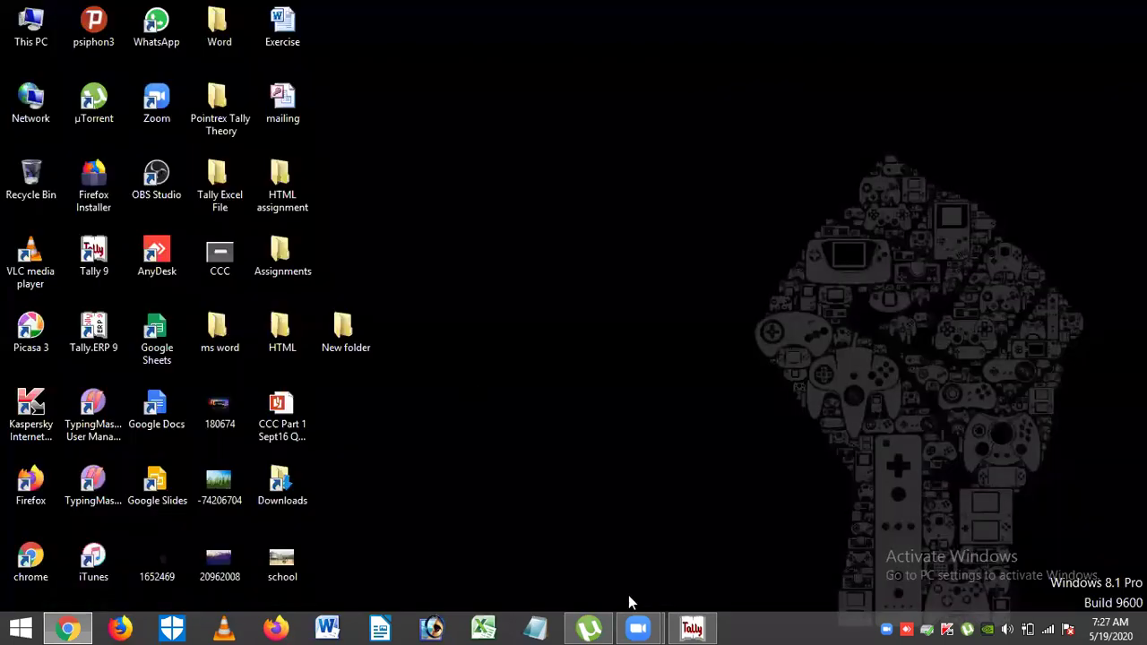
click(67, 629)
key(alt+Tab)
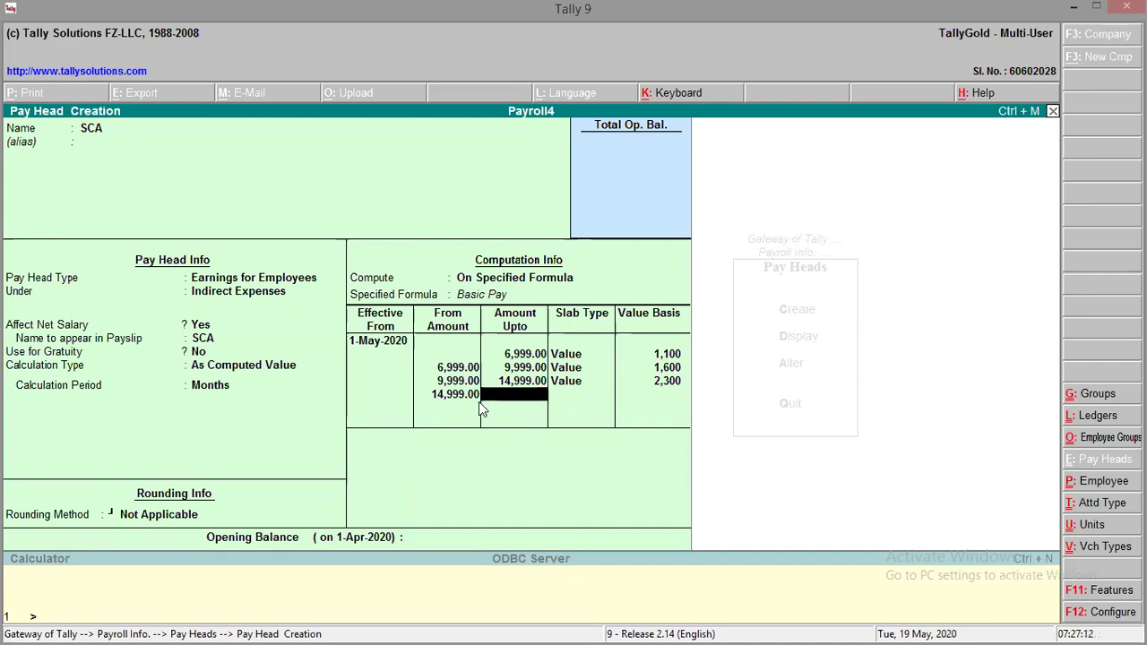
- Enter SCA's last slab without an upper limit, with slab type Value and a value basis of 3,300, and save the pay head
key(Return)
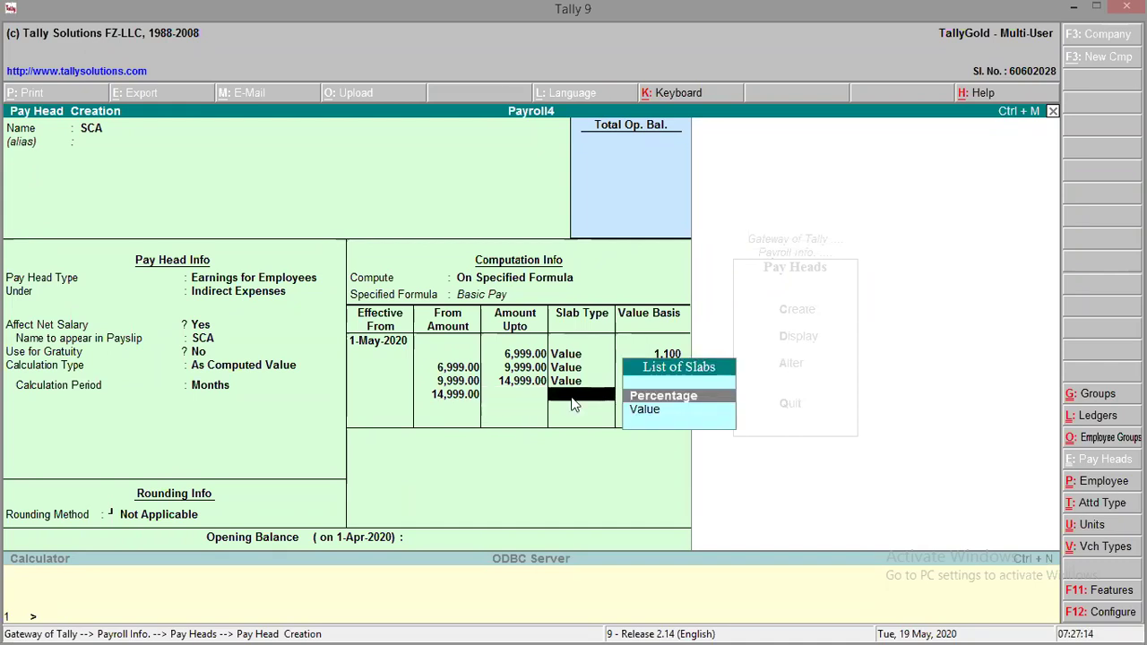
key(Down)
key(Return)
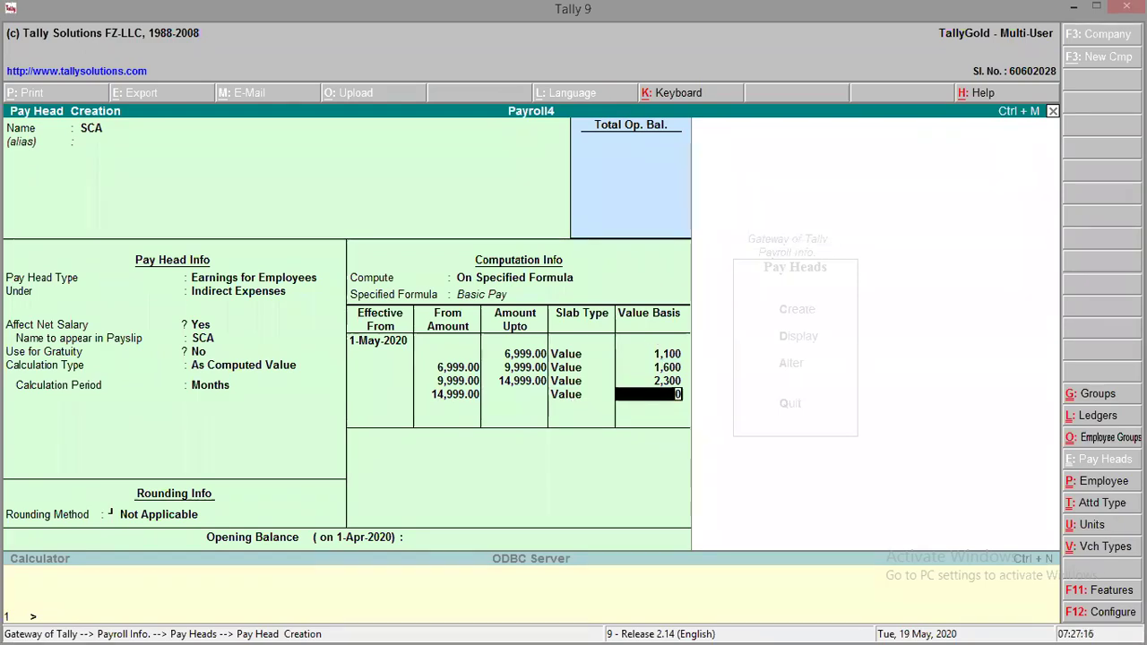
click(1073, 6)
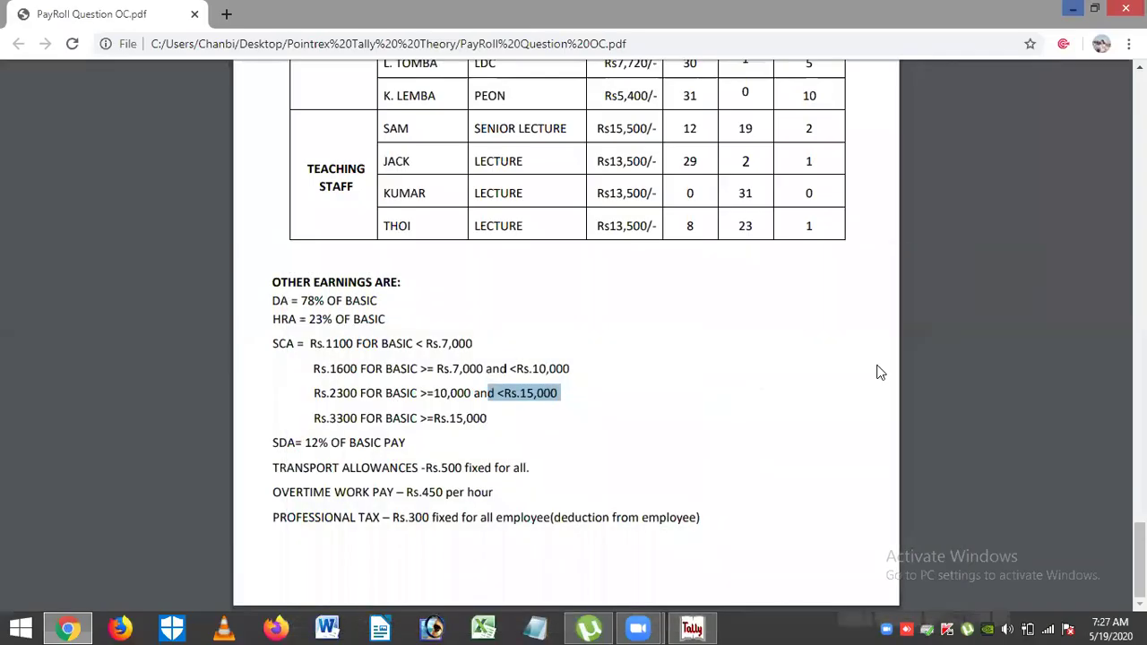
click(678, 627)
text(3300)
key(Return)
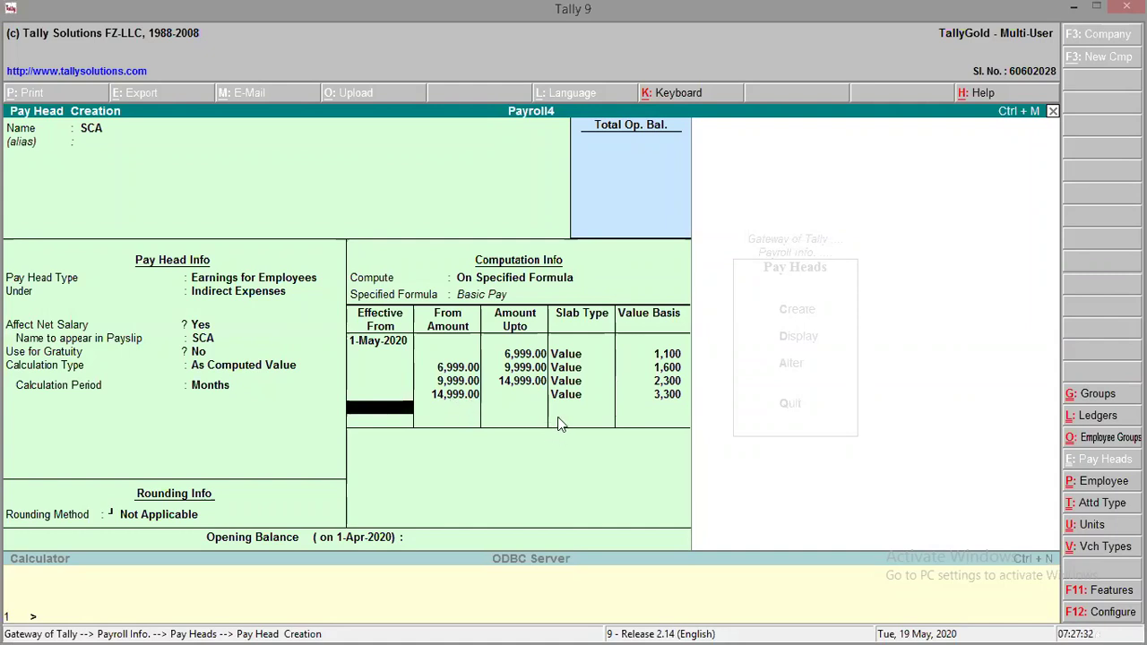
key(Return)
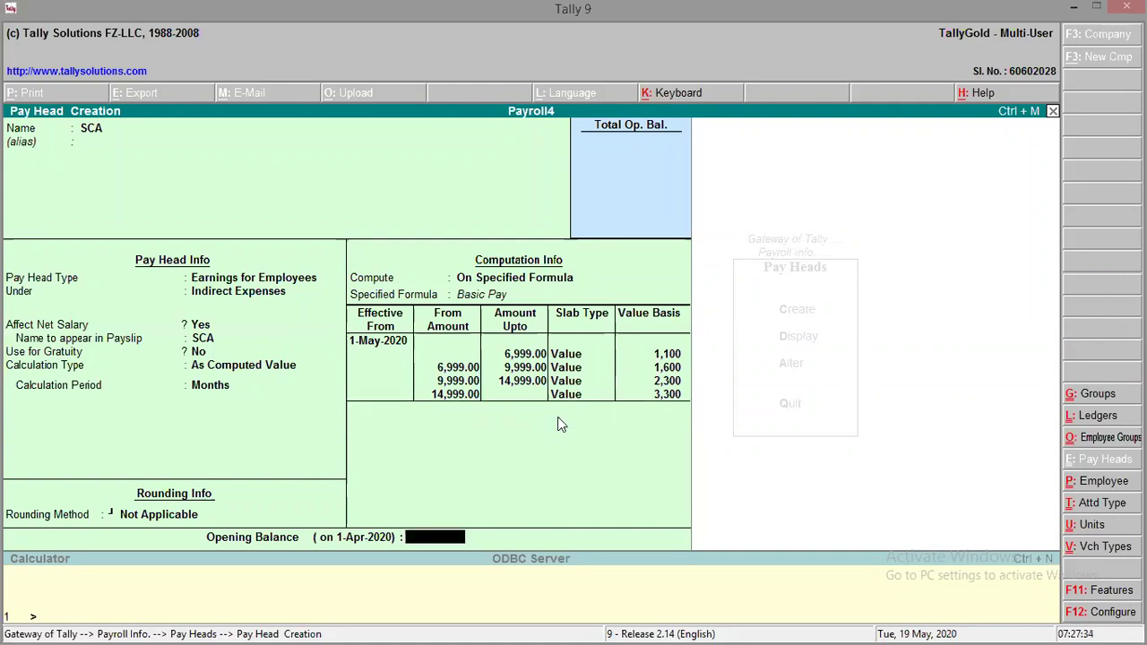
key(Return)
key(Return)
text(SCA)
key(Return)
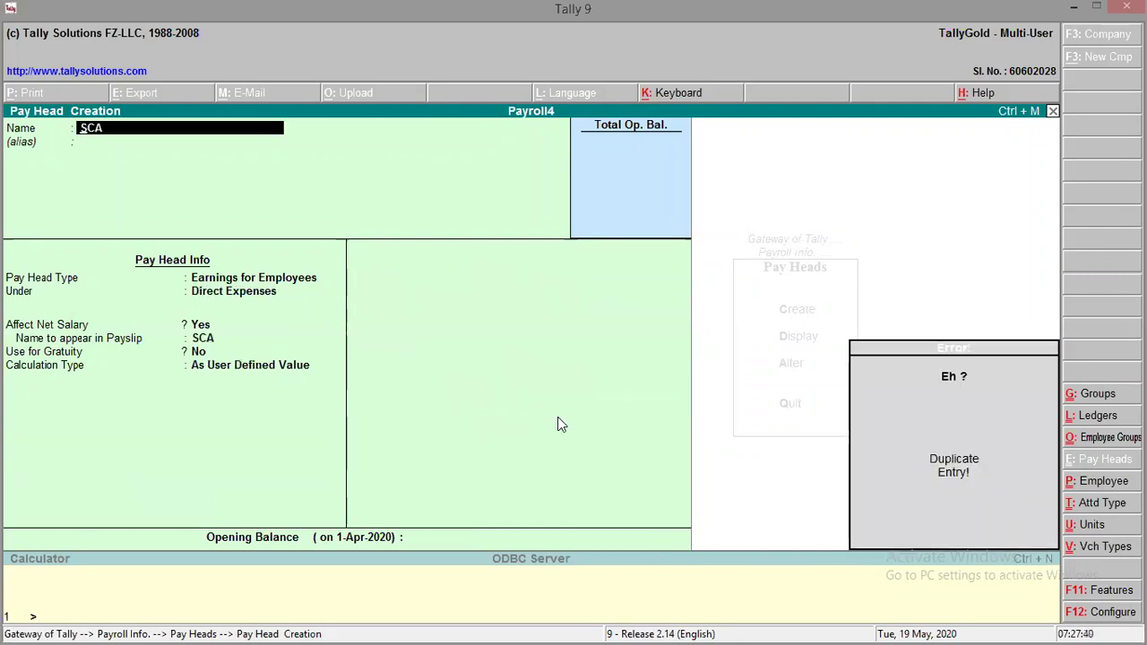
key(Escape)
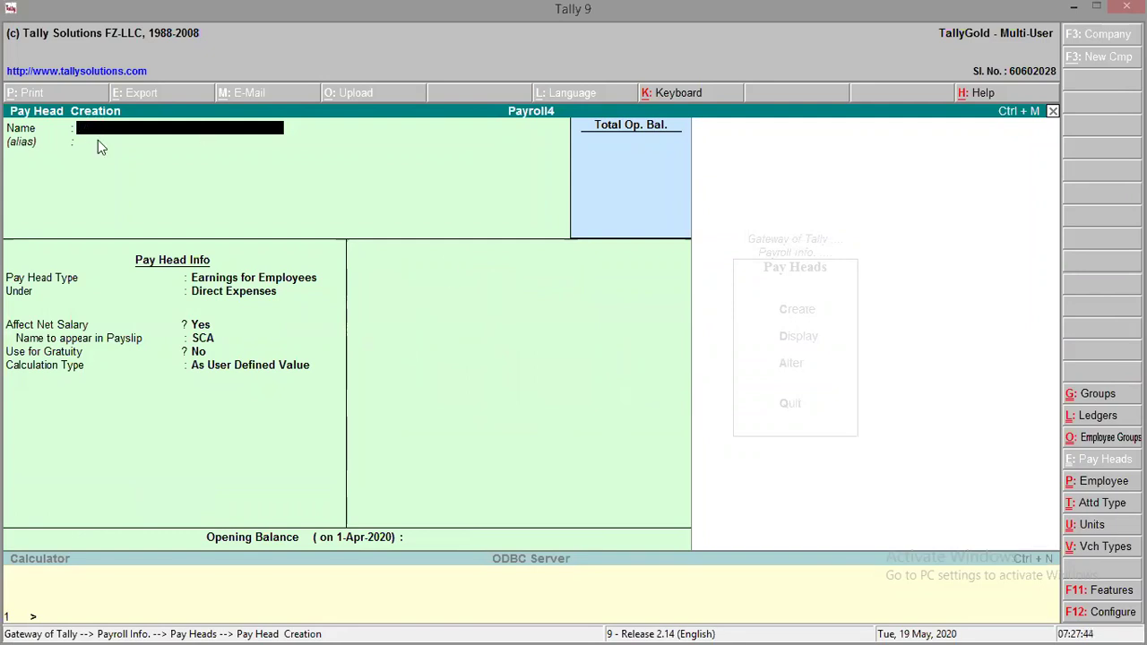
key(BackSpace)
- Name a new pay head HYT and set it as Earnings for Employees under Indirect Expenses, affecting net salary and not used for gratuity
text(HYT)
key(Return)
key(Return)
key(Return)
key(Down)
key(Return)
key(Return)
key(Return)
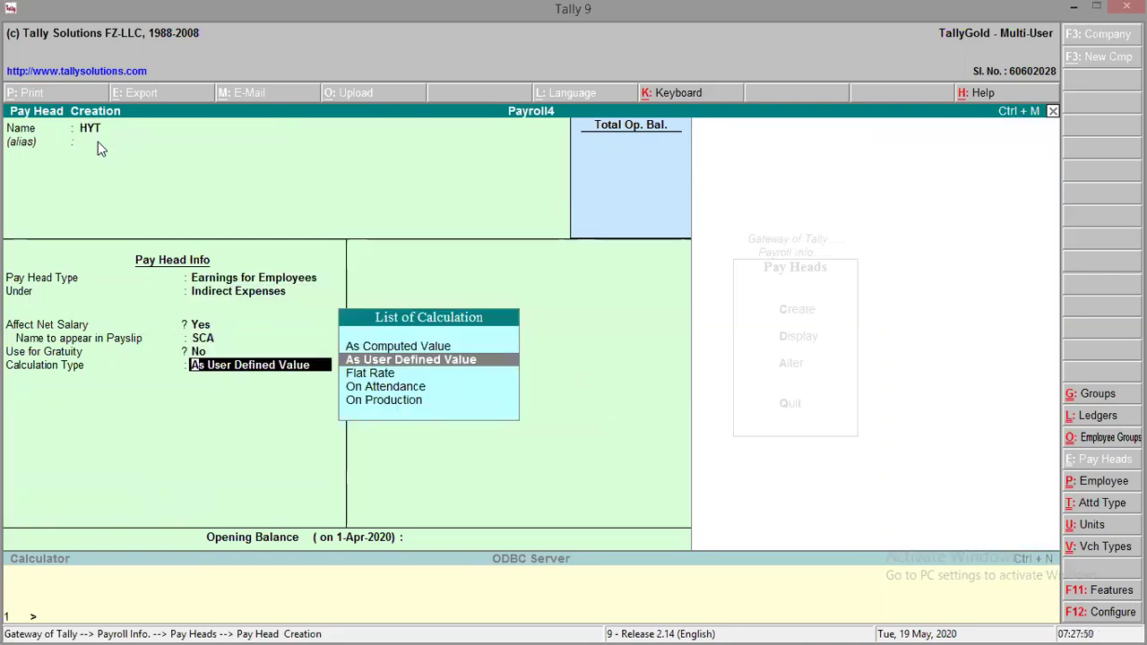
- Set HYT's calculation type to As Computed Value over Months with the rounding method Not Applicable
key(Up)
key(Return)
key(Return)
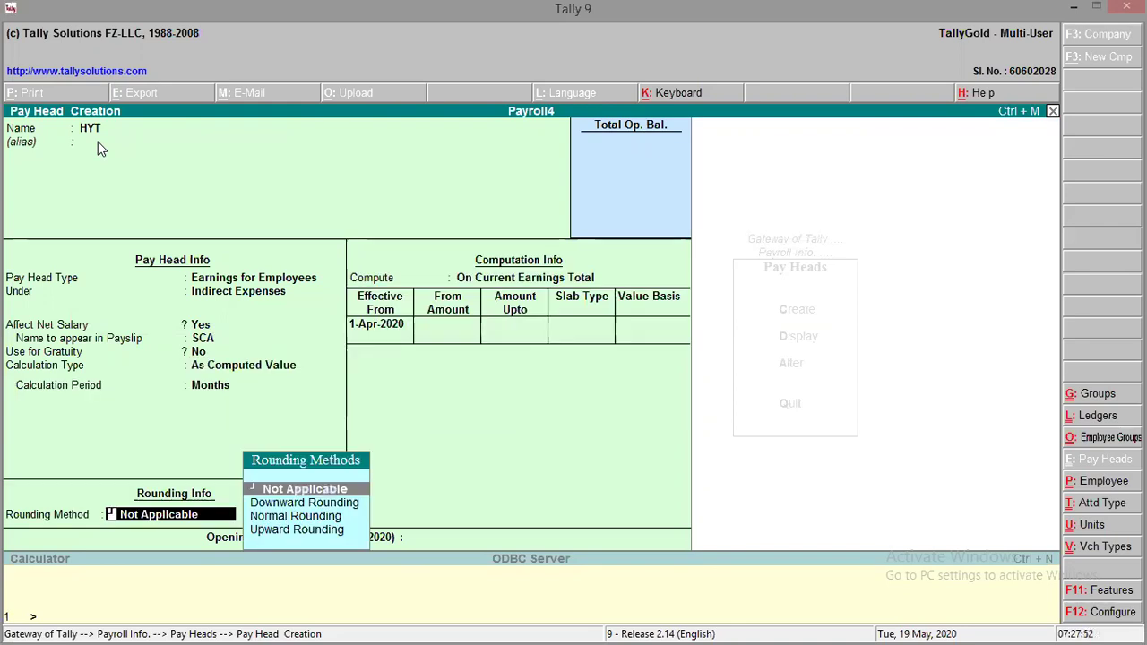
key(Return)
- Compute HYT on a specified formula consisting of Basic Pay, effective from 1-Apr-2020
key(Down)
key(Down)
key(Return)
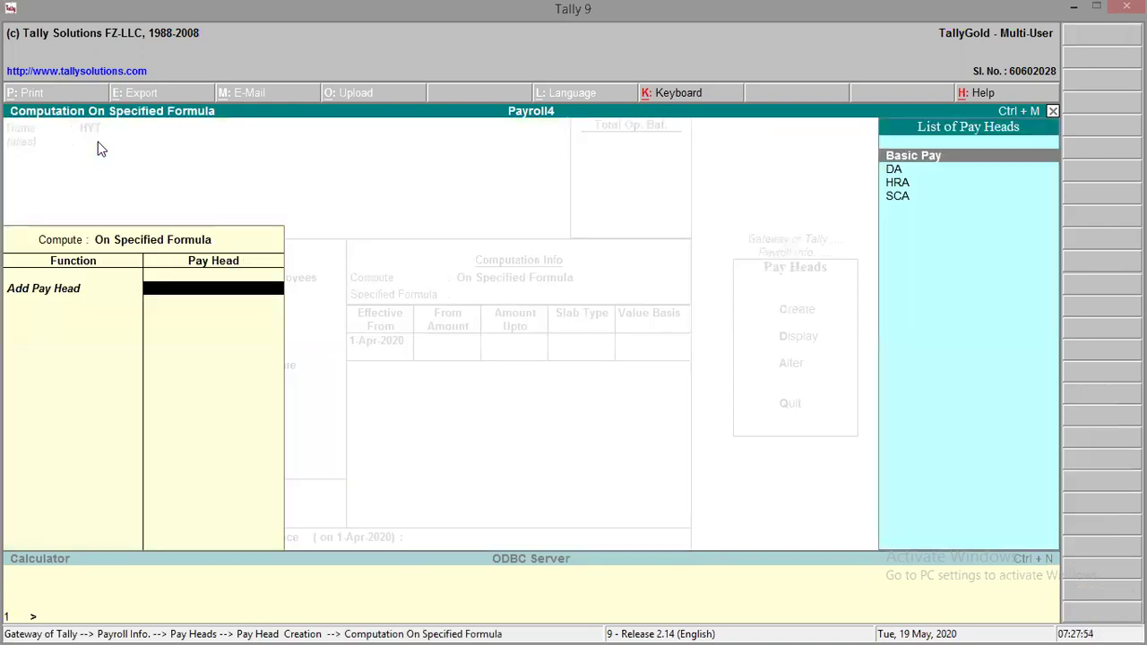
key(Return)
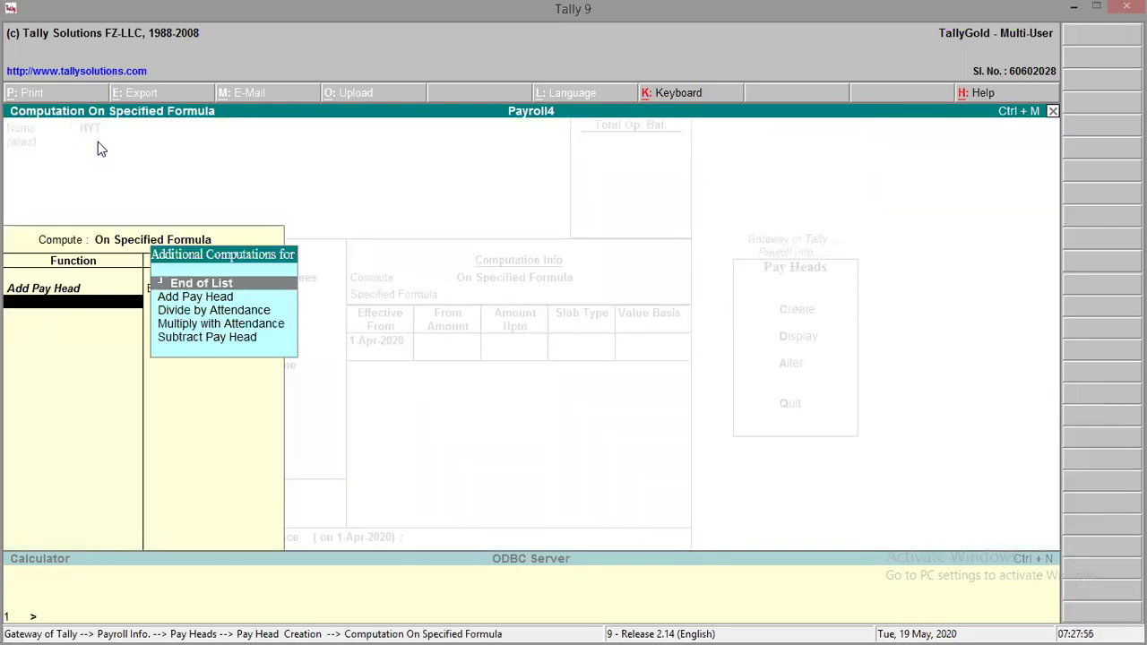
key(Return)
key(Return)
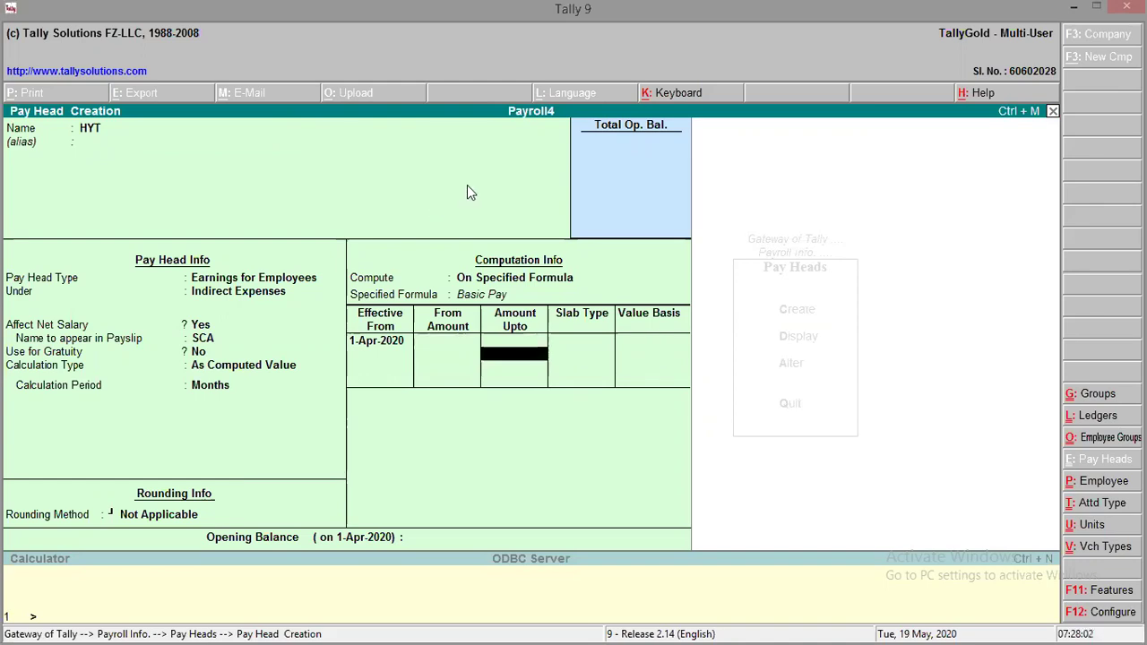
- Switch to the payroll question PDF, find the Basic Pay in the employee table that falls under the first SCA rate, and return to Tally
click(1074, 7)
drag(320, 349, 492, 338)
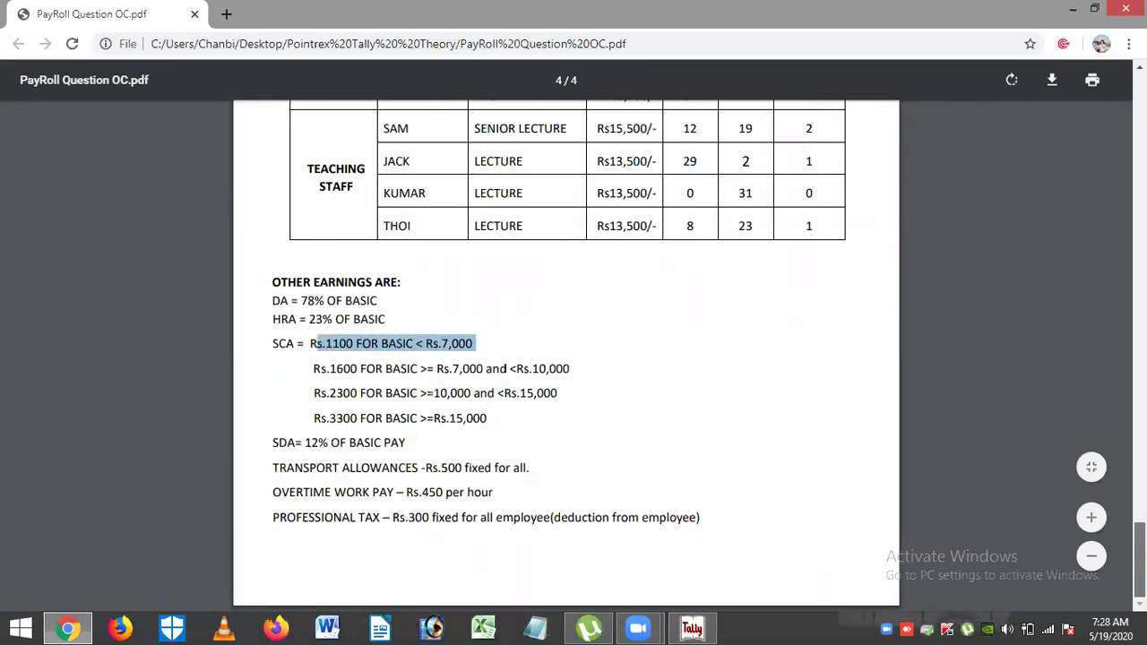
scroll(567, 358, up, 5)
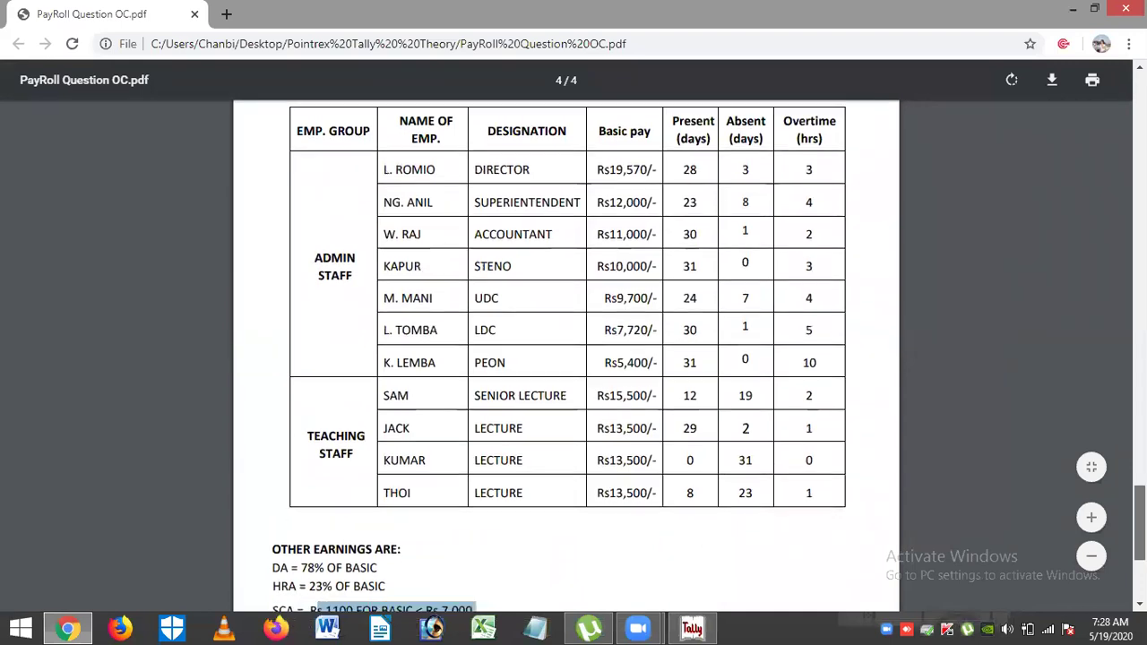
scroll(618, 356, down, 1)
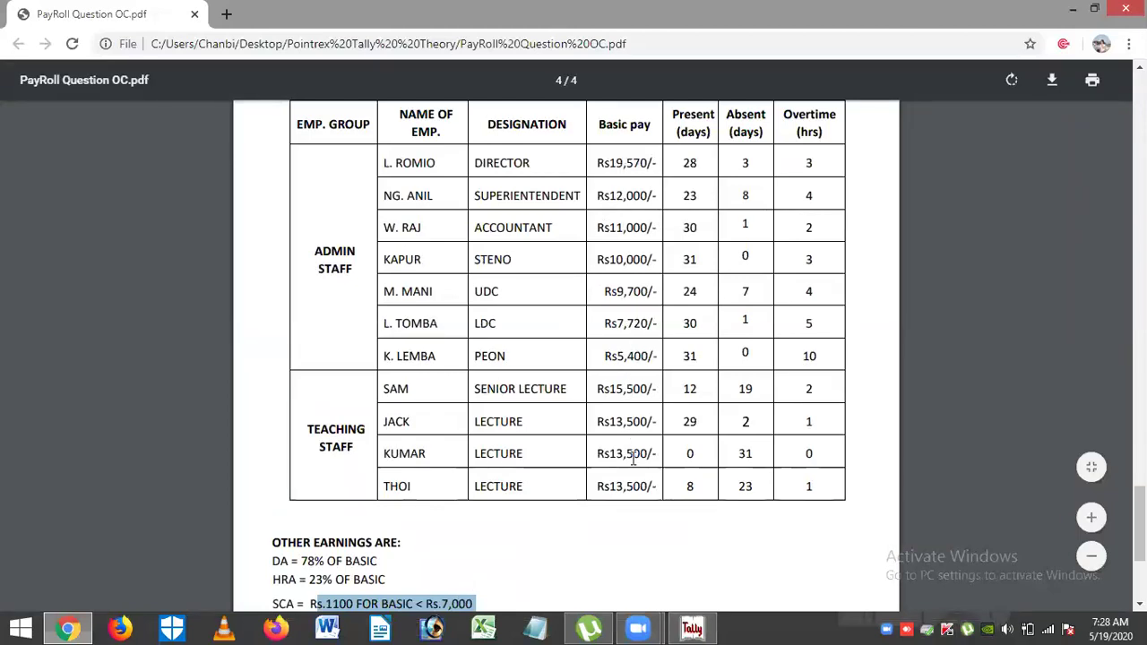
drag(602, 355, 660, 349)
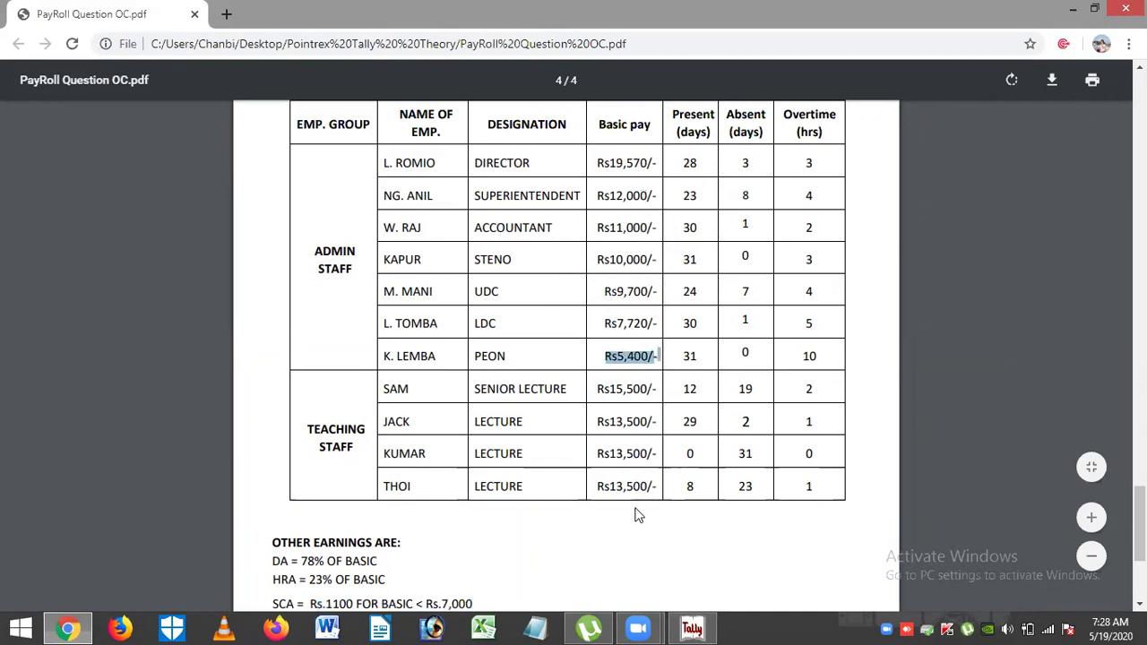
click(691, 629)
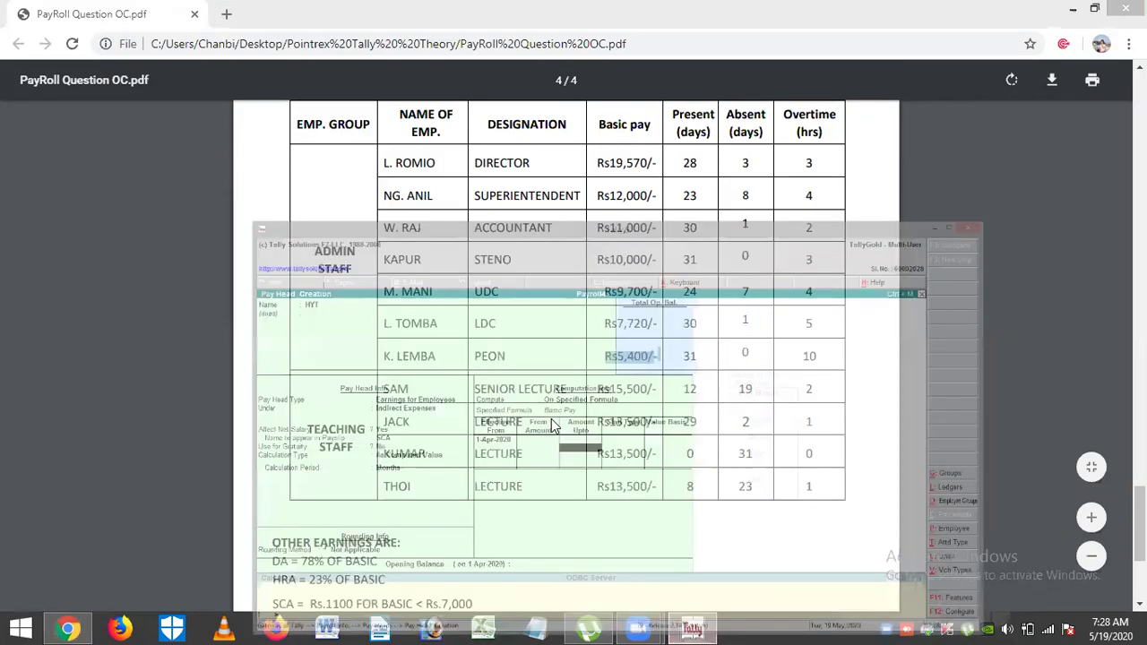
- Enter HYT's first slab up to 5,400 with slab type Value and a value basis of 1,100
text(00)
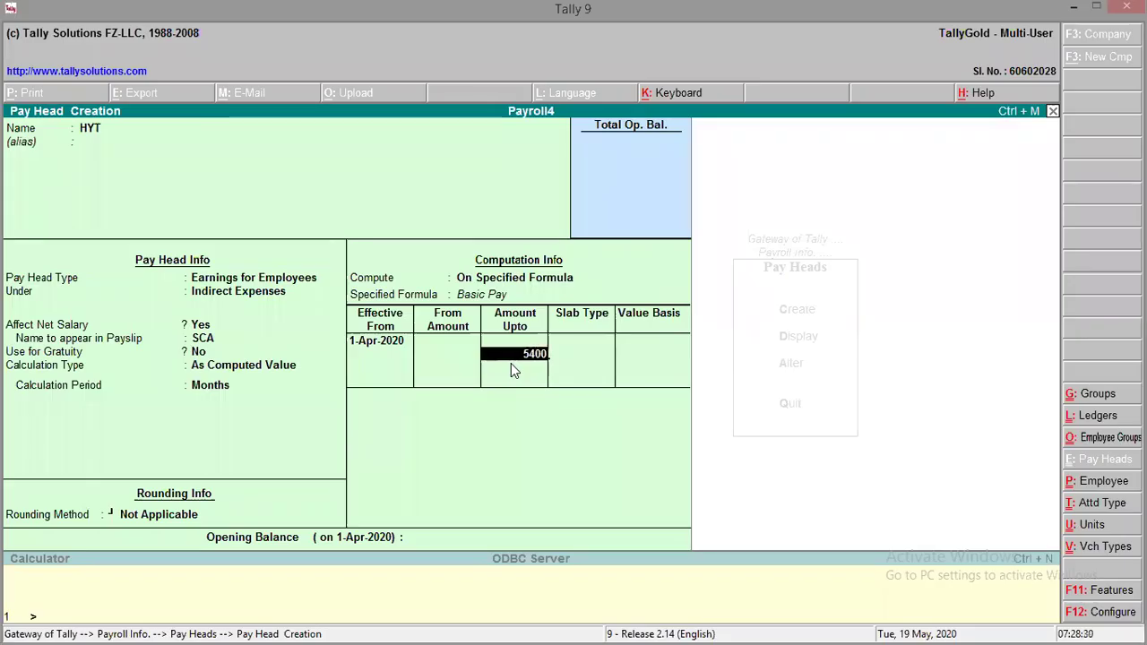
key(Return)
key(Return)
text(1,1)
text(00)
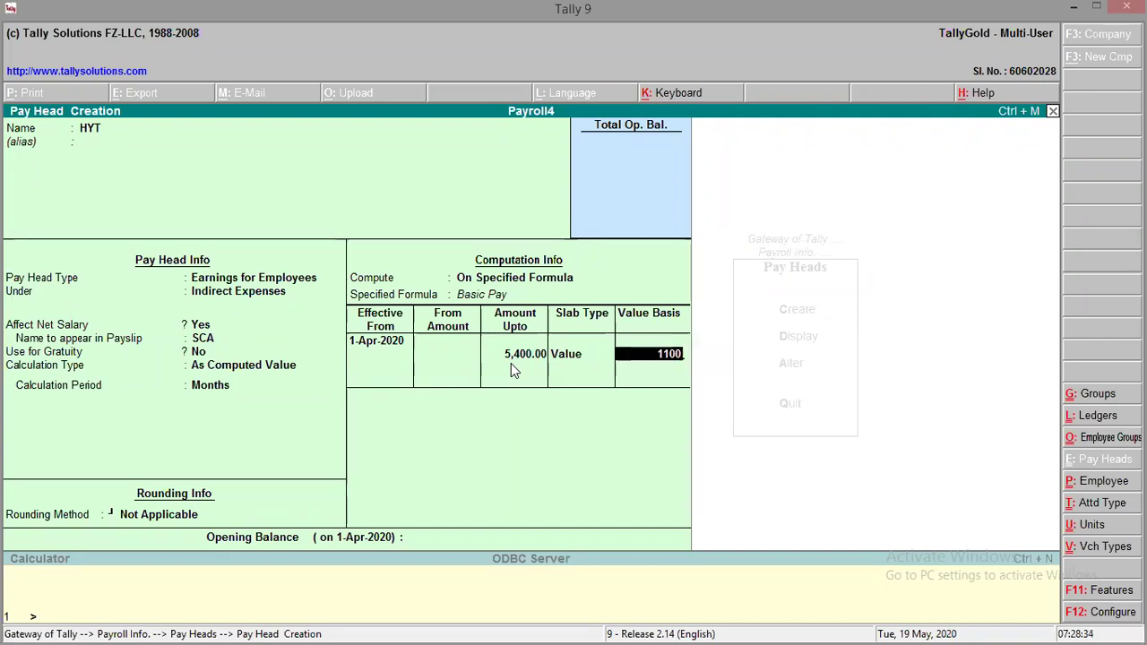
key(Return)
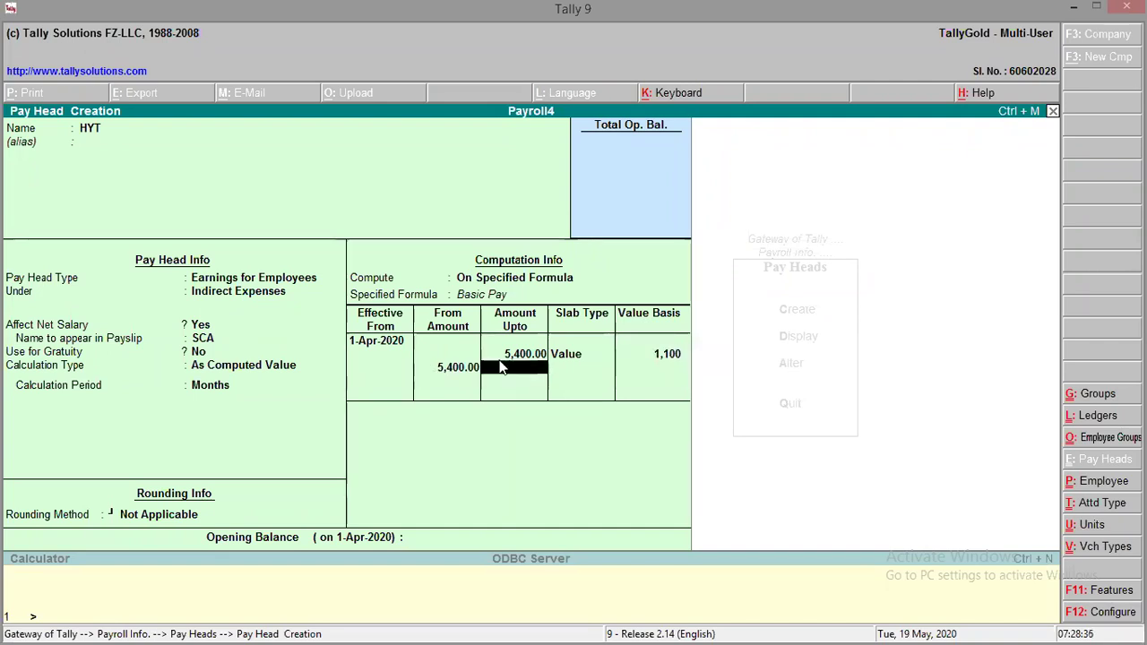
- Check the second SCA rate in the payroll question PDF, find the highest Basic Pay within its limits, and return to Tally
key(alt+Tab)
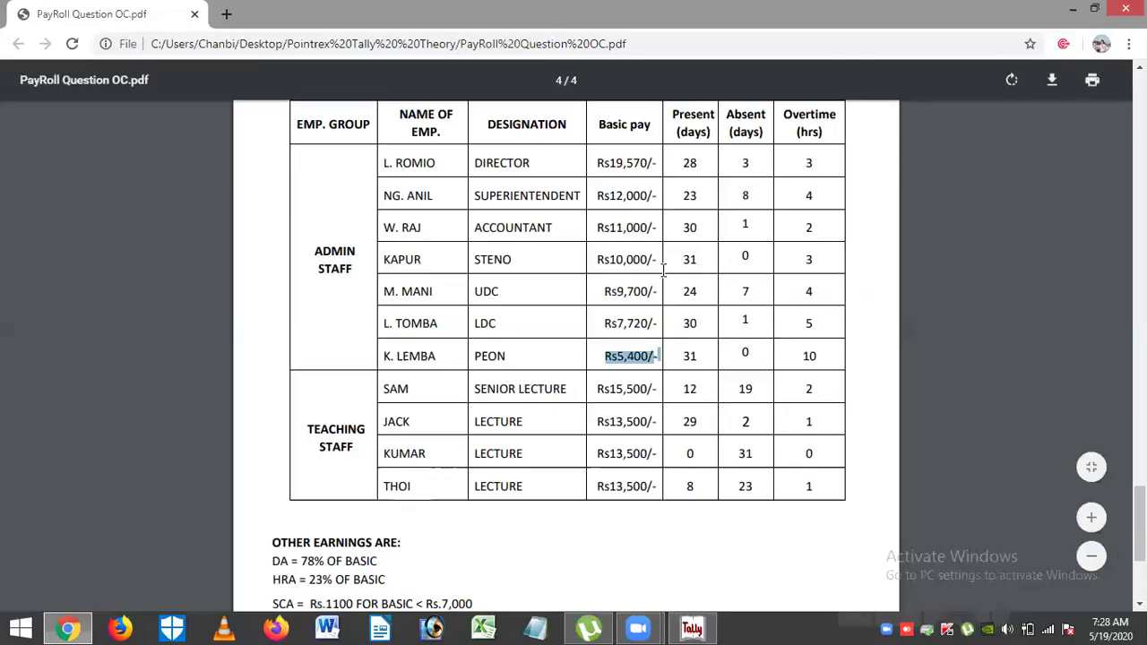
scroll(385, 502, down, 2)
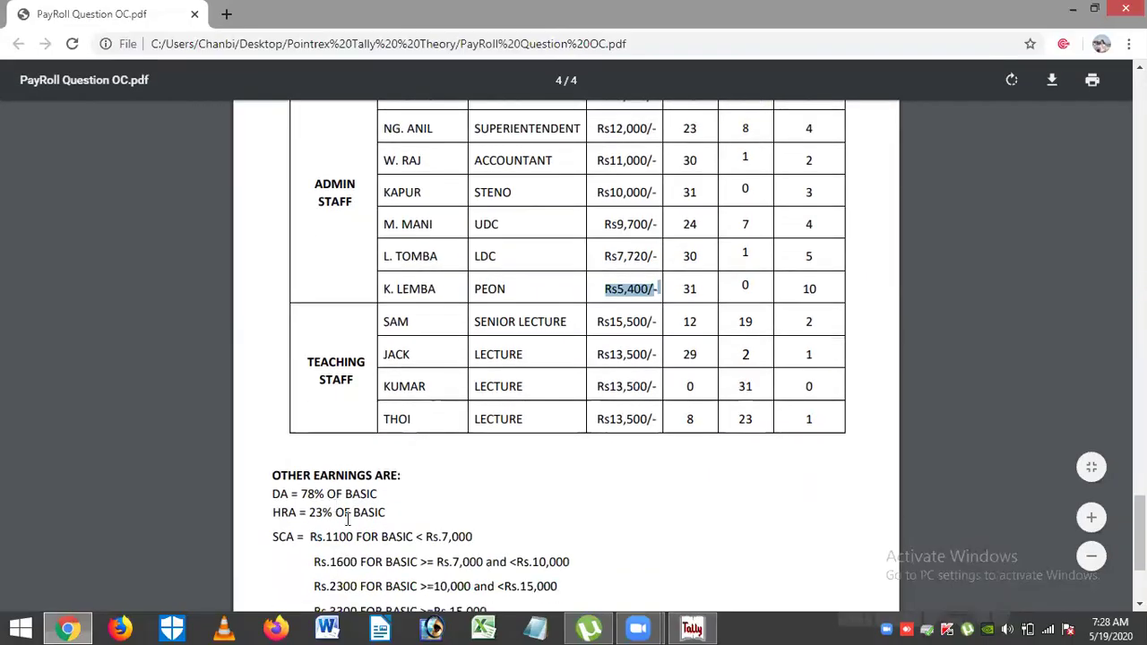
drag(331, 562, 492, 568)
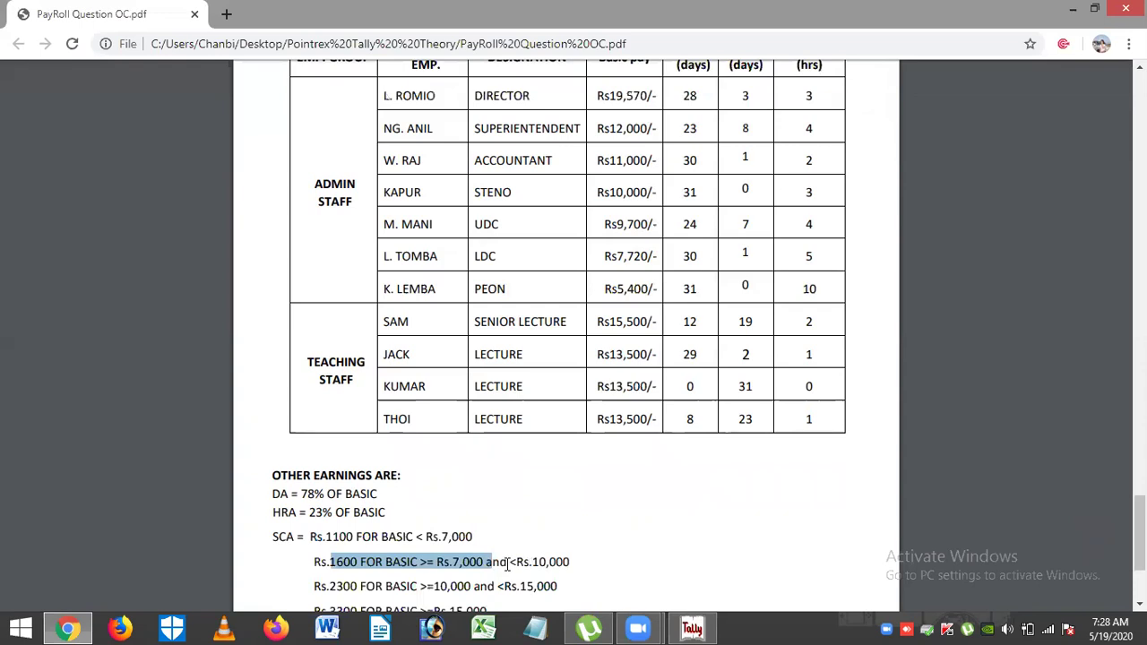
drag(507, 562, 577, 562)
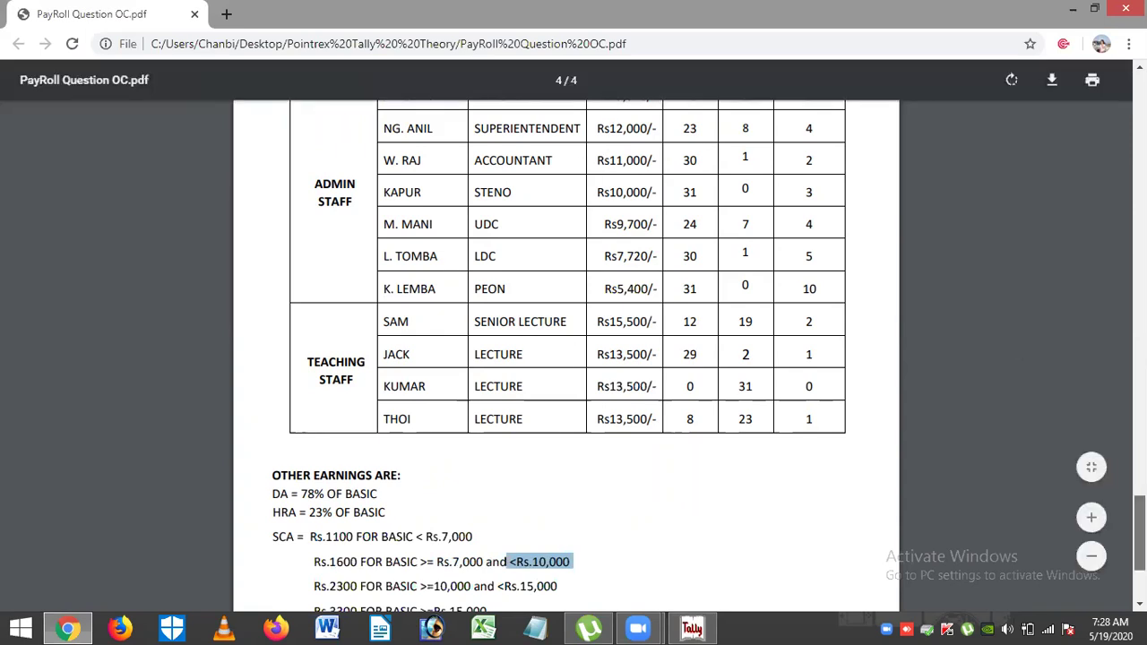
scroll(632, 184, up, 1)
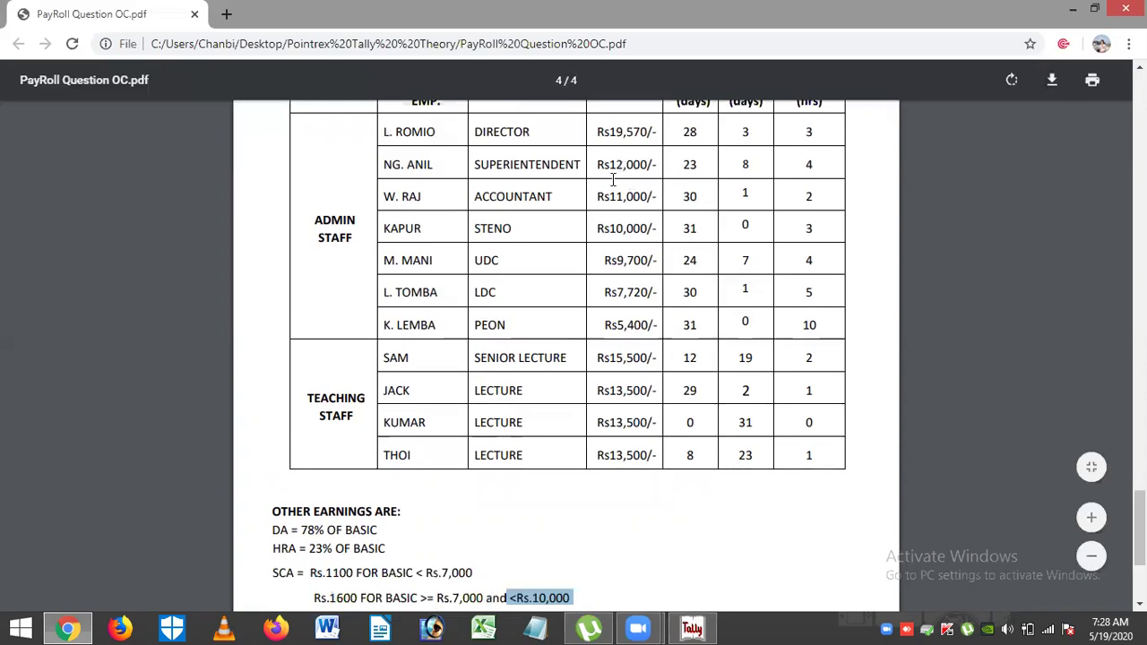
click(646, 257)
double_click(646, 258)
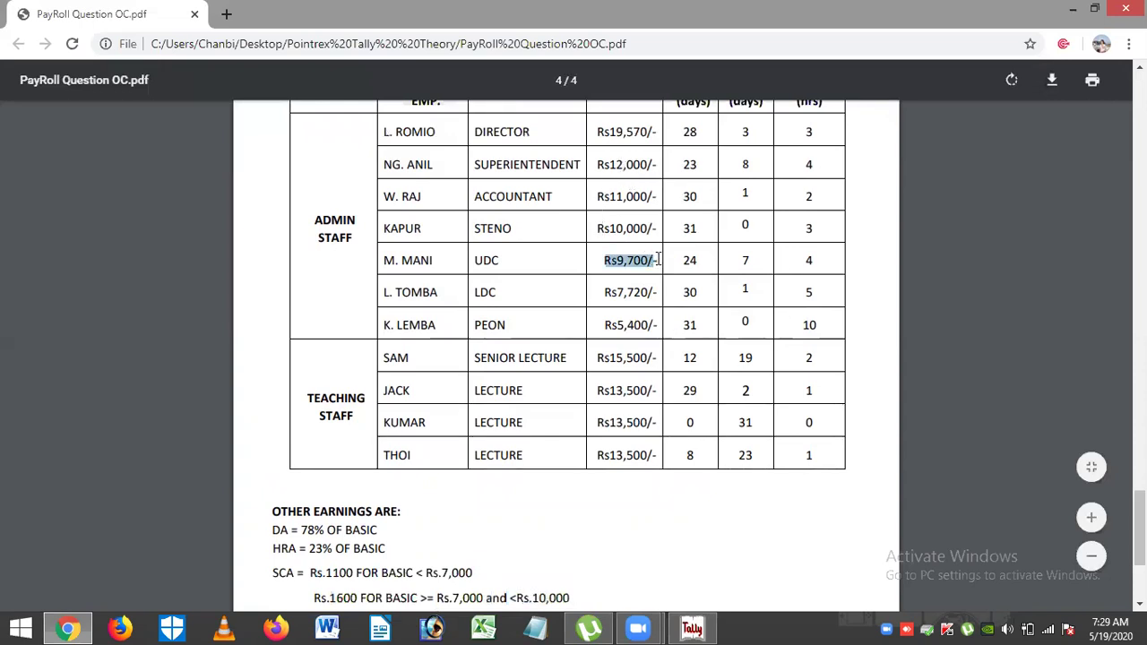
click(690, 625)
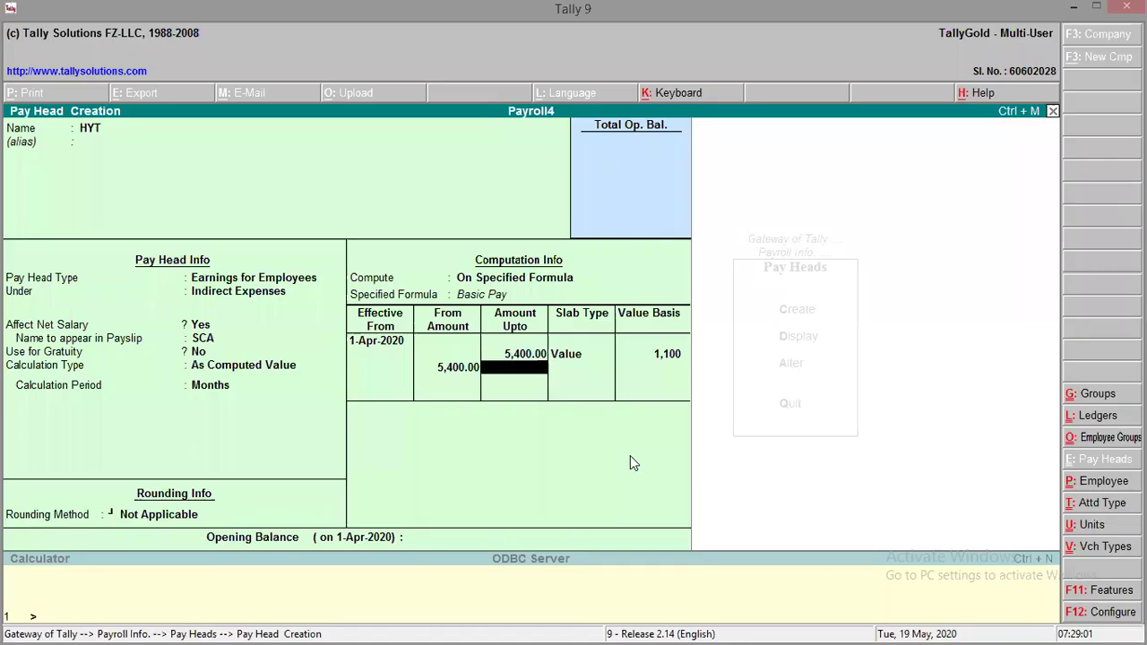
- Enter HYT's second slab up to 9,700 with slab type Value and a value basis of 1,600
text(9,700)
key(Return)
key(Down)
key(Return)
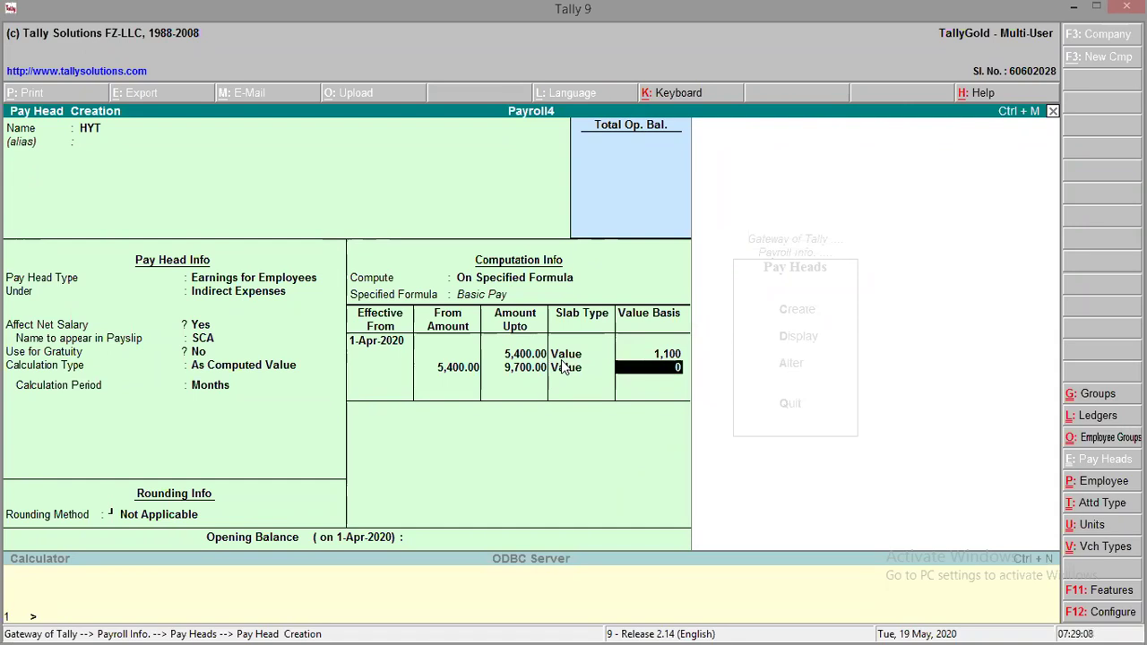
text(1600)
key(Return)
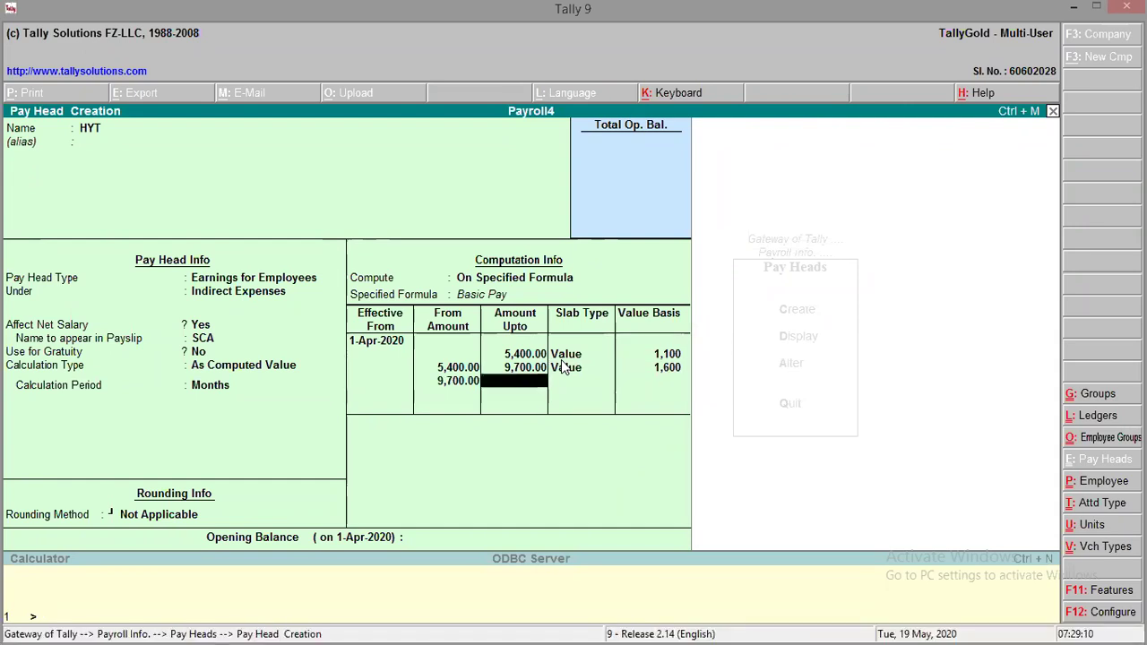
- Check the third SCA rate in the payroll question PDF, find the highest Basic Pay within its limits, and return to Tally
click(1073, 7)
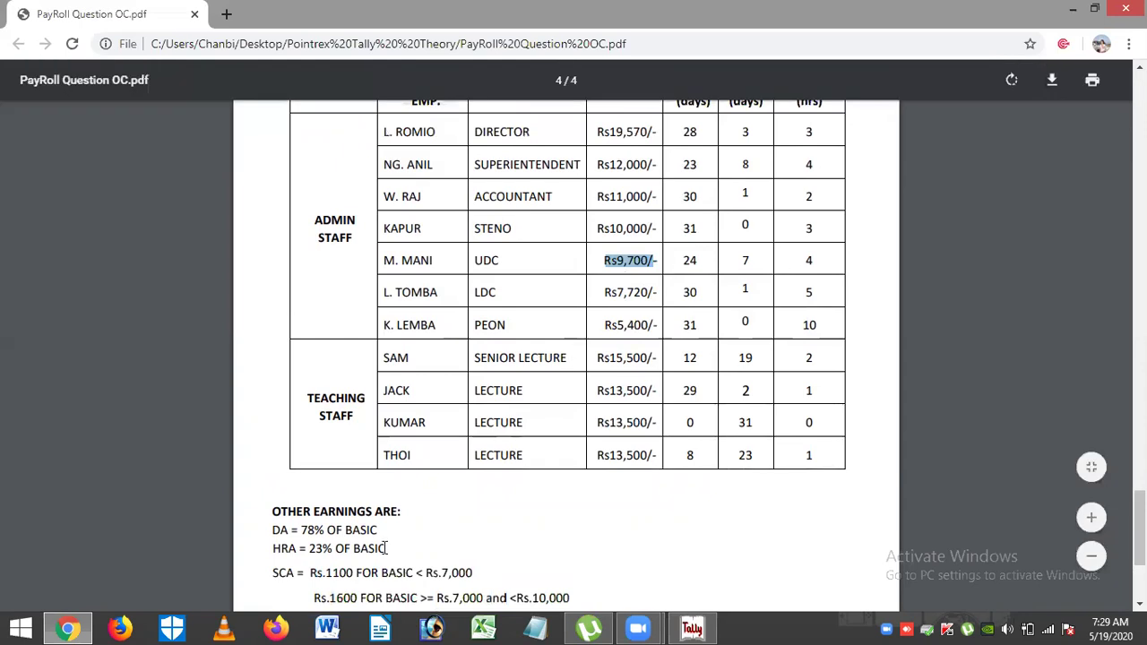
scroll(386, 548, down, 1)
drag(328, 556, 459, 557)
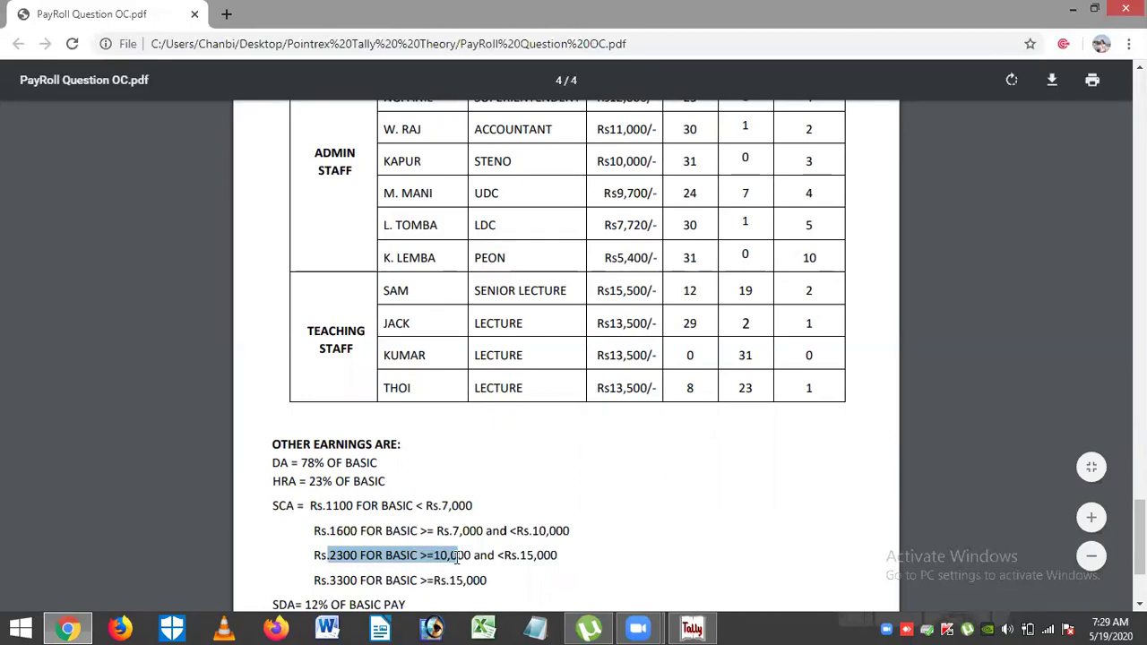
drag(461, 557, 571, 555)
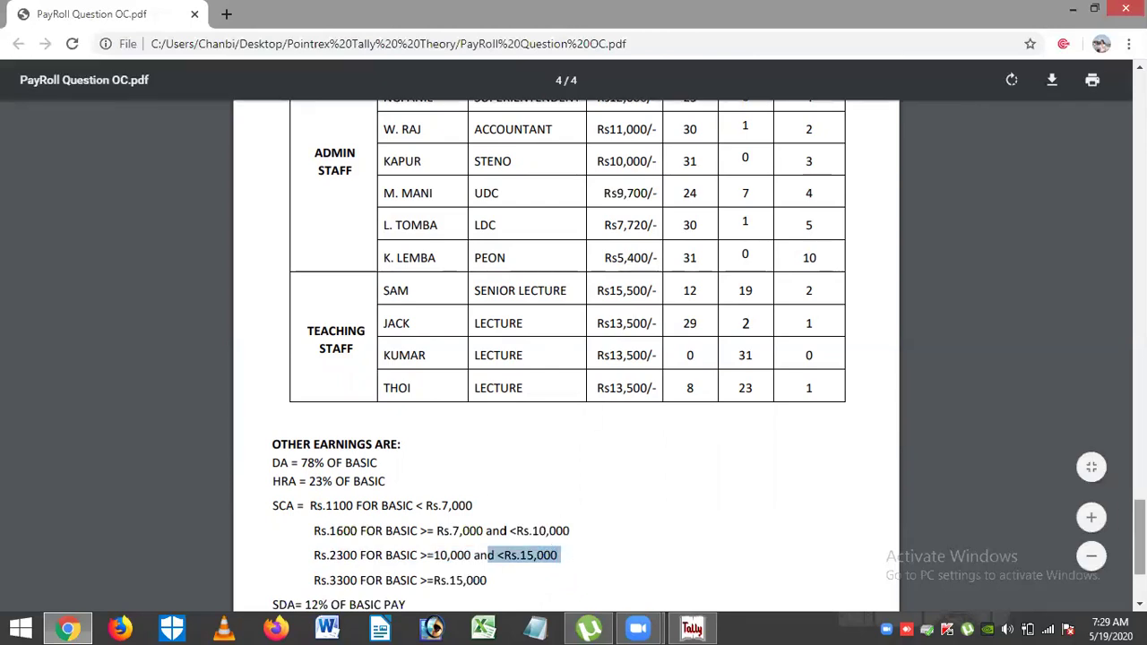
scroll(632, 547, up, 2)
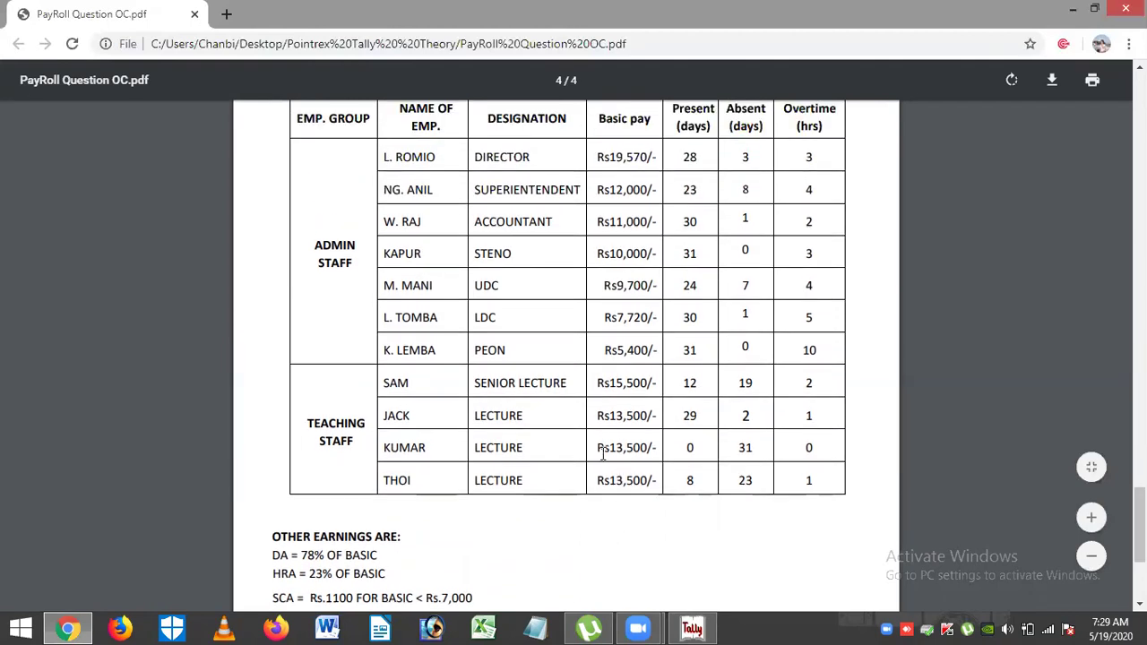
drag(597, 415, 667, 422)
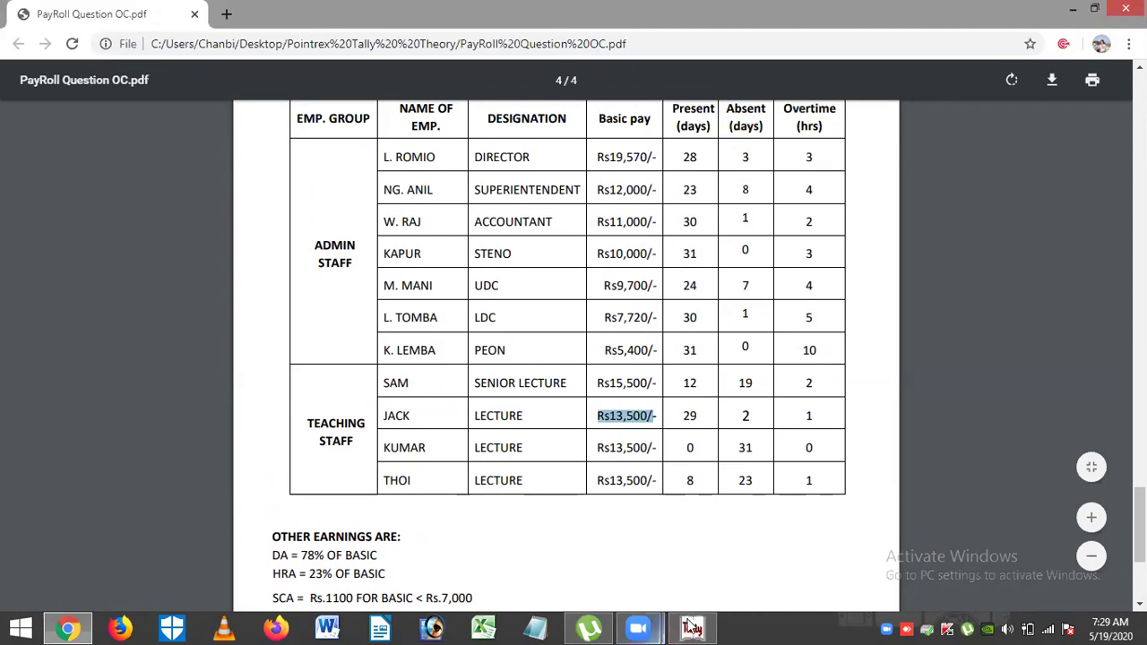
click(691, 628)
- Enter HYT's third slab up to 13,500 with slab type Value and a value basis of 2,300
text(13,500)
key(Return)
key(Down)
key(Return)
text(2)
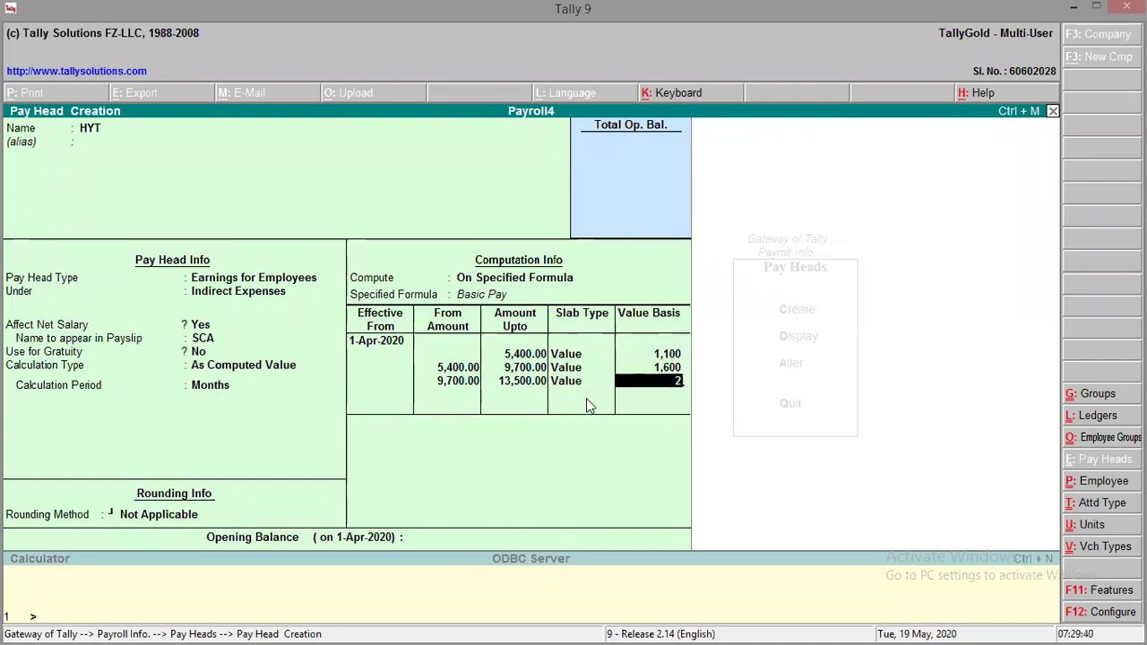
text(,300)
key(Return)
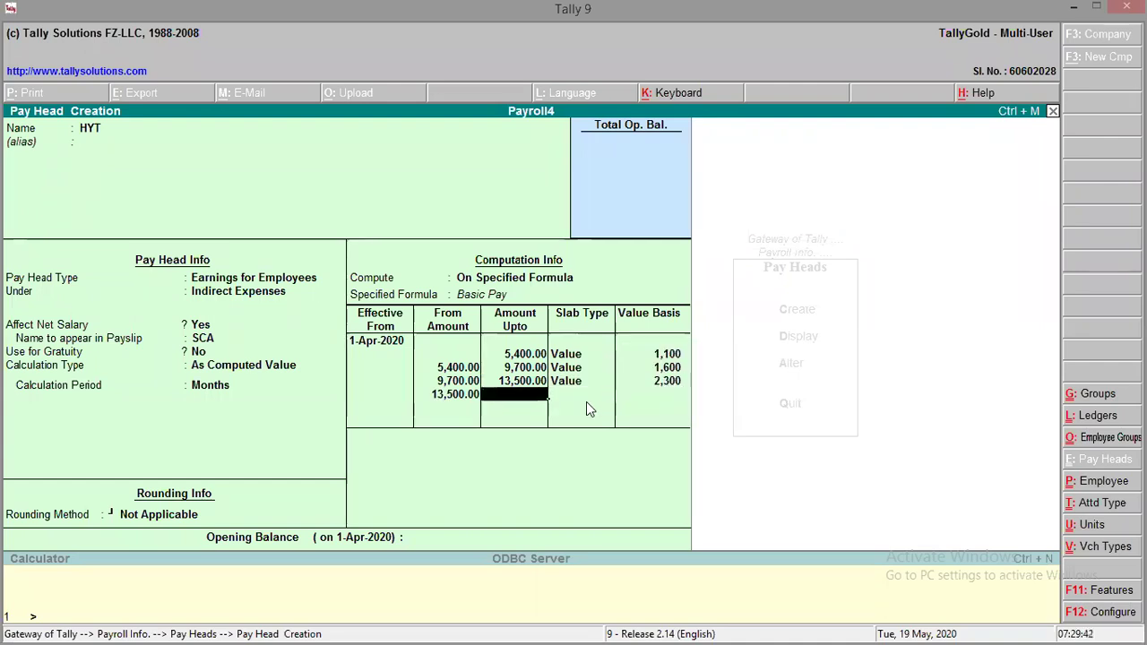
- Check the fourth SCA rate and the Basic Pay figures it covers in the payroll question PDF, and return to Tally
click(1074, 7)
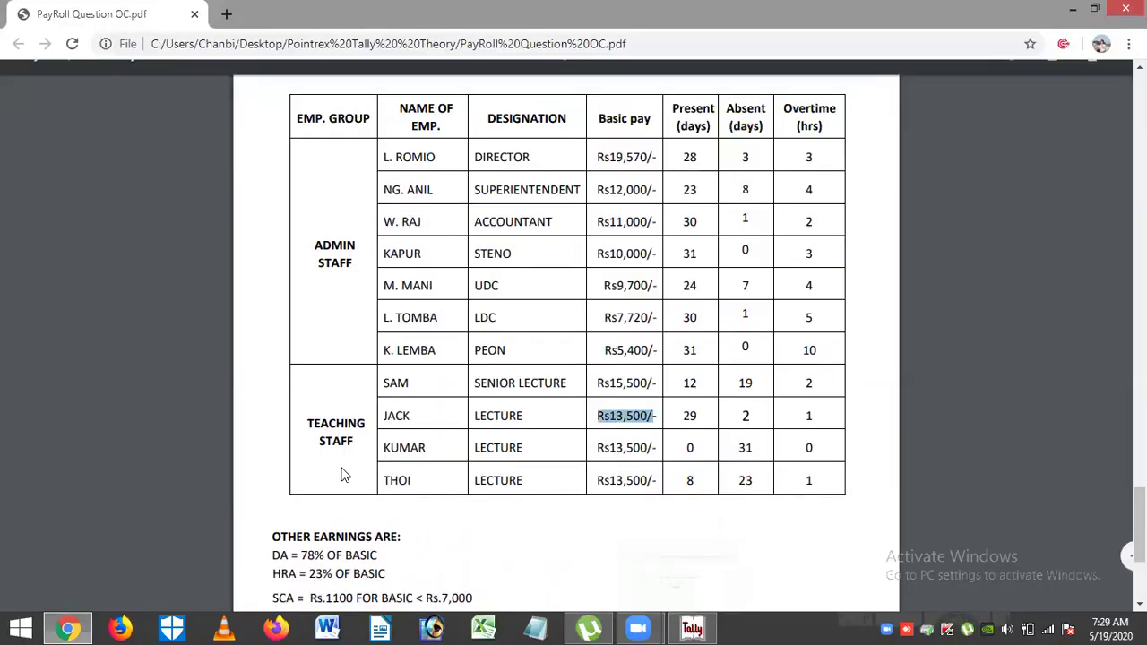
scroll(390, 585, down, 3)
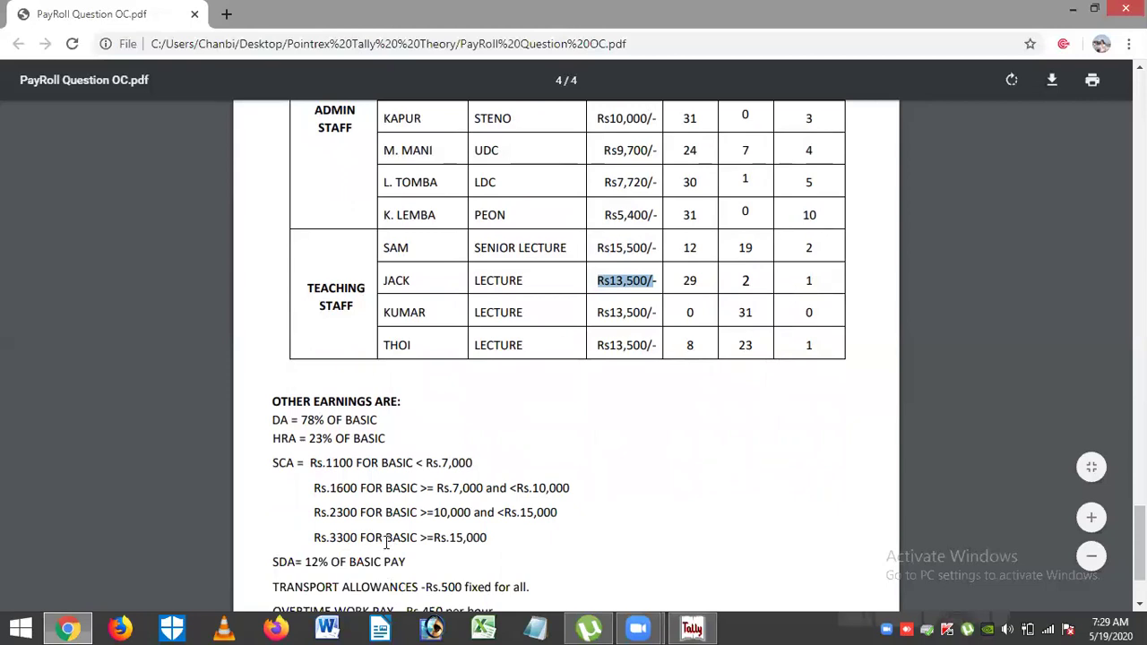
drag(420, 538, 506, 548)
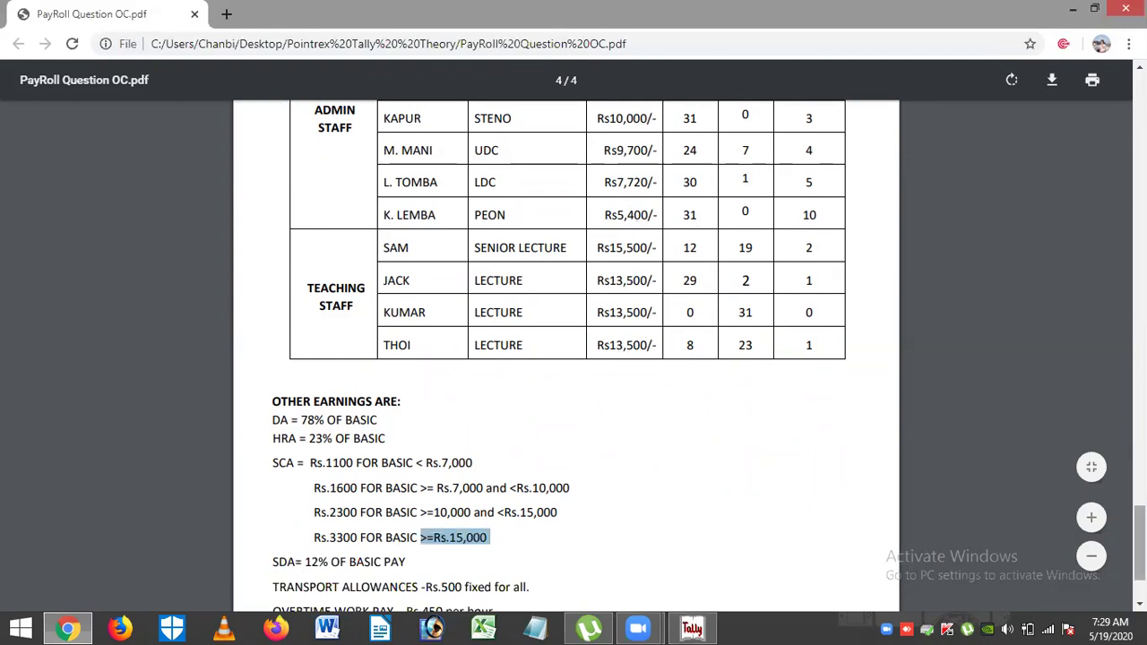
scroll(677, 548, up, 3)
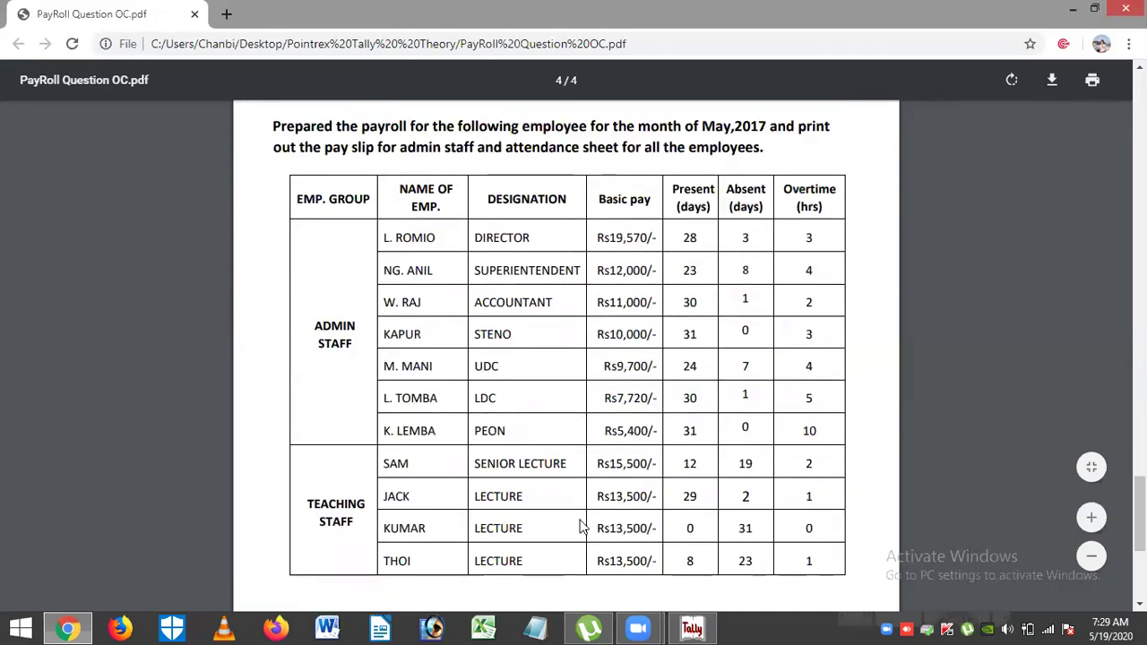
key(alt+Tab)
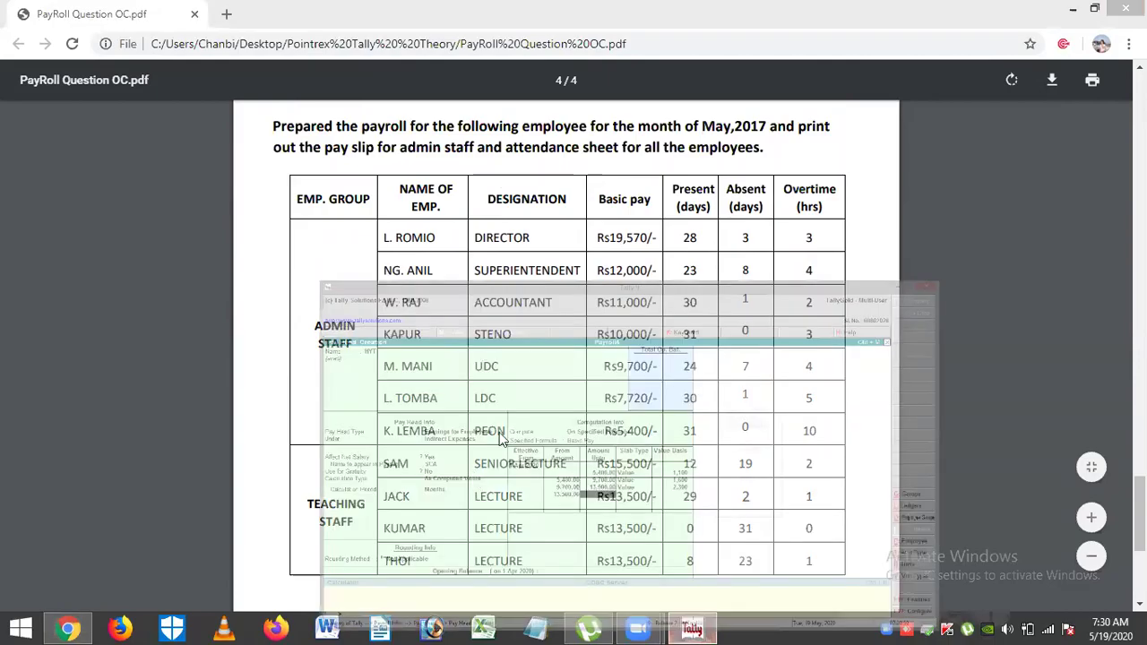
- Enter HYT's last slab above 13,500 without an upper limit, with slab type Value and a value basis of 3300
key(Down)
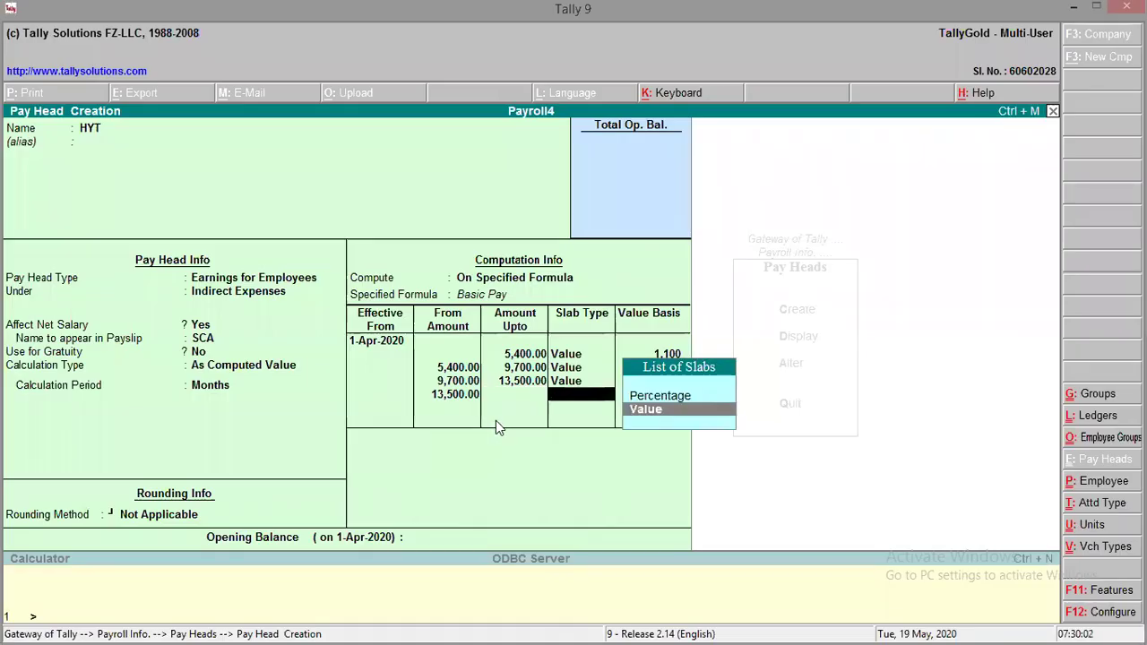
key(Return)
text(2)
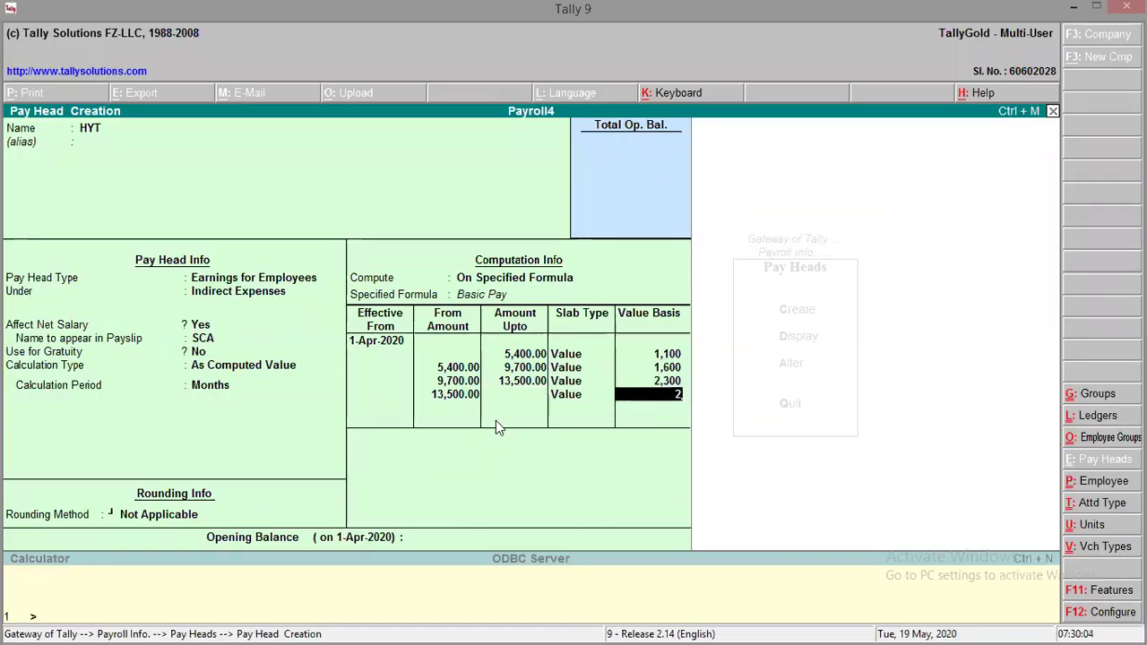
key(BackSpace)
text(3300)
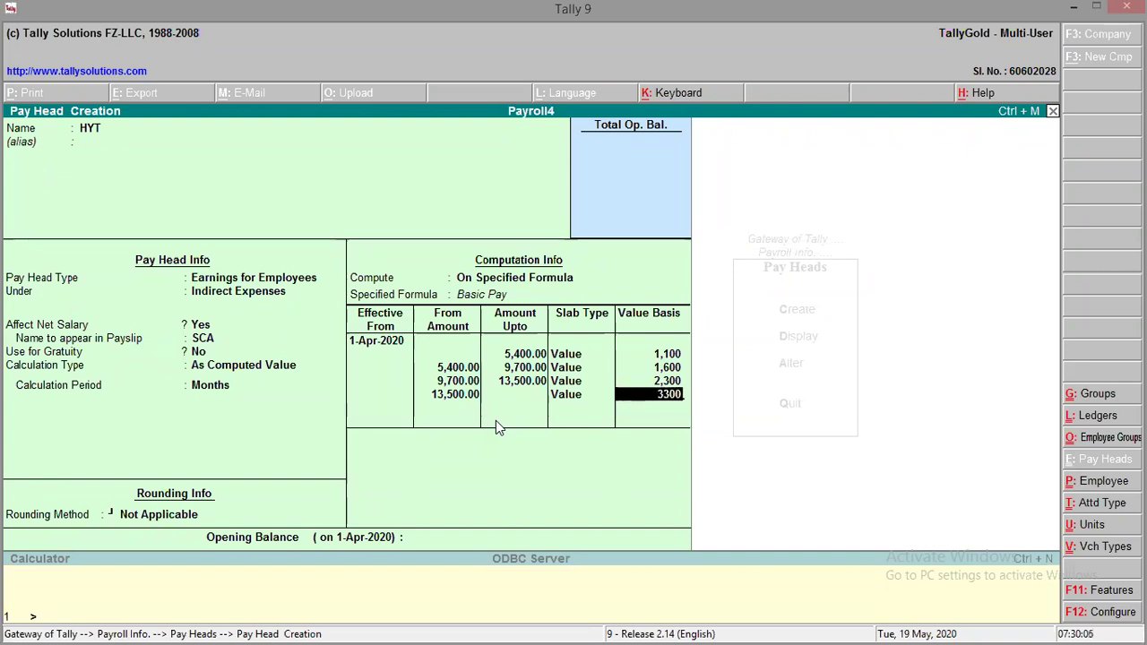
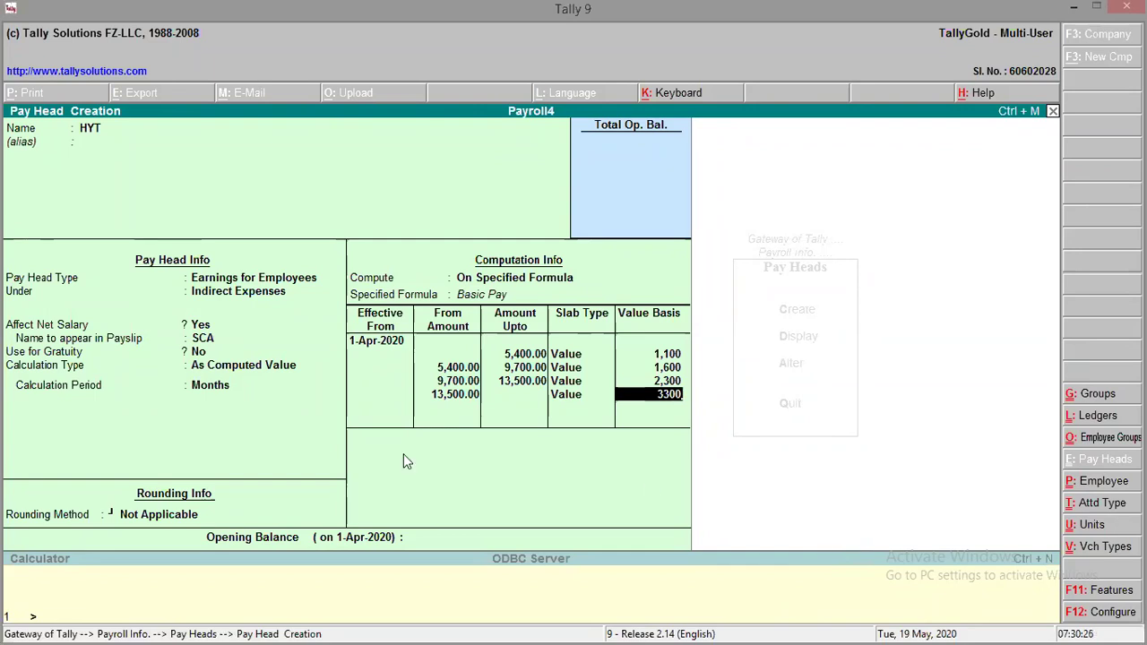
- Discard the unsaved HYT pay head and open a blank form for creating a new pay head
key(Escape)
key(Escape)
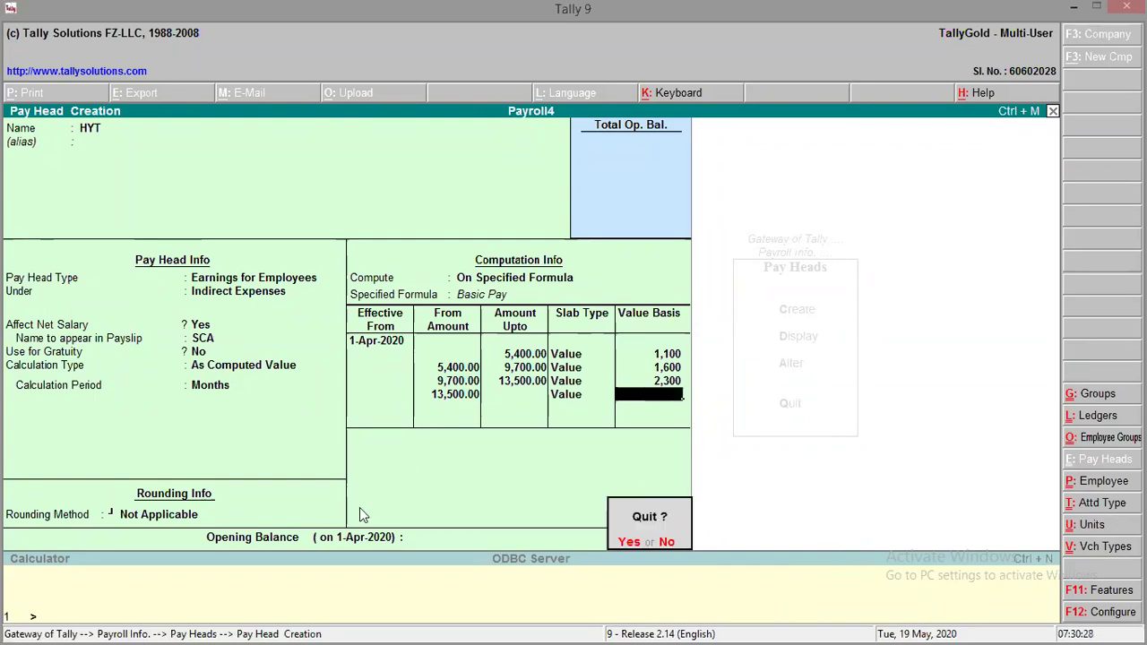
key(y)
key(Escape)
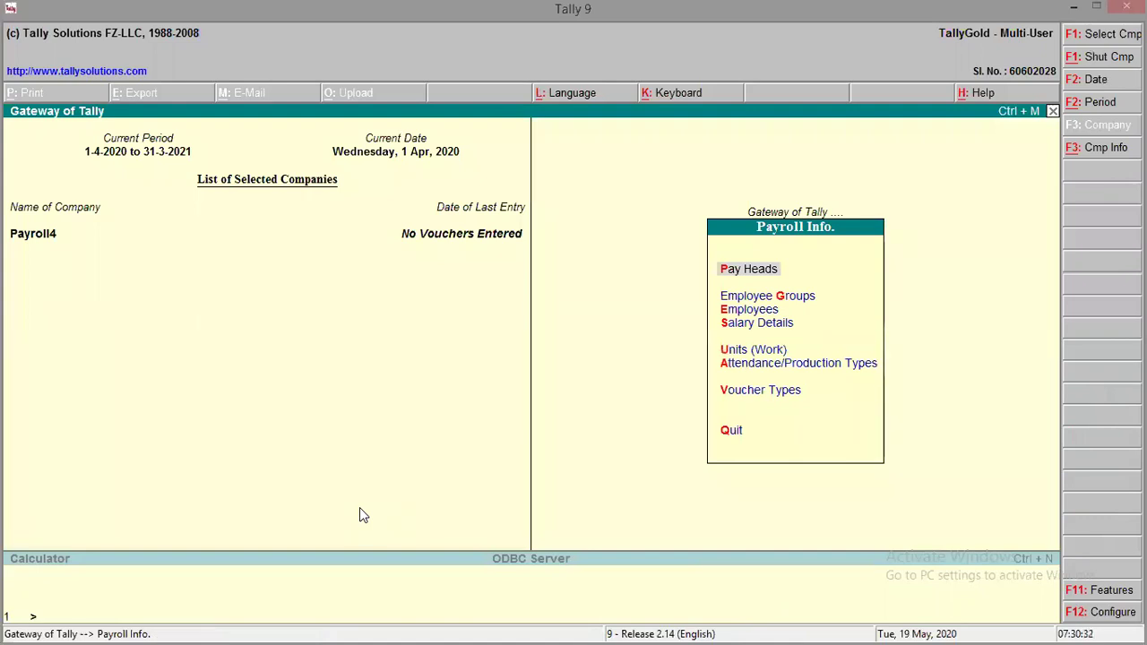
key(Return)
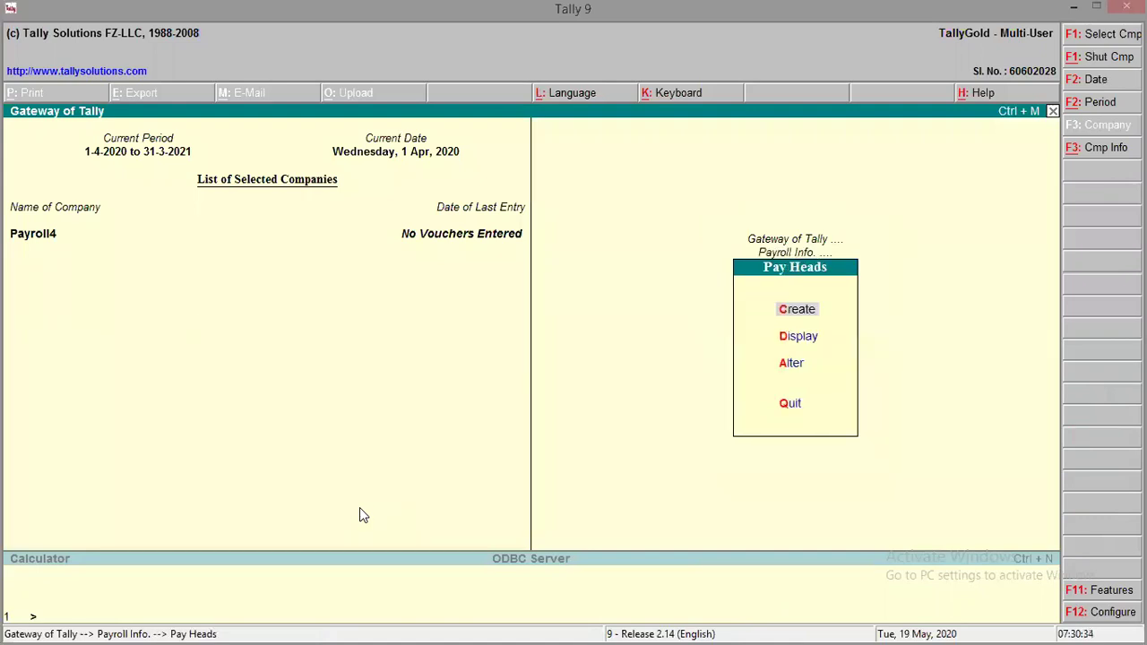
key(Return)
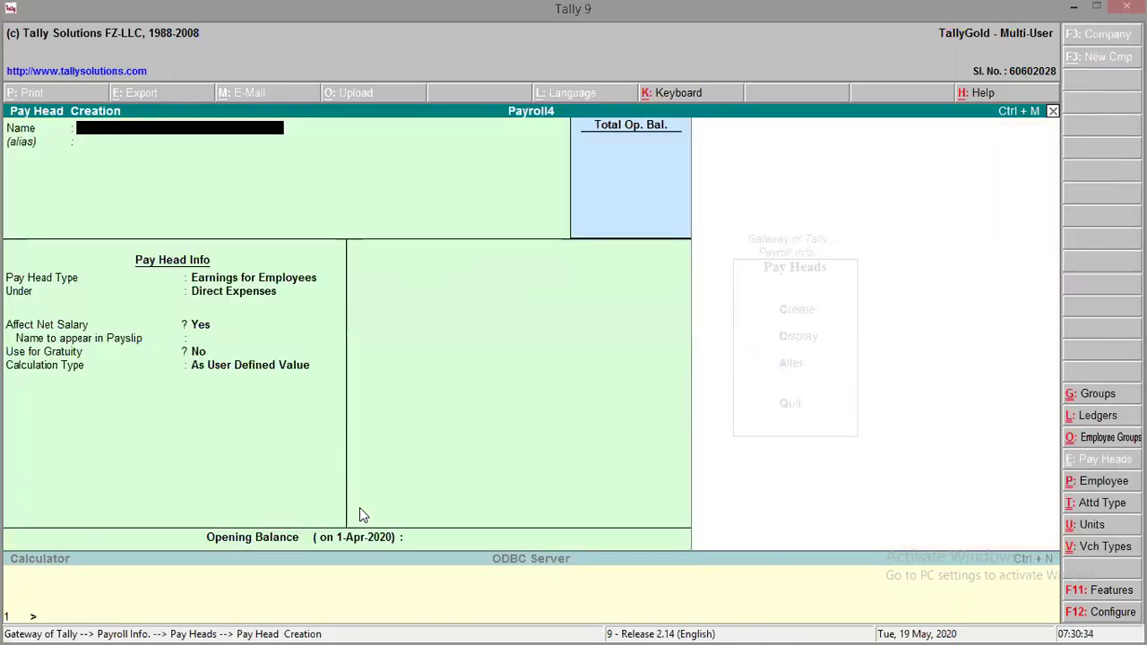
- Switch to PayRoll Question OC.pdf in Chrome, examine the other earnings rules of Exercise 4, and return to Tally 9
click(1075, 7)
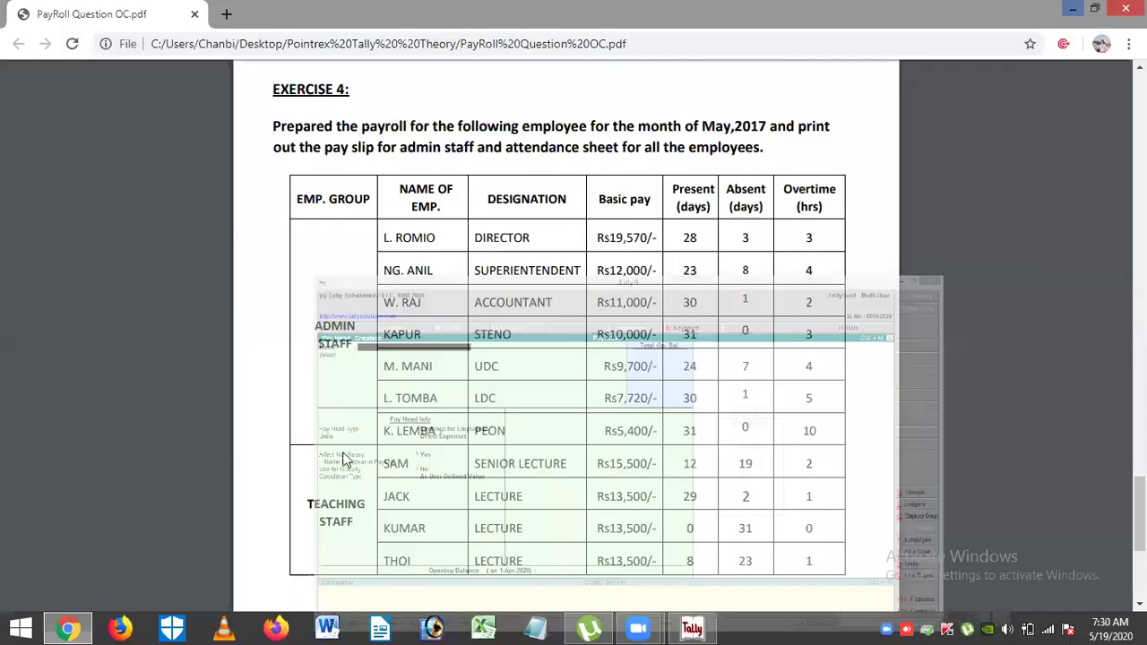
scroll(348, 468, down, 4)
scroll(348, 468, down, 2)
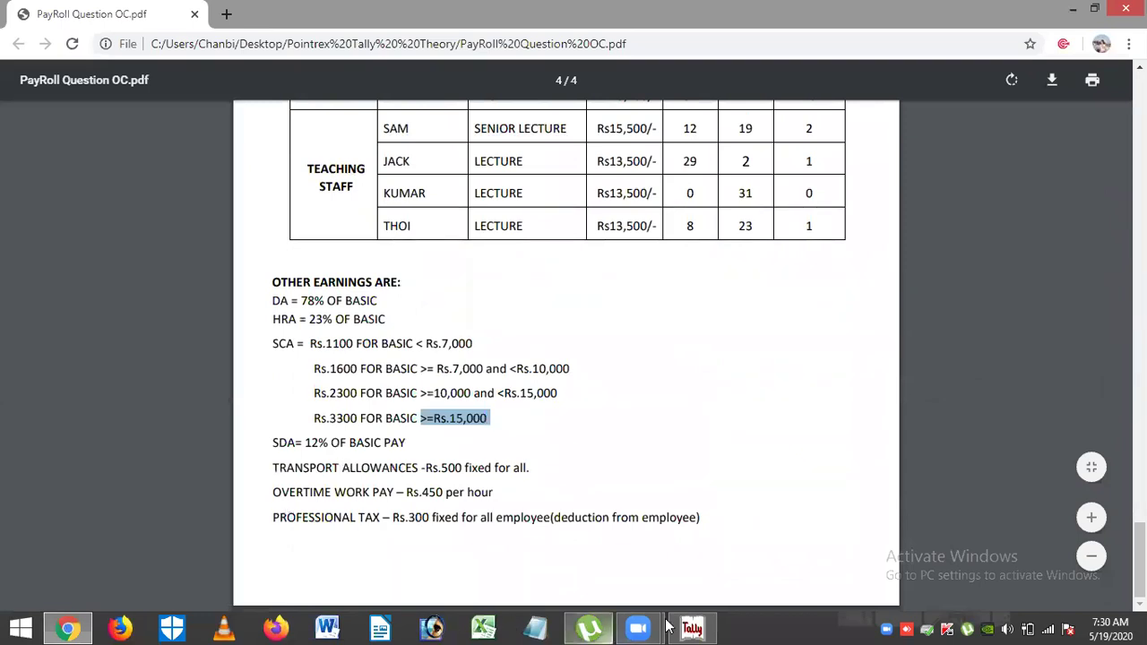
click(692, 627)
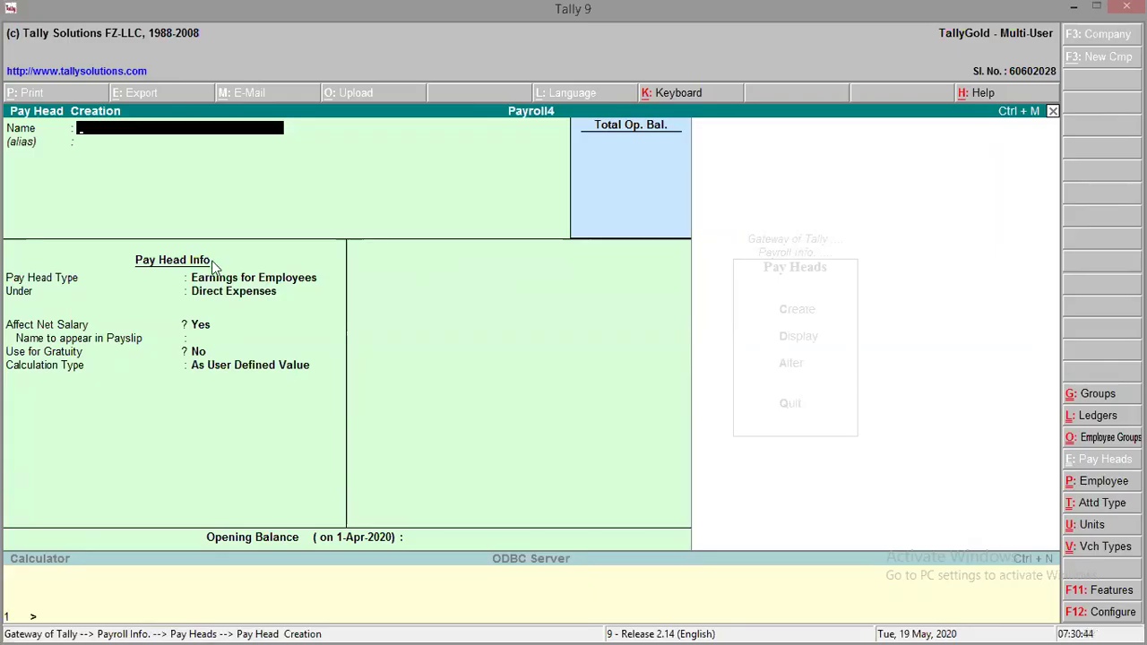
- Name the new pay head SDA as Earnings for Employees under Indirect Expenses, affecting net salary, with SDA as its payslip name
text(SDA)
key(Return)
key(Return)
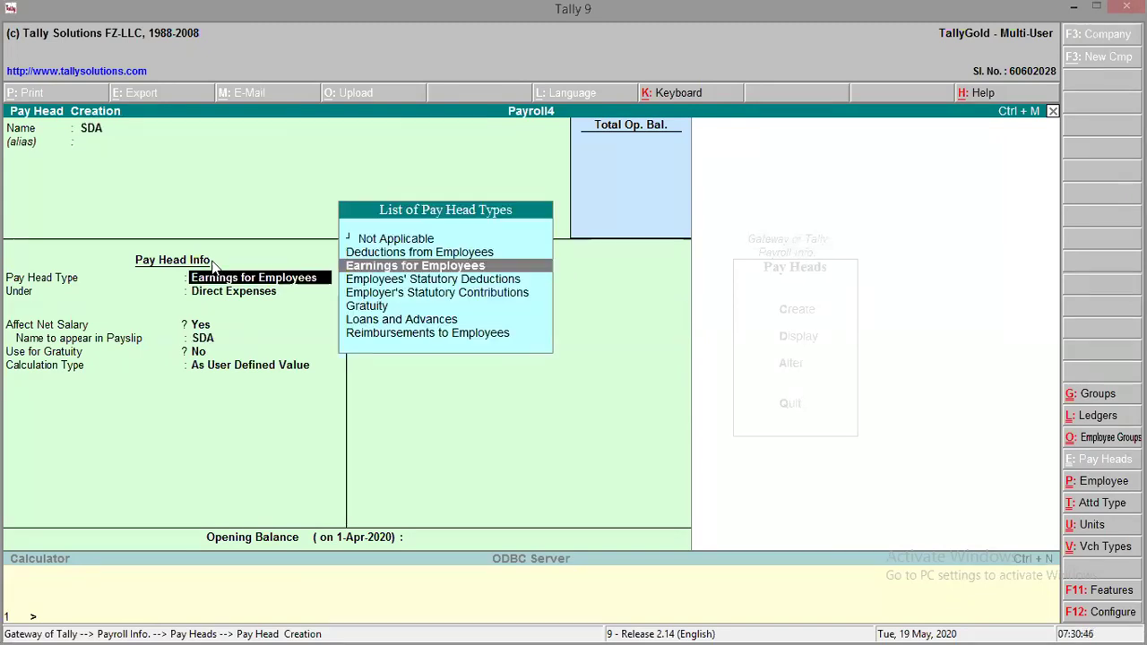
key(Return)
key(Down)
key(Return)
key(Return)
key(Return)
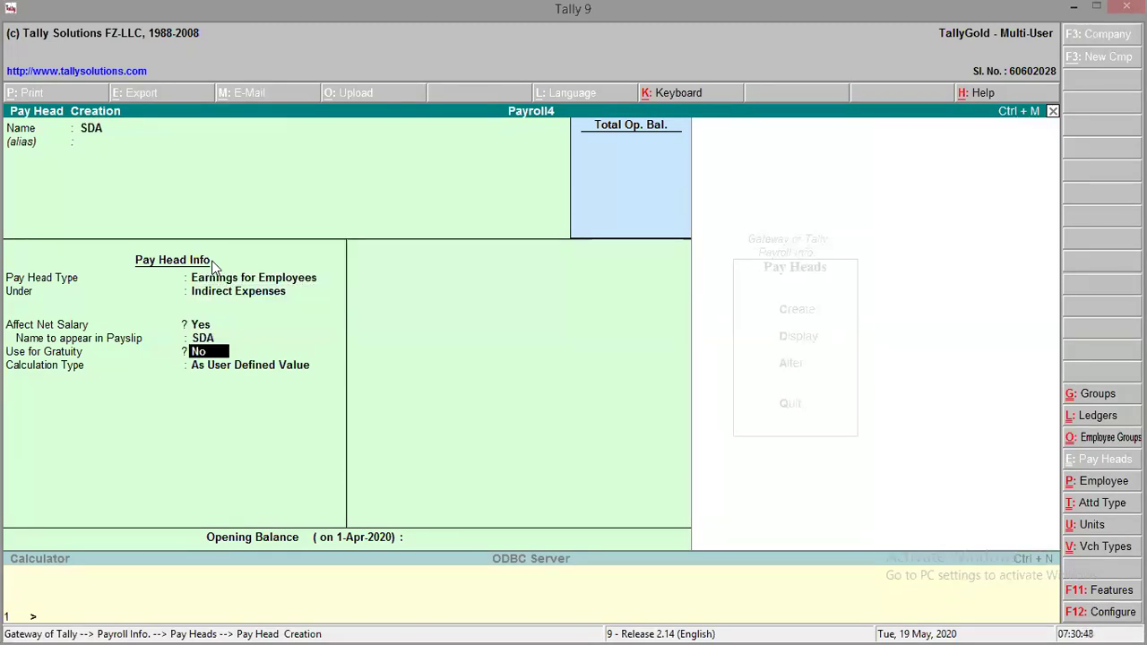
- Calculate SDA as a computed value per month, on a specified formula based on Basic Pay
key(Return)
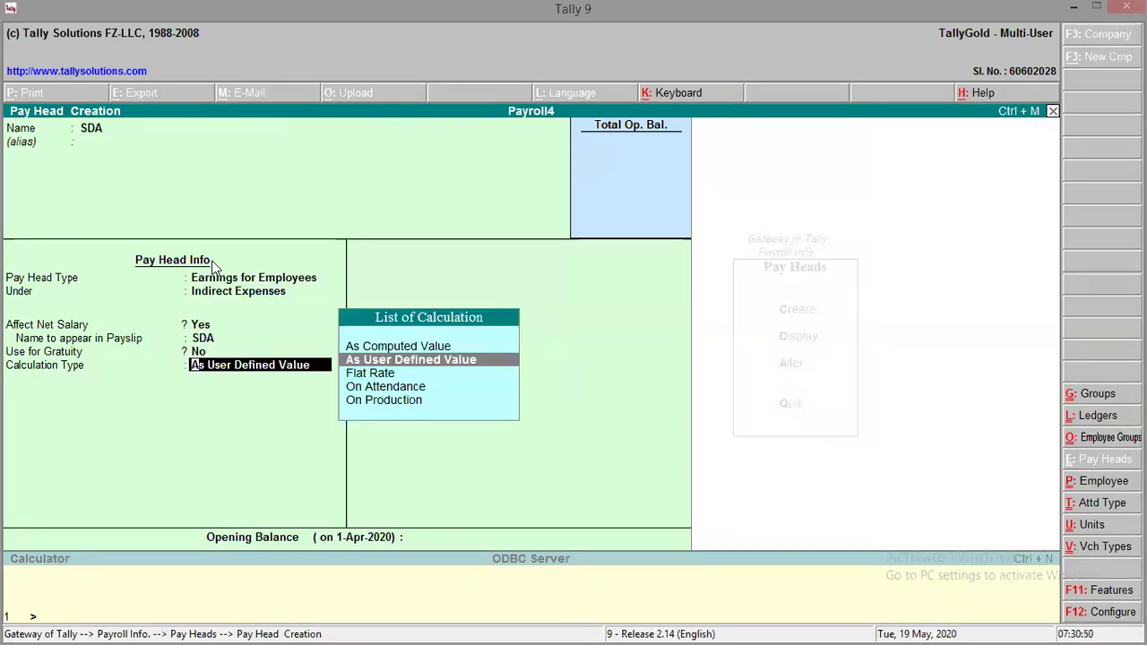
key(Up)
key(Return)
key(Return)
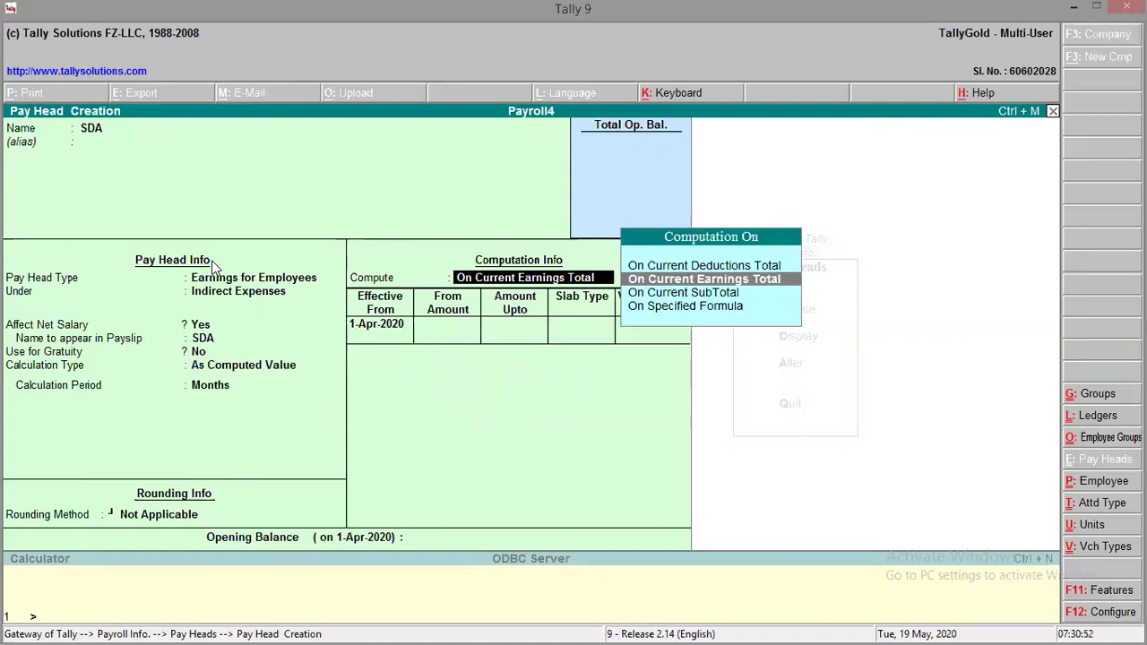
key(Down)
key(Down)
key(Return)
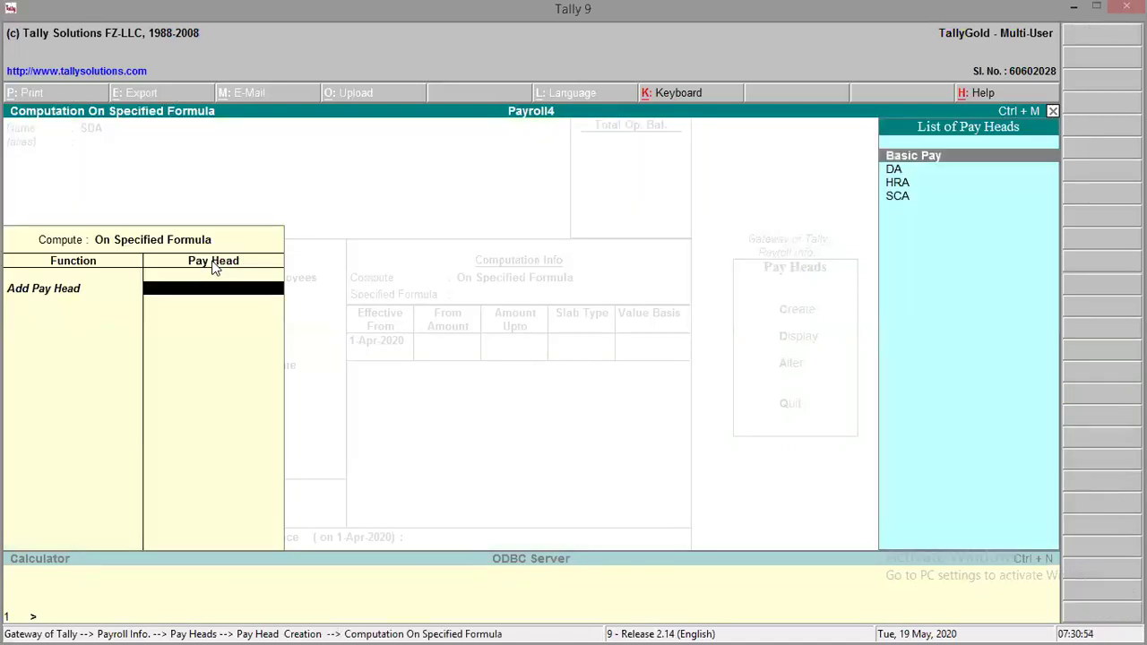
key(Return)
key(Return)
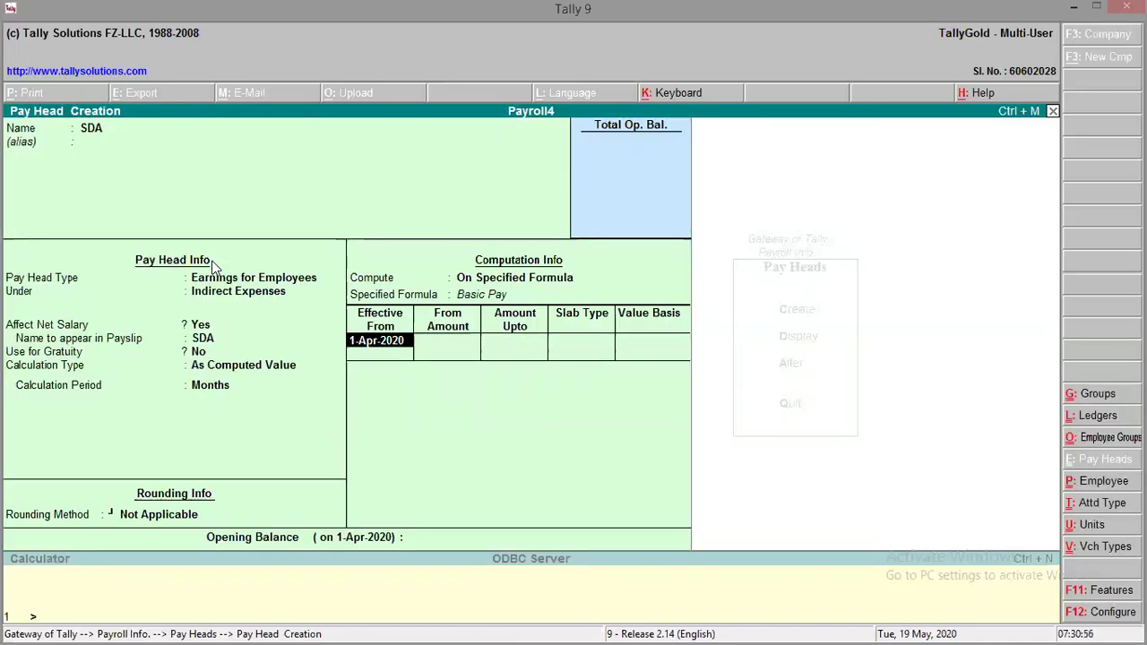
- Add a 12% slab effective from 1-May-2020 with no amount limit, and save the SDA pay head
text(1-5)
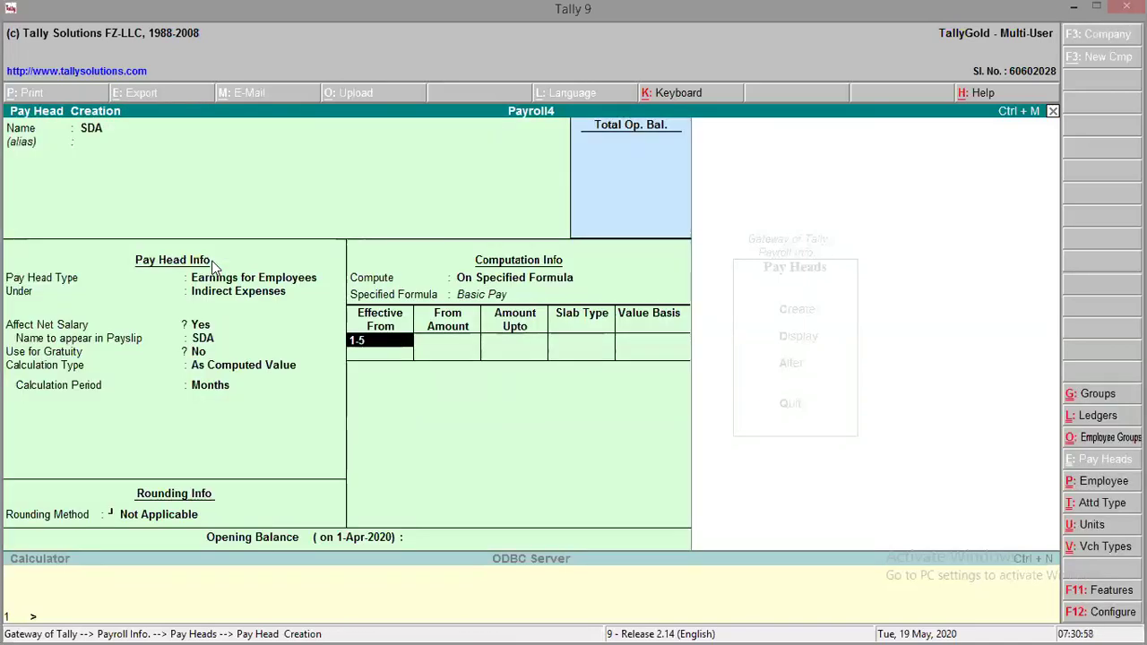
key(Return)
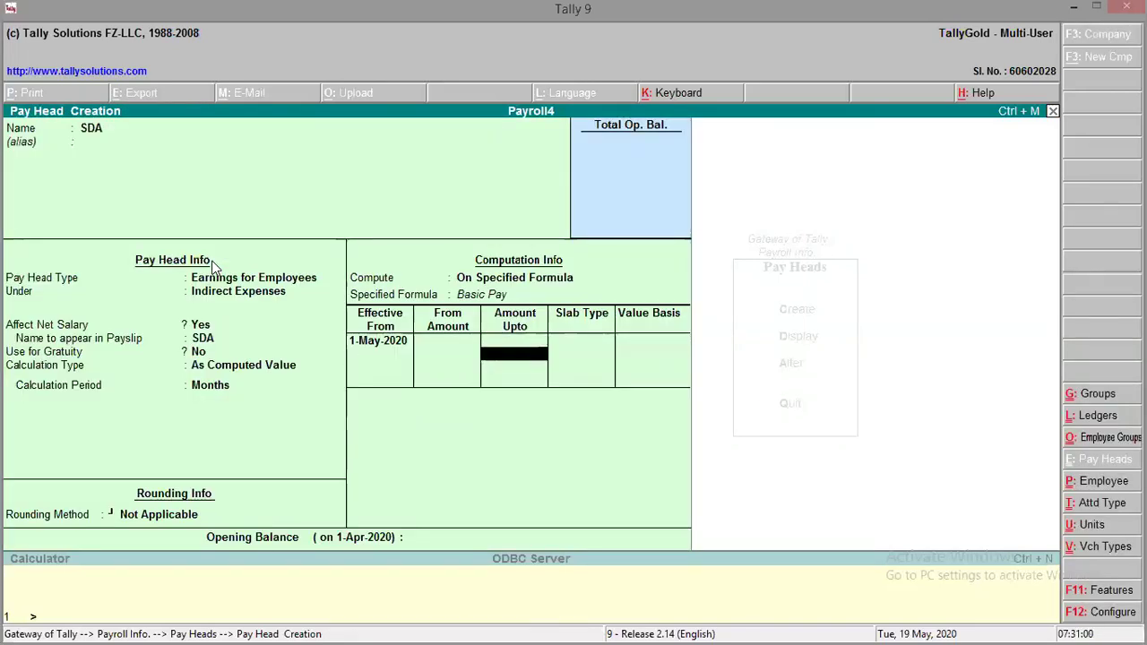
key(Return)
key(Down)
key(Up)
key(Return)
text(12)
key(Return)
key(Return)
key(Return)
key(Return)
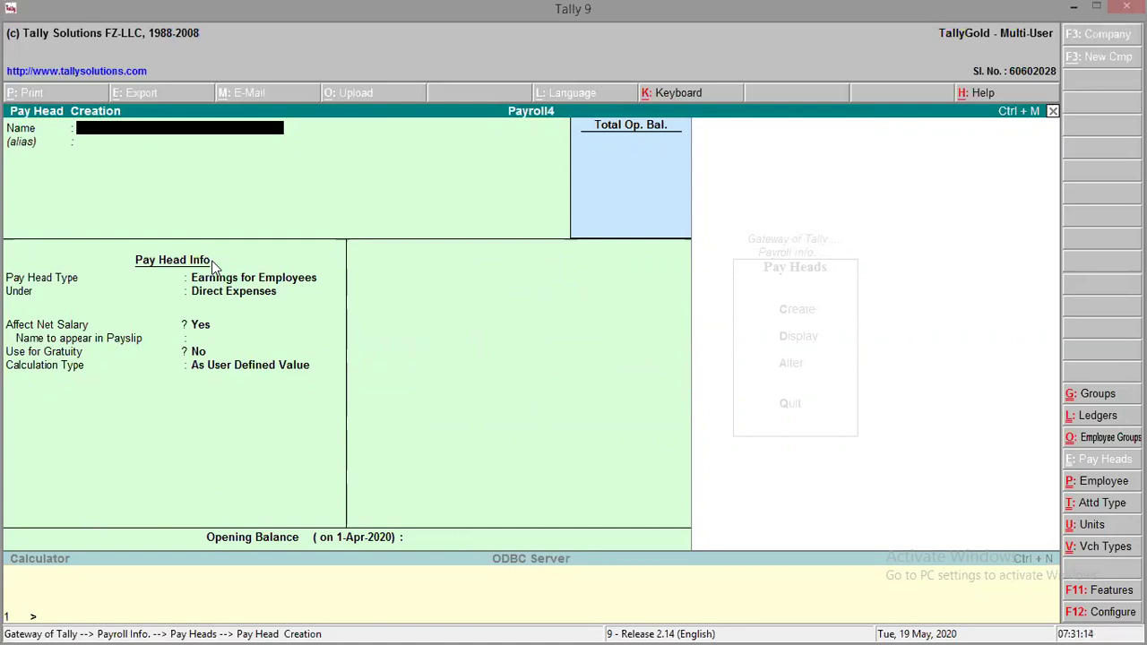
- Name the next pay head TRANSPORT ALLOWANCE as Earnings for Employees under Indirect Expenses, affecting net salary
text(TRANSPORT ALLO)
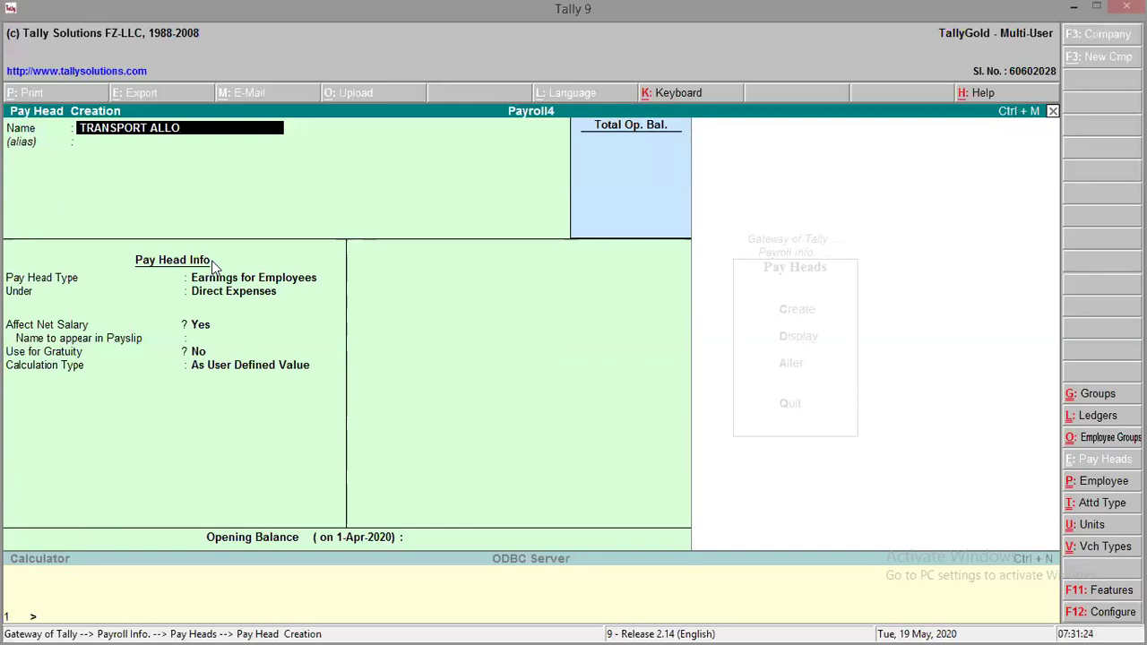
text(WANCE)
key(Return)
key(Return)
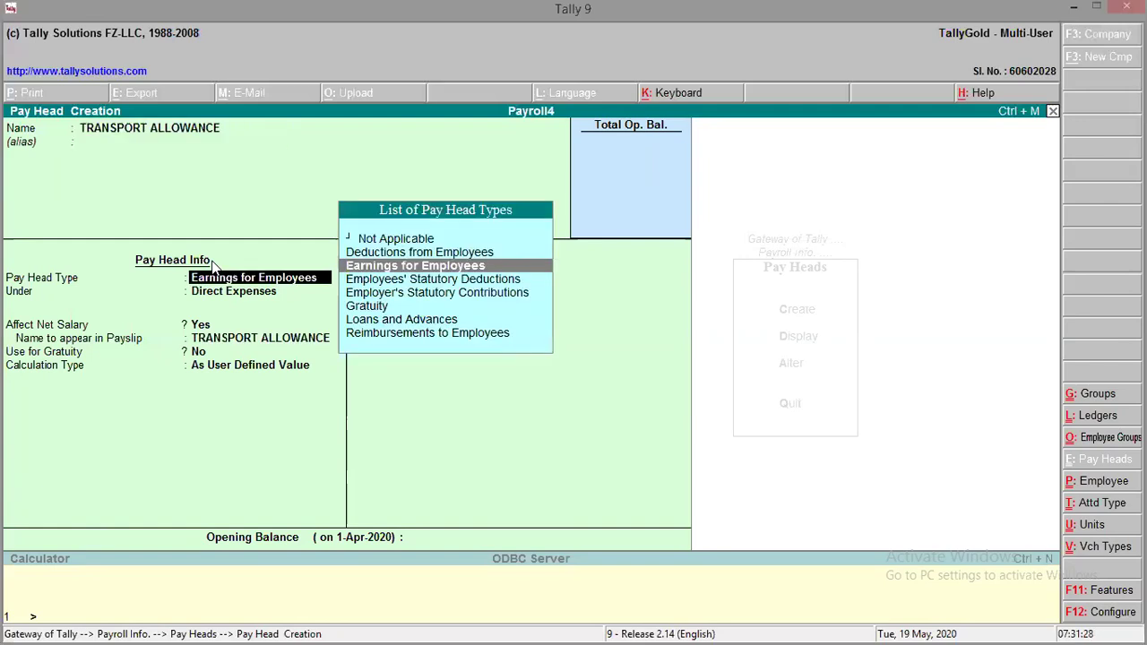
key(Return)
key(Down)
key(Return)
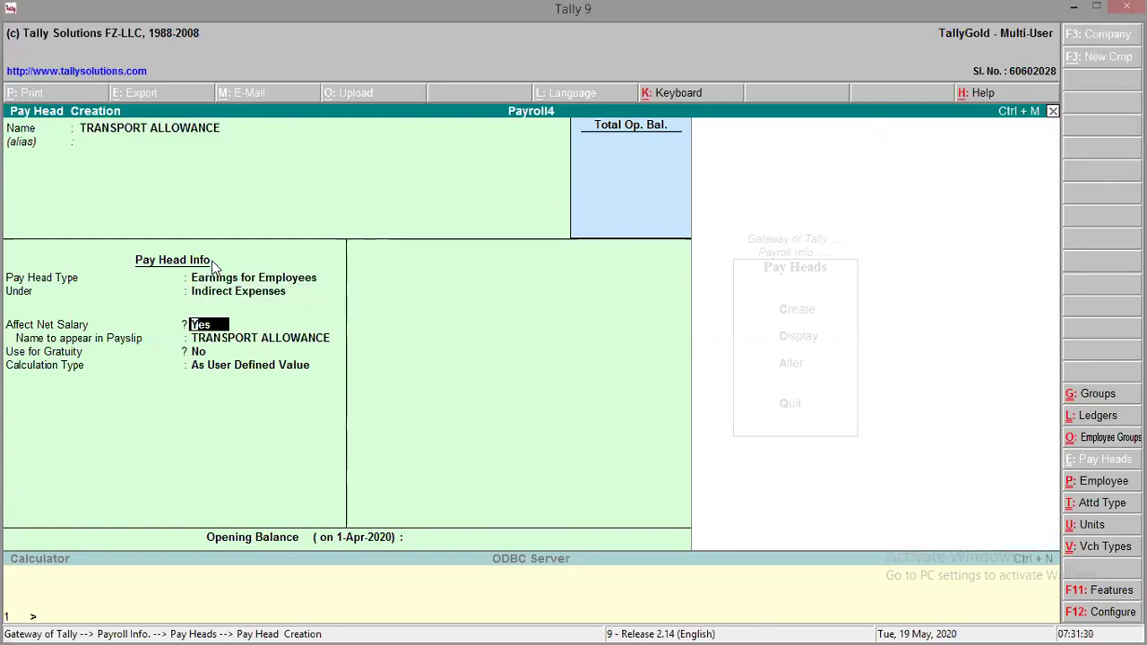
key(Return)
key(Return)
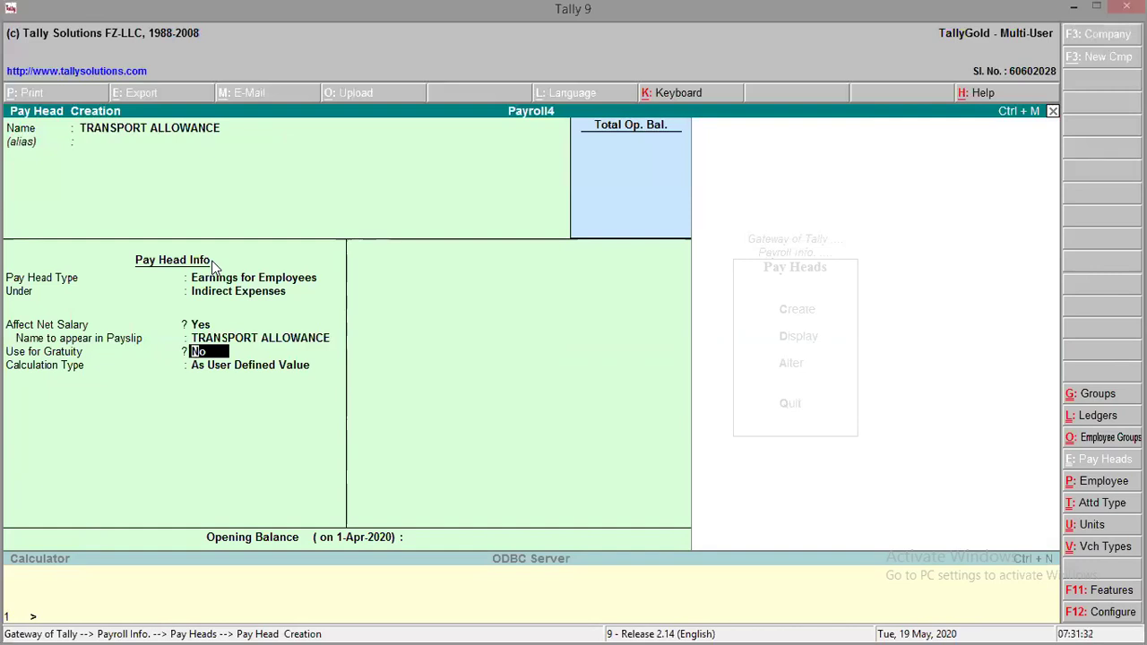
- Set the transport allowance to a flat rate with a calculation period of months, without rounding, and save the pay head
key(Return)
key(Down)
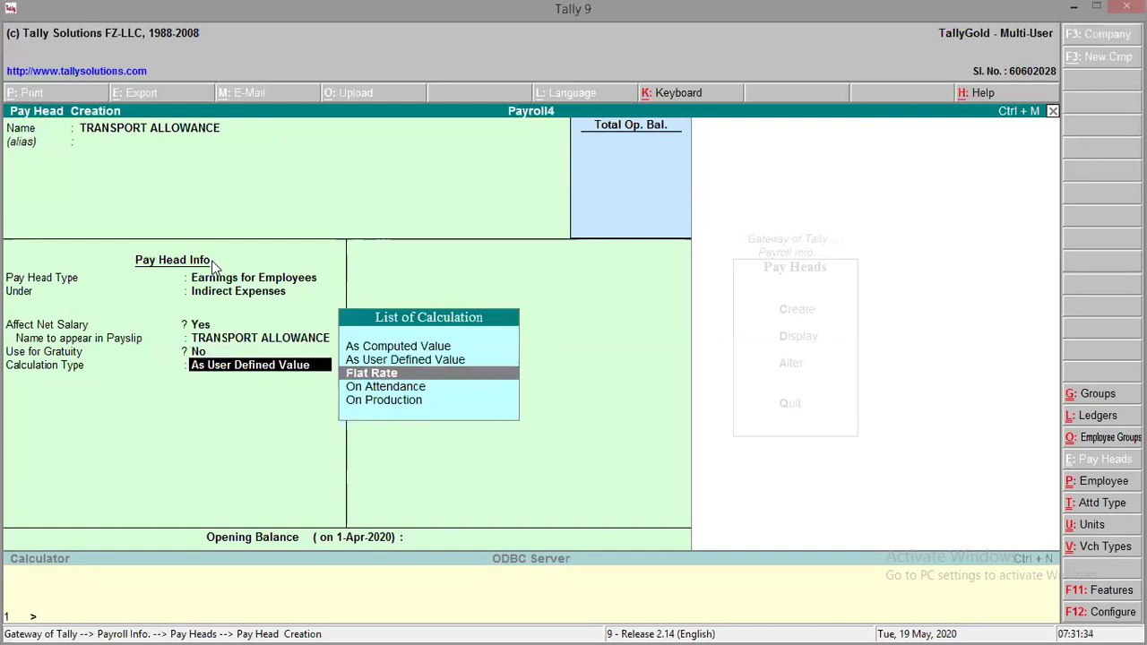
key(Return)
key(Down)
key(Down)
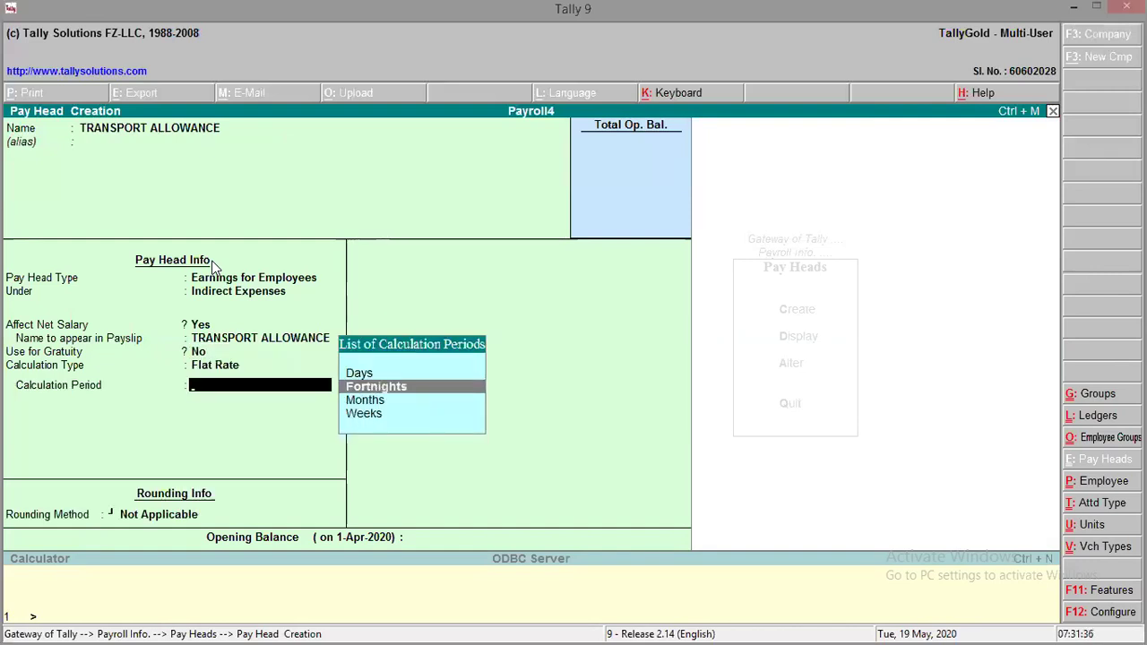
key(Return)
key(Return)
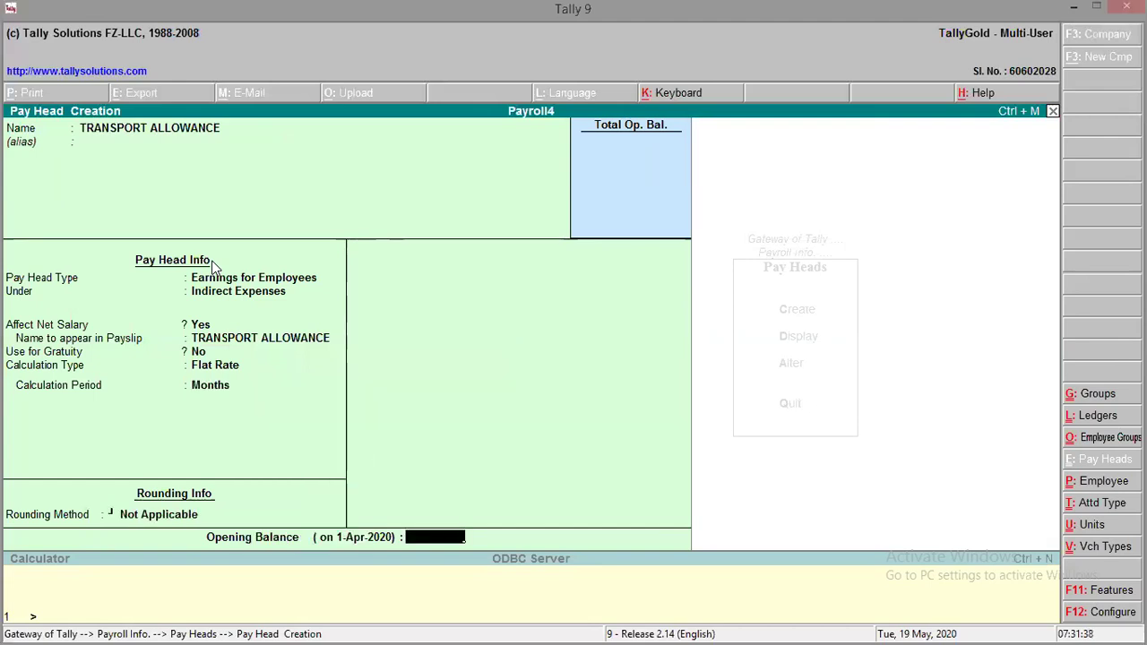
key(Return)
key(Return)
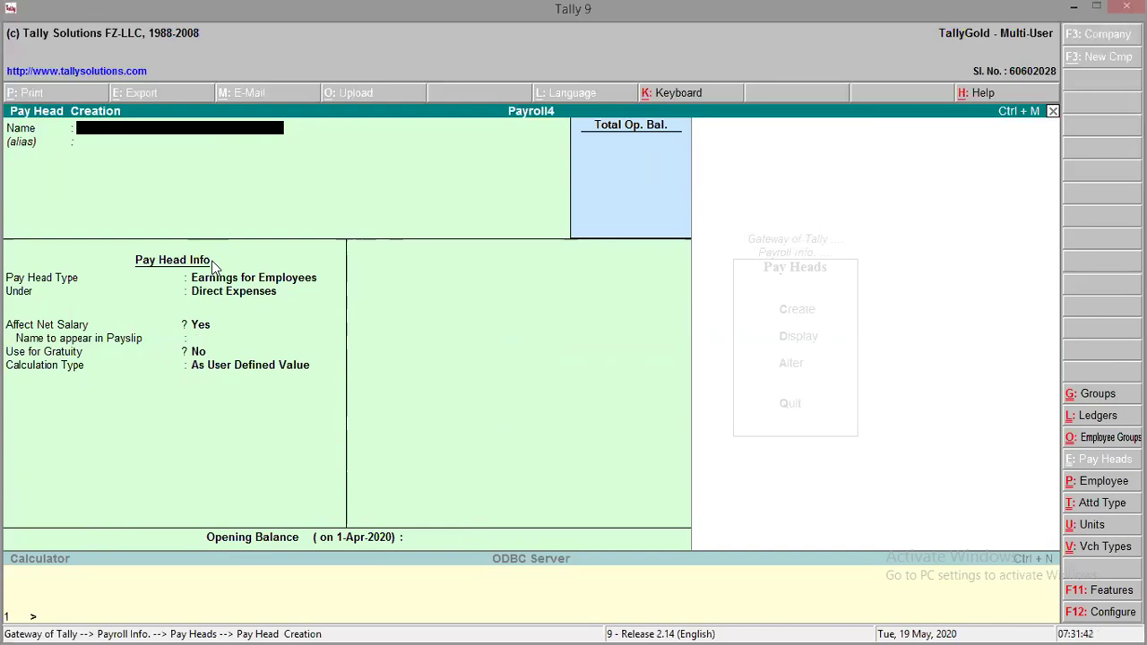
- Name the next pay head OVERTIME WORK PAY as Earnings for Employees under Indirect Expenses, affecting net salary
text(OVERTIME WORK PAY)
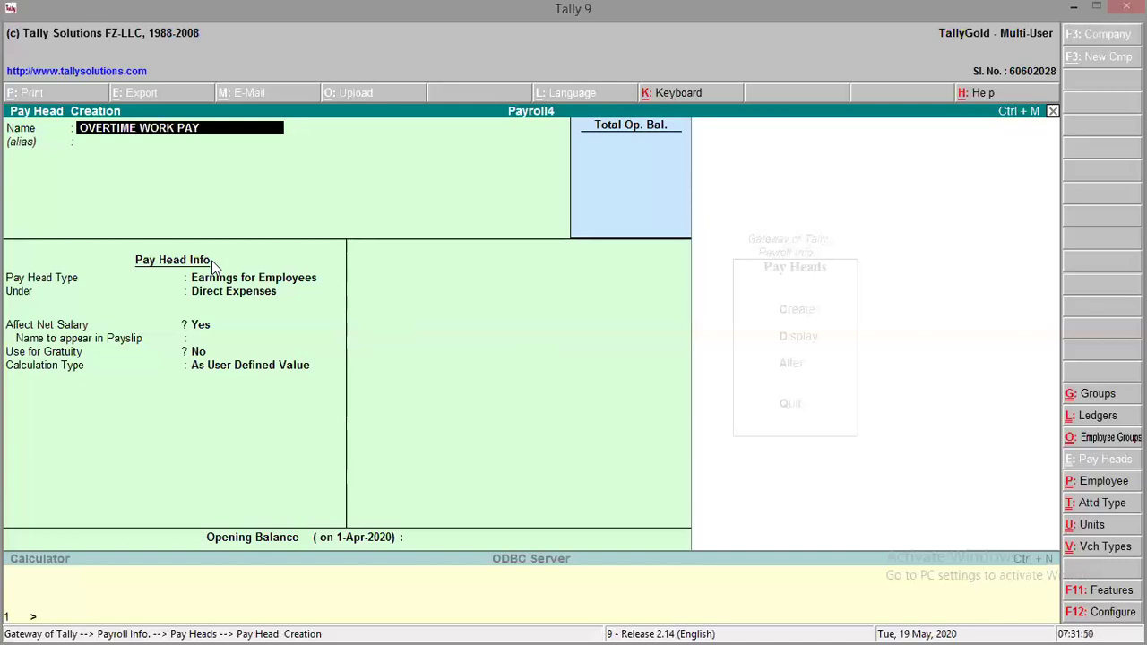
key(Return)
key(Return)
key(Return)
key(Down)
key(Return)
key(Return)
key(Return)
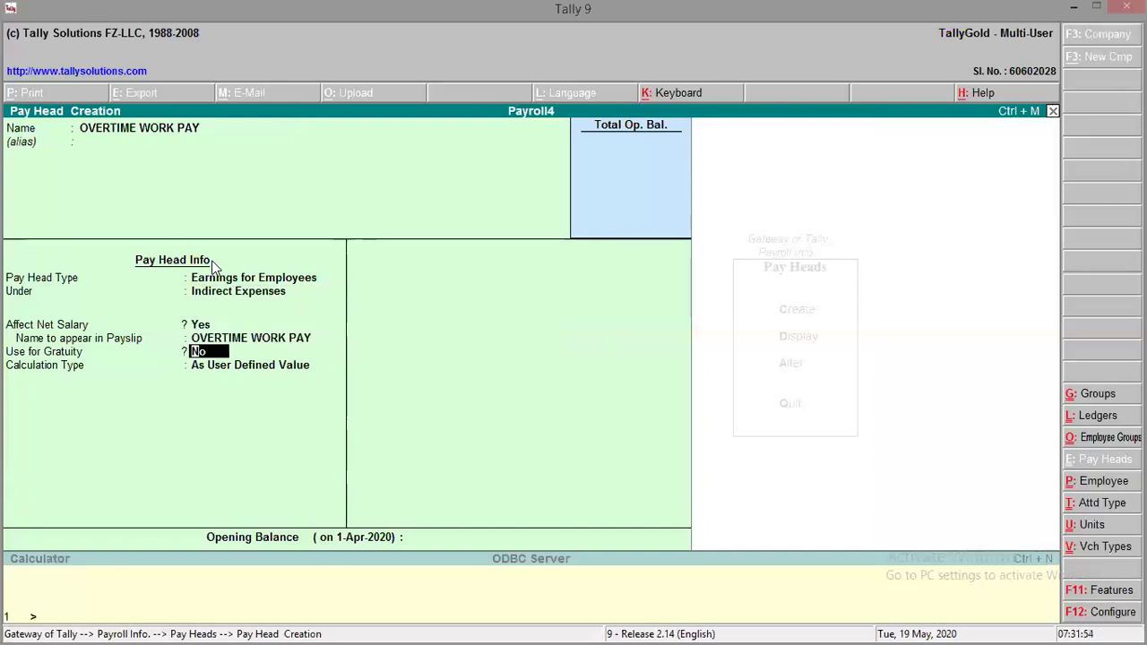
- Calculate the overtime work pay on production with the Overtime production type, without rounding, and save the pay head
key(Return)
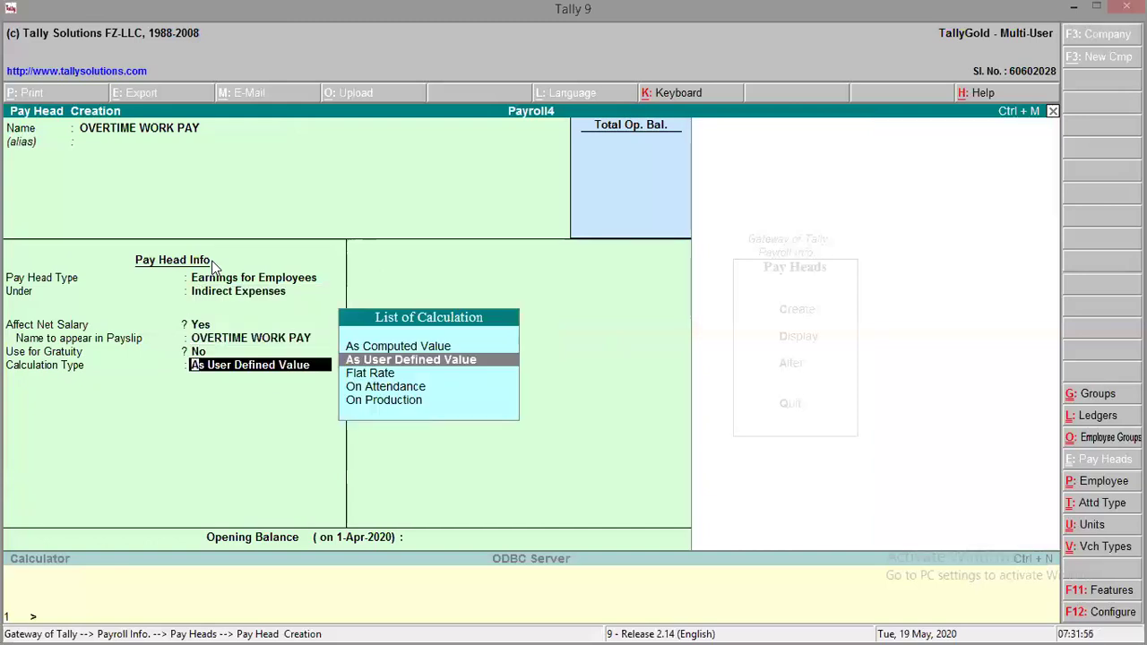
key(Down)
key(Down)
key(Down)
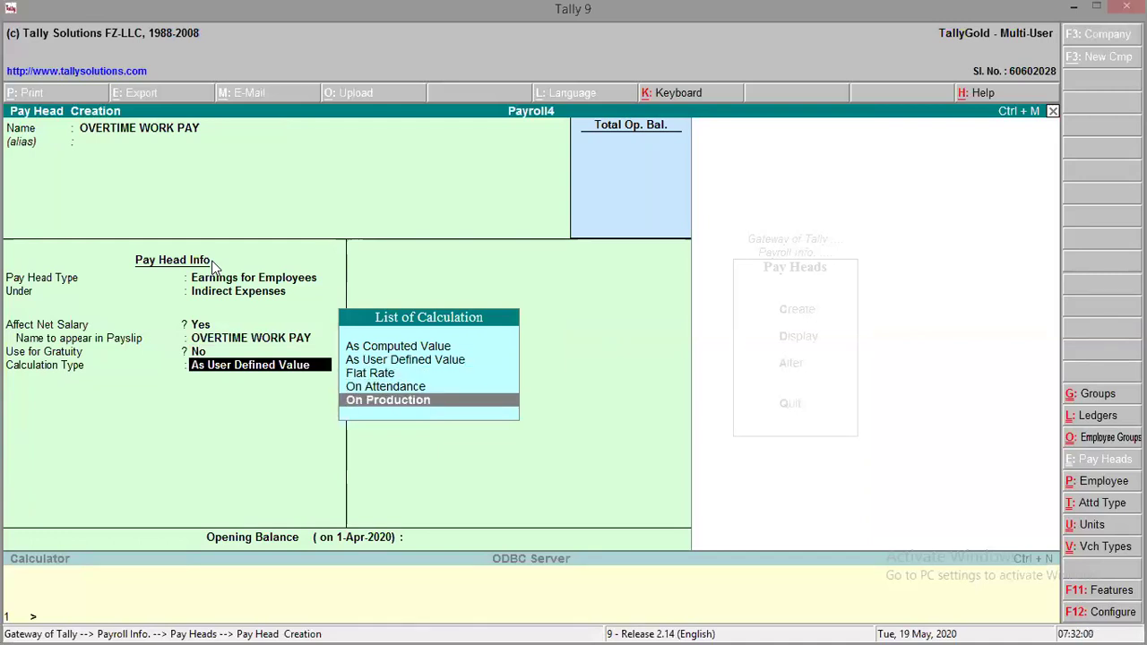
key(Return)
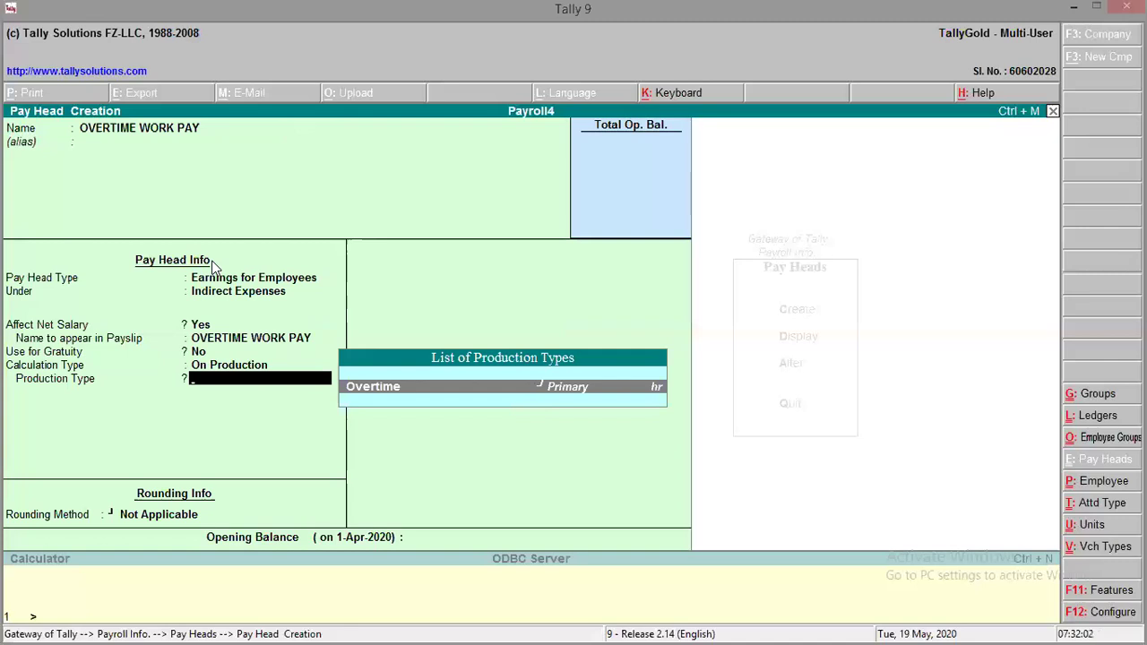
click(373, 388)
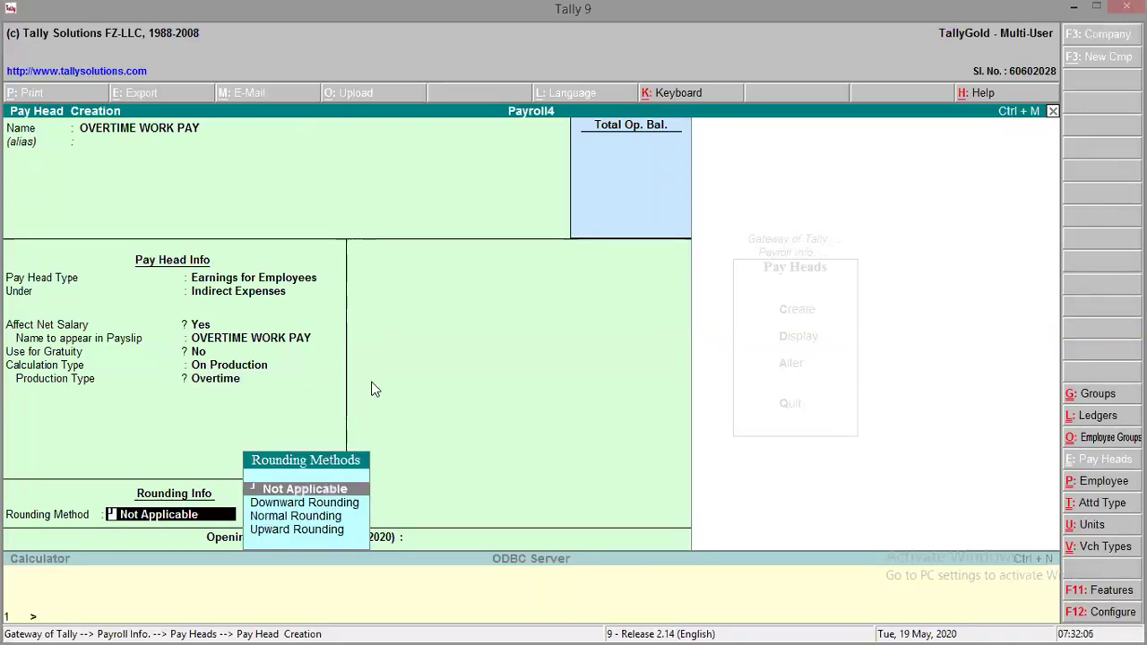
key(Return)
key(Return)
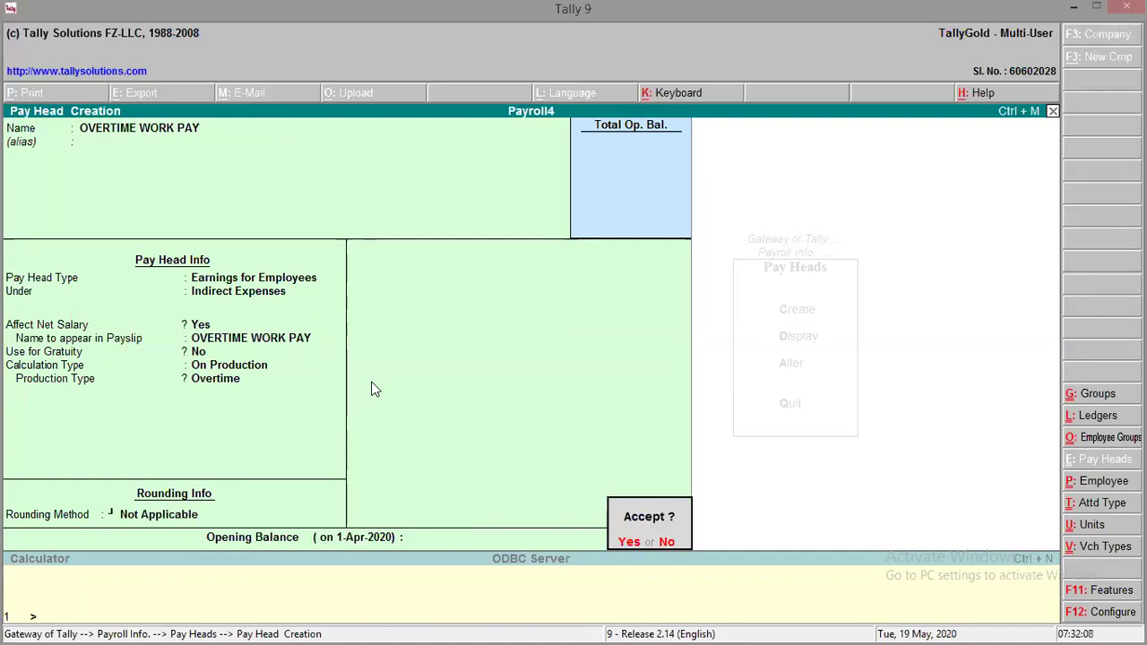
key(Return)
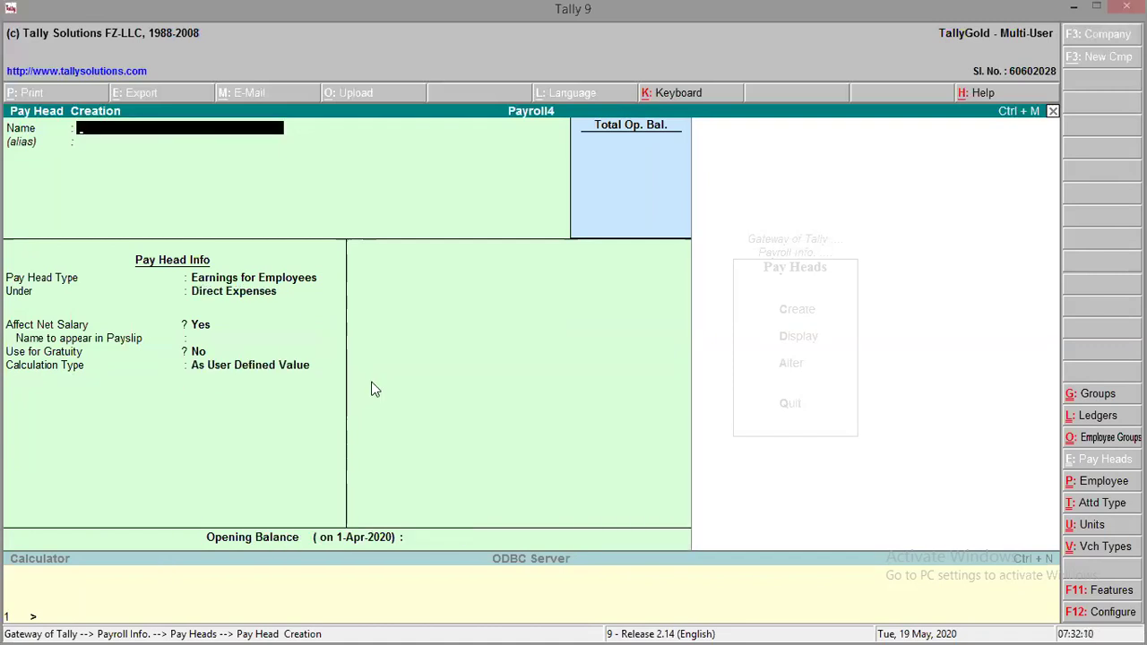
- Name the next pay head PROFESSIONAL TAX as Earnings for Employees under Indirect Expenses, affecting net salary and not used for gratuity
text(PROFESSION)
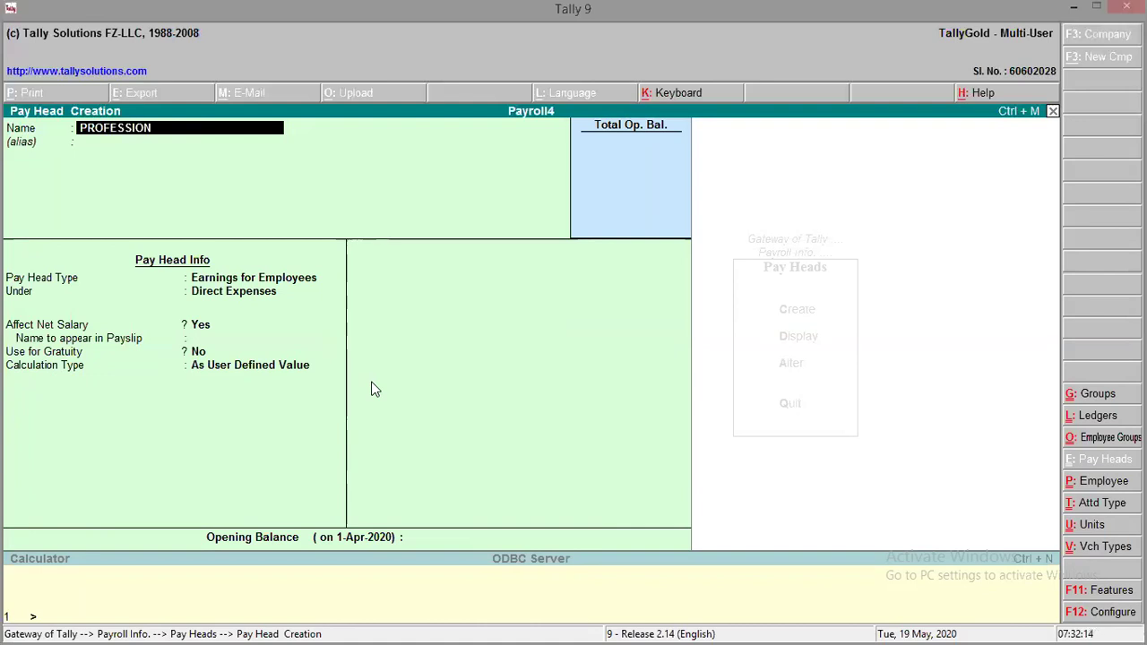
text(AL TAX)
key(Return)
key(Return)
key(Return)
key(Down)
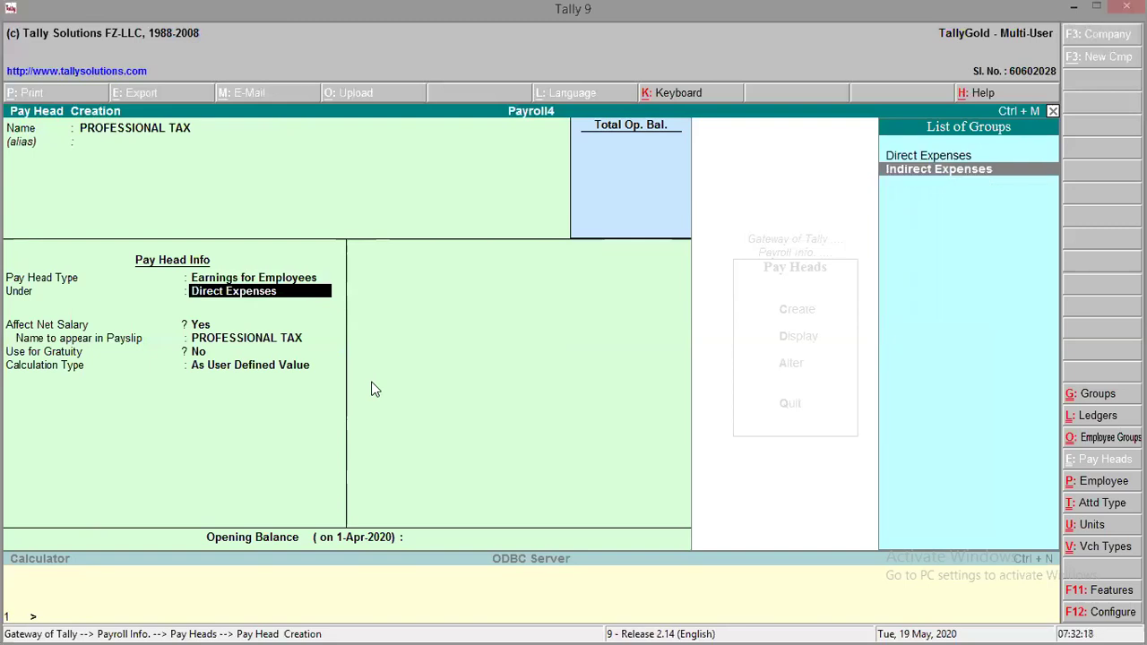
key(Return)
key(Return)
key(Return)
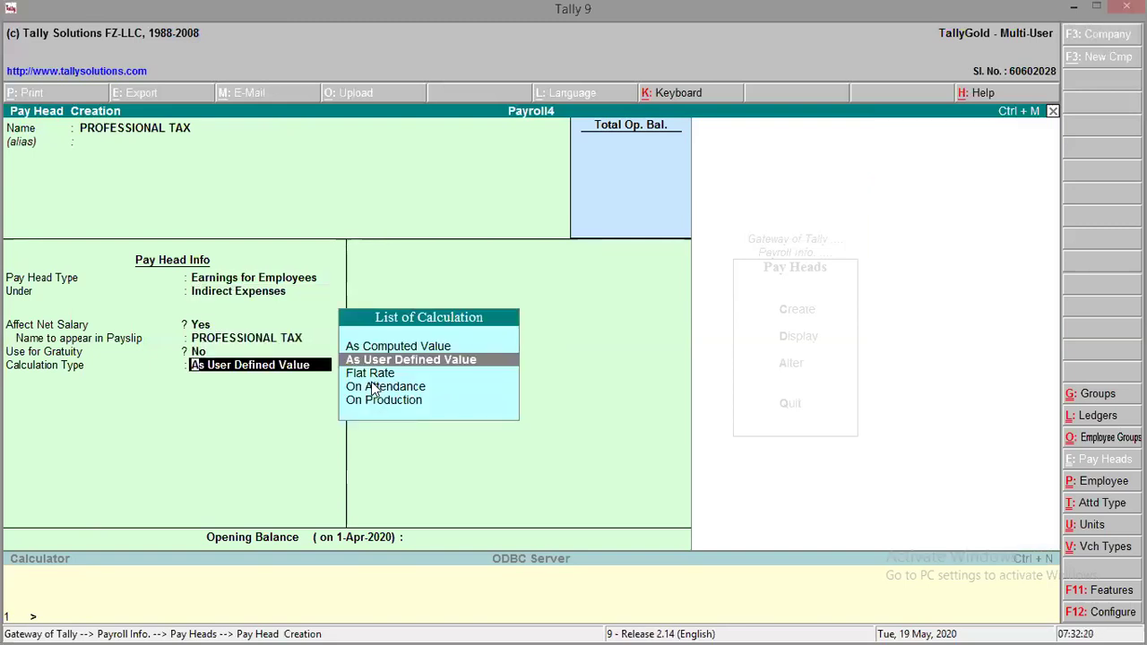
- Set the professional tax to a flat rate with a calculation period of months, without rounding, save it and leave pay head creation
key(Down)
key(Return)
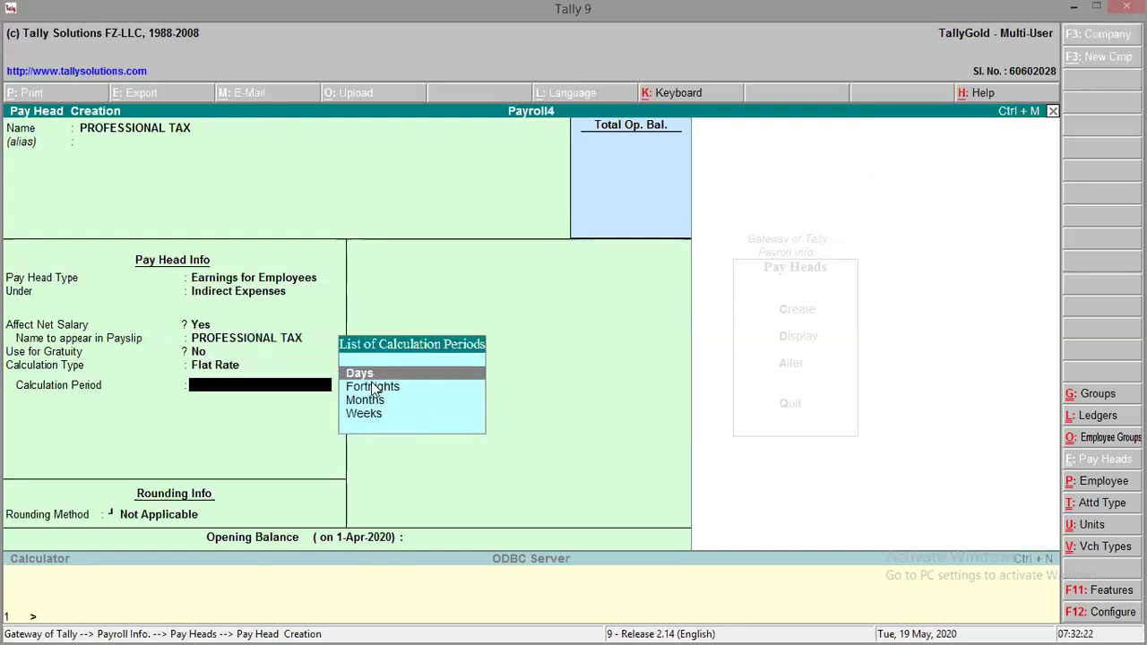
key(Down)
key(Down)
key(Return)
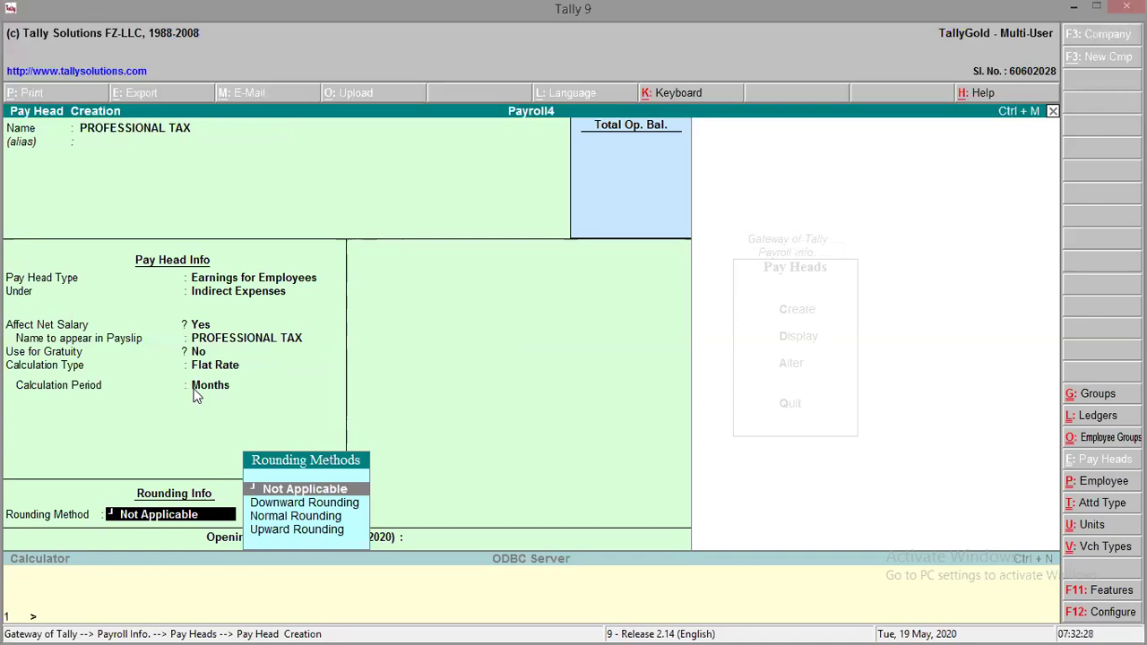
key(Return)
key(Return)
key(Escape)
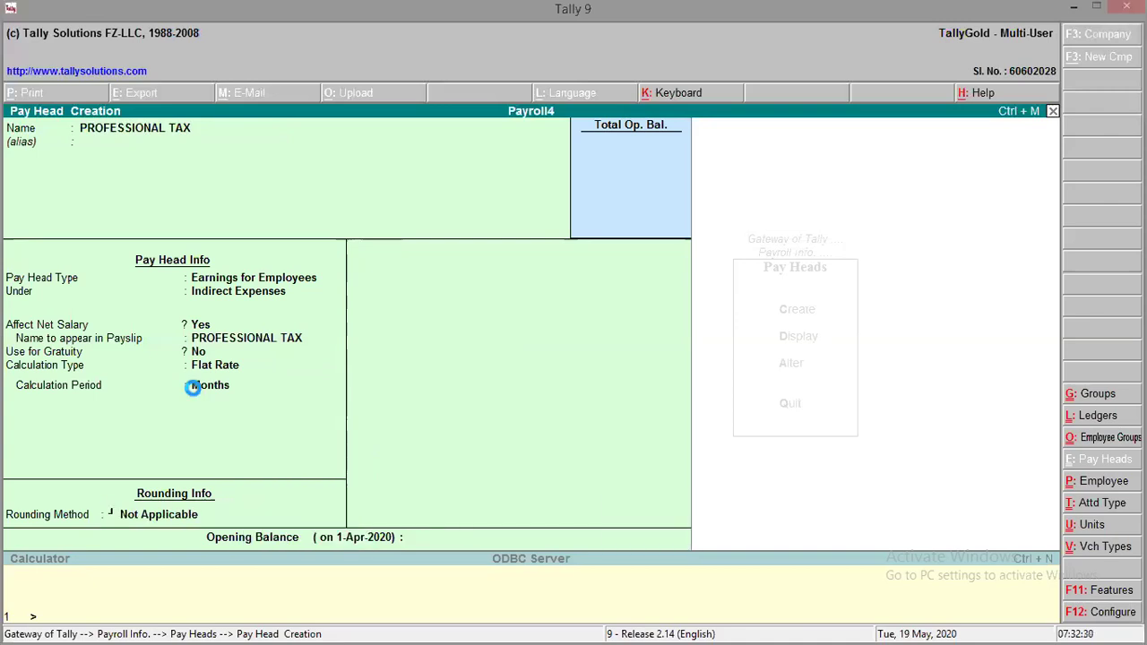
key(Return)
key(Return)
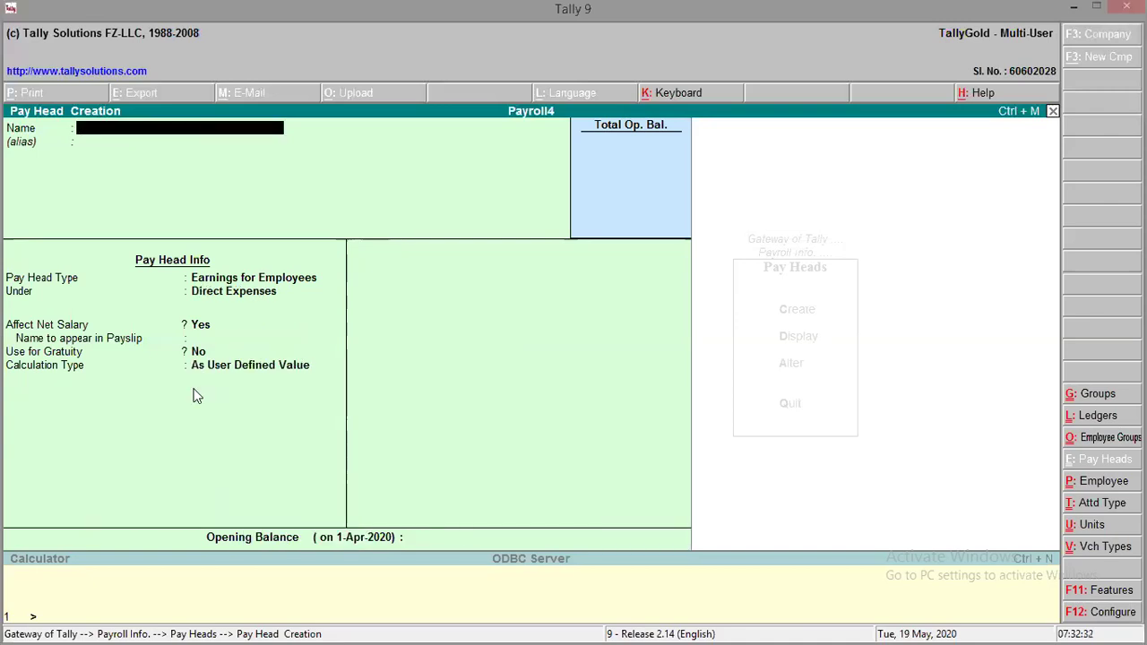
key(Escape)
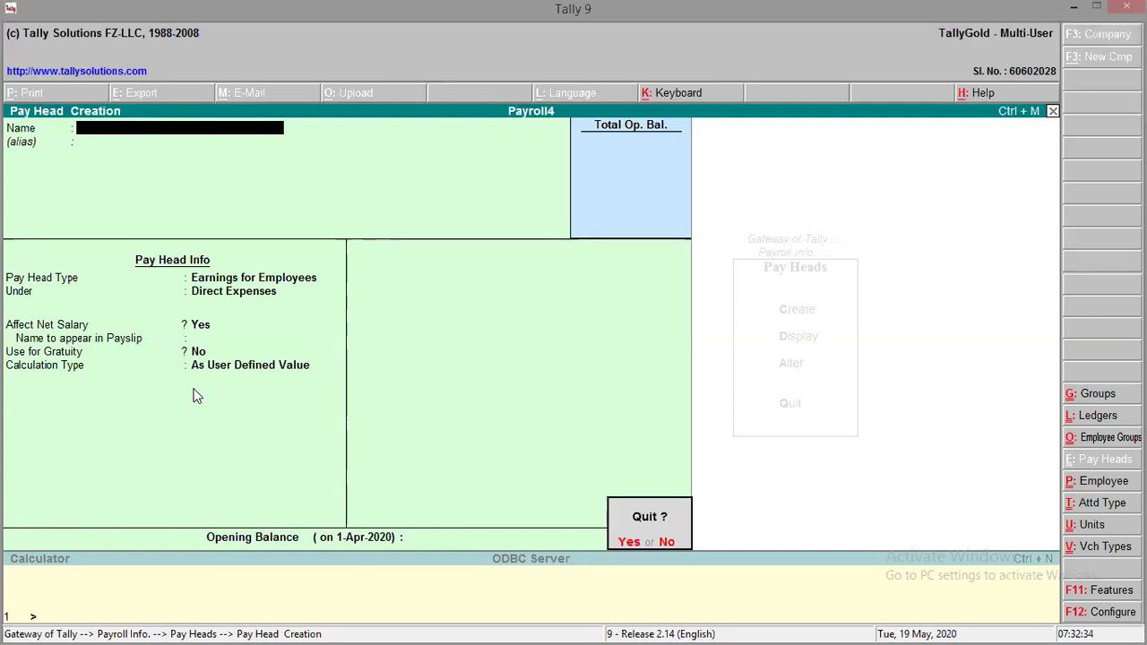
key(y)
key(Escape)
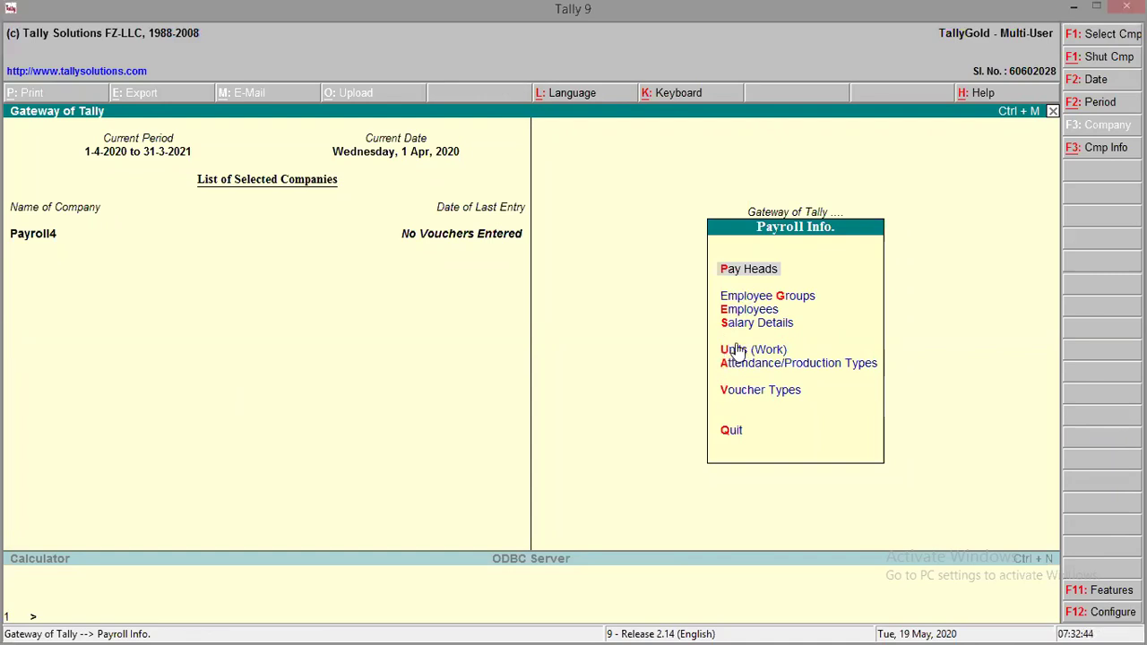
- Start creating salary details for the employee listed third among the groups and employees
key(Down)
key(Down)
key(Down)
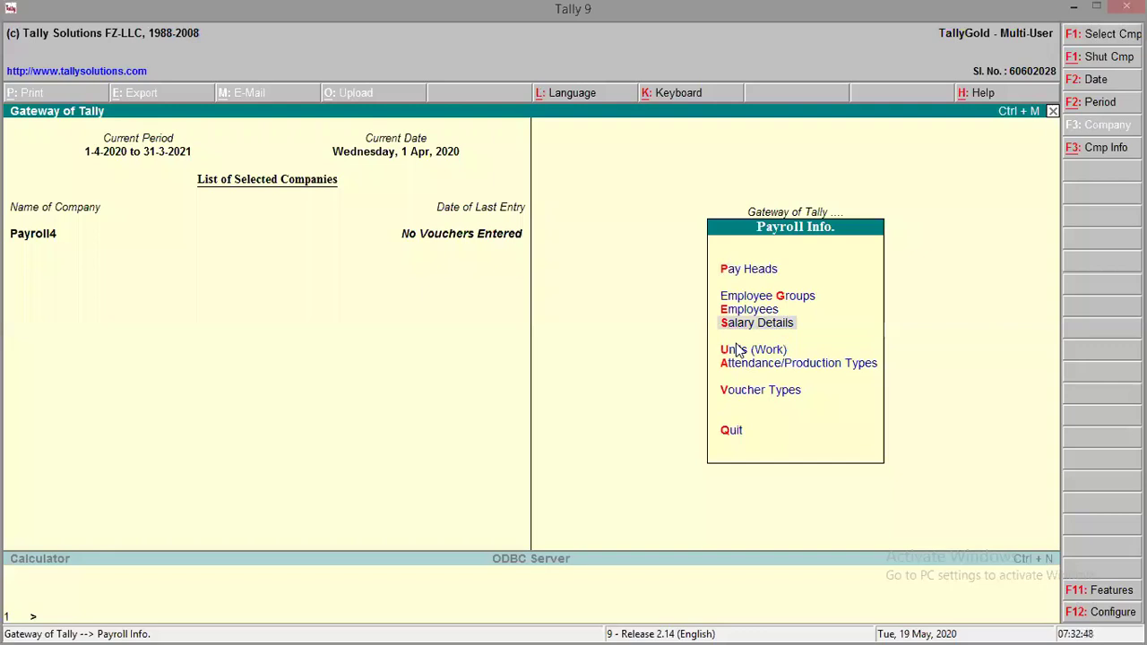
key(Return)
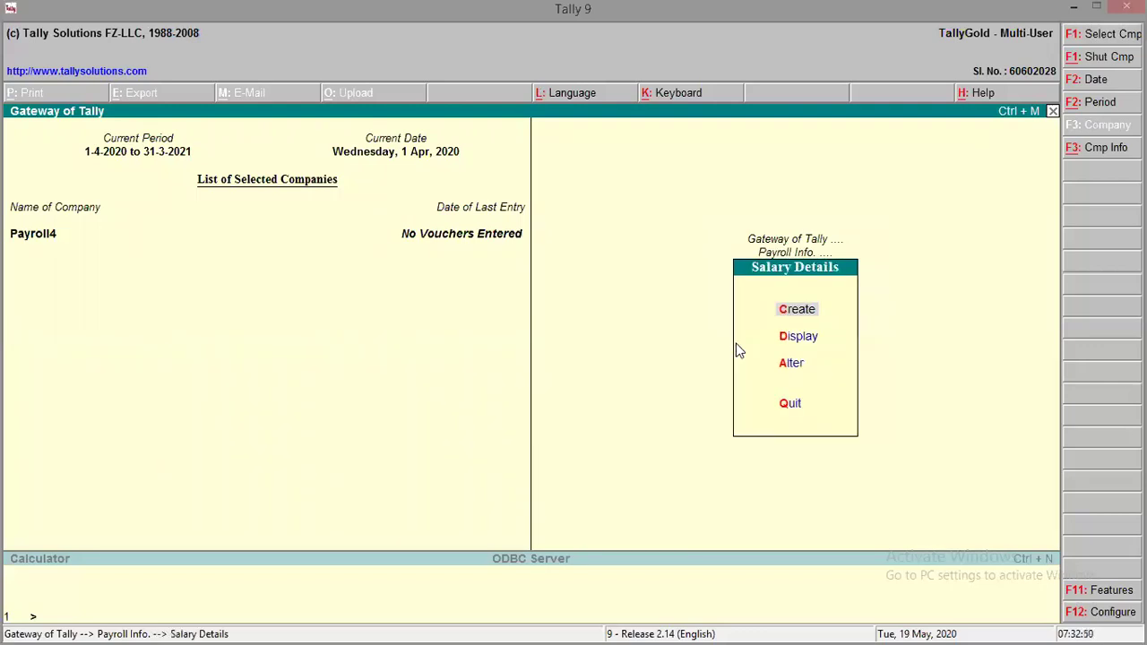
key(Return)
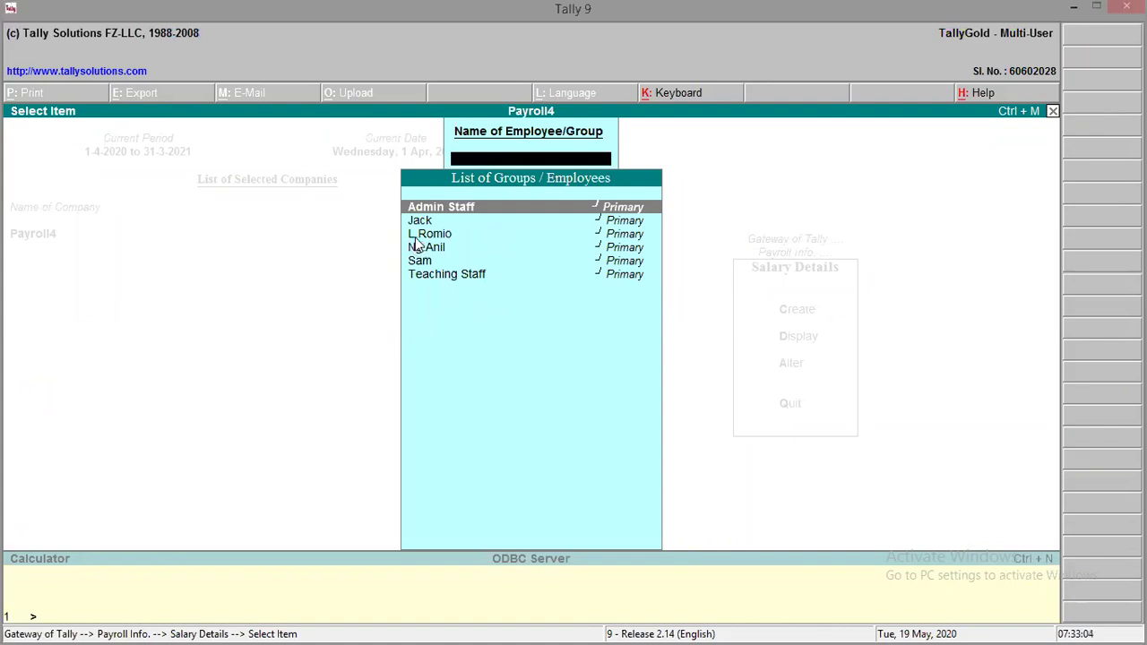
key(Down)
key(Down)
key(Return)
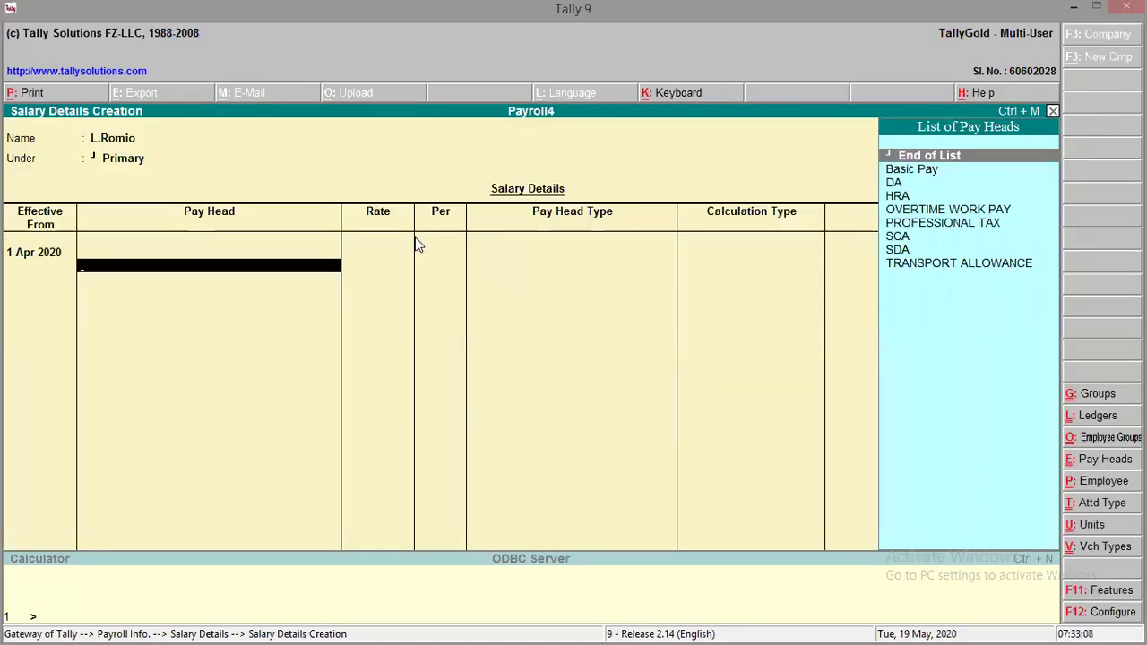
- Add Basic Pay to the employee's salary details at a rate of 19570
key(Down)
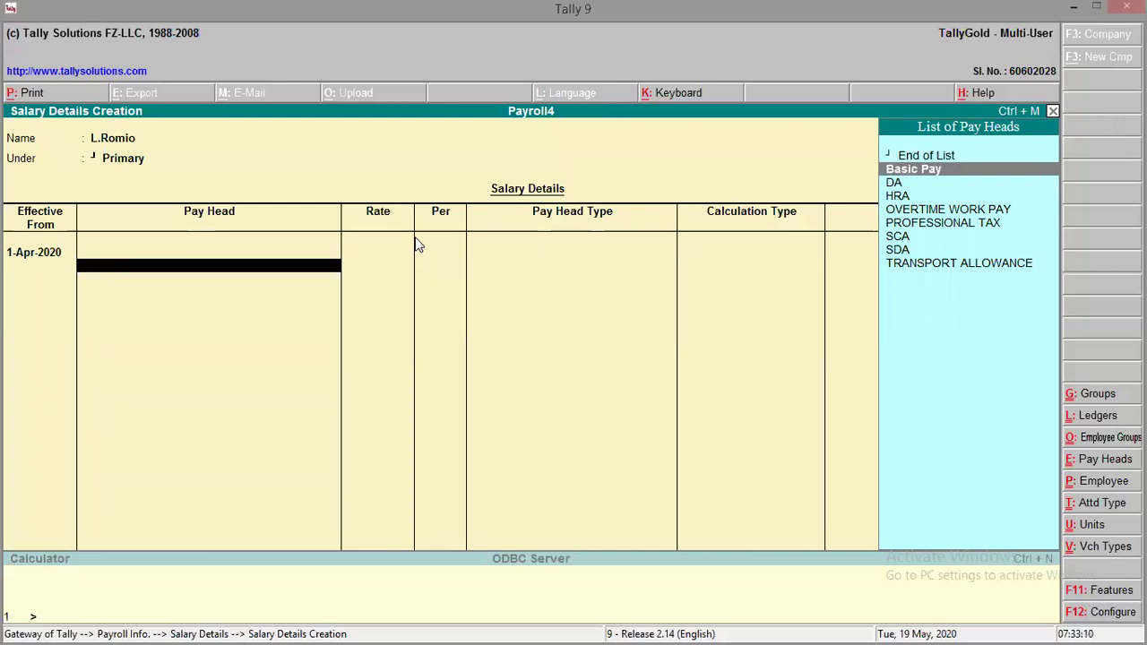
key(Return)
text(1)
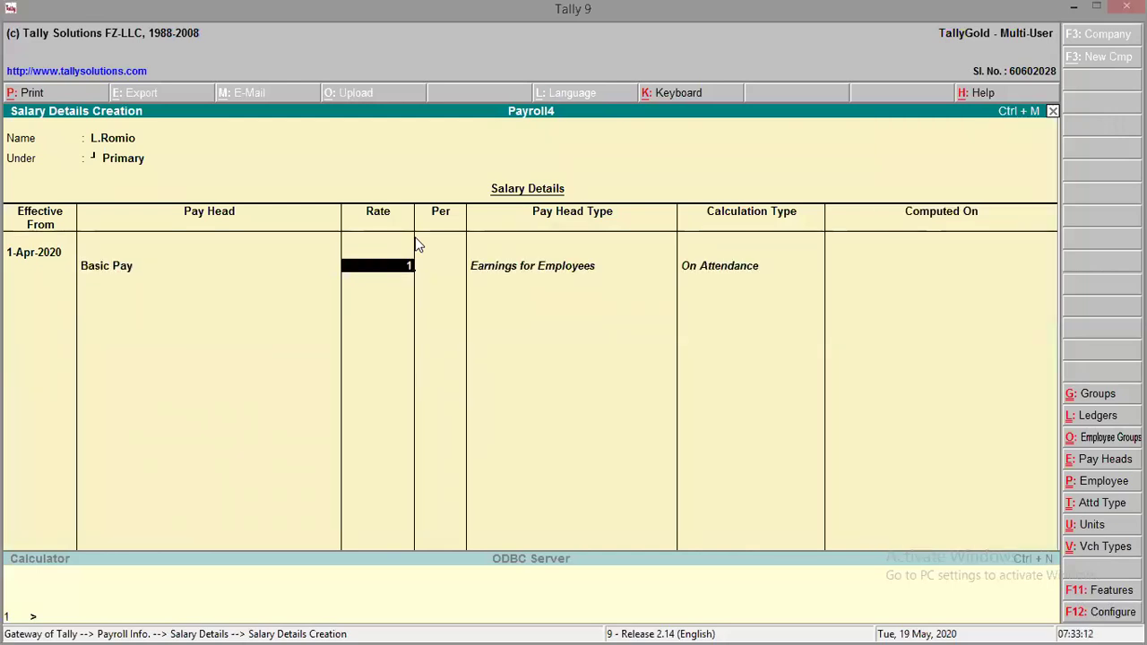
text(9570)
key(Return)
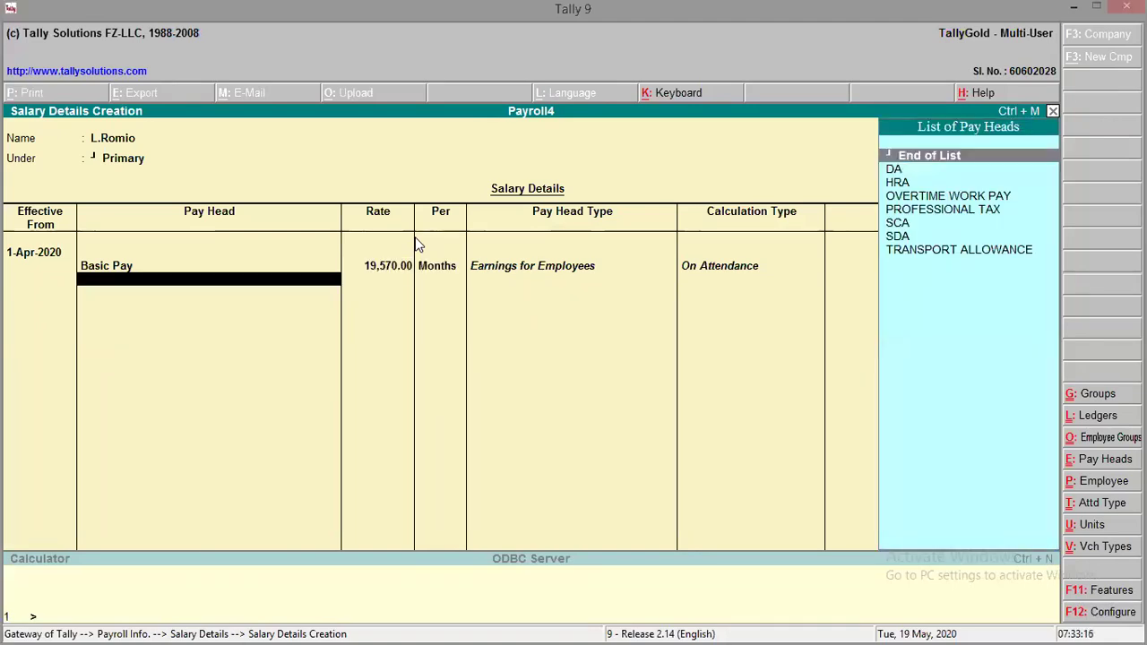
- Add the pay heads DA, HRA, SCA and SDA below Basic Pay in the employee's salary details
key(Down)
key(Return)
key(Down)
key(Return)
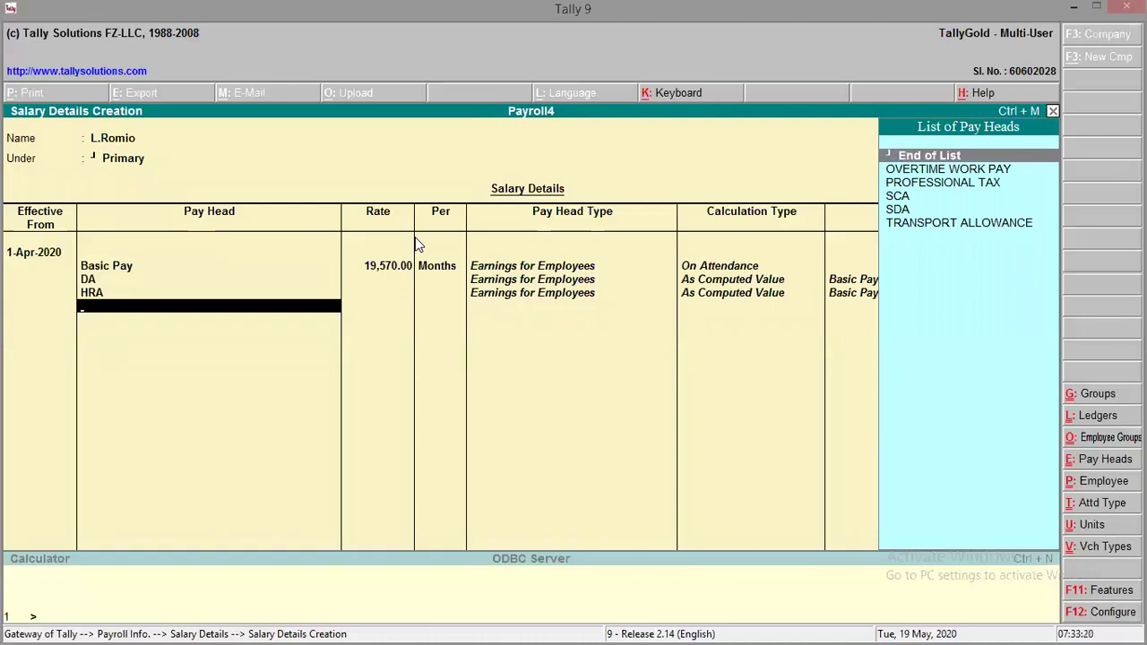
key(Down)
key(Down)
key(Down)
key(Return)
key(Down)
key(Down)
key(Down)
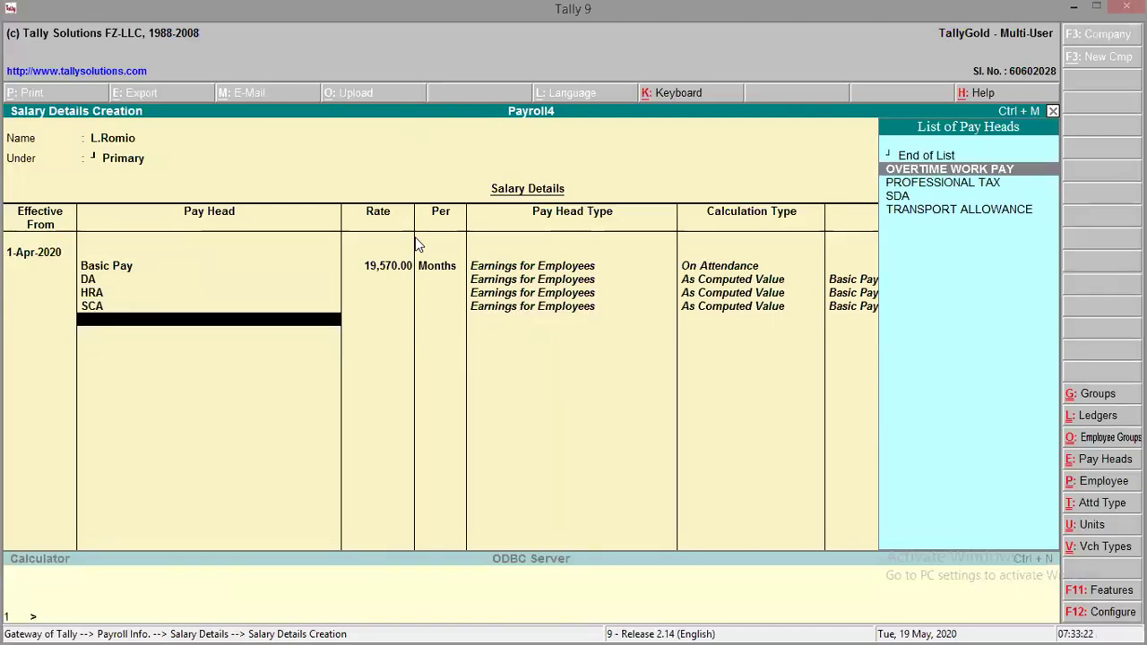
key(Return)
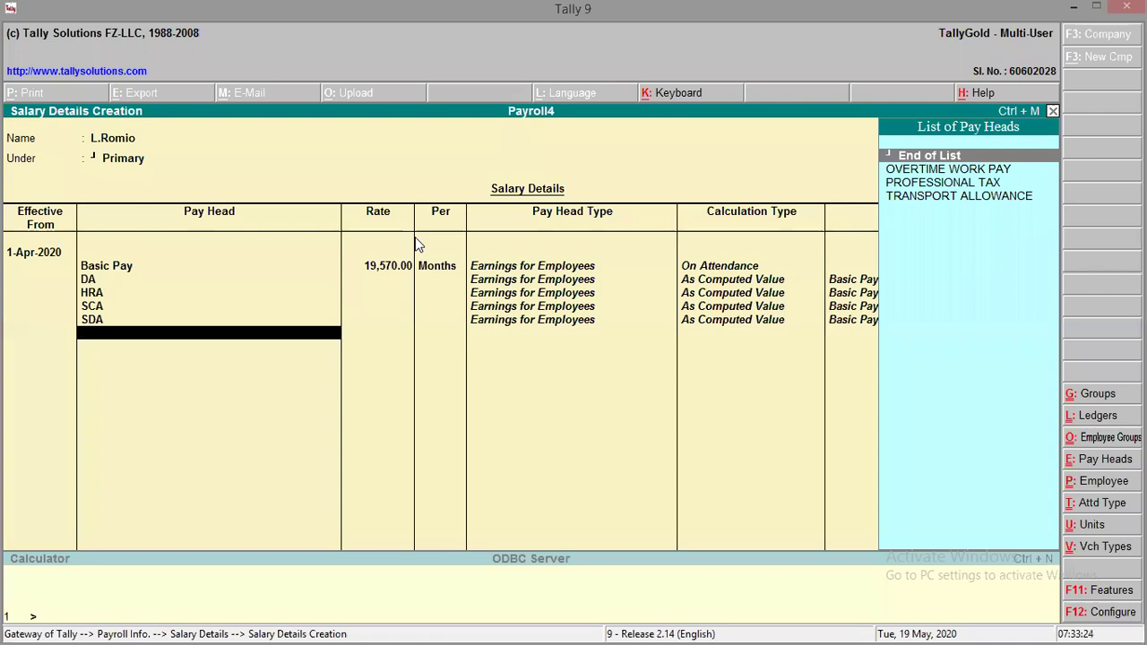
- Add TRANSPORT ALLOWANCE to the employee's salary details at a rate of 500
key(Down)
key(Down)
key(Down)
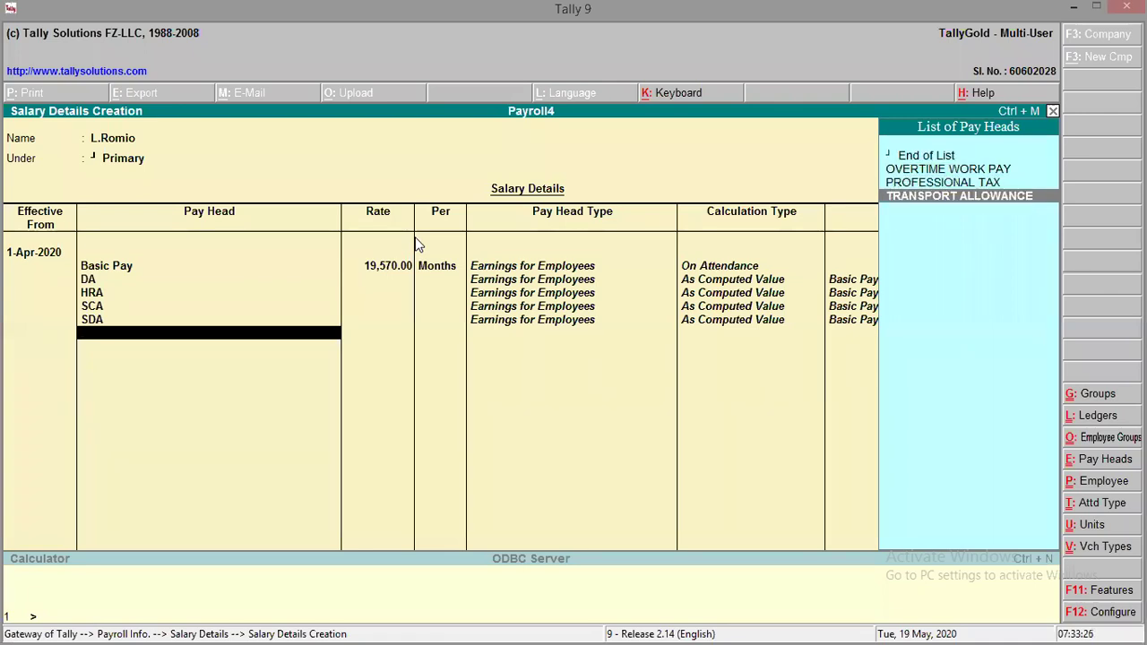
key(Return)
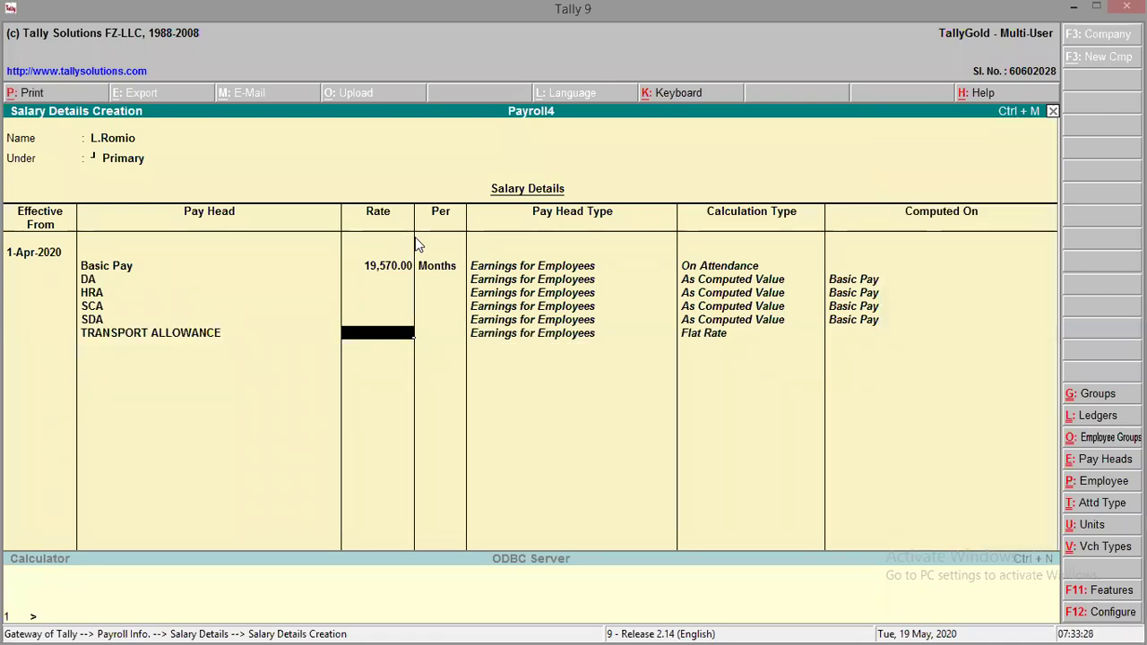
text(500)
key(Return)
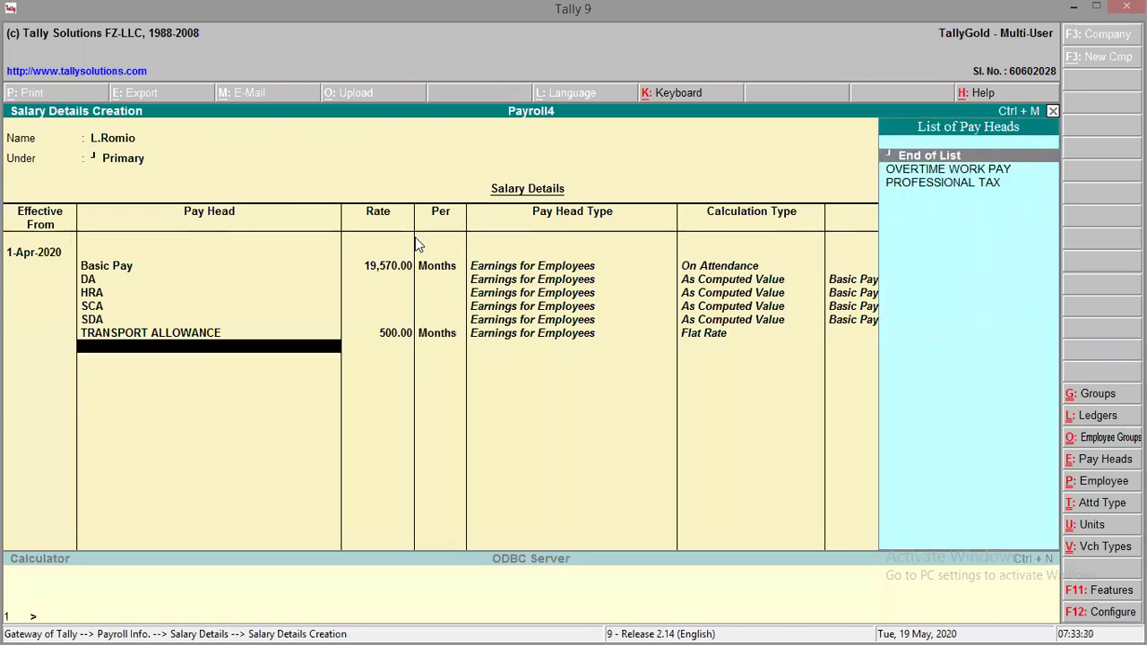
- Add OVERTIME WORK PAY to the employee's salary details at a rate of 450
key(Down)
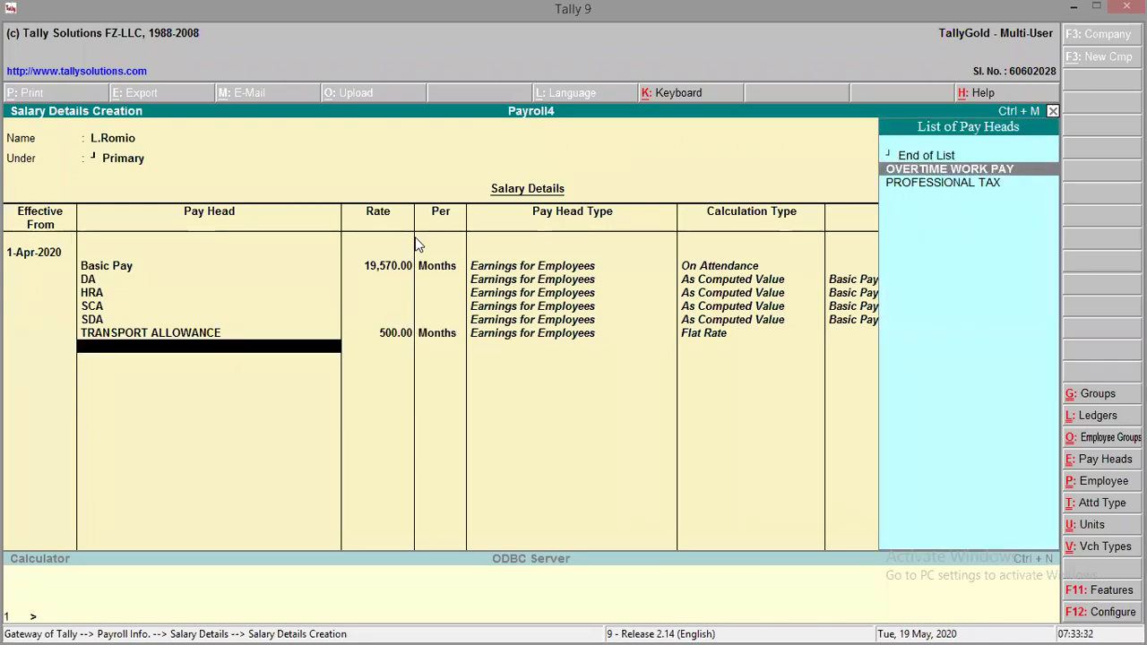
key(Return)
text(450)
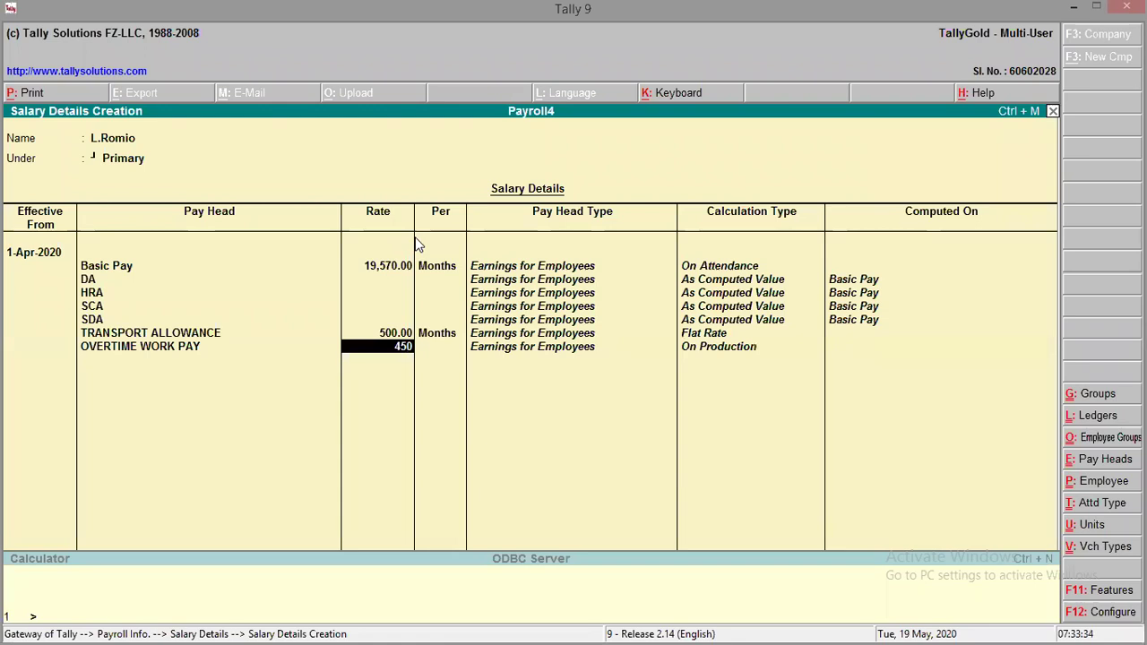
key(Return)
key(Return)
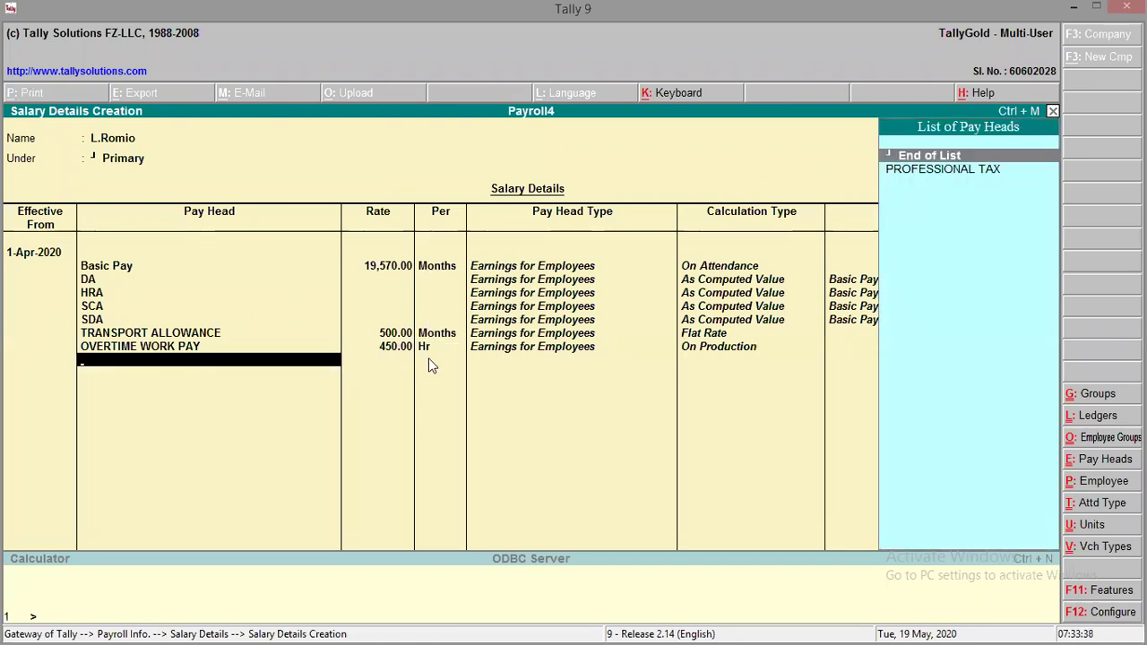
- Add PROFESSIONAL TAX at a rate of 300 and save the employee's salary details
key(Down)
key(Return)
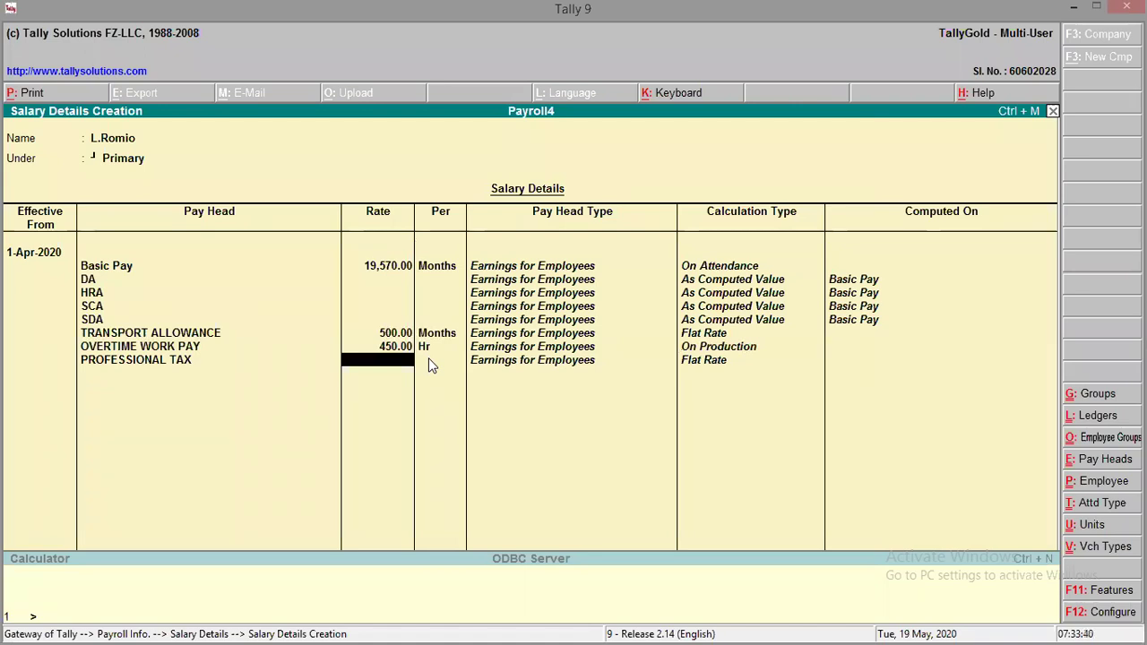
text(300)
key(Return)
key(Return)
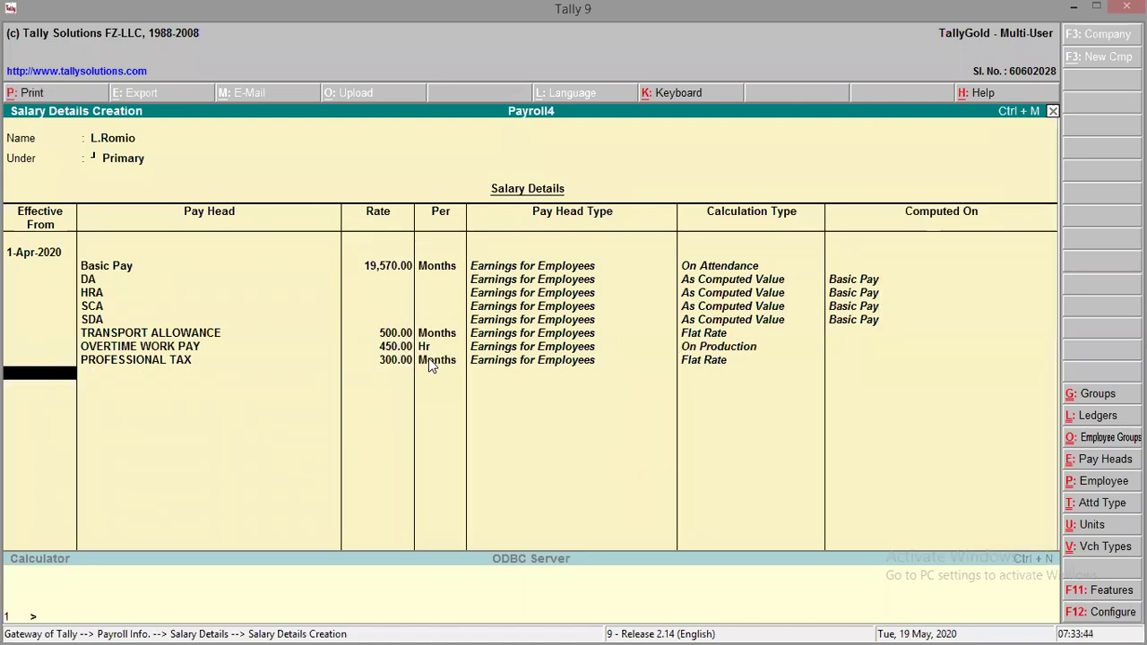
key(Return)
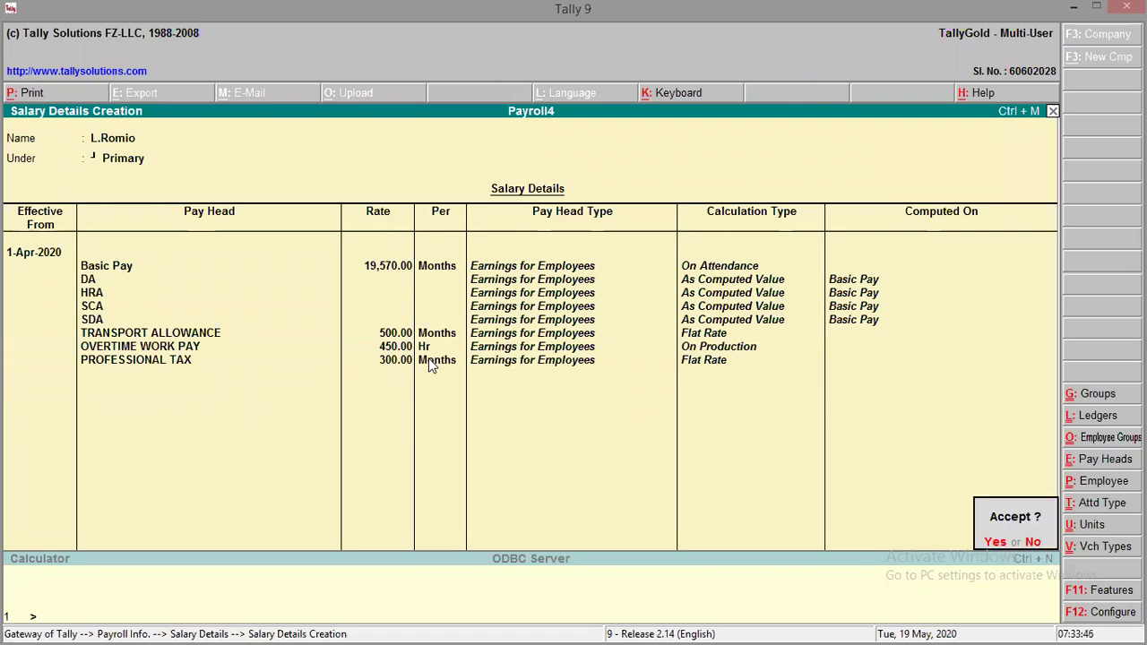
key(Return)
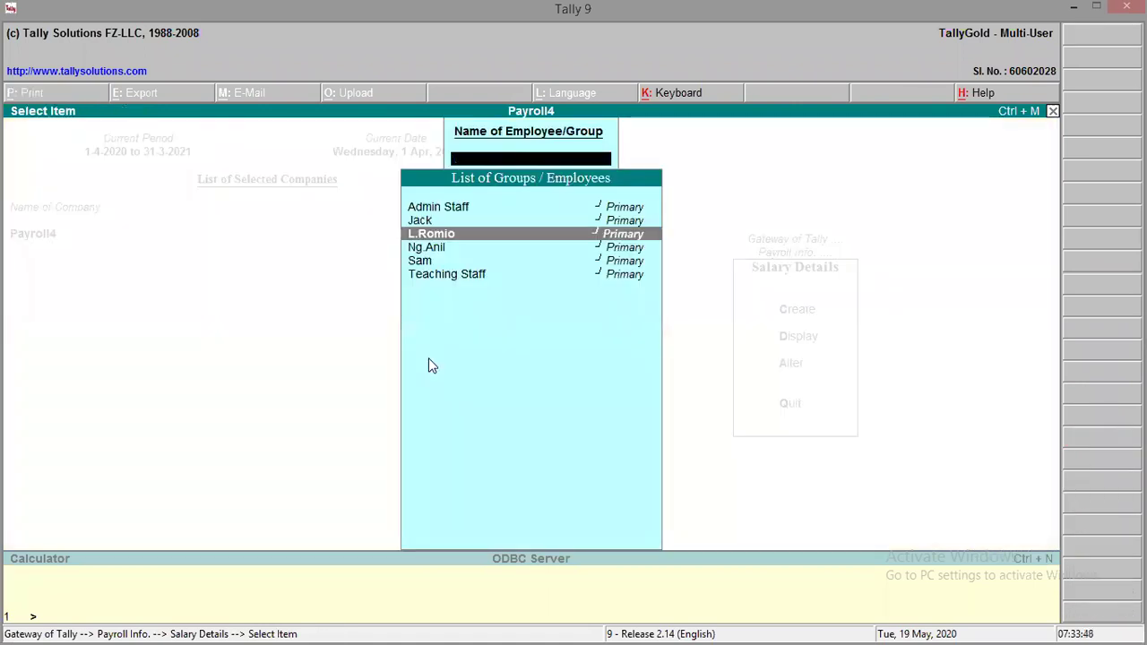
- Reopen the same employee's salary details and set their effective date to 1-May-2020
key(Escape)
key(Return)
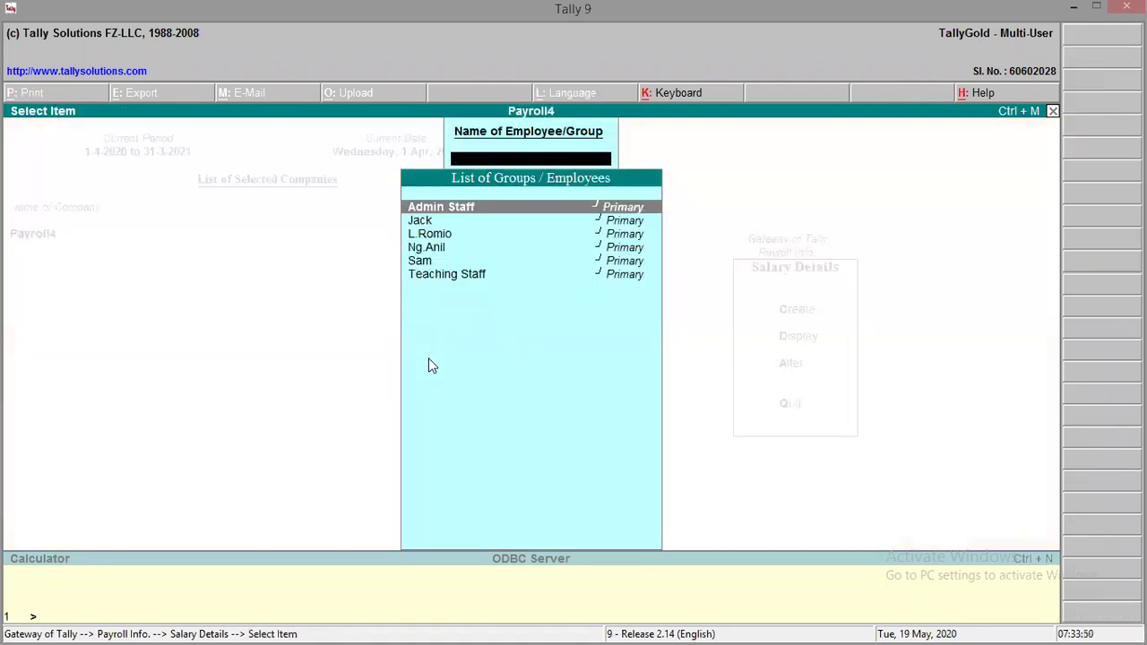
key(Down)
key(Down)
key(Return)
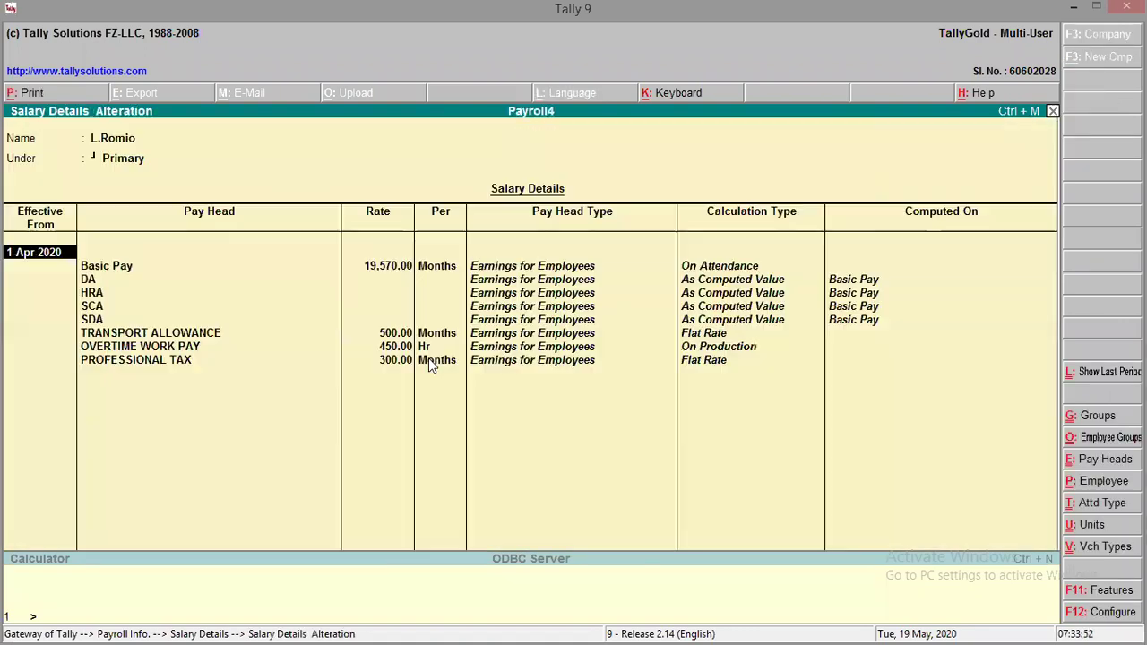
text(1-5)
text(-)
text(2-)
text(0)
key(Return)
key(Return)
key(Return)
key(Return)
key(Return)
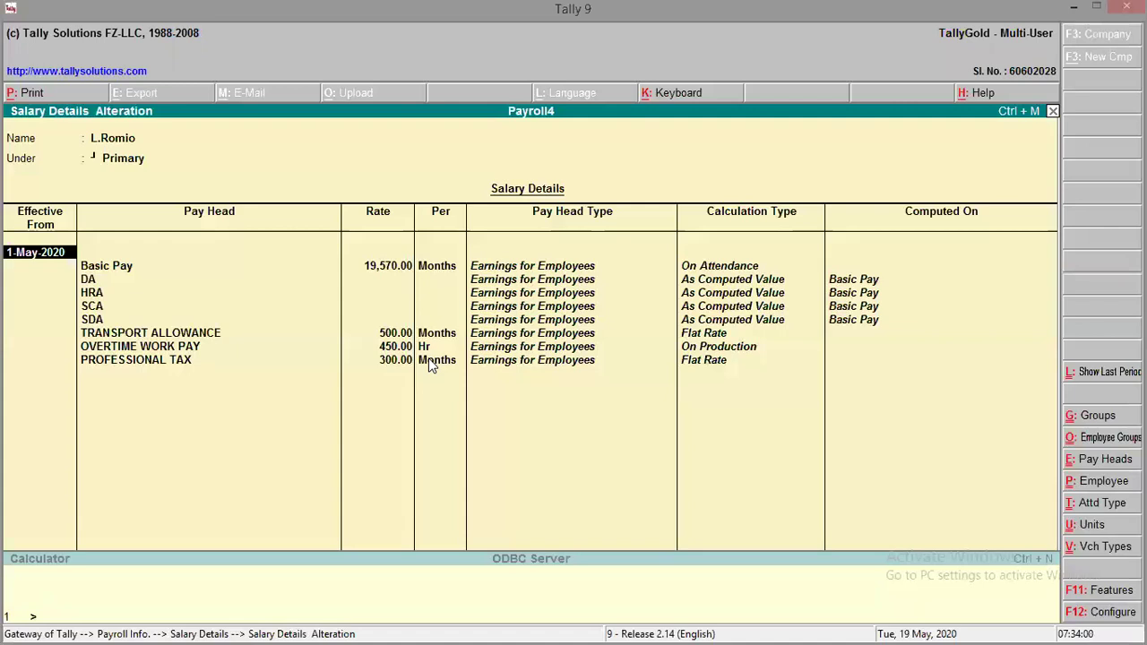
key(Escape)
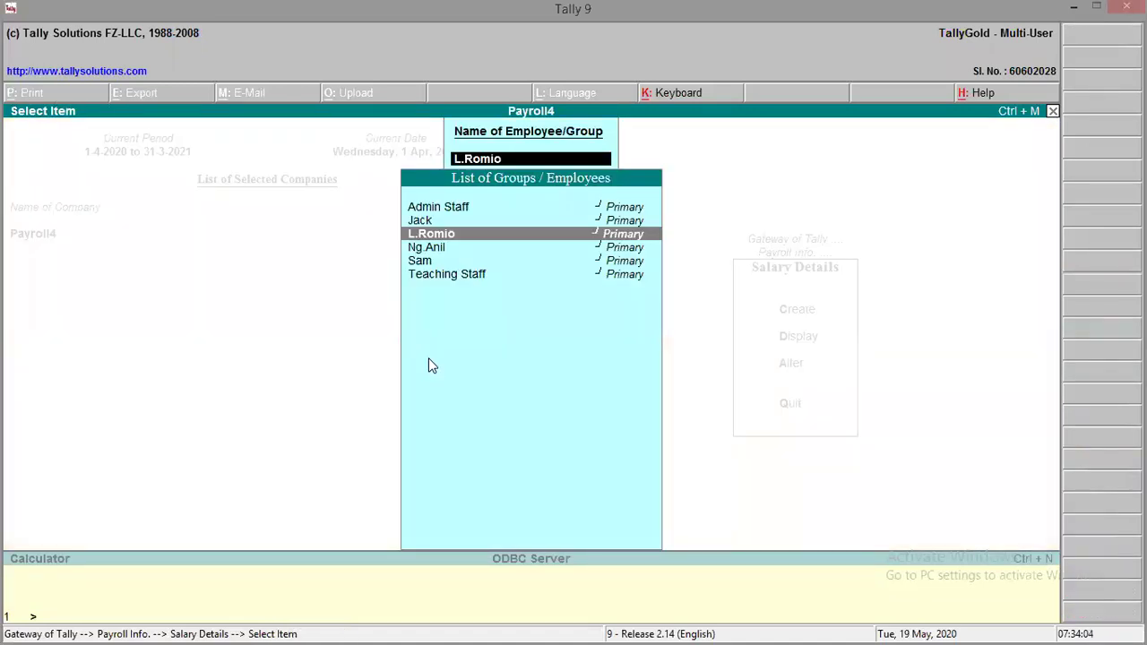
- Open the salary details of the employee listed fourth and make them effective from 1-May-2020
key(Down)
key(Return)
text(1-5-)
text(20)
key(Return)
- Add Basic Pay to the fourth listed employee's salary details at a rate of 12000
key(Down)
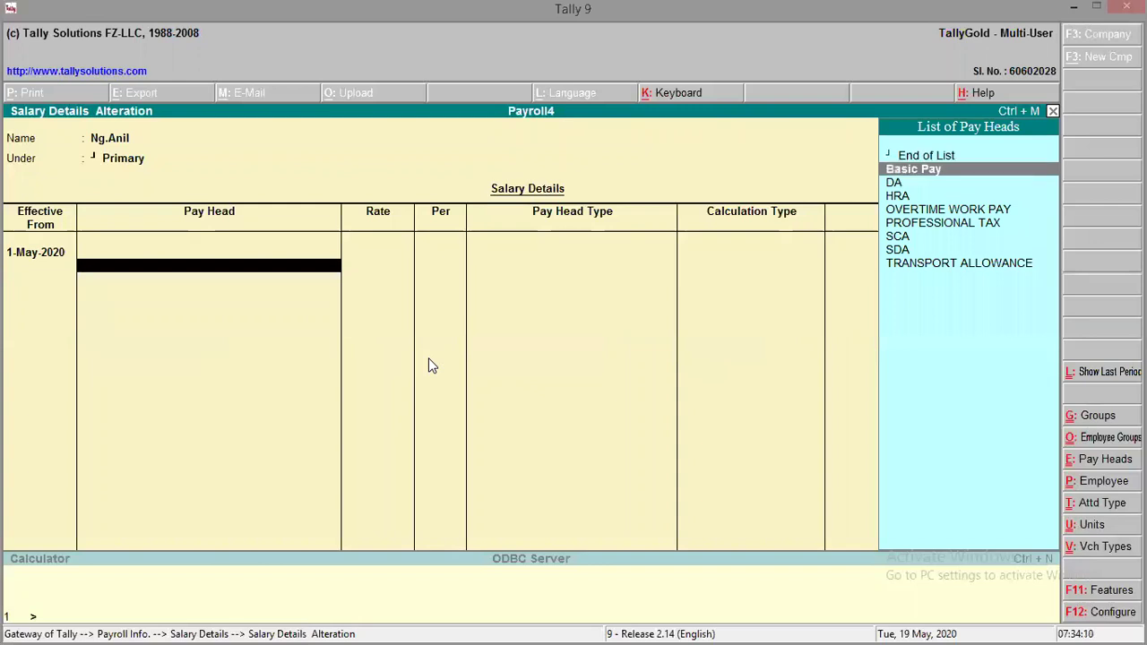
key(Return)
text(12000)
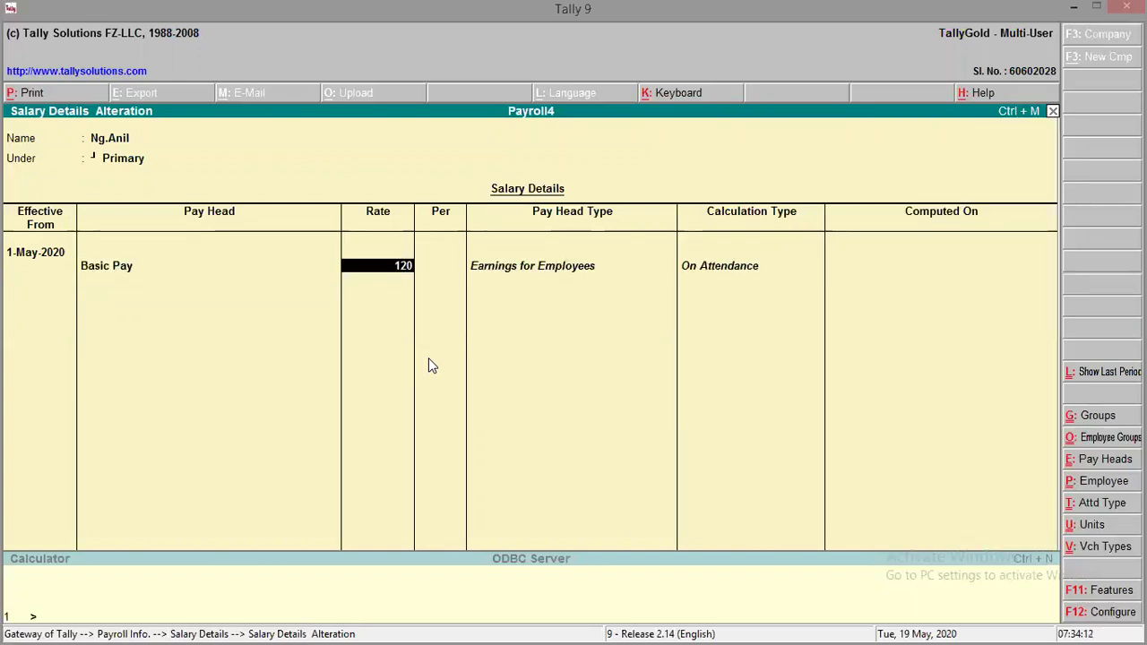
key(Return)
key(Return)
- Add the pay heads DA, HRA, SCA and SDA below Basic Pay for the fourth listed employee
key(Down)
key(Return)
key(Down)
key(Return)
key(Down)
key(Down)
key(Return)
key(Down)
key(Down)
key(Down)
key(Return)
- Add TRANSPORT ALLOWANCE to the fourth listed employee's salary details at a rate of 500
key(Down)
key(Down)
key(Down)
key(Return)
text(500)
key(Return)
key(Return)
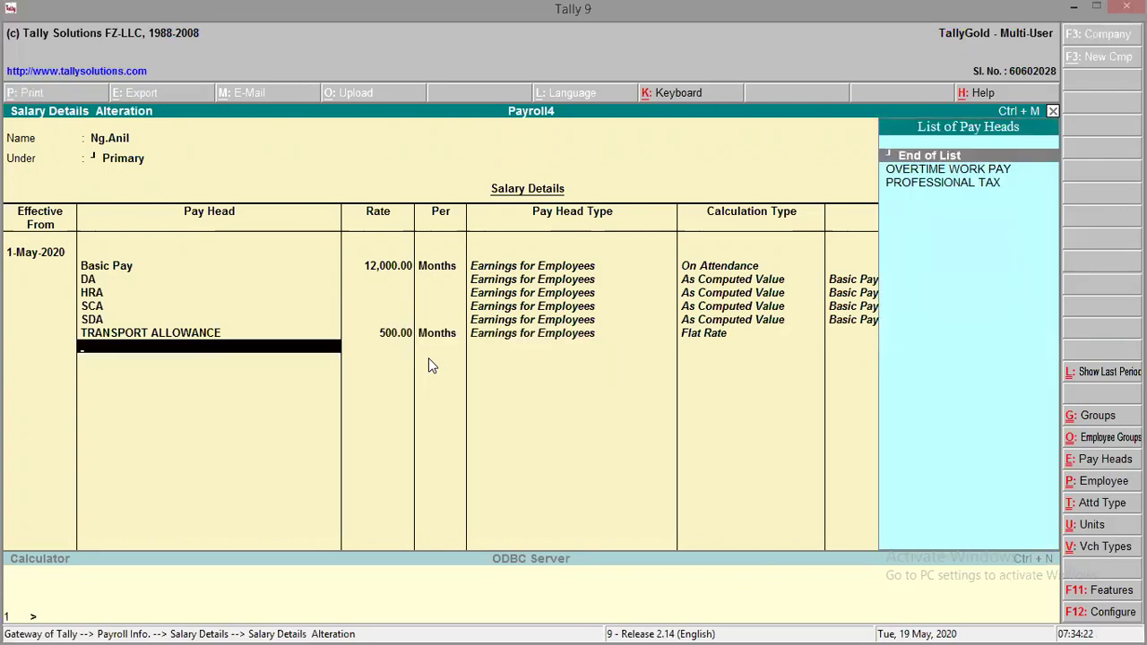
- Add OVERTIME WORK PAY to the fourth listed employee's salary details at a rate of 450
key(Down)
key(Return)
text(450)
key(Return)
key(Return)
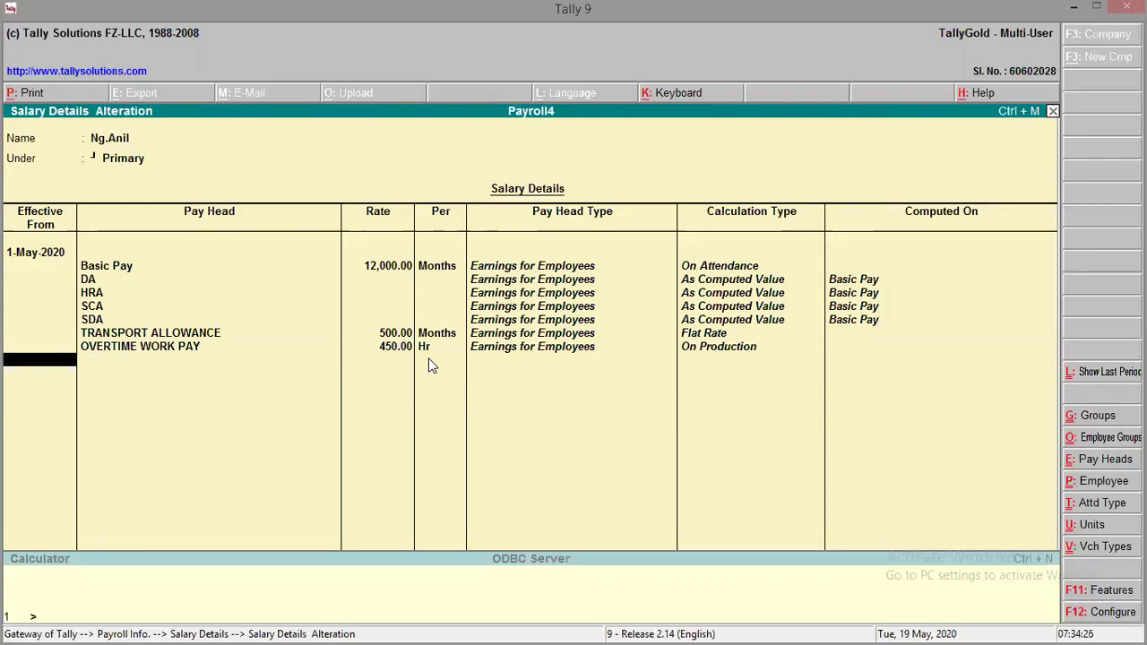
key(Return)
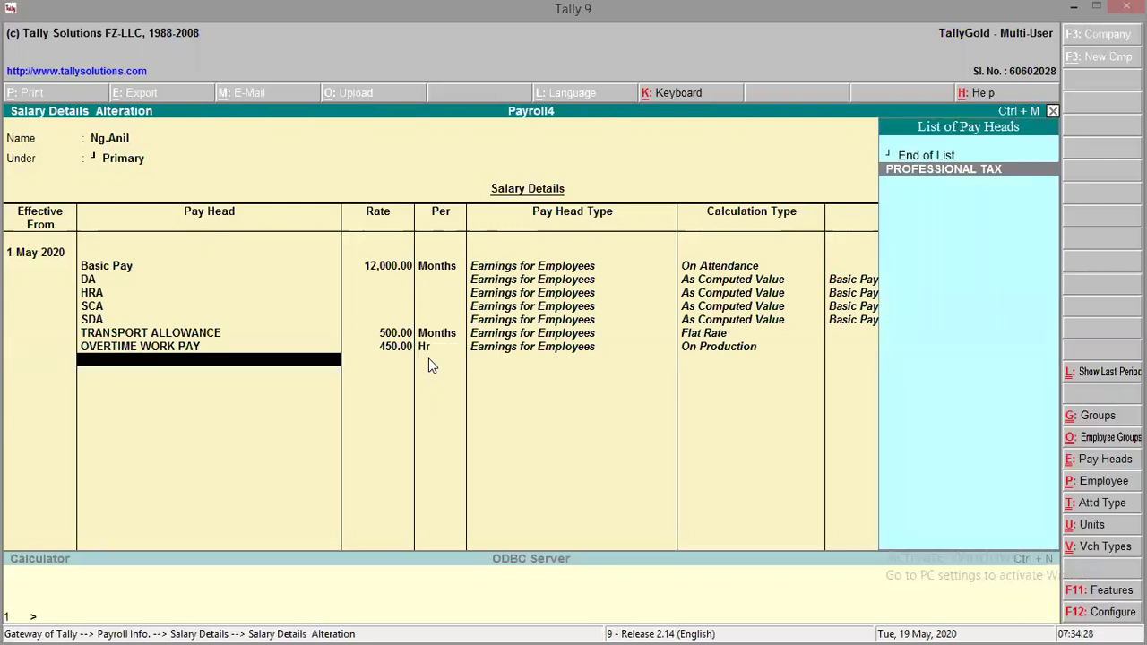
- Add PROFESSIONAL TAX to the fourth listed employee's salary details at a rate of 300 and save them
key(Return)
text(300)
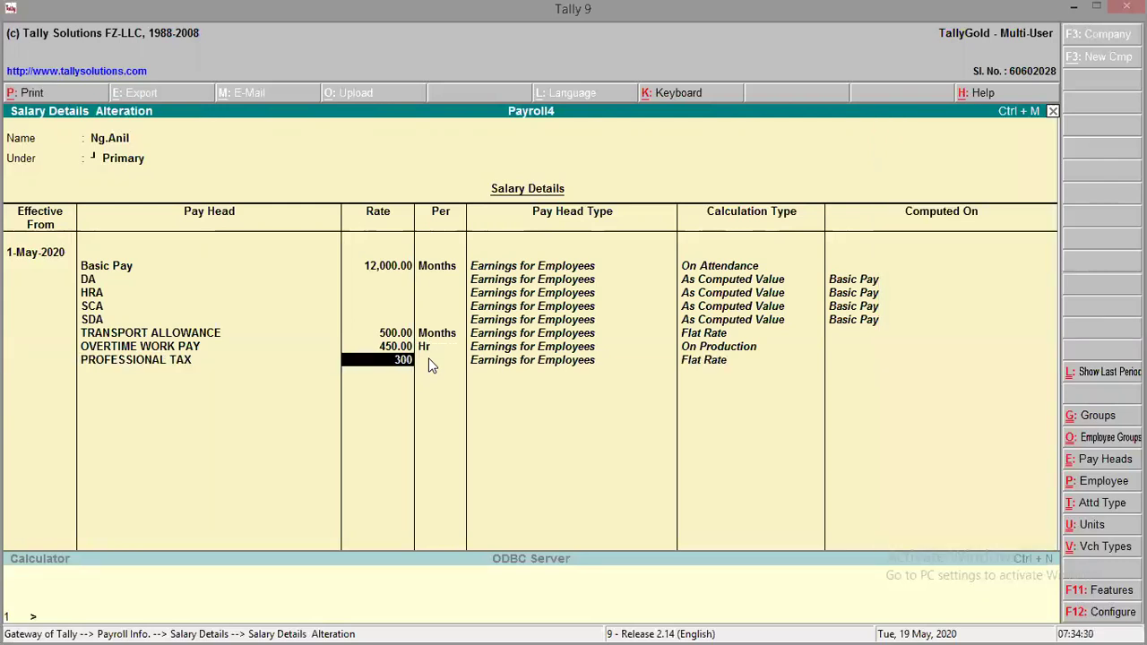
key(Return)
key(Return)
key(Return)
key(Return)
key(Return)
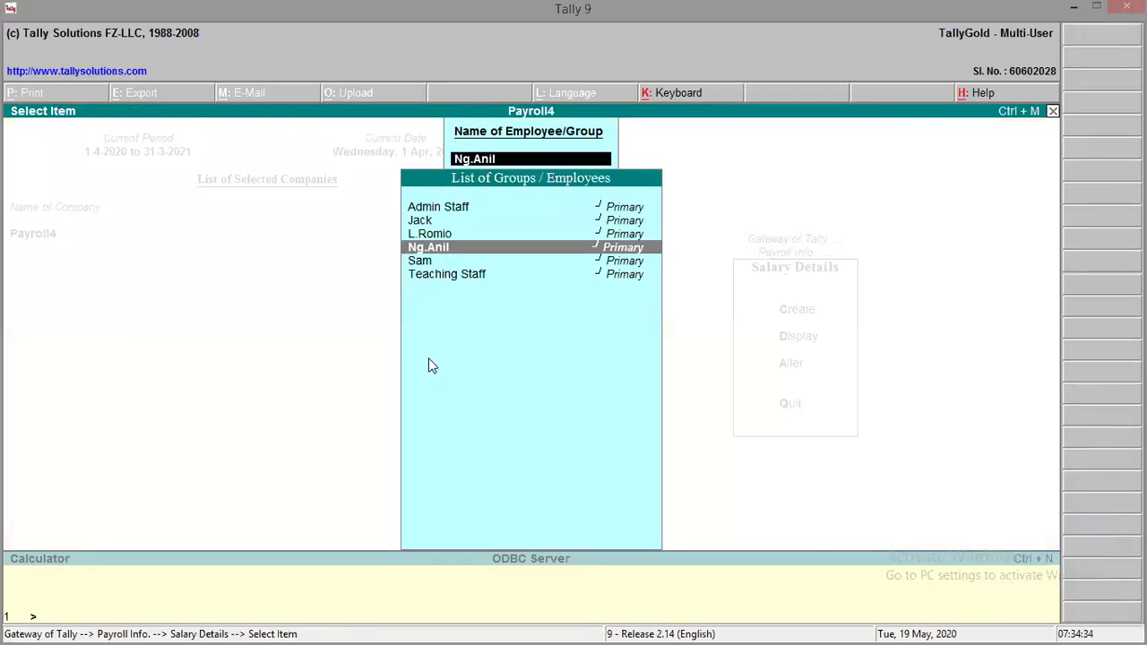
- Open the fifth listed employee's salary details and set the effective date to 1-May-2020
key(Down)
key(Return)
text(1-5-20)
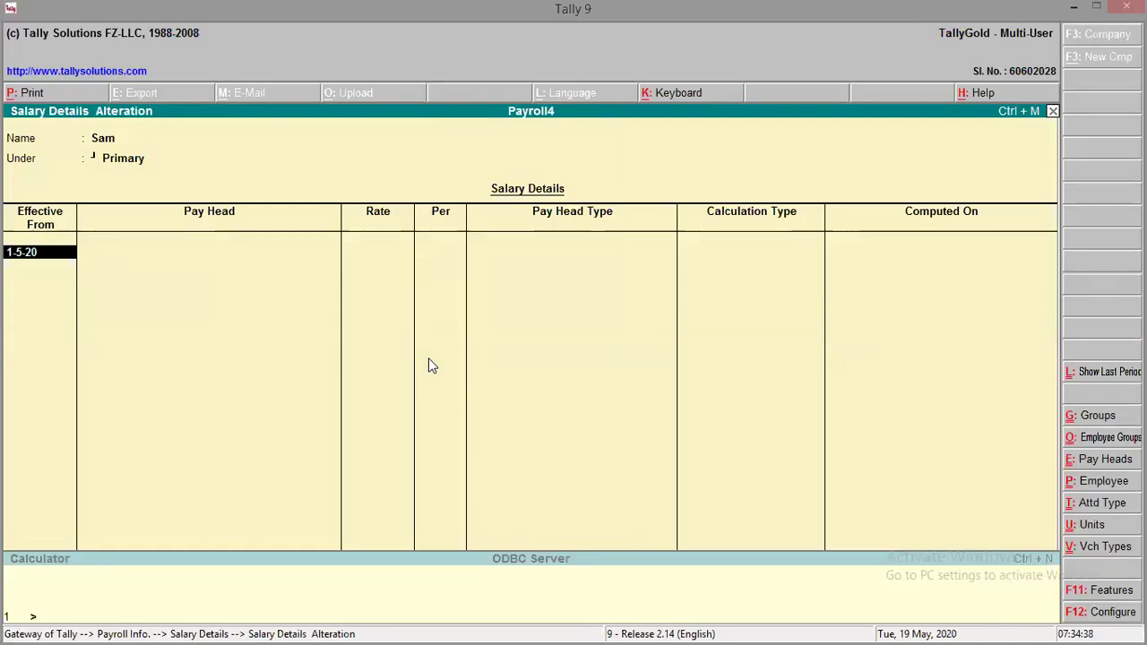
key(Return)
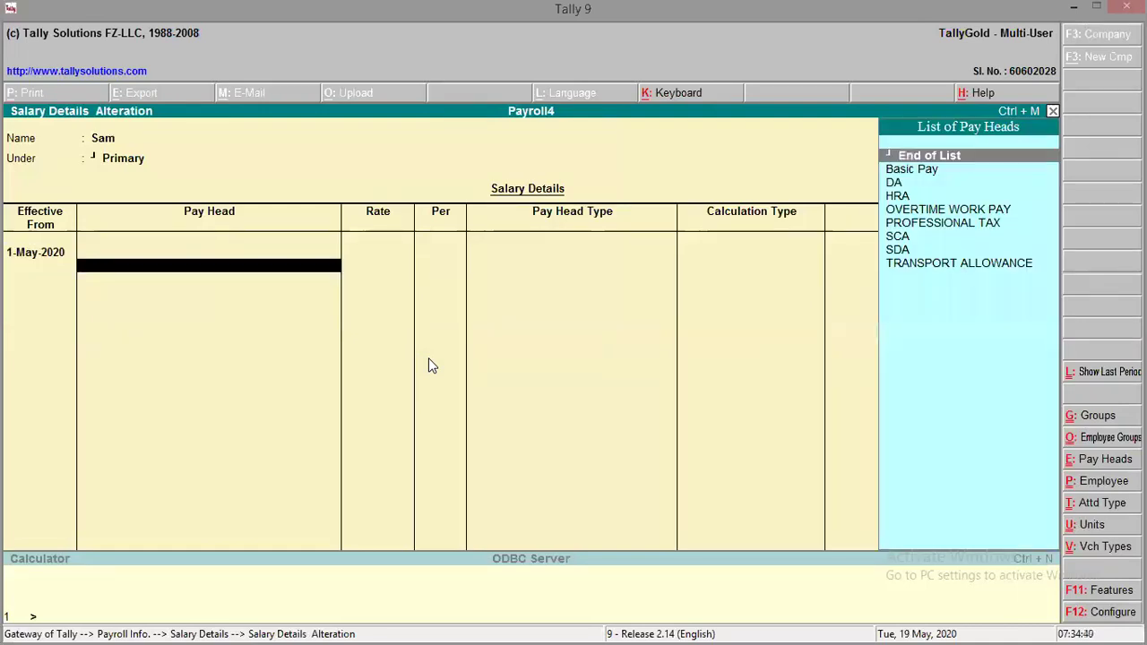
- Add the pay heads DA, HRA, SCA and SDA directly under the date for the fifth listed employee
key(Down)
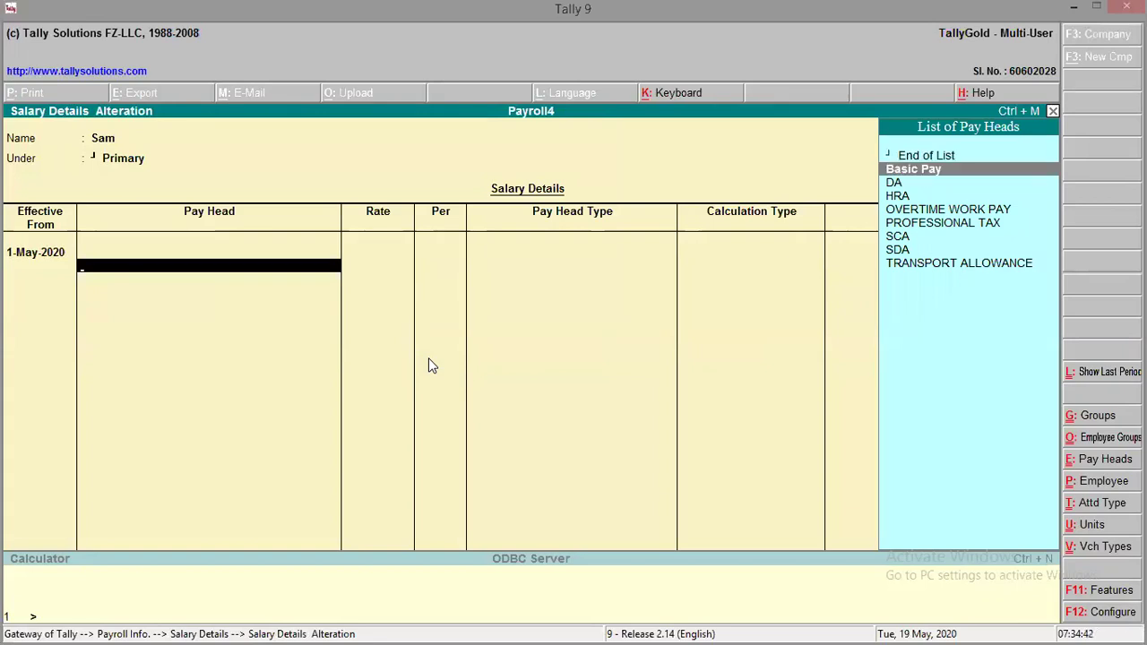
key(Down)
key(Down)
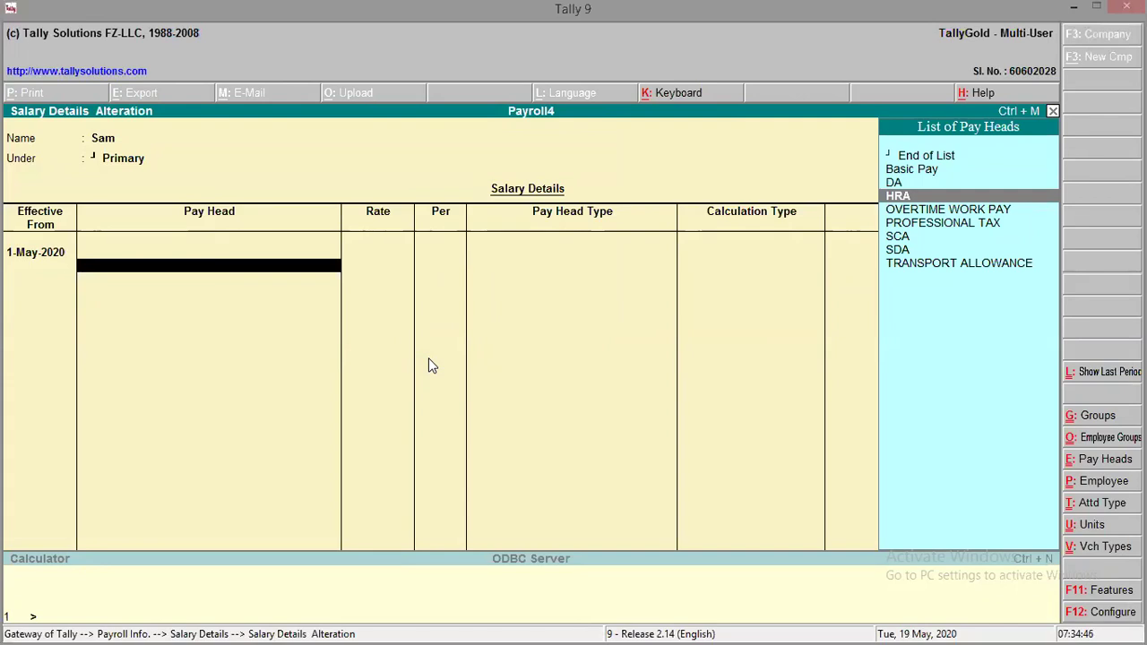
key(Up)
key(Return)
key(Down)
key(Down)
key(Return)
key(Down)
key(Down)
key(Down)
key(Down)
key(Return)
key(Down)
key(Down)
key(Down)
key(Down)
key(Return)
- Add TRANSPORT ALLOWANCE below SDA for the fifth listed employee at a rate of 500
key(Down)
key(Down)
key(Down)
key(Down)
key(Return)
text(500)
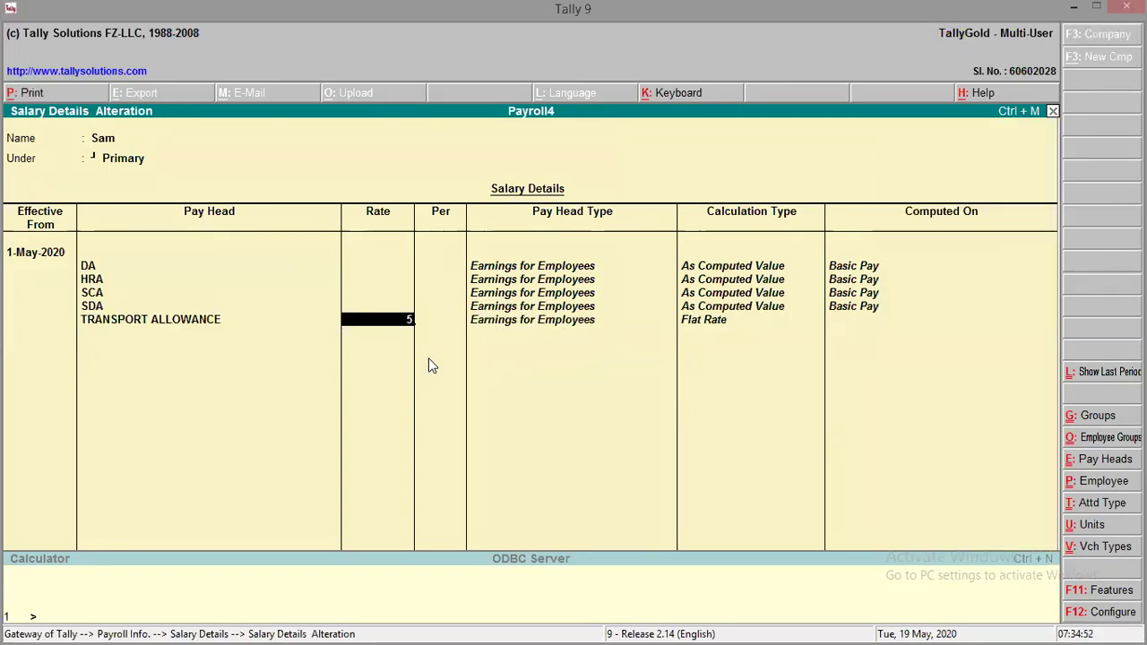
key(Return)
key(Return)
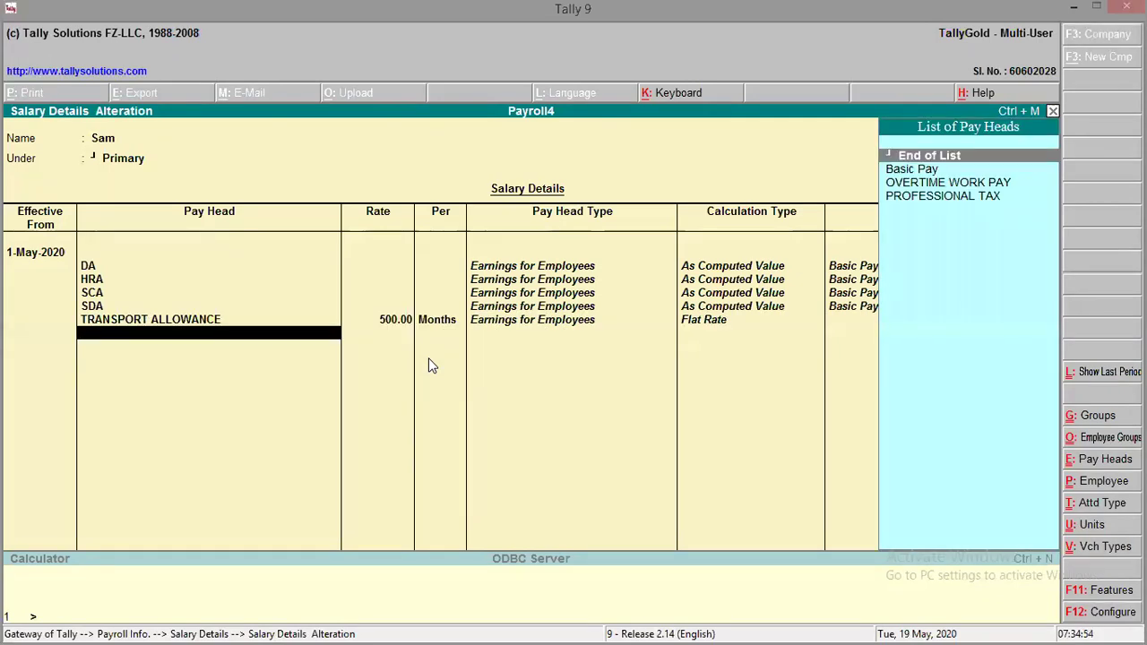
- Replace DA in the fifth listed employee's first pay head row with Basic Pay at a rate of 15500
key(BackSpace)
key(Escape)
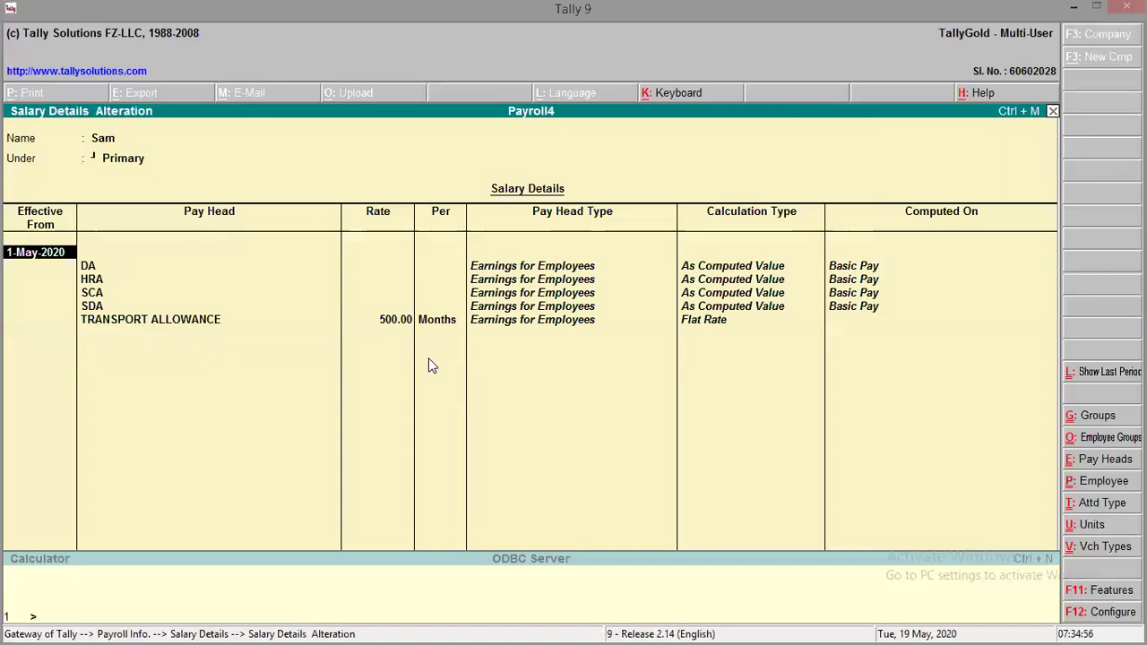
key(Return)
key(Up)
key(Return)
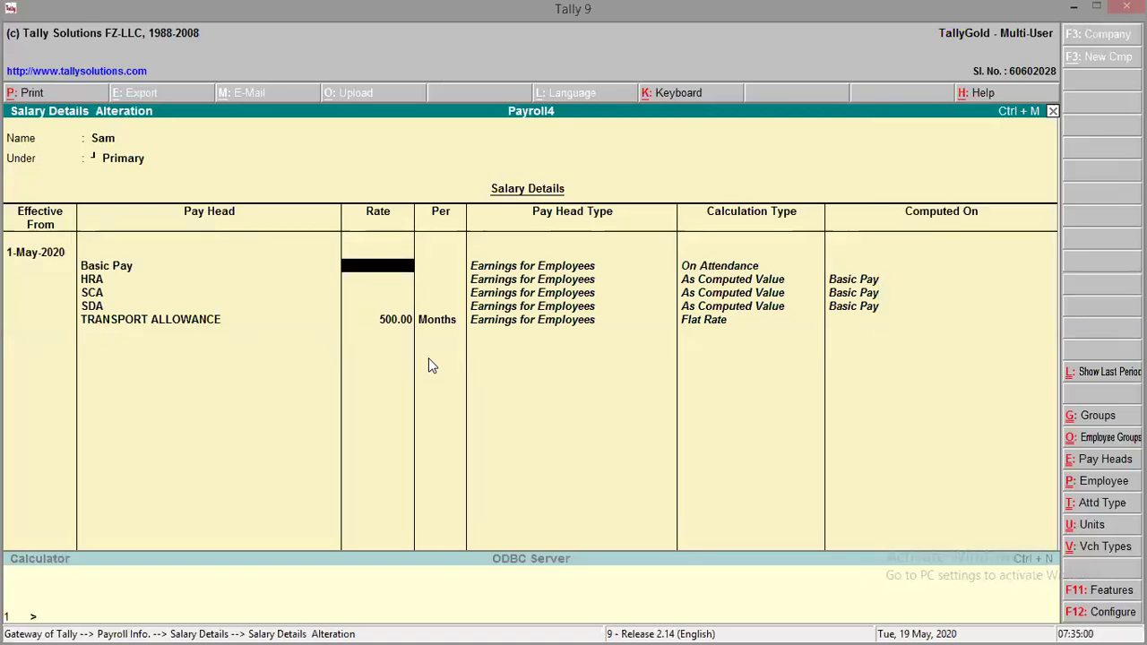
text(15)
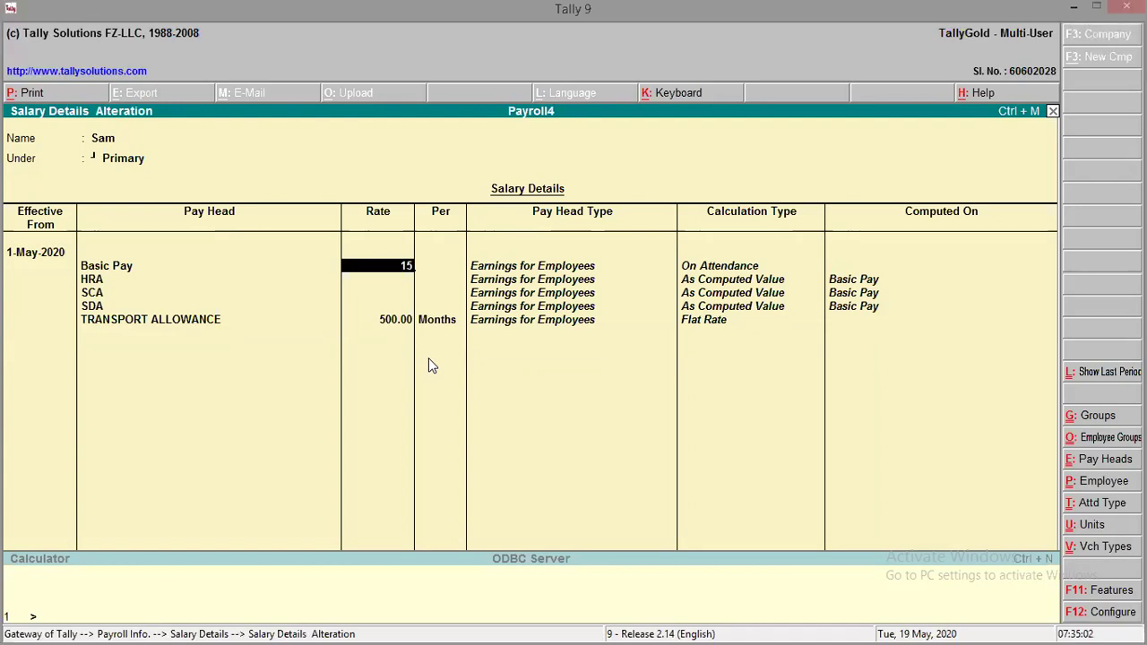
text(500)
key(Return)
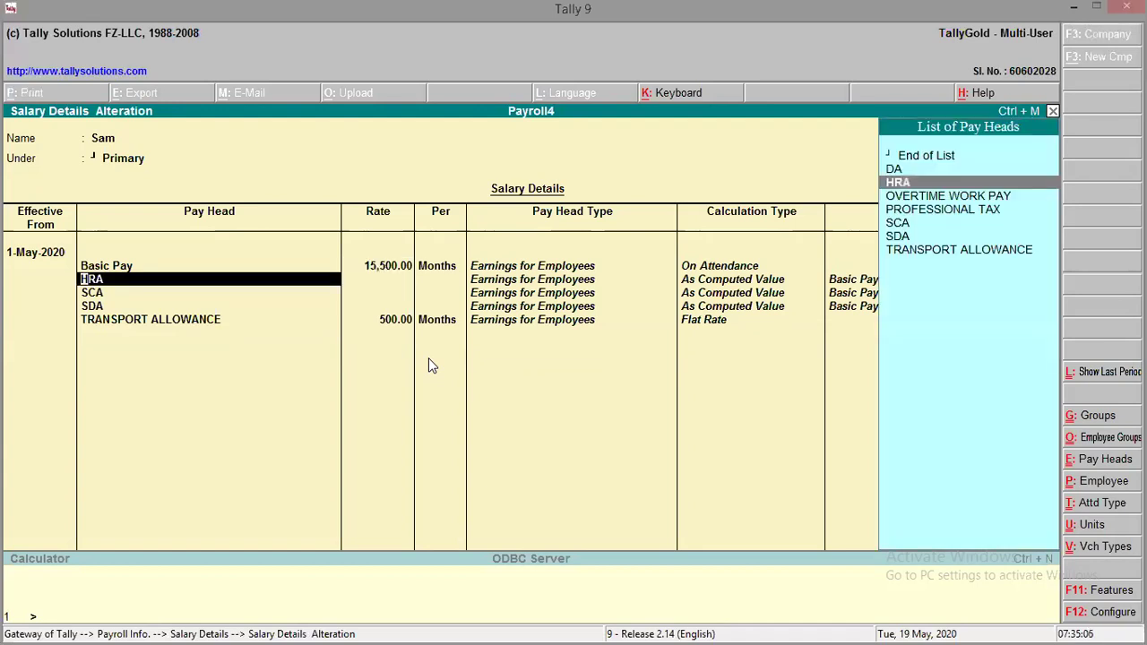
- Change the four rows below Basic Pay to DA, HRA, SCA and SDA for the fifth listed employee
key(Up)
key(Return)
key(Down)
key(Down)
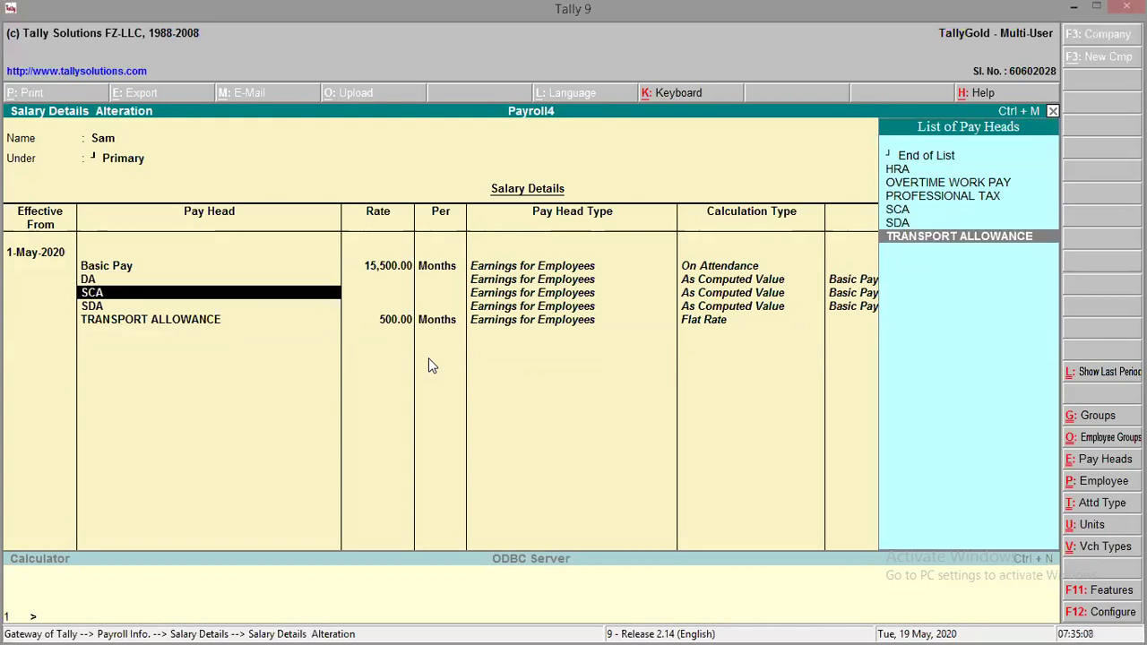
key(Up)
key(Up)
key(Up)
key(Up)
key(Up)
key(Return)
key(Down)
key(Up)
key(Up)
key(Return)
key(Up)
key(Return)
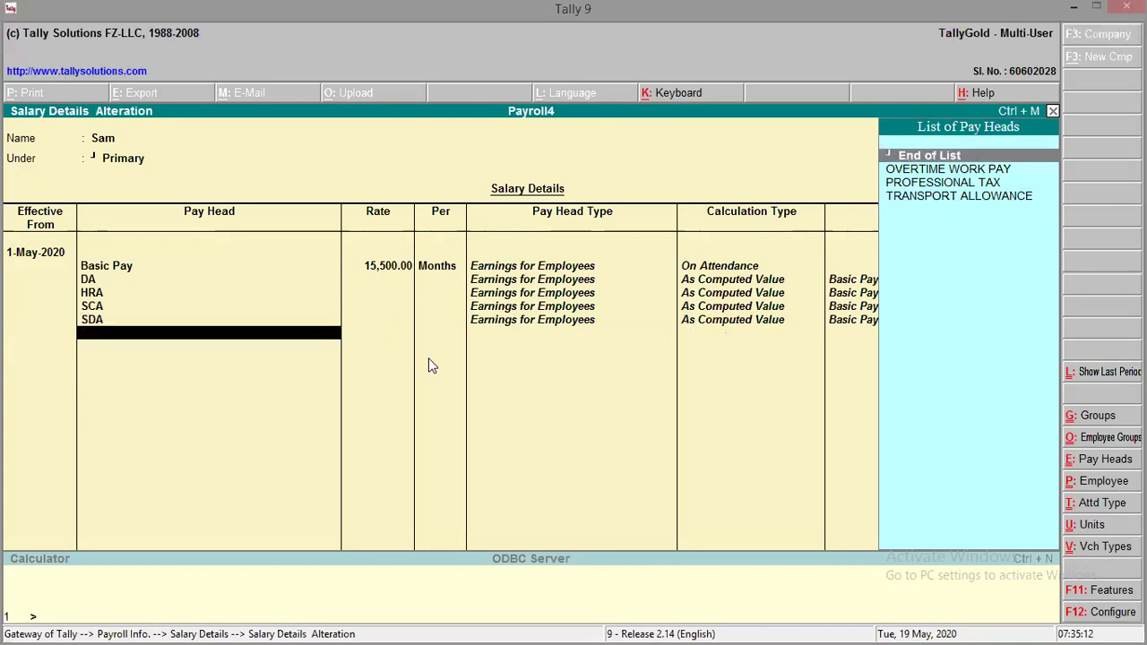
- Add TRANSPORT ALLOWANCE to the fifth listed employee's salary details at a rate of 500
key(Down)
key(Down)
key(Down)
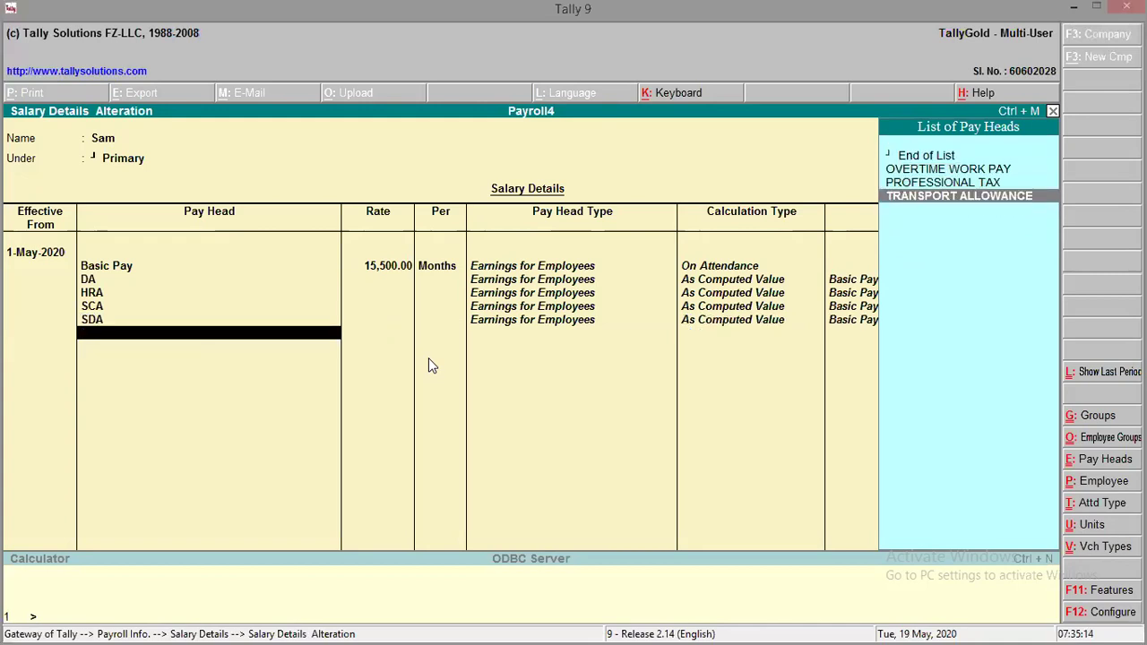
key(Return)
text(500)
key(Return)
key(Return)
- Add OVERTIME WORK PAY to the fifth listed employee's salary details at a rate of 450
key(Down)
key(Return)
text(450)
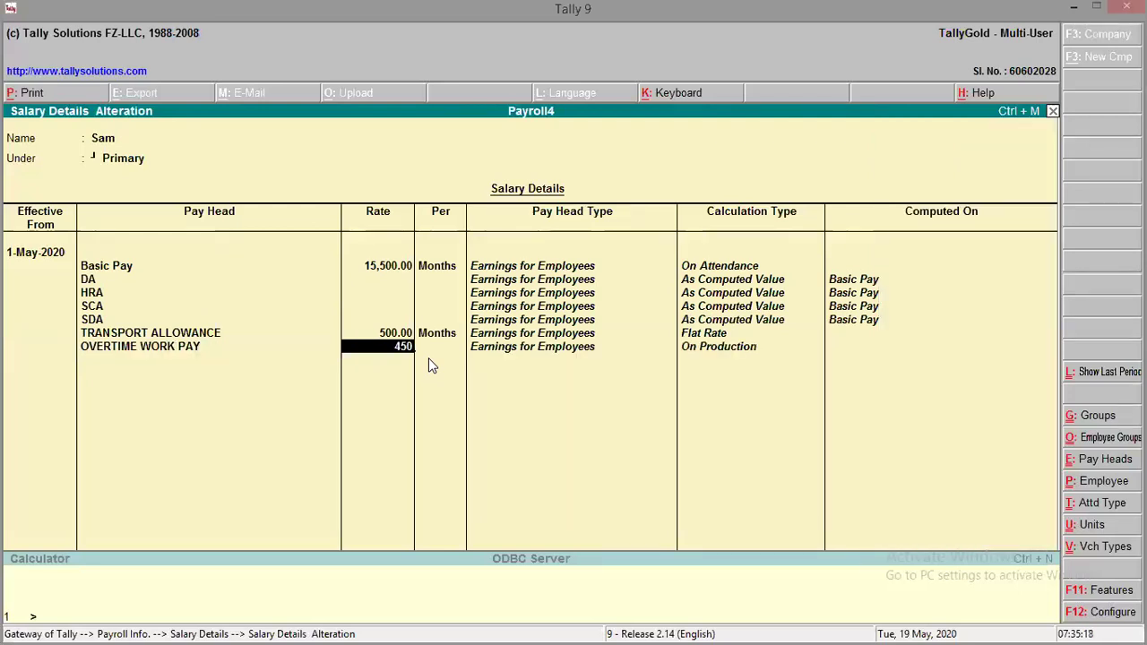
key(Return)
key(Return)
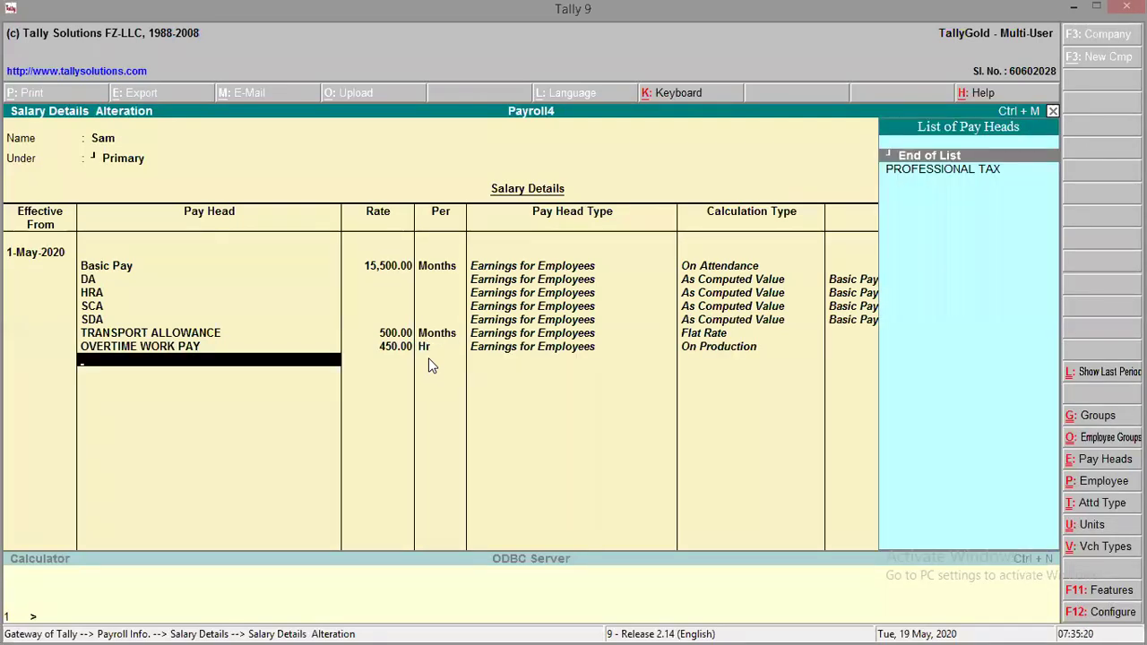
- Add PROFESSIONAL TAX to the fifth listed employee's salary details at a rate of 300 and save them
key(Down)
key(Return)
text(300)
key(Return)
key(Return)
key(Return)
key(Return)
key(Return)
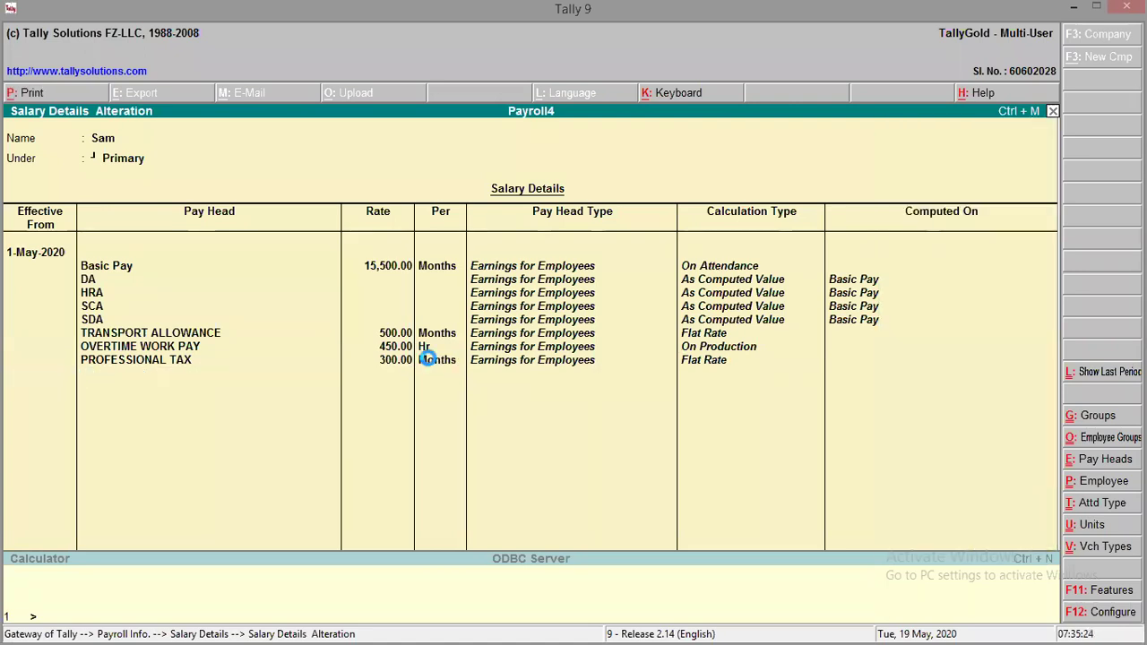
- Open the second listed employee's salary details and set the effective date to 1-May-2020
key(Up)
key(Up)
key(Up)
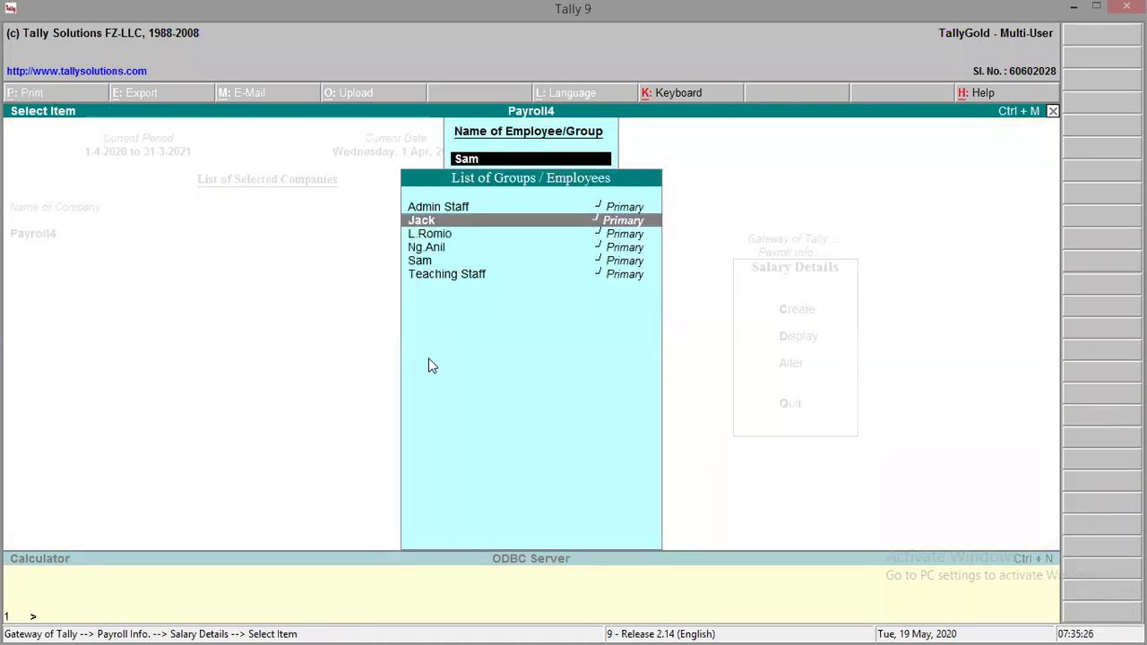
key(Return)
text(1-5-20)
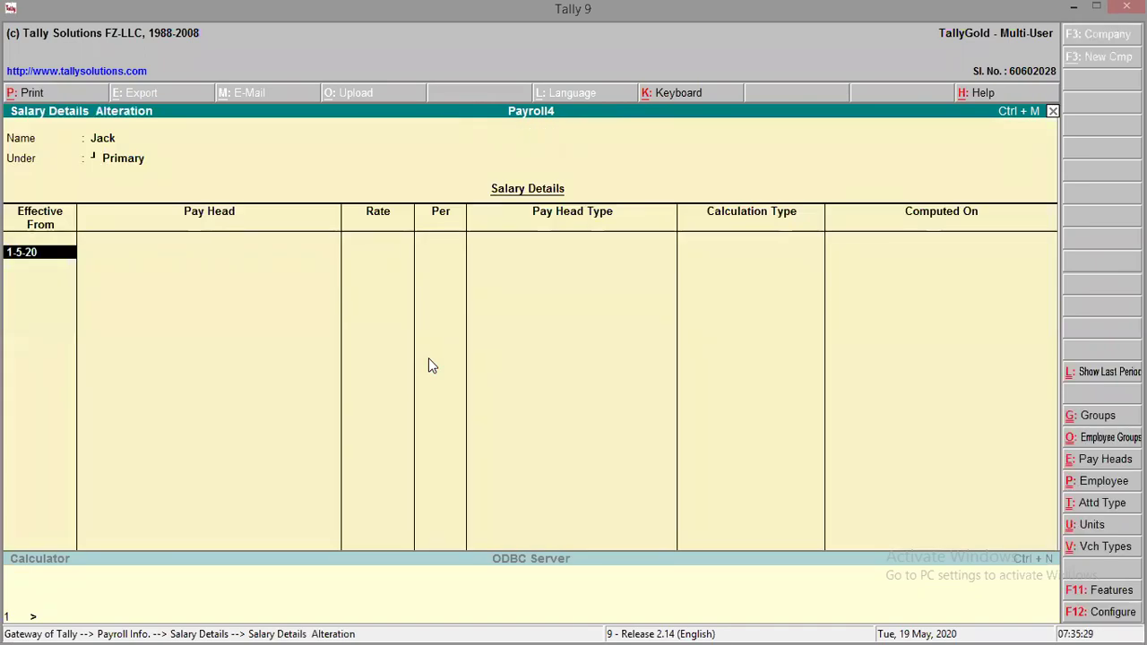
key(Return)
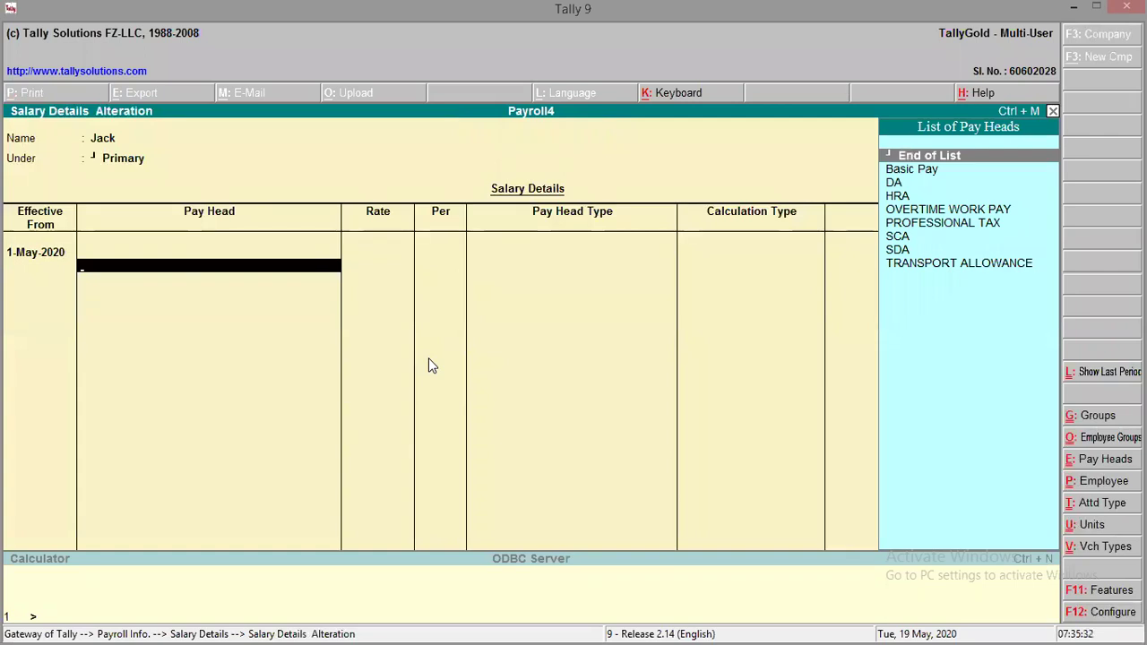
- Add Basic Pay to the second listed employee's salary details at a rate of 13,500
key(Down)
key(Return)
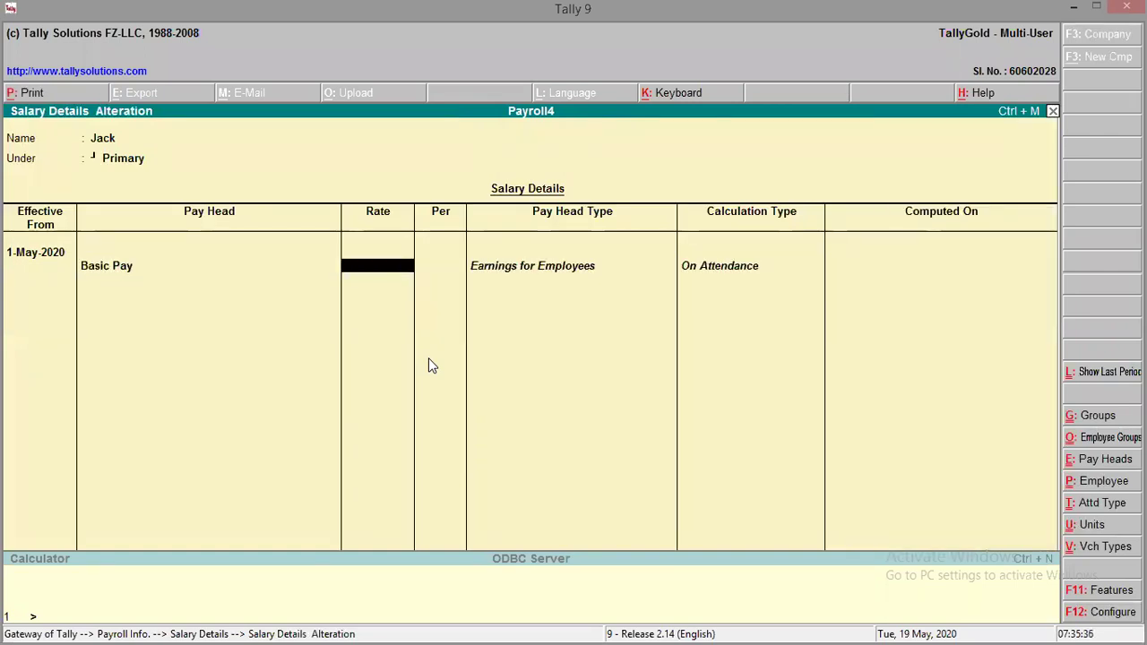
text(13)
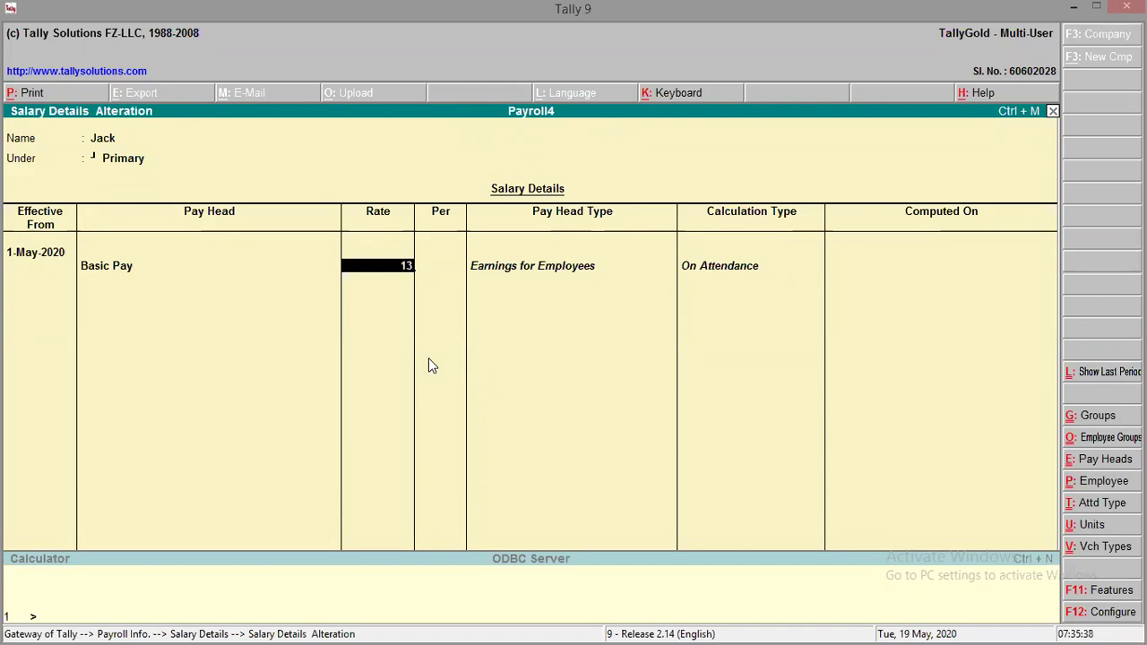
text(,500)
key(Return)
key(Return)
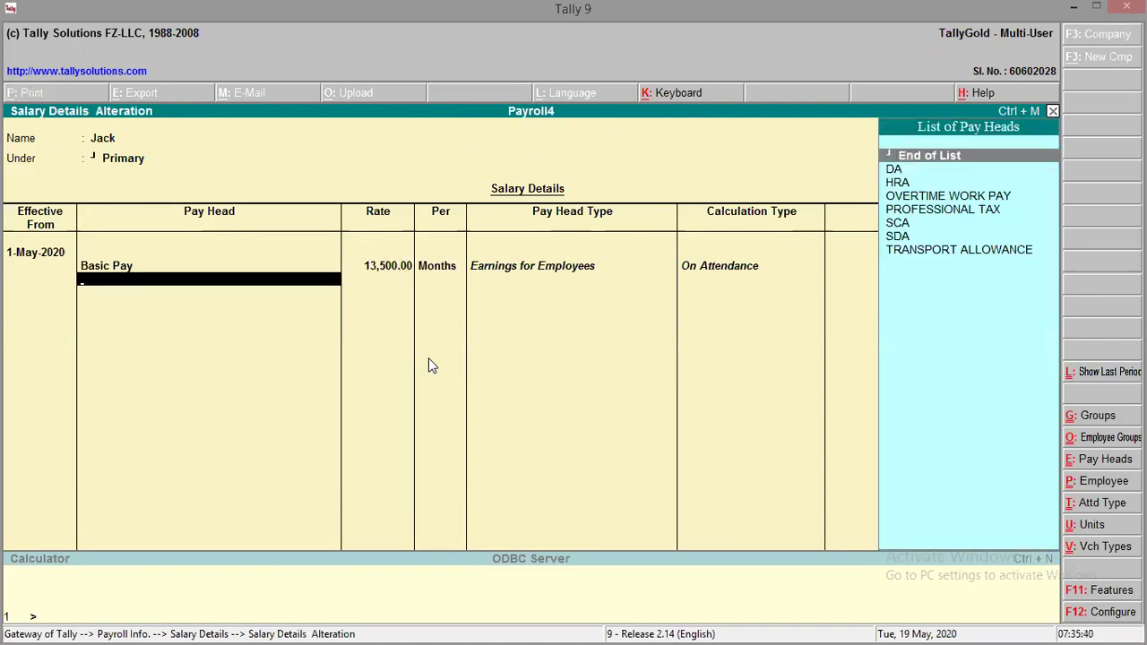
- Add the pay heads DA, HRA, SCA and SDA below Basic Pay for the second listed employee
key(Down)
key(Return)
key(Down)
key(Up)
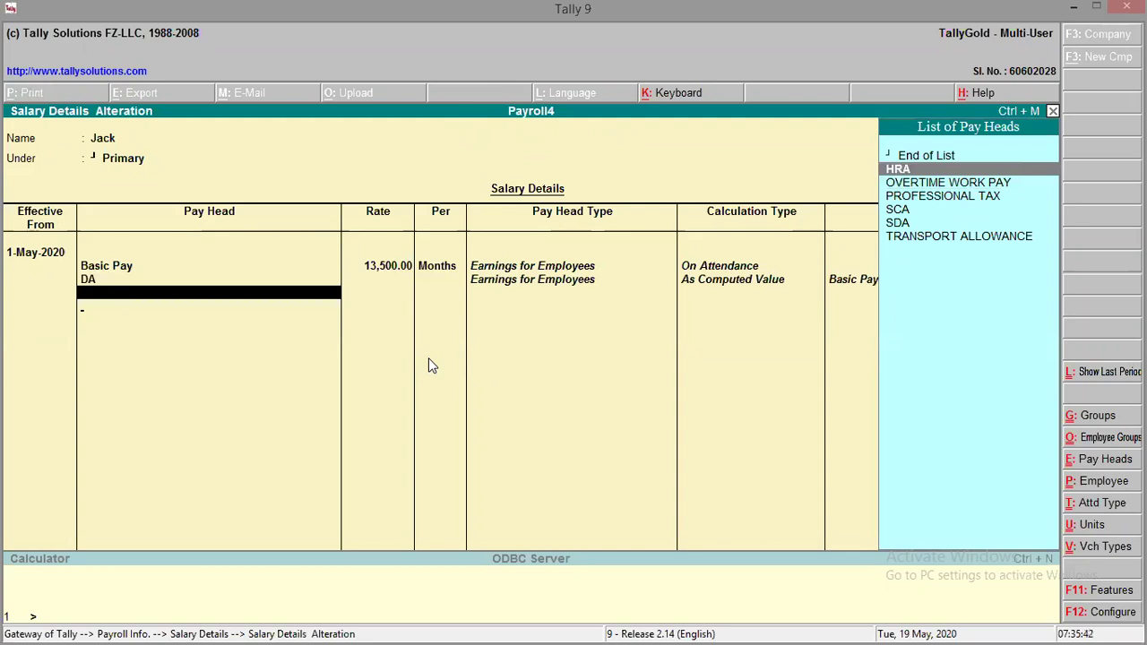
key(Return)
key(Down)
key(Down)
key(Return)
key(Down)
key(Down)
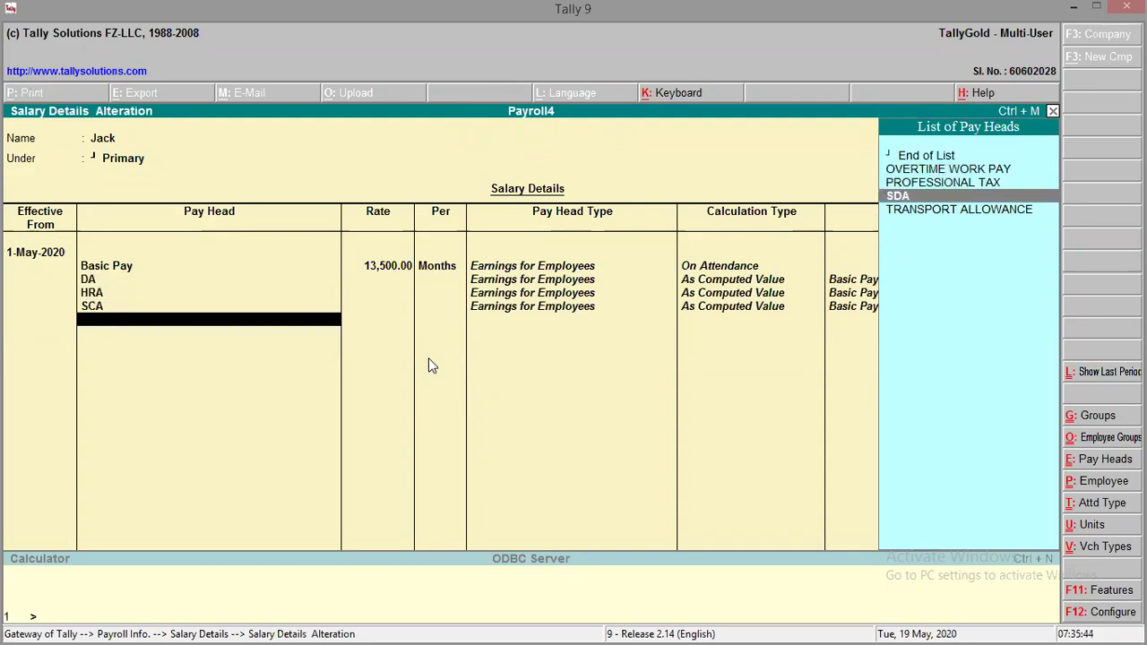
key(Return)
- Add TRANSPORT ALLOWANCE to the second listed employee's salary details at a rate of 500
key(Down)
key(Down)
key(Return)
text(500)
key(Return)
key(Return)
- Add OVERTIME WORK PAY to the second listed employee's salary details at a rate of 450
key(Return)
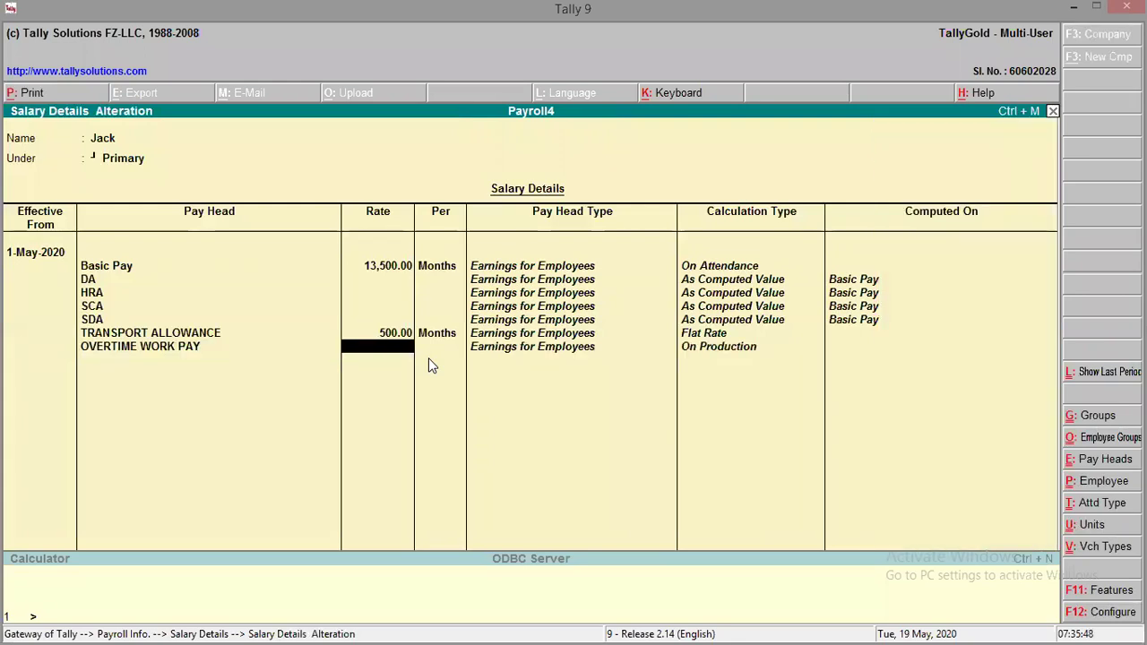
text(450)
key(Return)
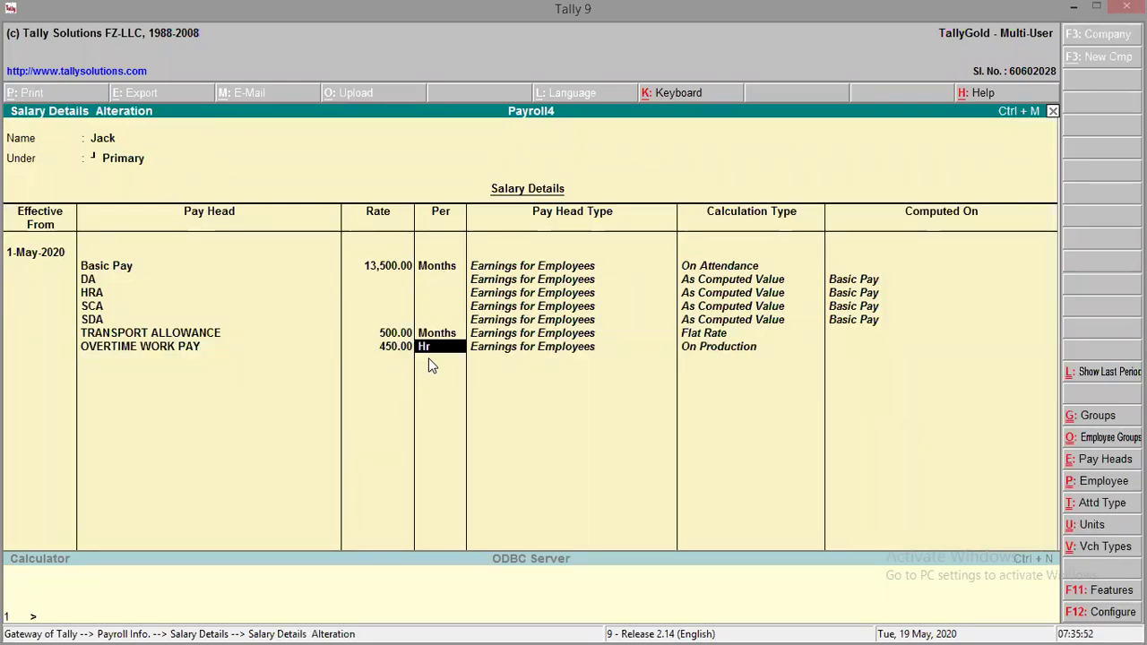
key(Return)
- Add PROFESSIONAL TAX to the second listed employee's salary details at a rate of 300 and save them
key(Down)
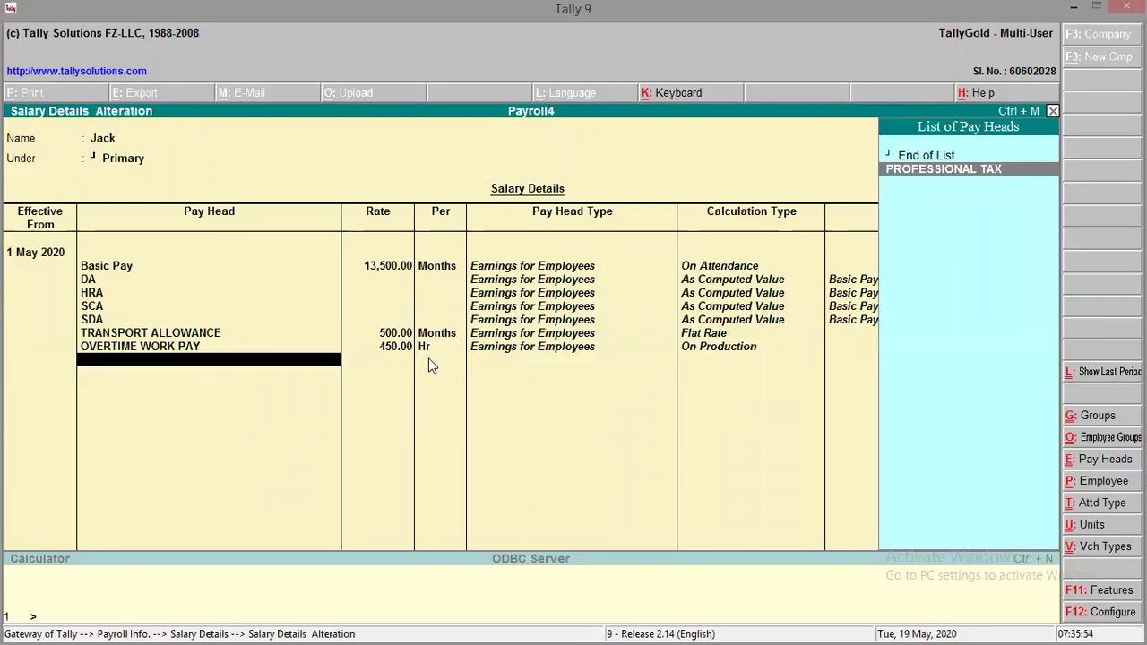
key(Return)
text(300)
key(Return)
key(Return)
key(Return)
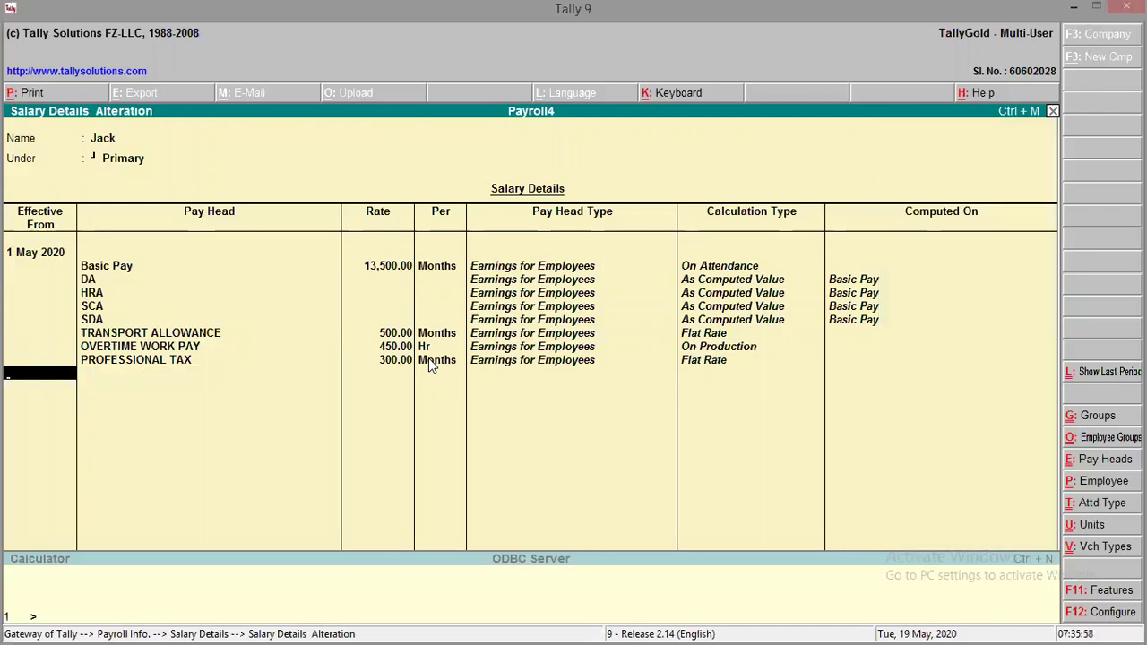
key(Return)
key(Return)
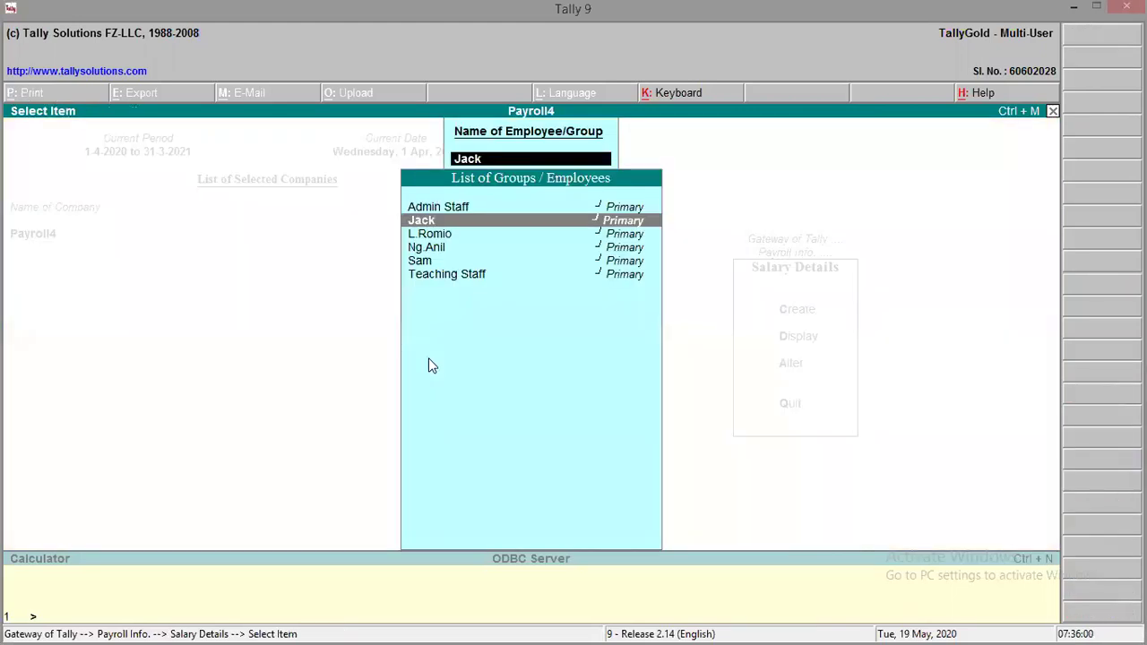
- Leave the salary details screens and start a new payroll voucher from the Gateway of Tally
key(Escape)
key(Escape)
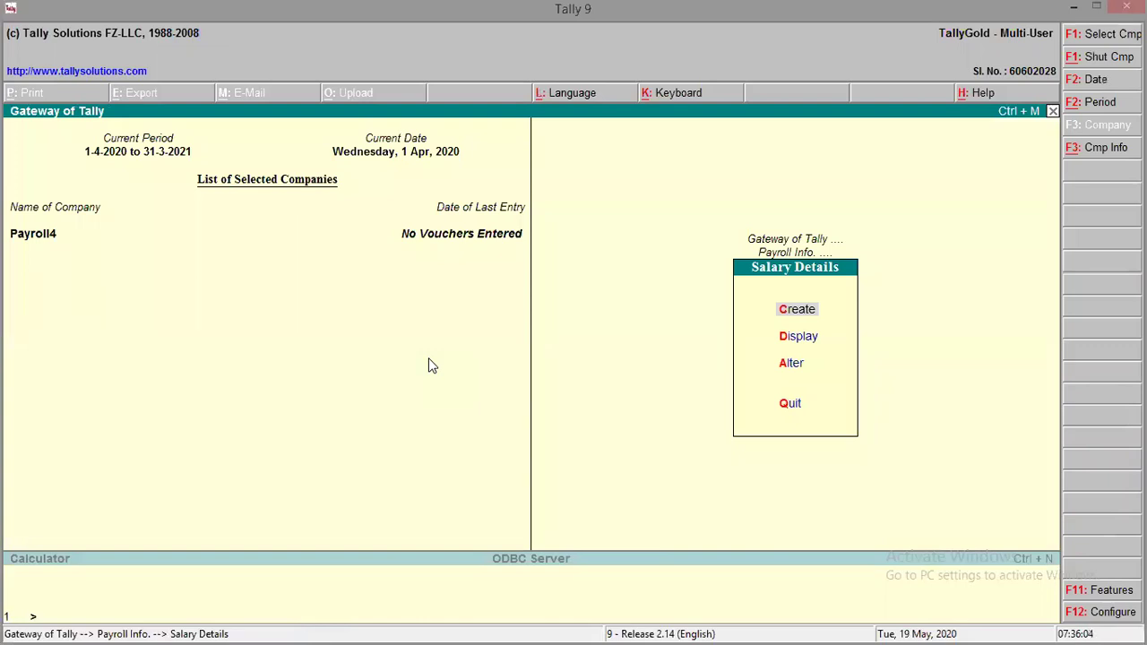
key(Escape)
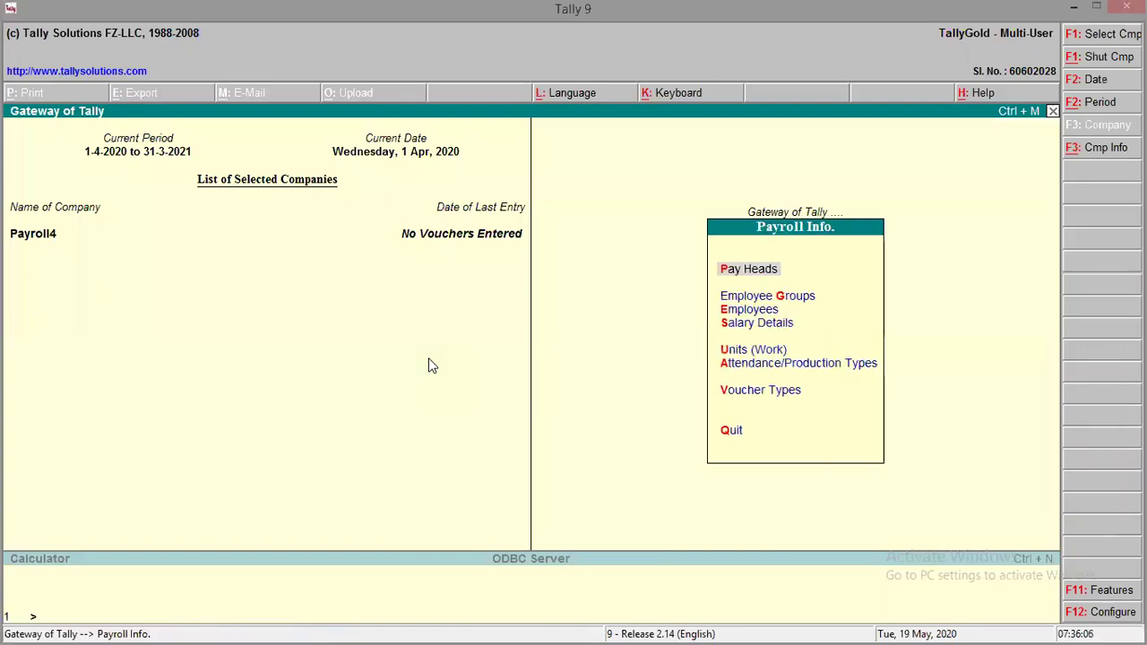
key(Escape)
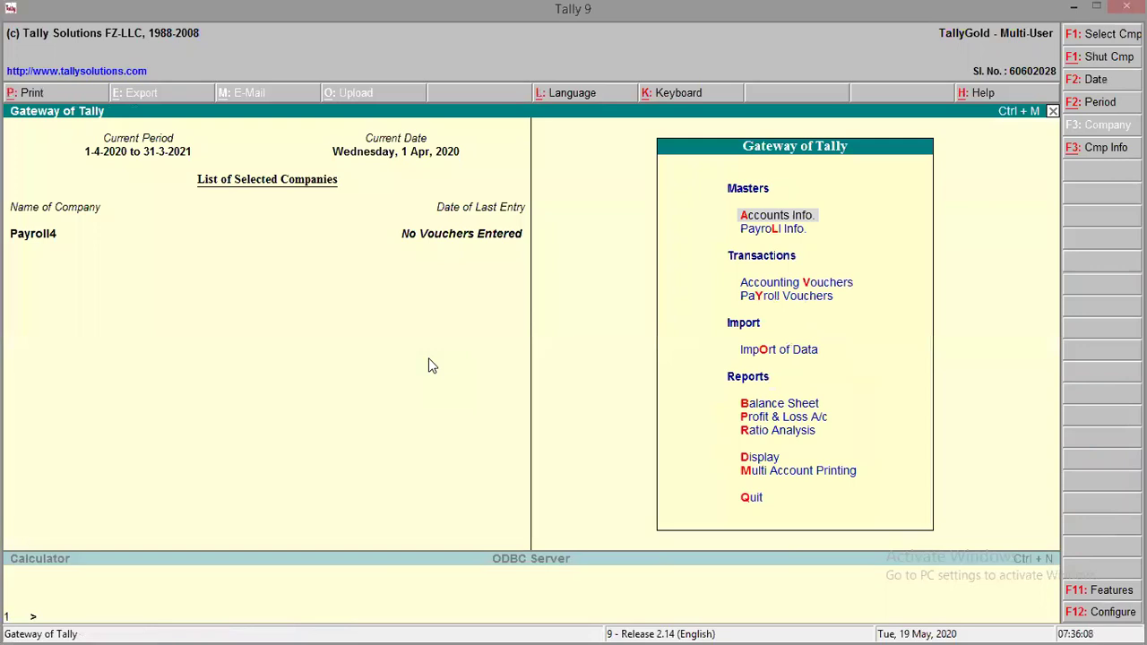
key(Down)
key(Down)
key(Down)
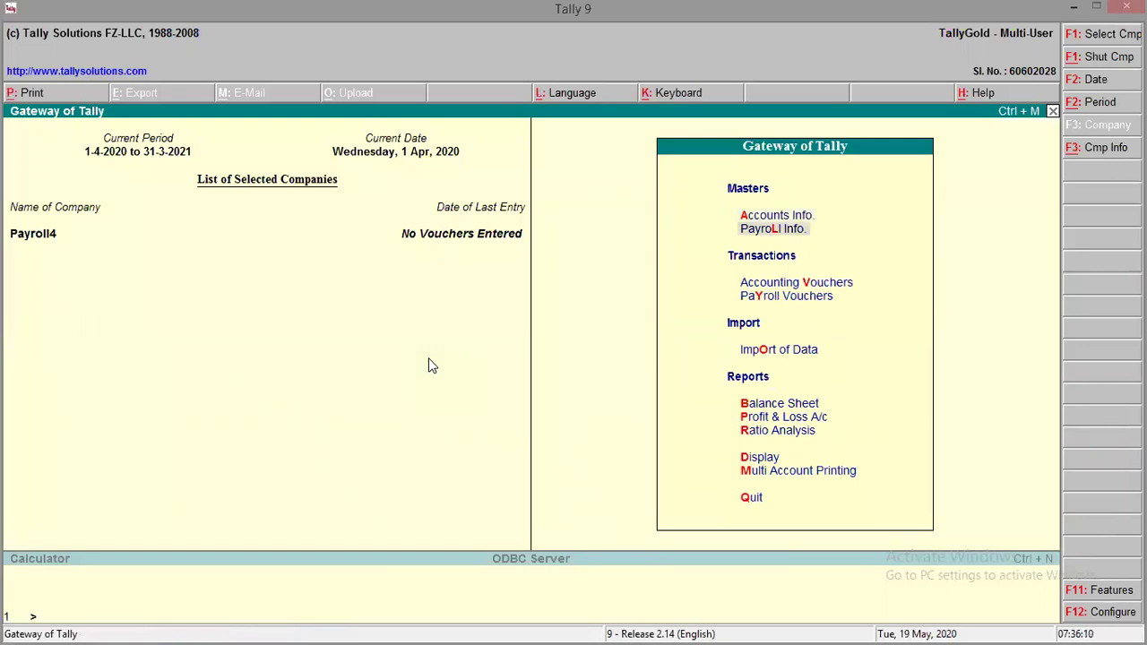
key(Return)
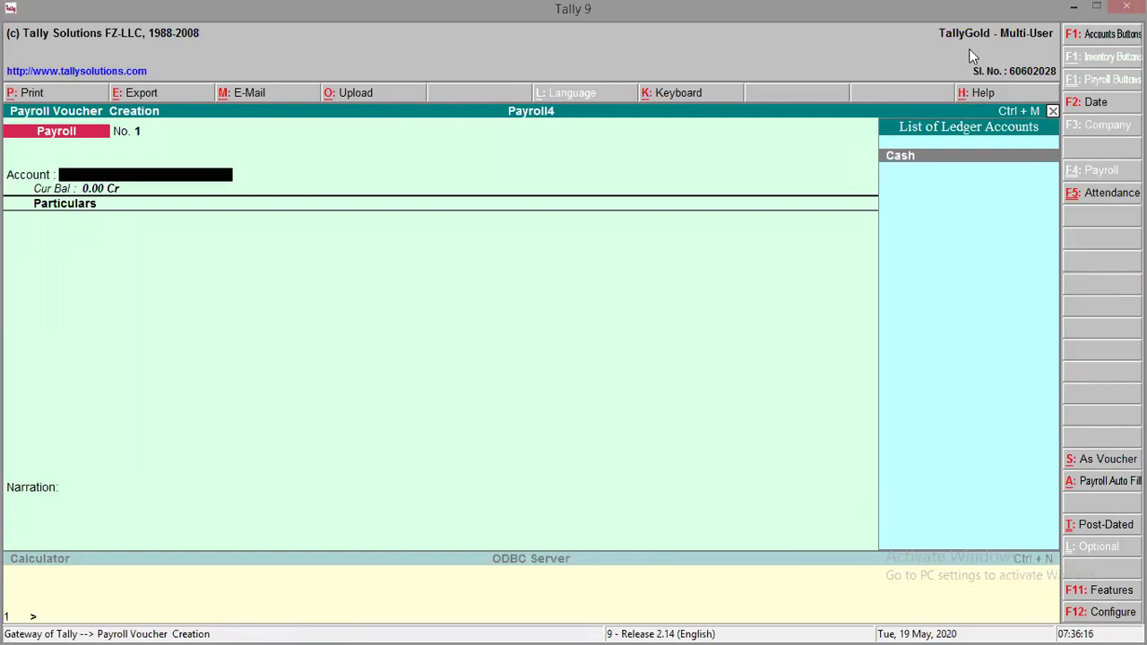
- Switch to PayRoll Question OC.pdf in Chrome, check Exercise 4's attendance and overtime columns, and return to Tally
key(alt+Tab)
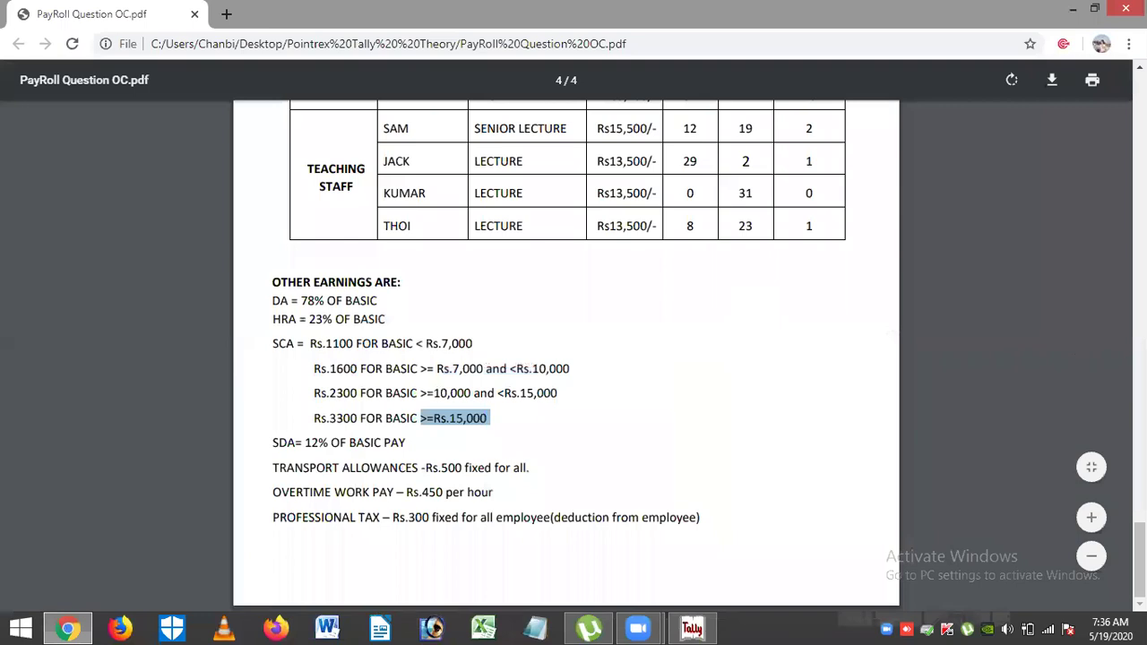
scroll(567, 359, up, 5)
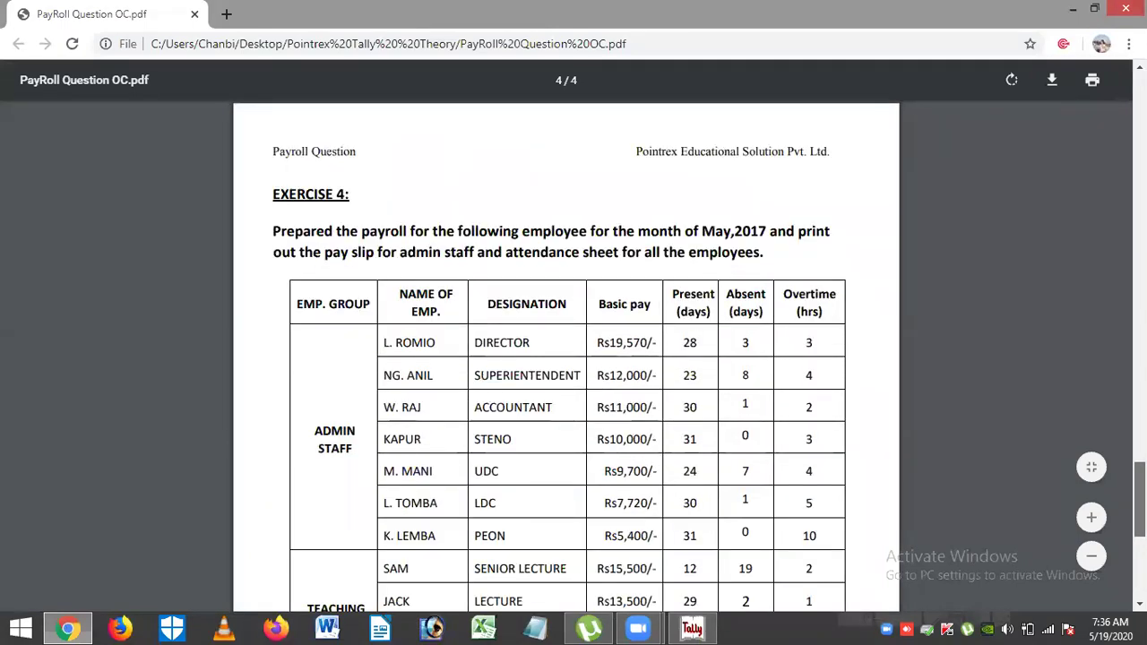
scroll(770, 322, down, 1)
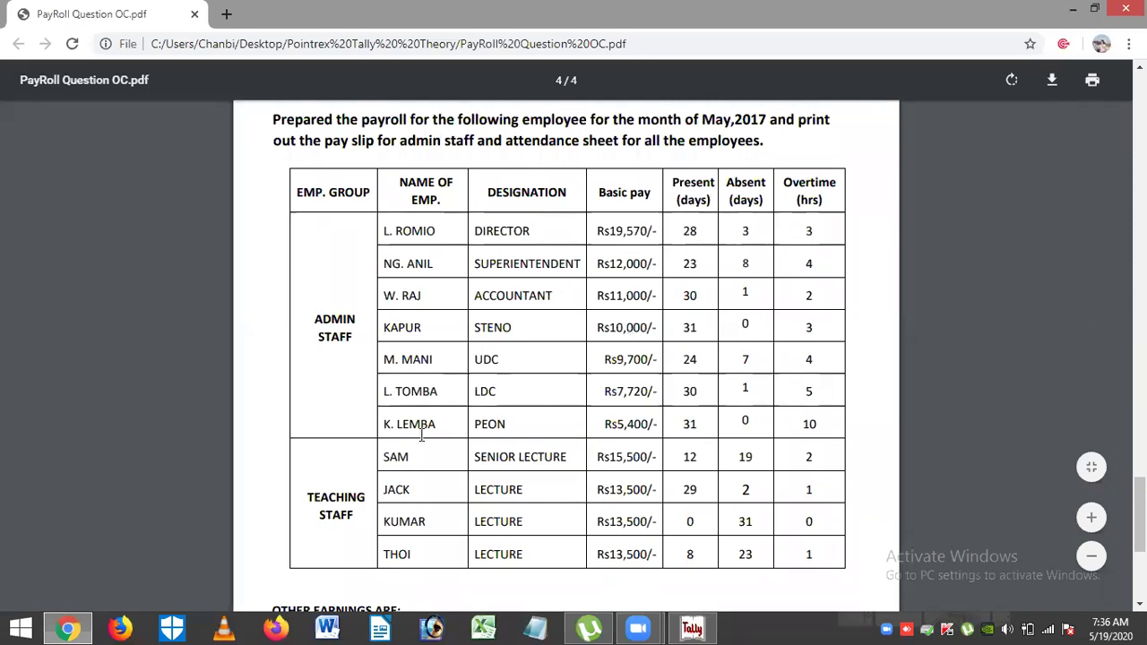
click(695, 625)
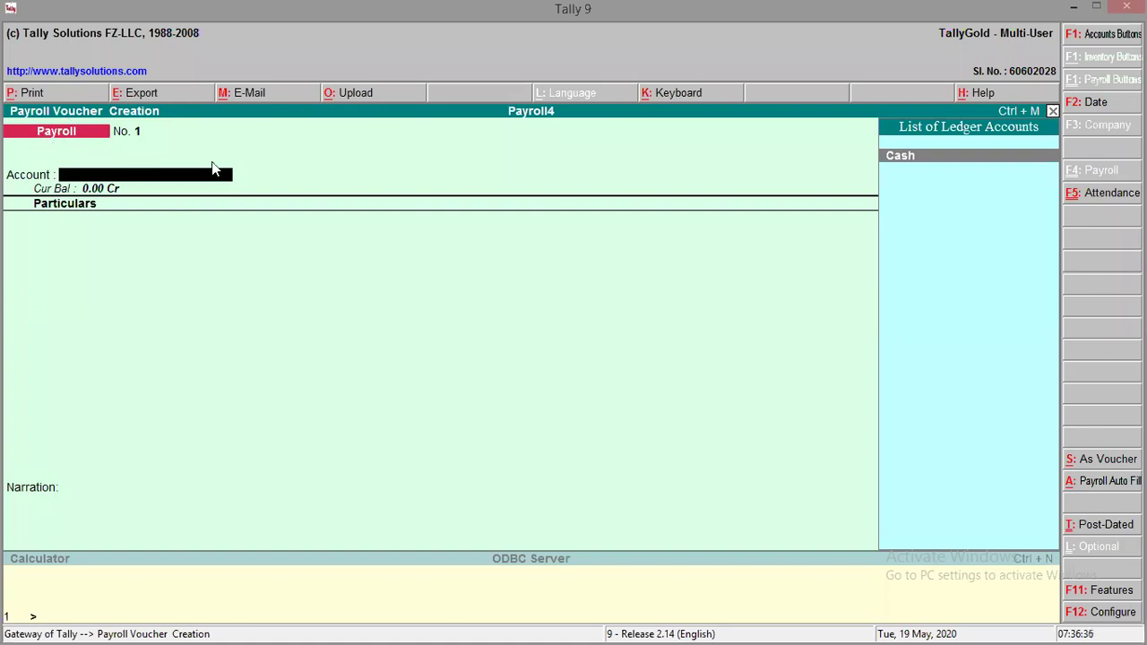
- Change to an attendance voucher and record 28 Present days for the second listed employee
click(1088, 205)
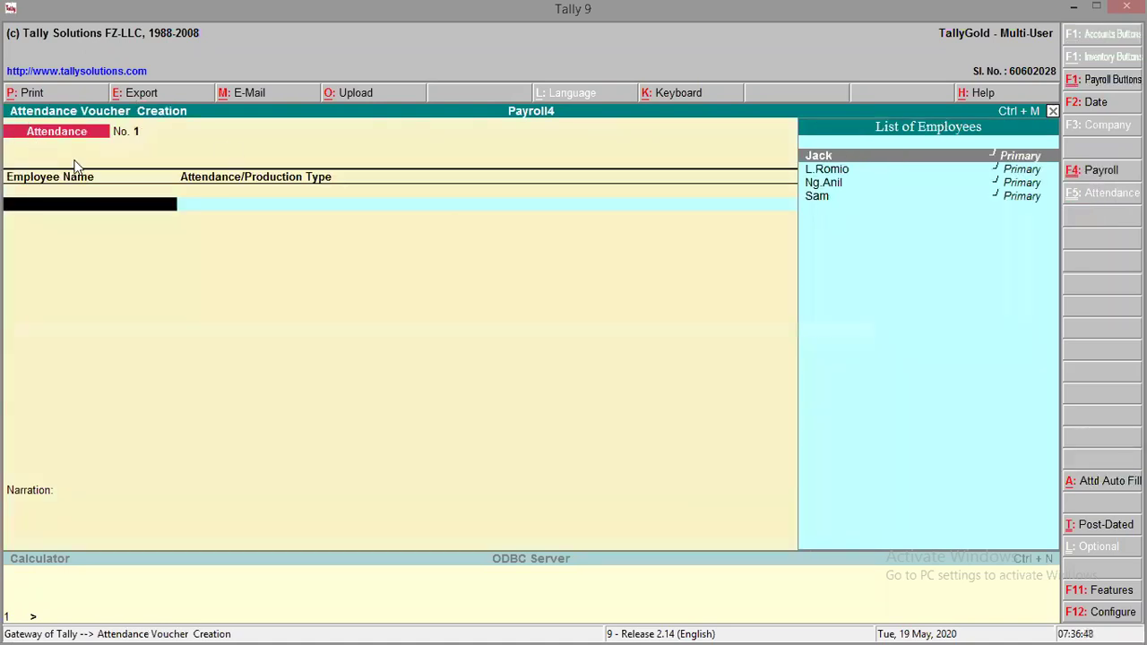
key(Down)
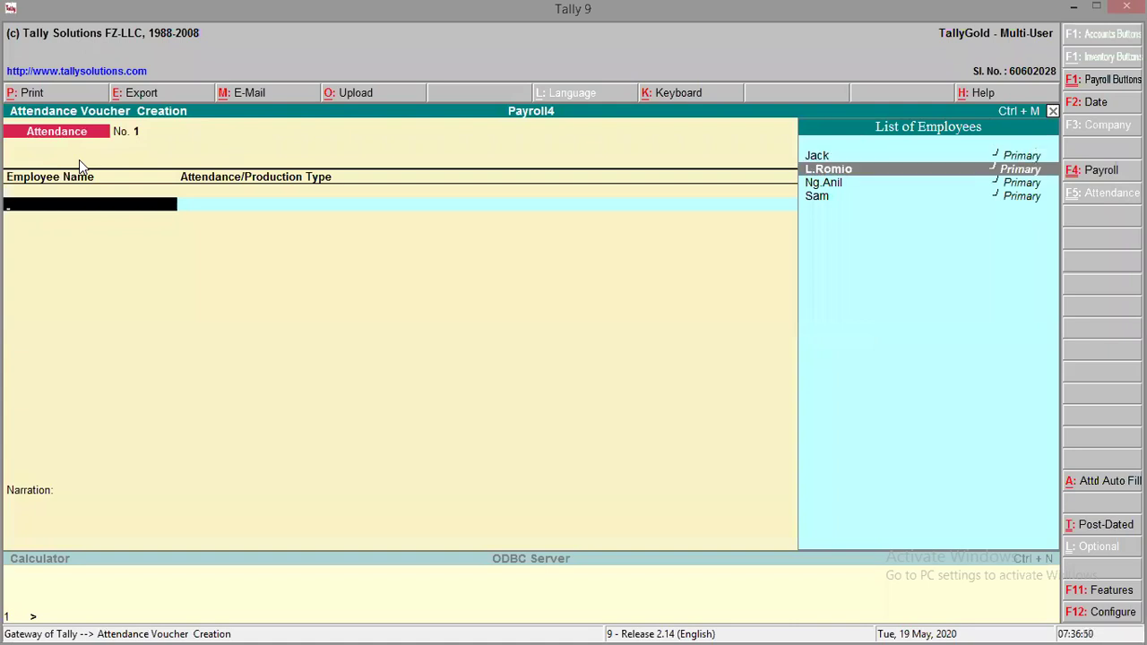
key(Return)
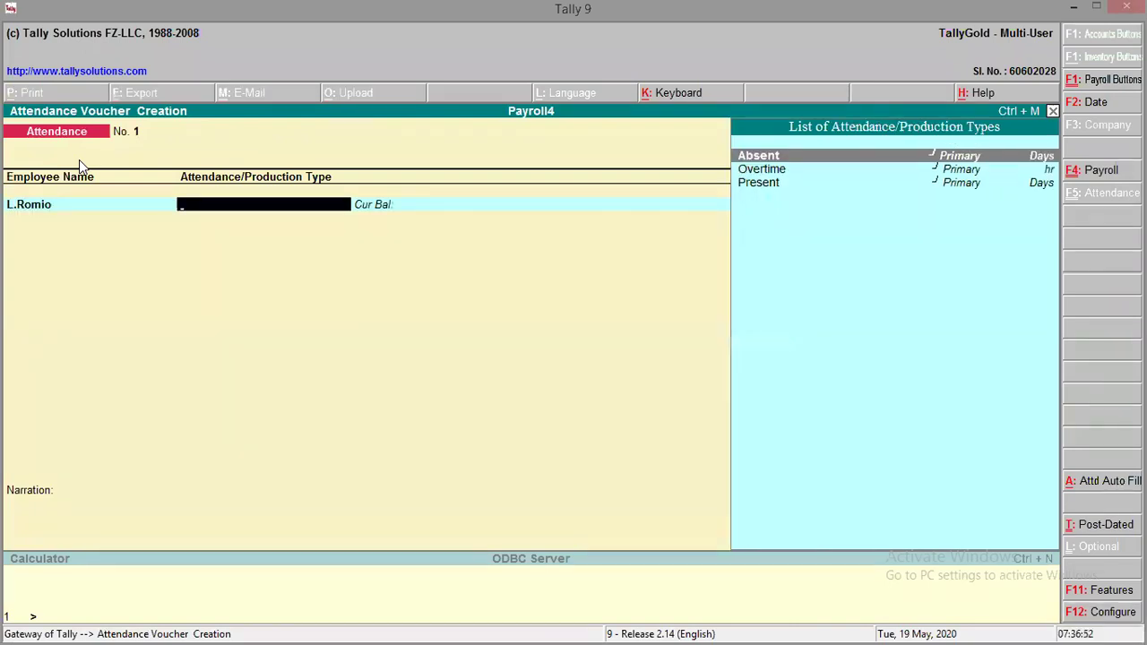
key(Down)
key(Down)
key(Return)
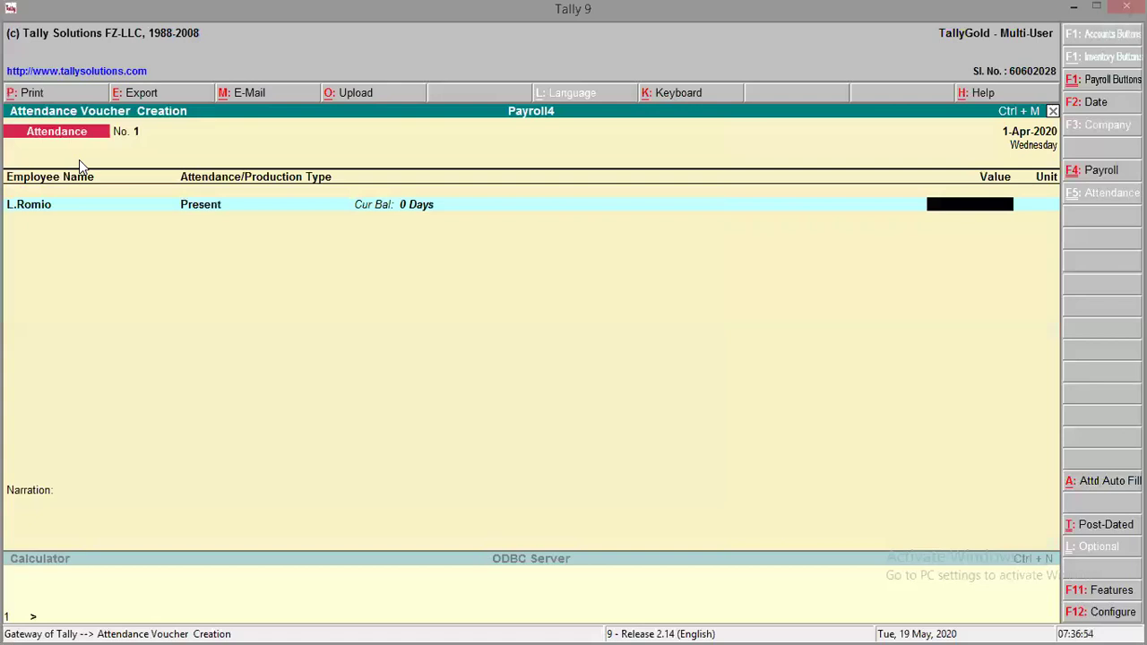
text(38)
key(BackSpace)
key(BackSpace)
text(2)
key(Return)
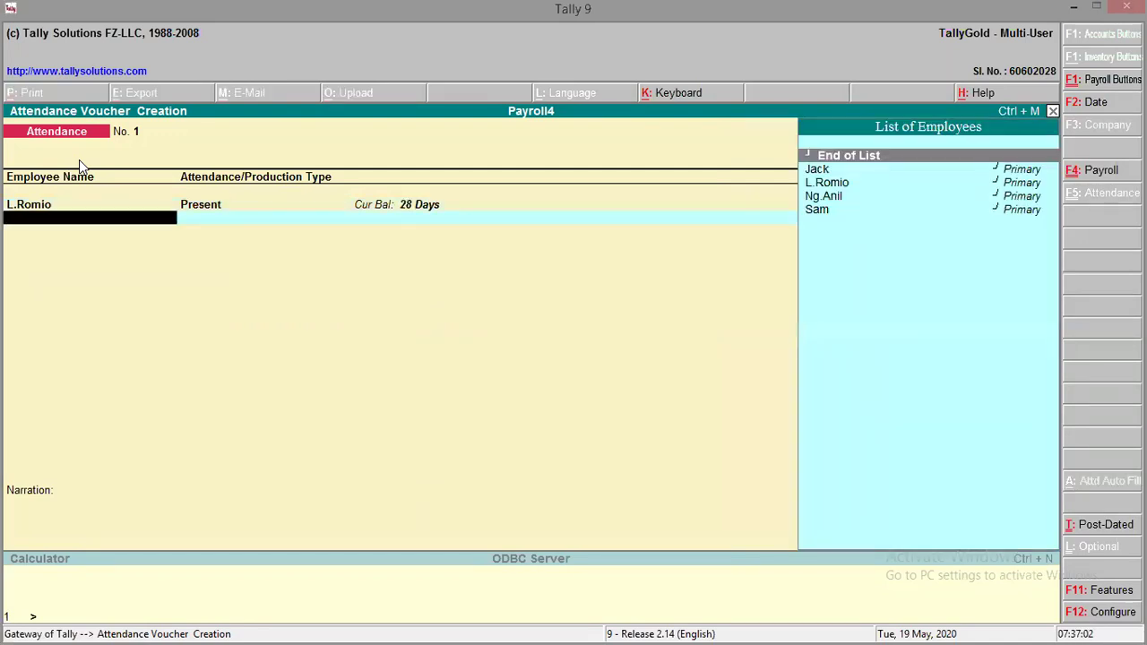
key(Down)
key(Down)
key(Down)
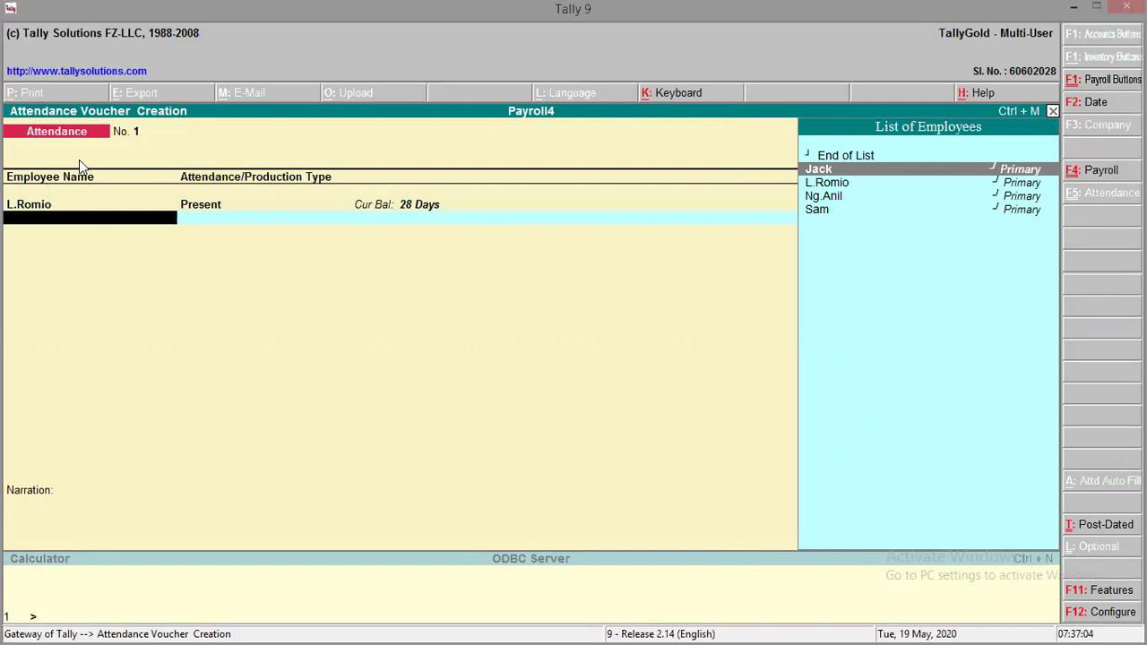
key(Return)
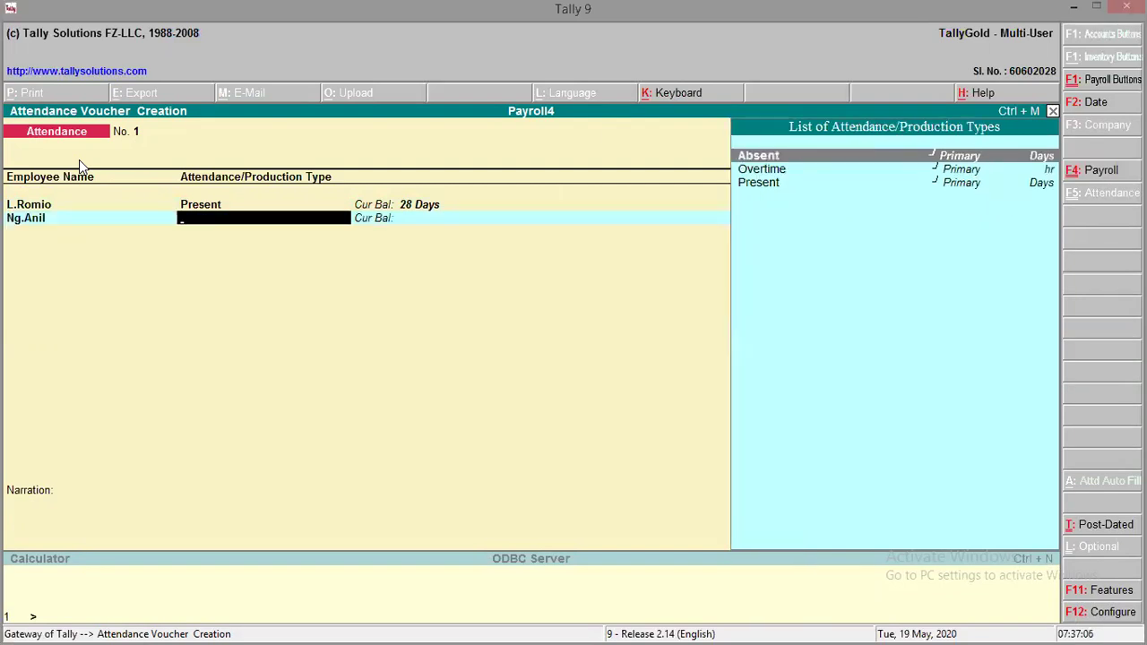
key(BackSpace)
key(BackSpace)
key(BackSpace)
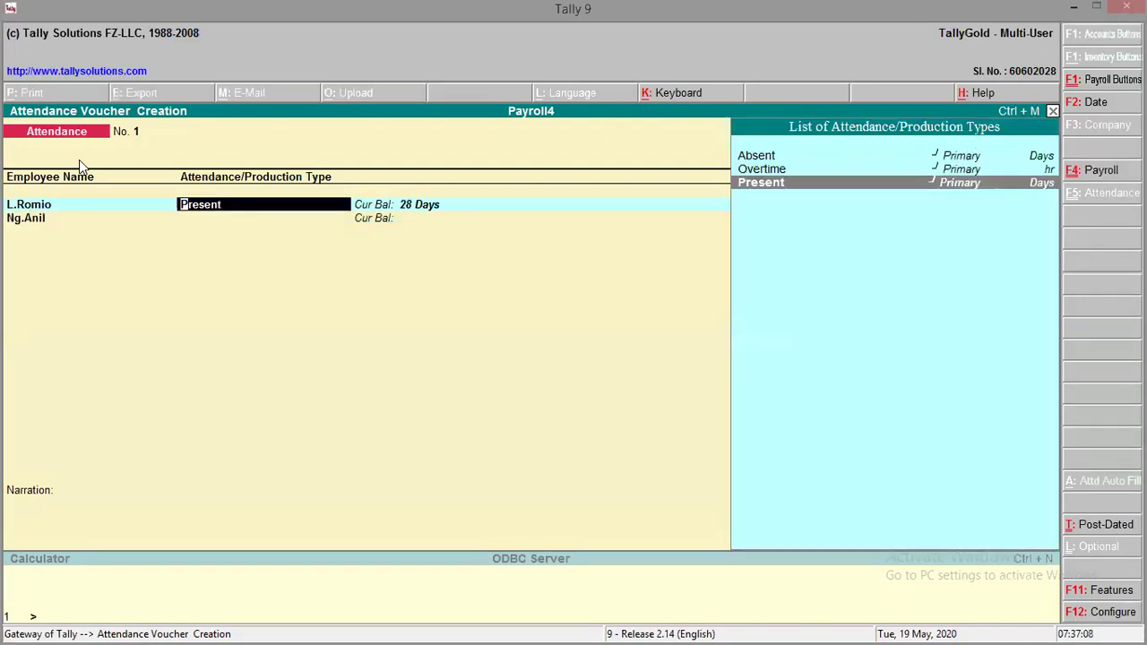
key(Return)
key(Return)
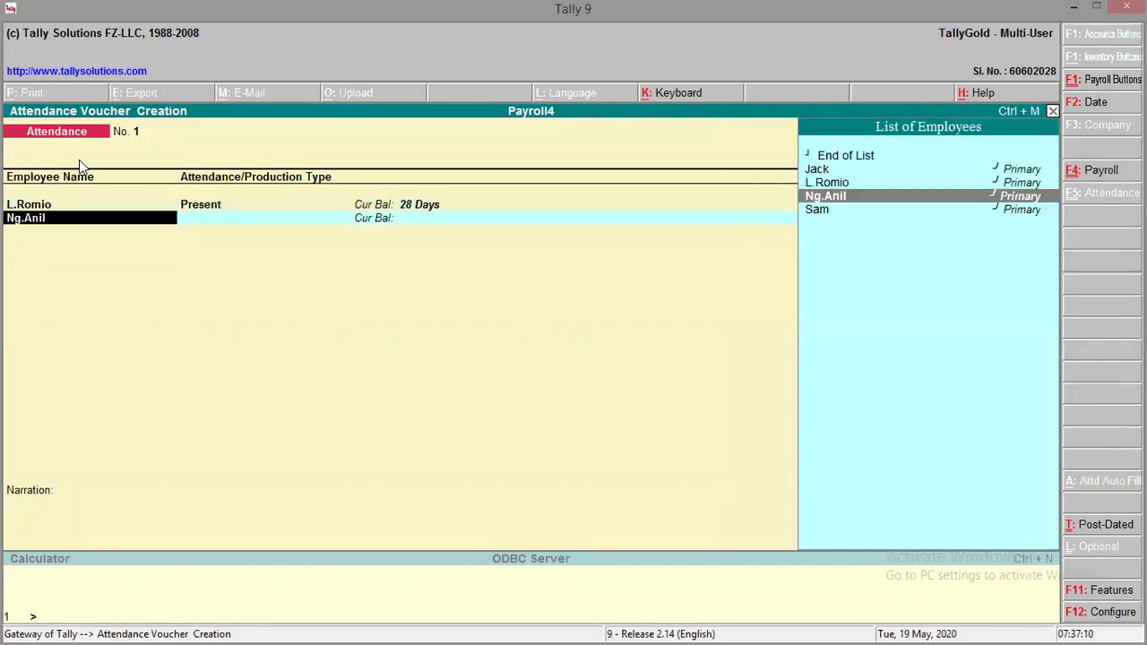
- Set the second attendance row to the second listed employee and record 3 Absent days
key(Up)
key(Return)
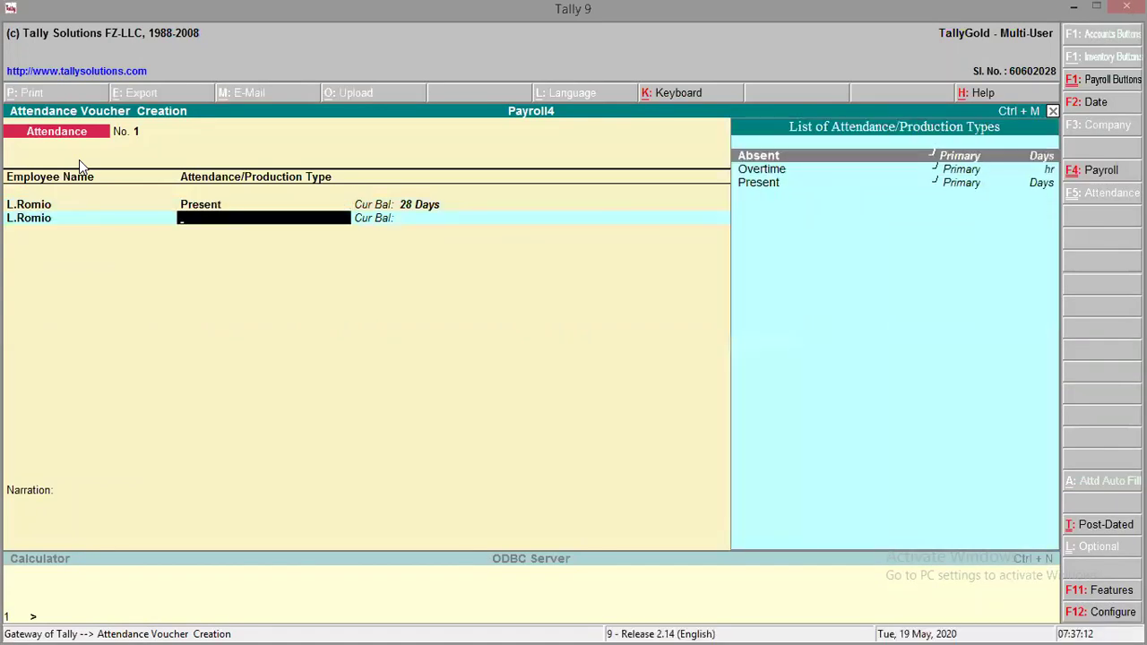
key(Return)
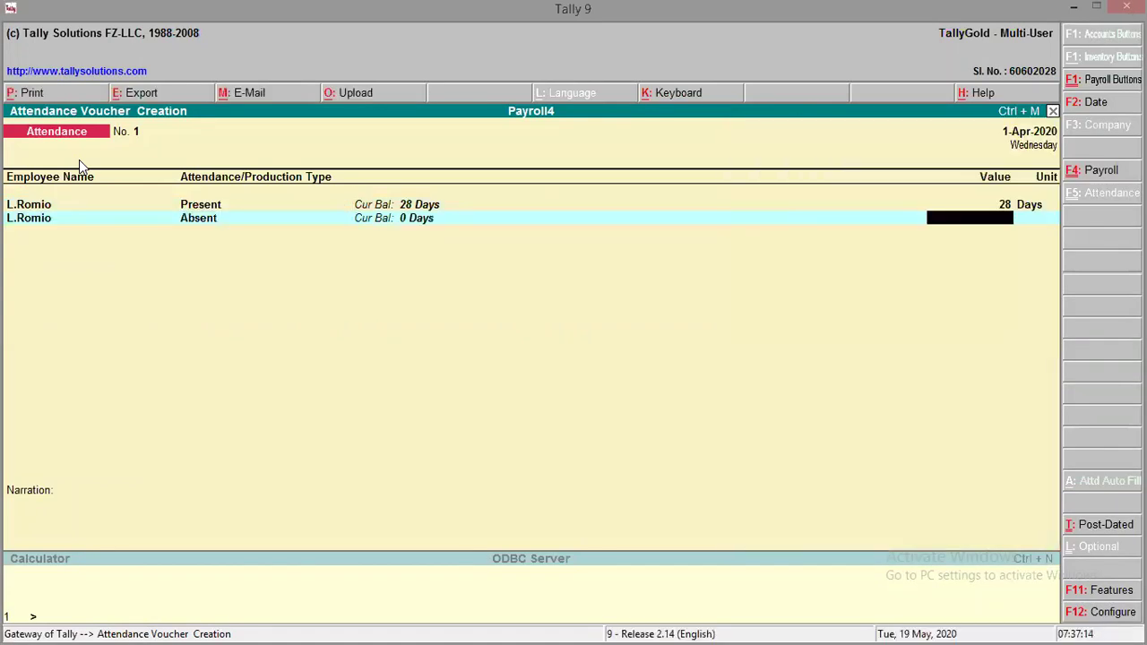
text(3)
key(Return)
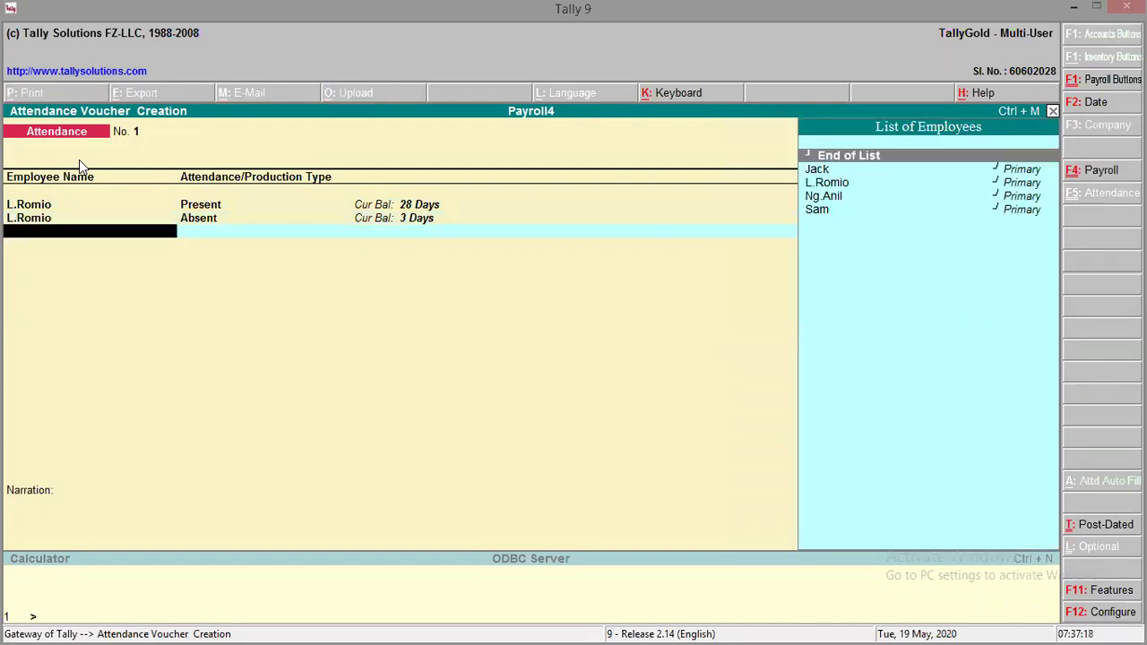
- Add an Overtime row of 3 hr for the second listed employee in the attendance voucher
key(Down)
key(Down)
key(Return)
key(Down)
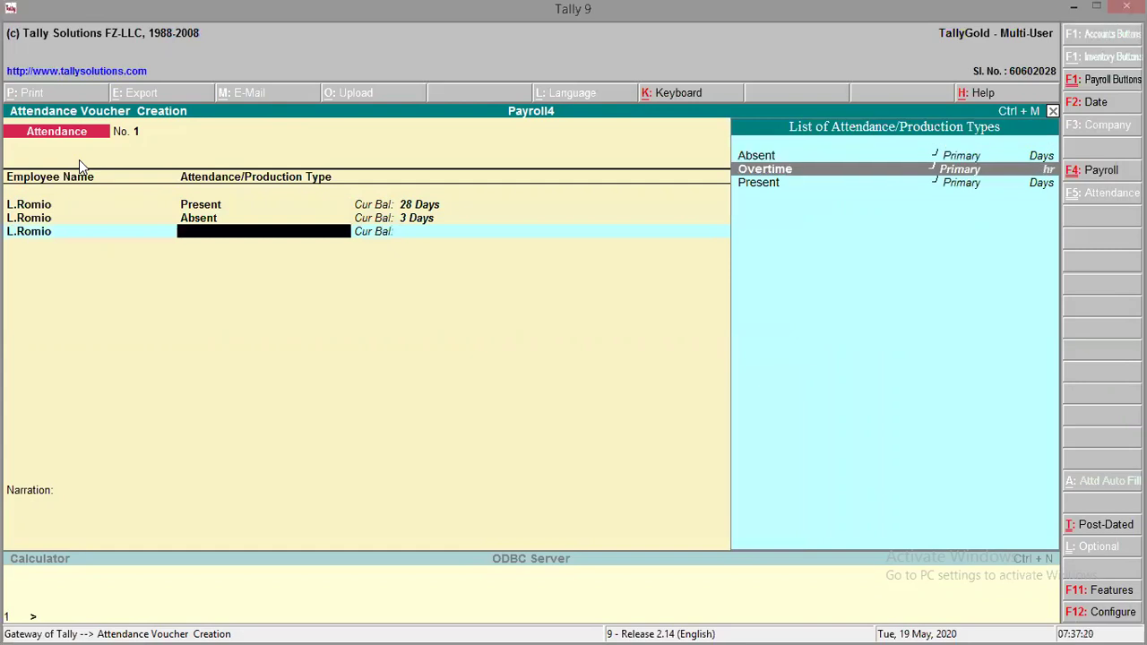
key(Return)
key(Return)
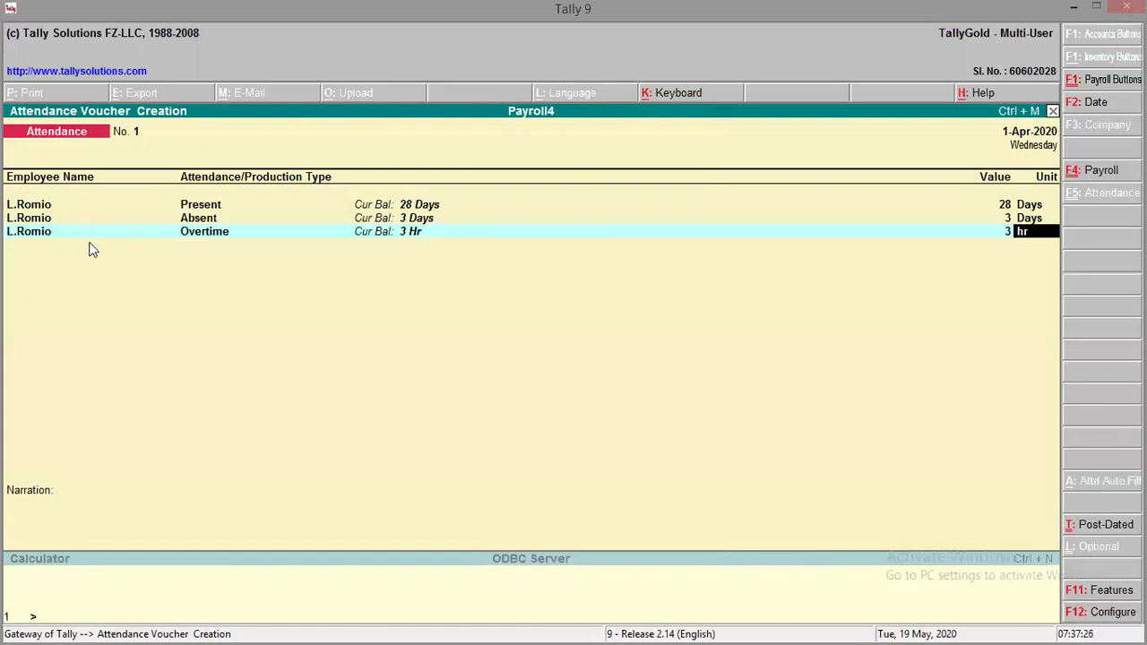
key(Return)
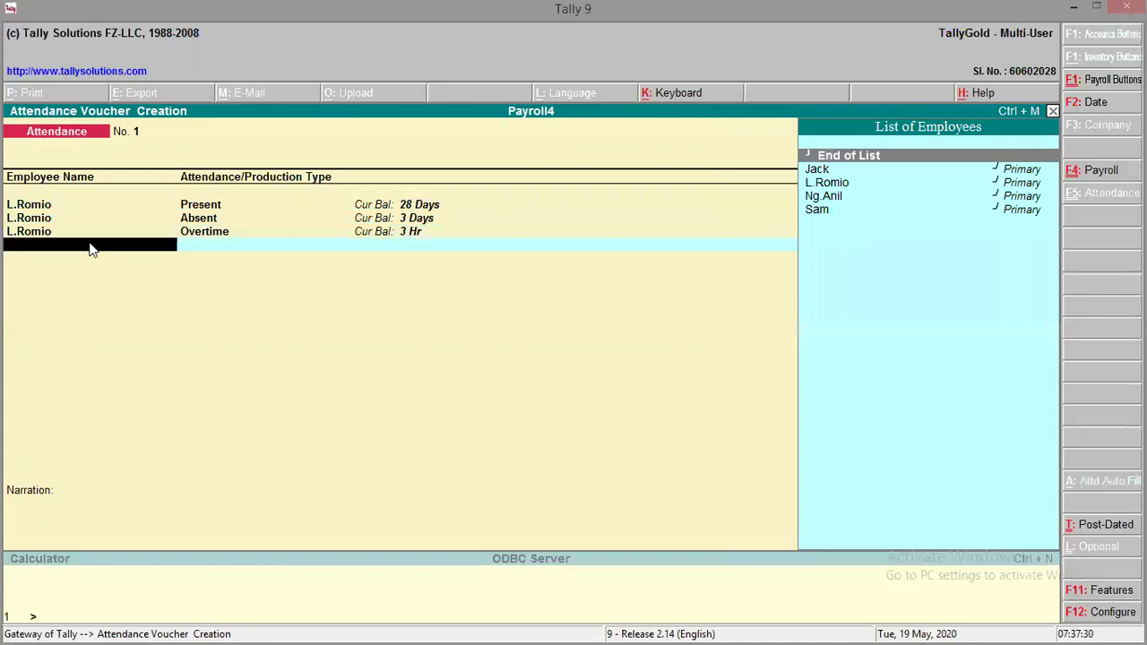
- Record 23 Present days for the third listed employee, checking the figure in the payroll question PDF
key(Down)
key(Down)
key(Down)
key(Return)
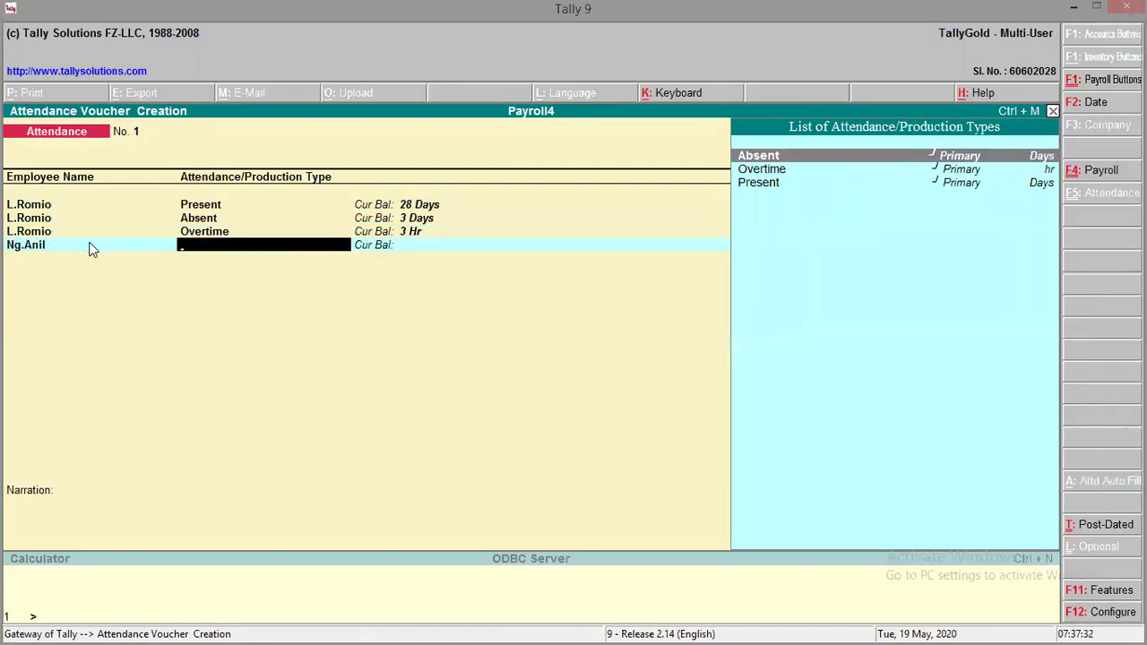
key(Down)
key(Down)
key(Return)
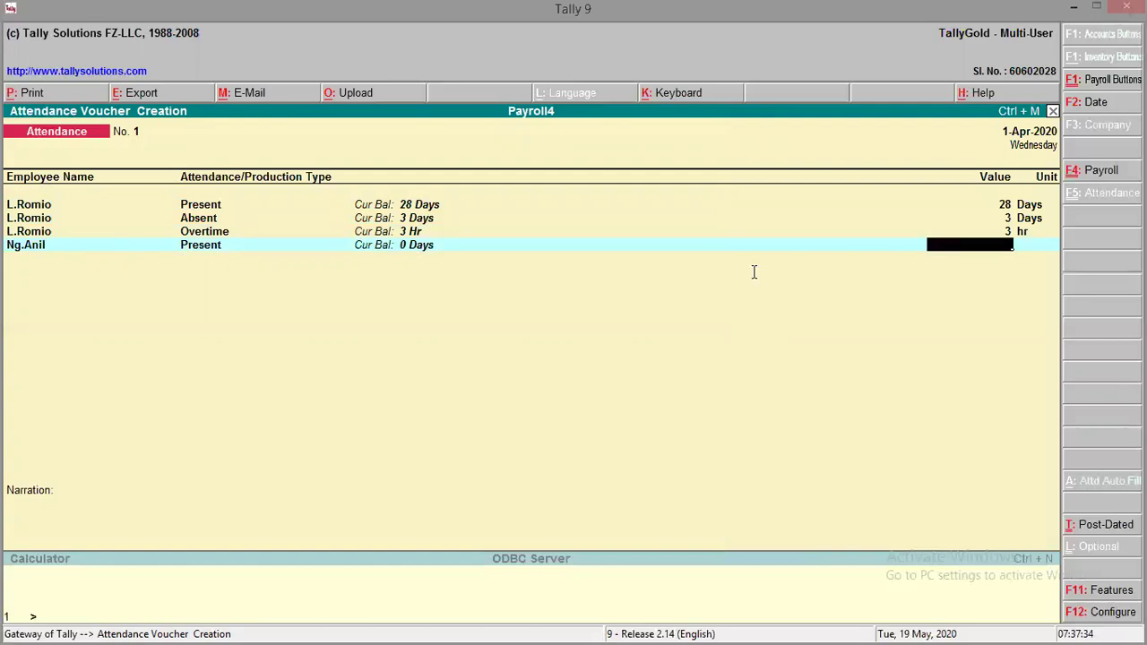
key(alt+Tab)
click(691, 628)
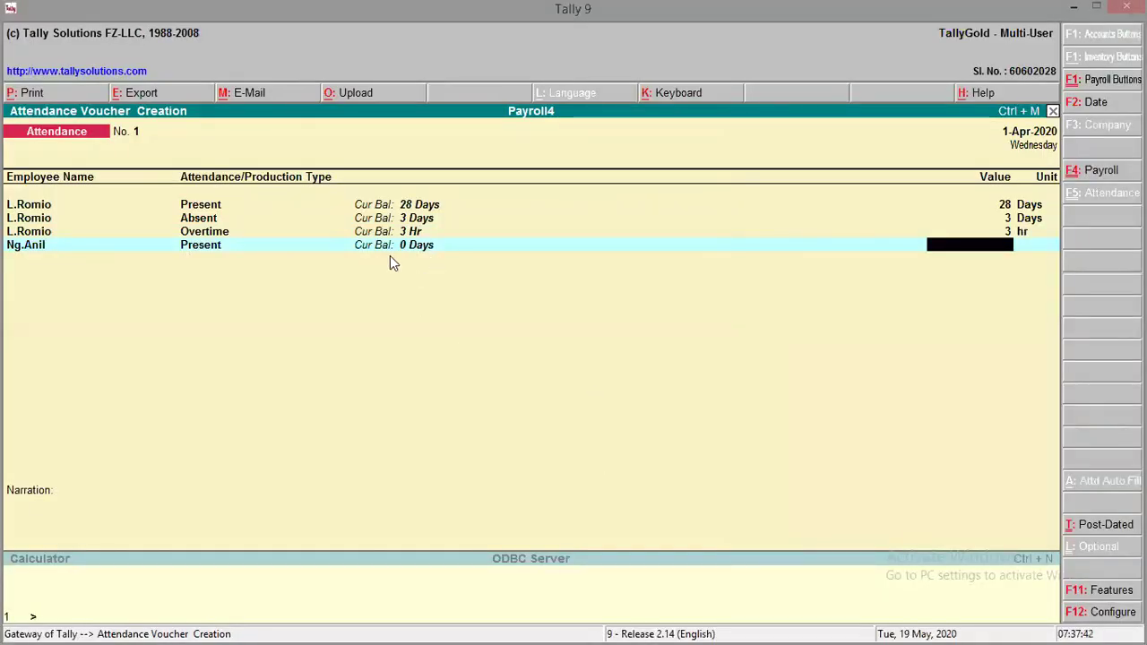
text(23)
key(Return)
- Add an Absent row of 8 days for the third listed employee in the attendance voucher
key(Down)
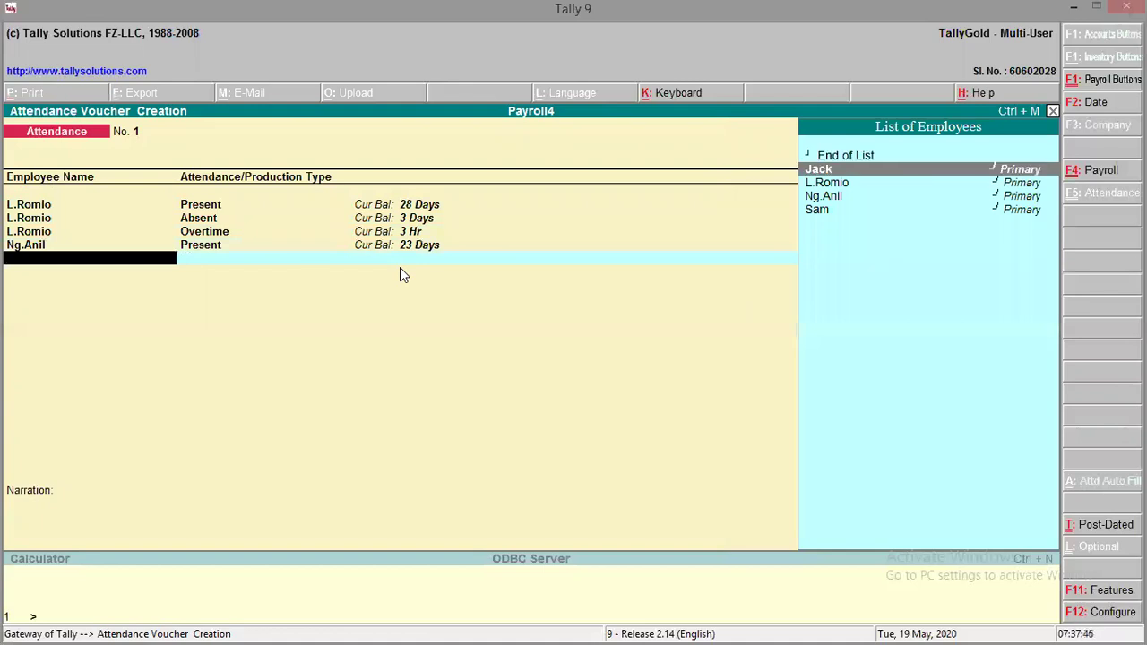
key(Down)
key(Down)
key(Return)
key(Down)
key(Up)
key(Return)
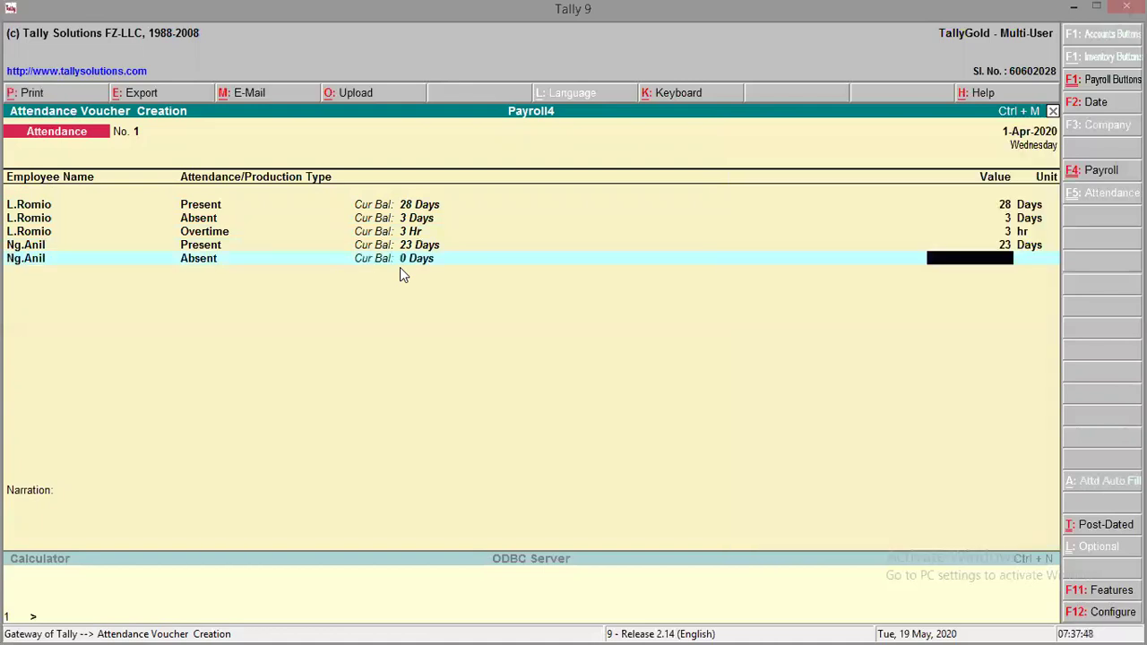
text(8)
key(Return)
- Add an Overtime row of 4 hr for the third listed employee in the attendance voucher
key(Down)
key(Down)
key(Down)
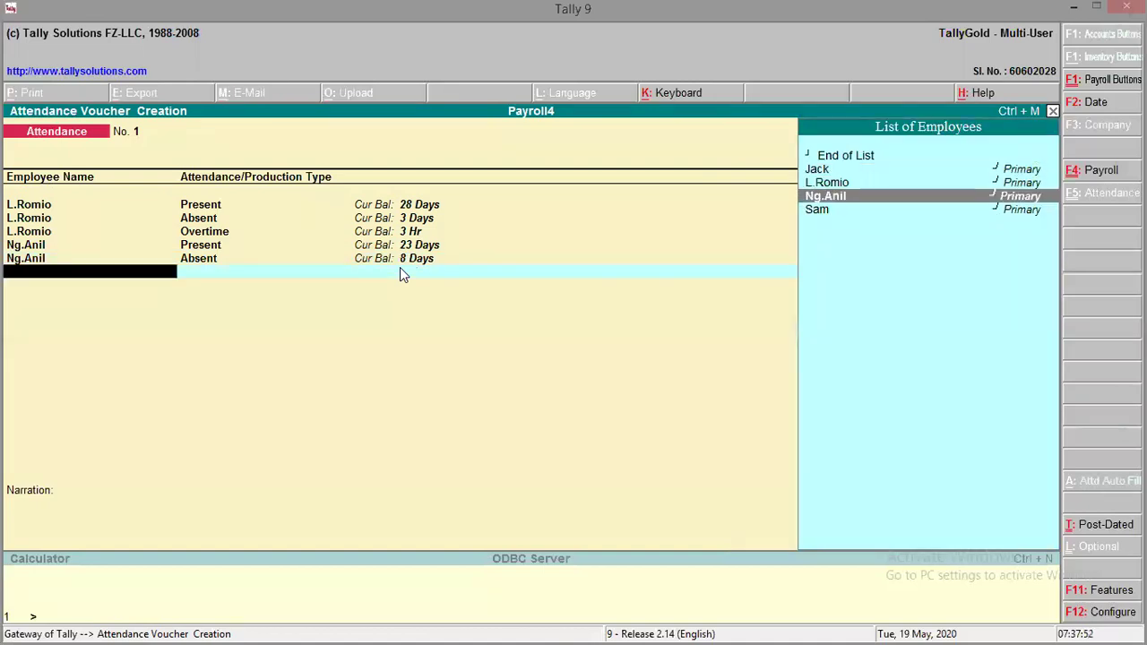
key(Return)
key(Down)
key(Return)
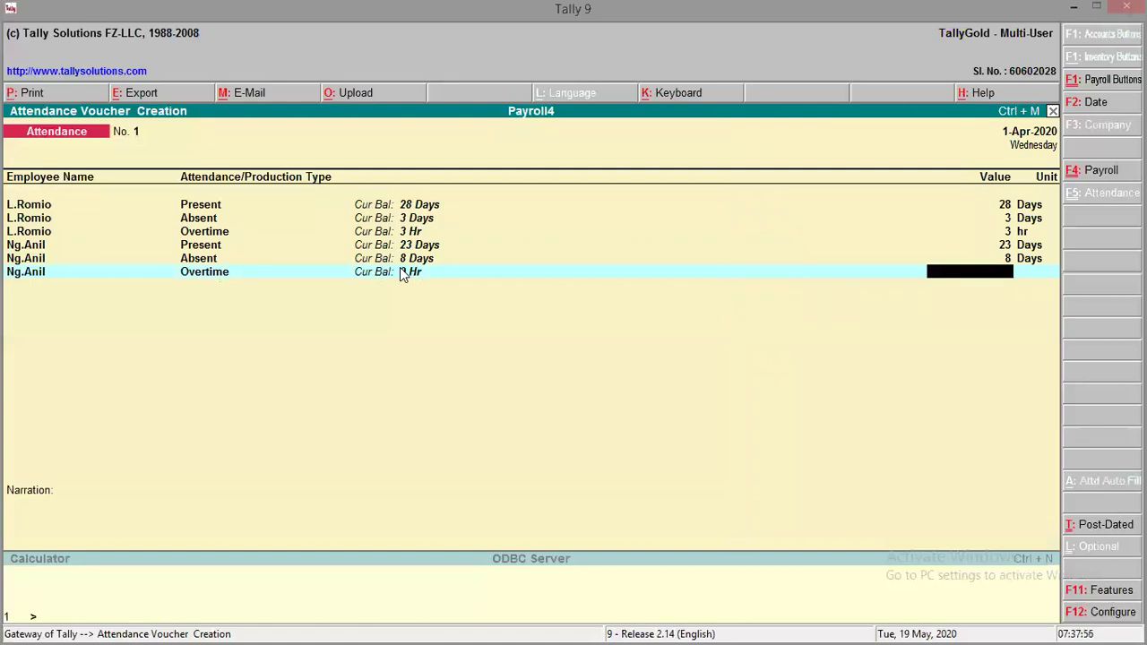
text(4)
key(Return)
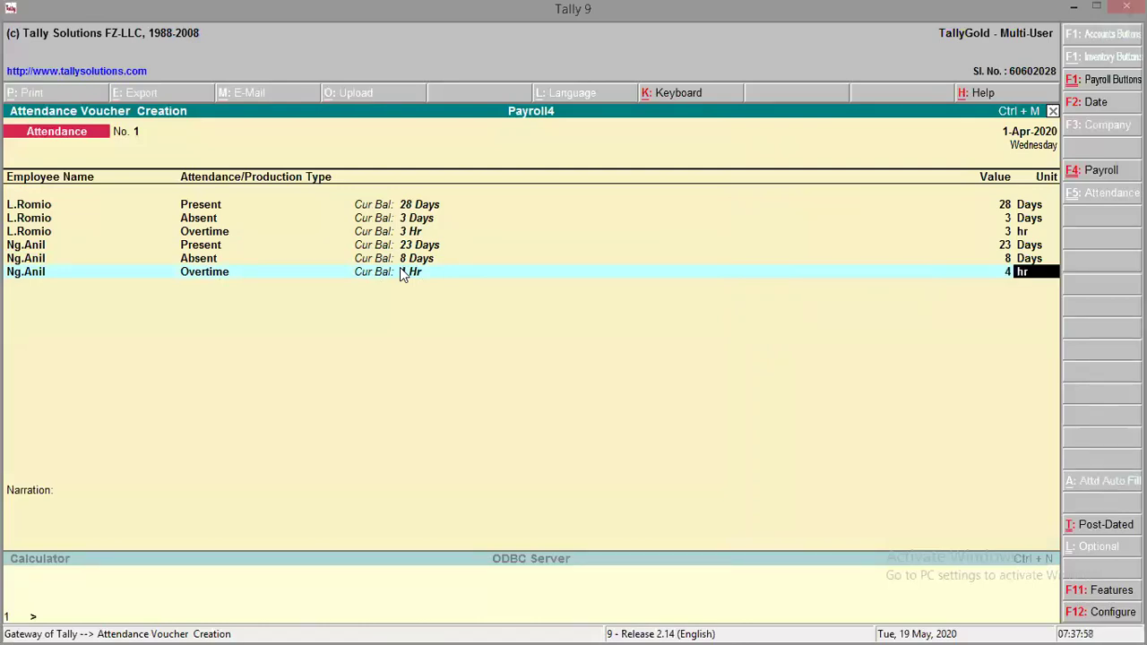
key(Return)
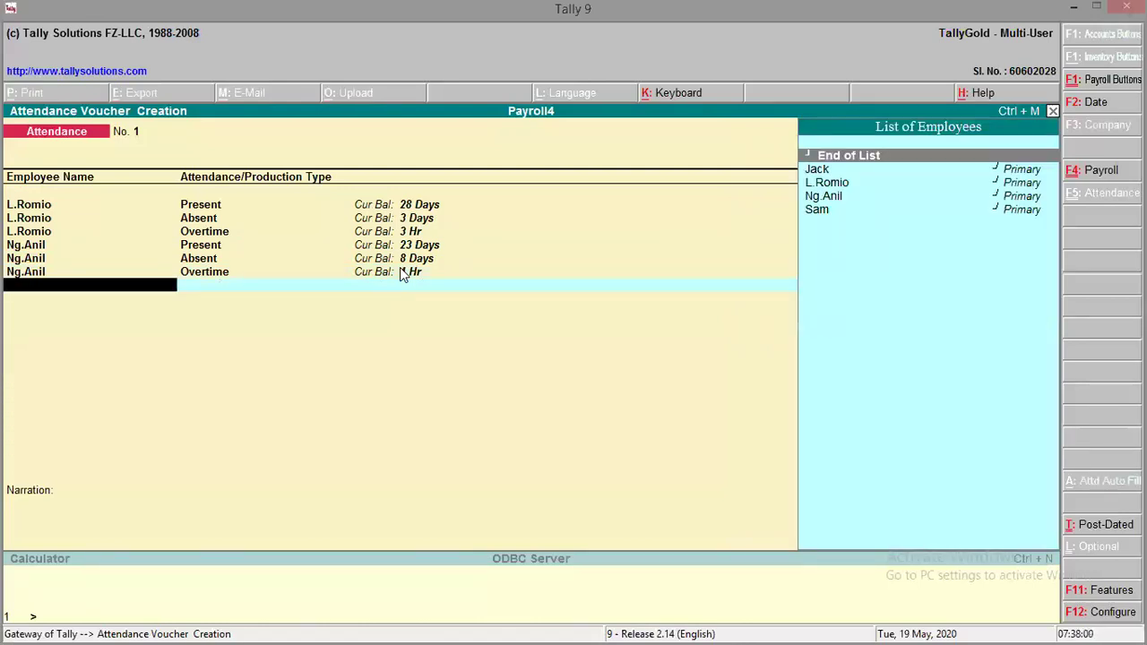
- Record 12 Present days for the fourth listed employee, checking the figure in the payroll question PDF
text(S)
key(Return)
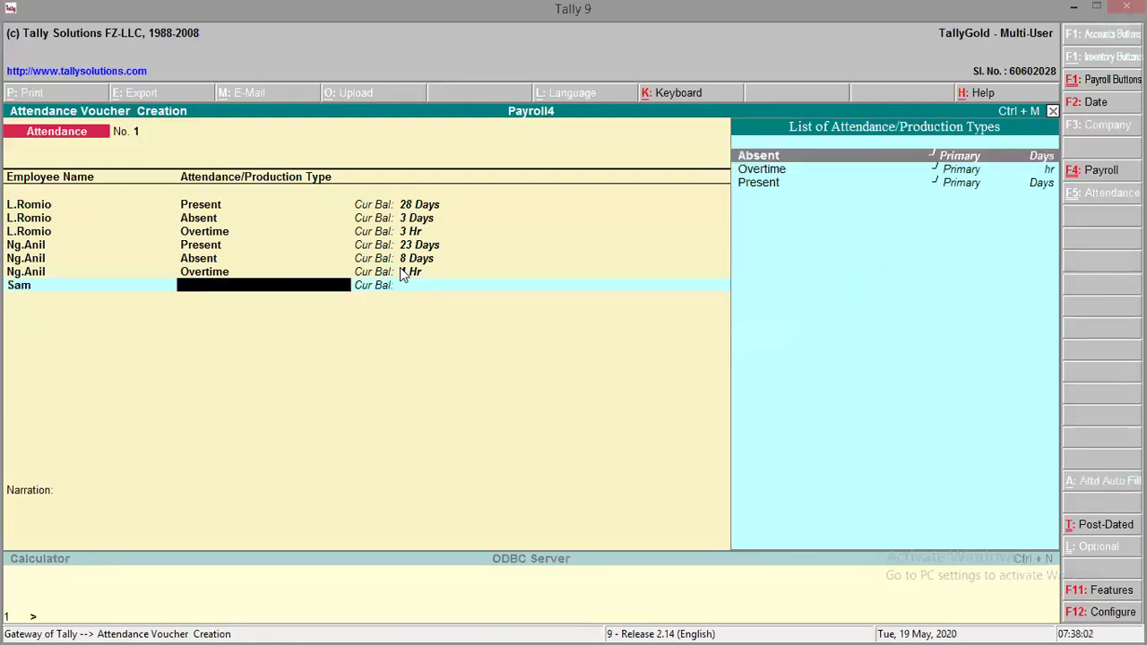
key(Down)
key(Down)
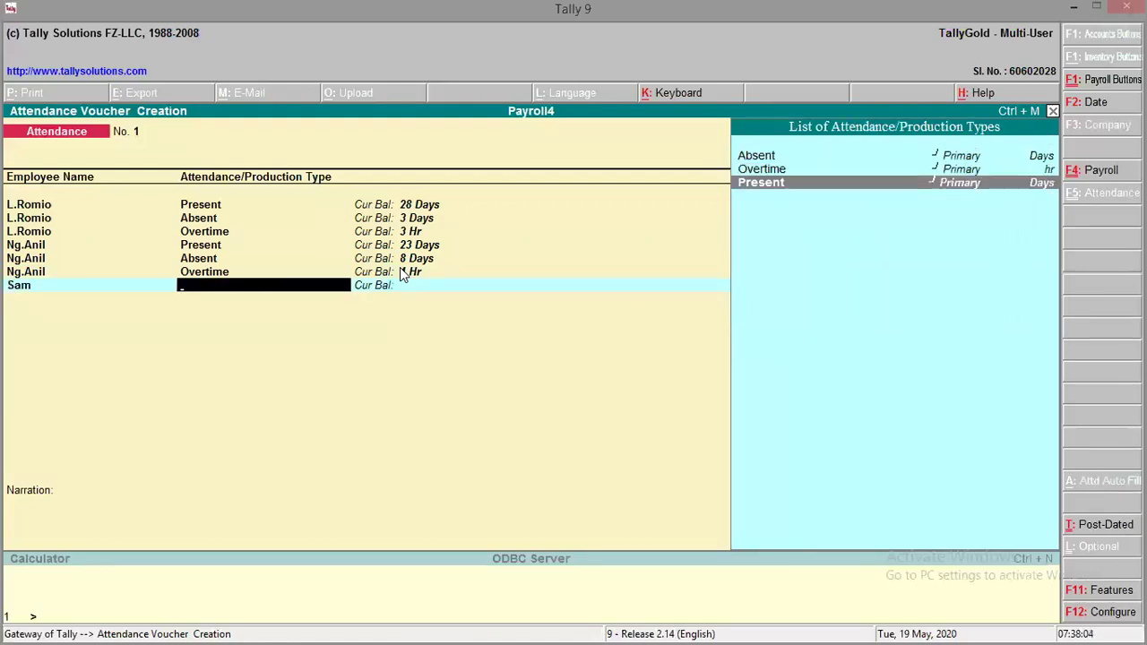
key(Return)
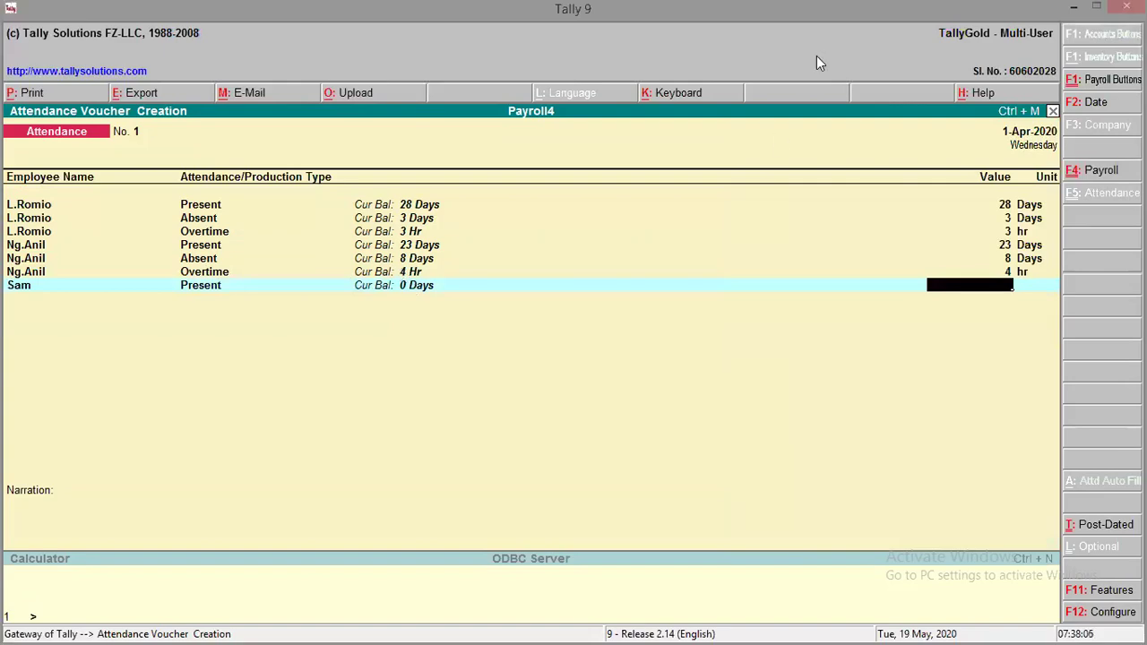
click(1074, 7)
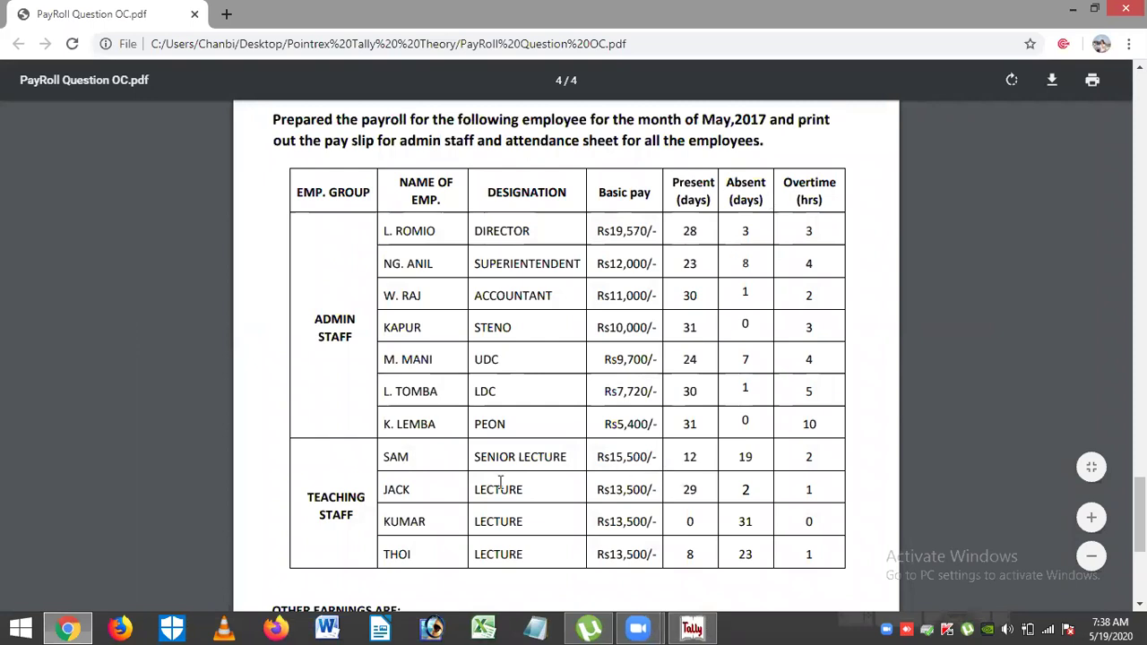
click(692, 628)
text(12)
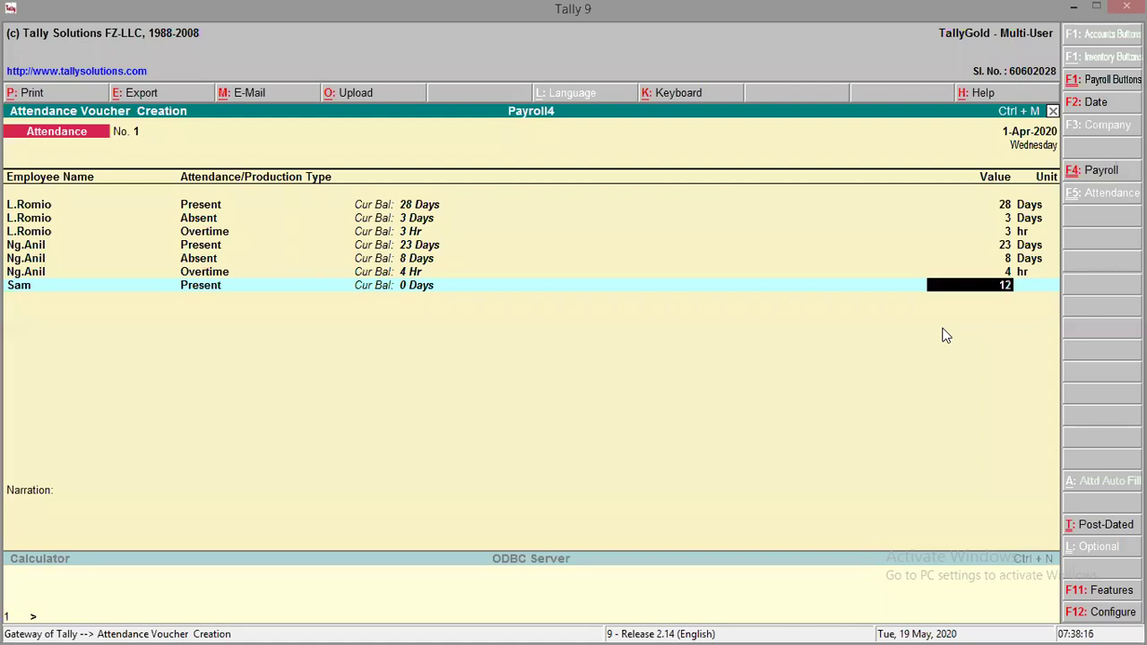
key(Return)
- Add an Absent row of 13 days for the fourth listed employee in the attendance voucher
key(Down)
key(Down)
key(Down)
key(Down)
key(Return)
key(Down)
key(Up)
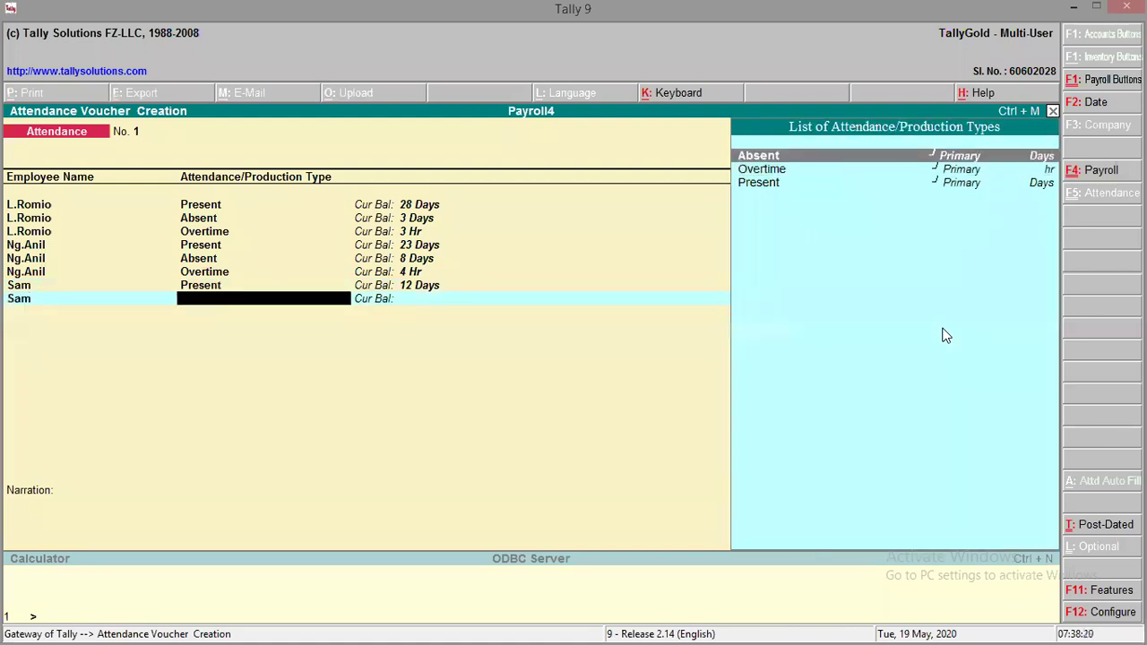
key(Return)
text(13)
key(Return)
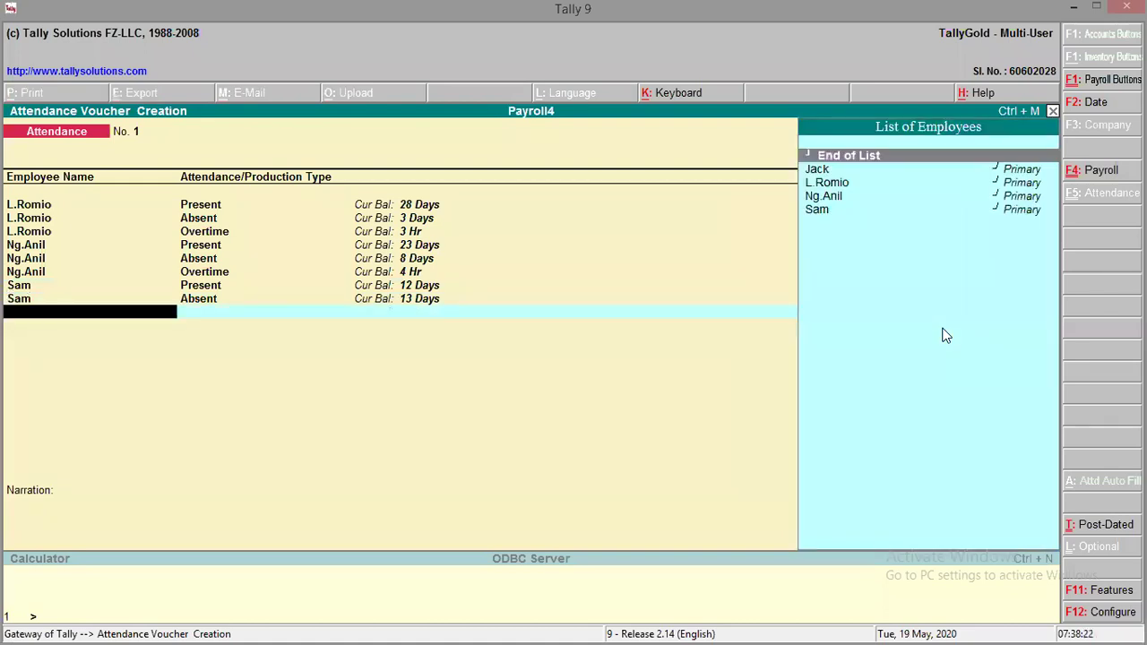
- Add an Overtime row of 2 hr for the fourth listed employee in the attendance voucher
key(Down)
key(Down)
key(Down)
key(Down)
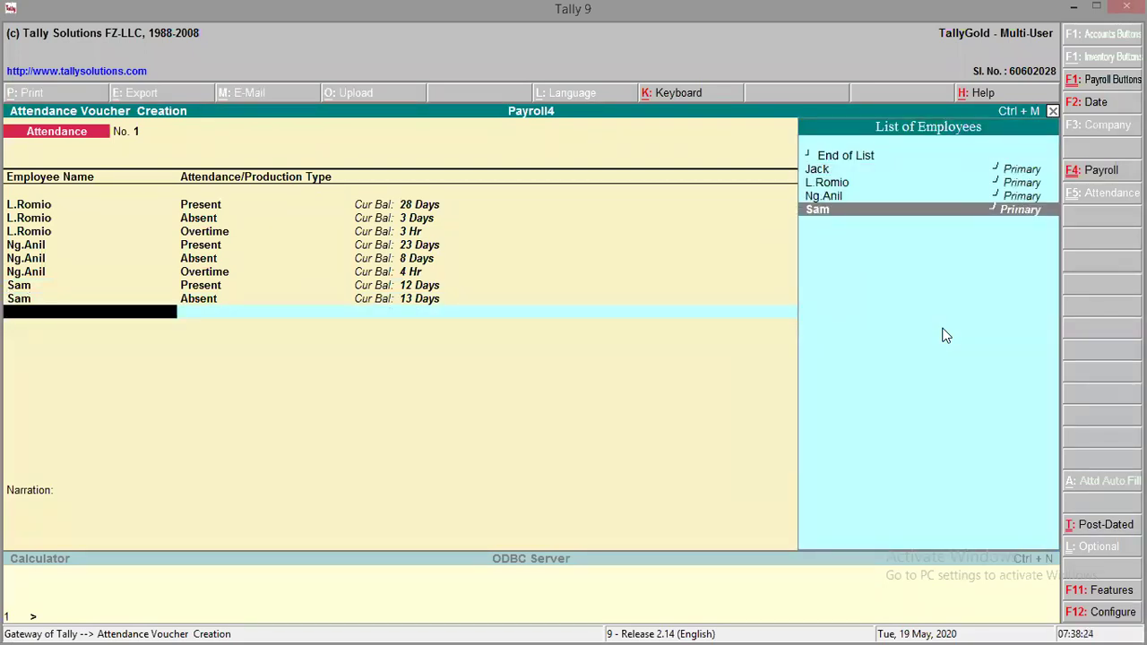
key(Return)
key(Down)
key(Return)
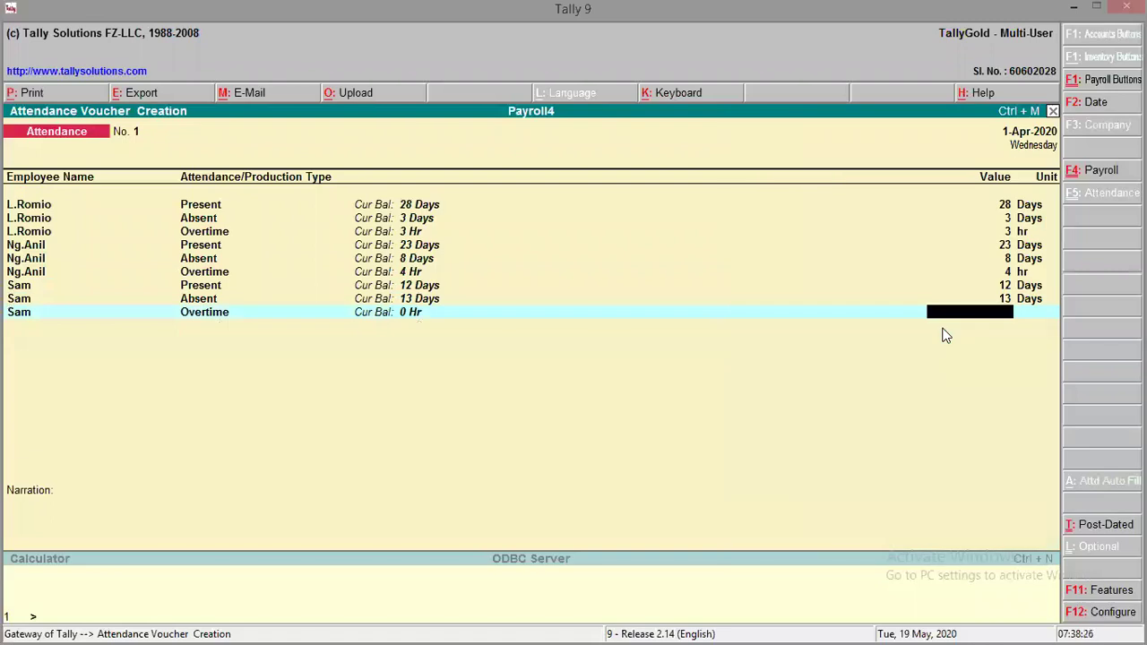
text(2)
key(Return)
key(Return)
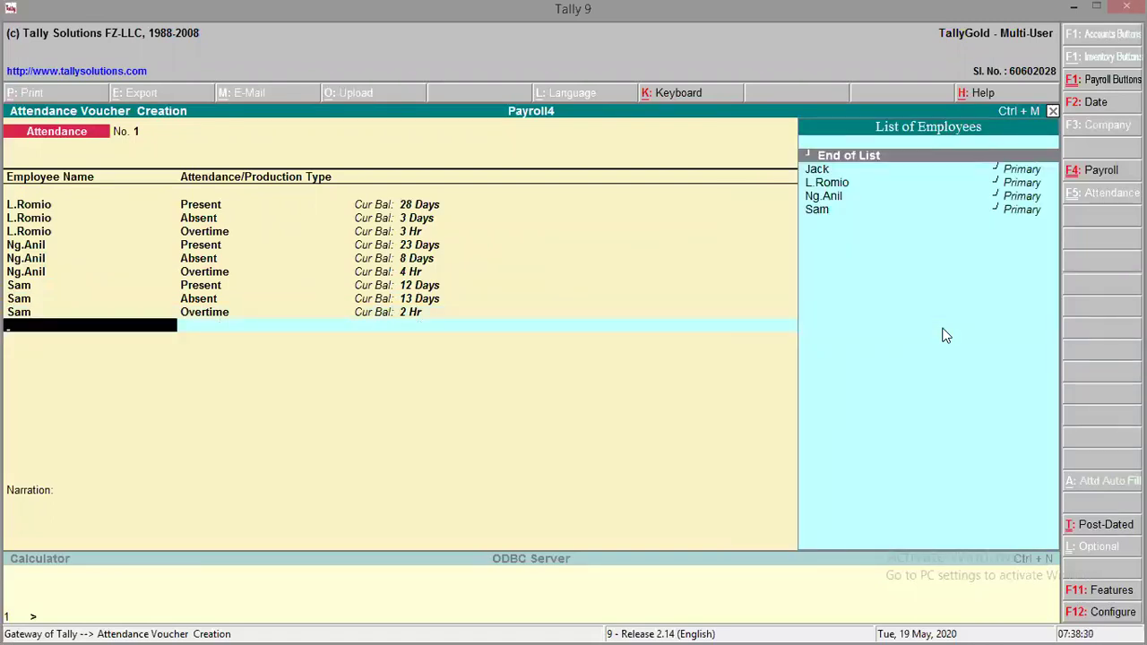
- Record 29 Present days for the first listed employee, checking the figure in the payroll question PDF
key(Down)
key(Down)
key(Up)
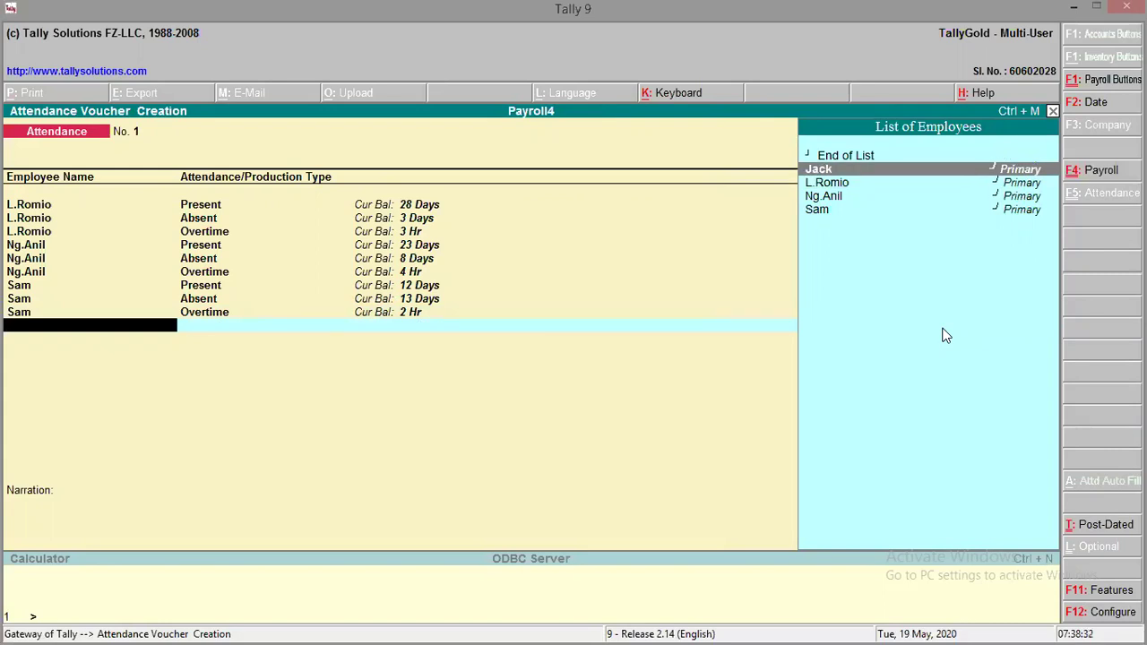
key(Return)
key(Down)
key(Down)
key(Return)
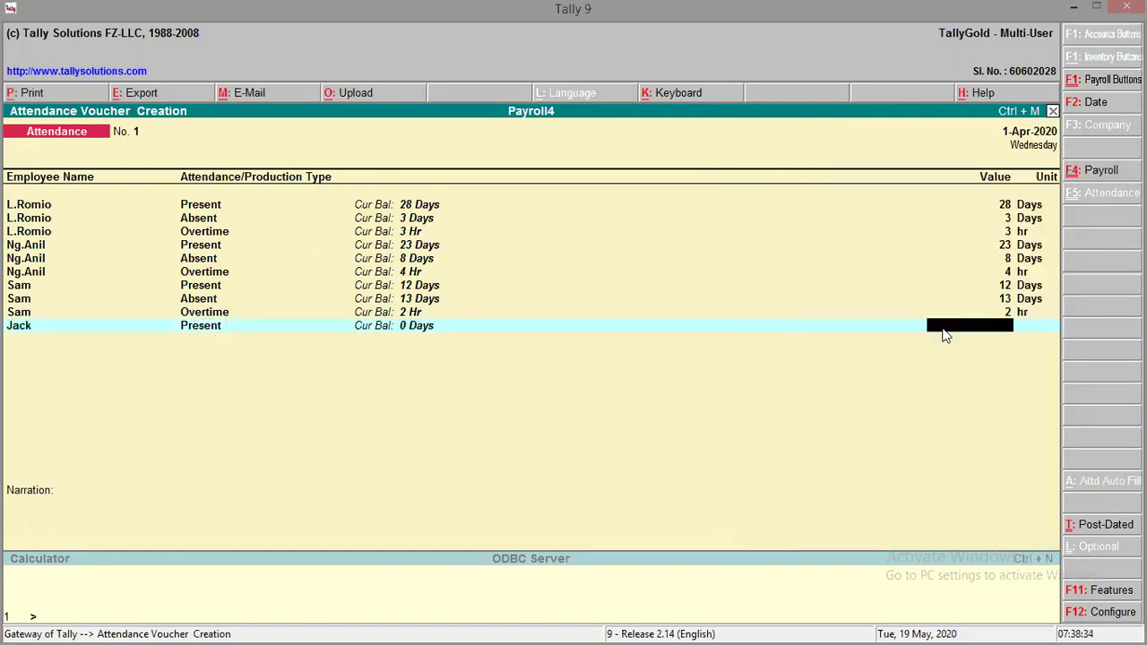
key(alt+Tab)
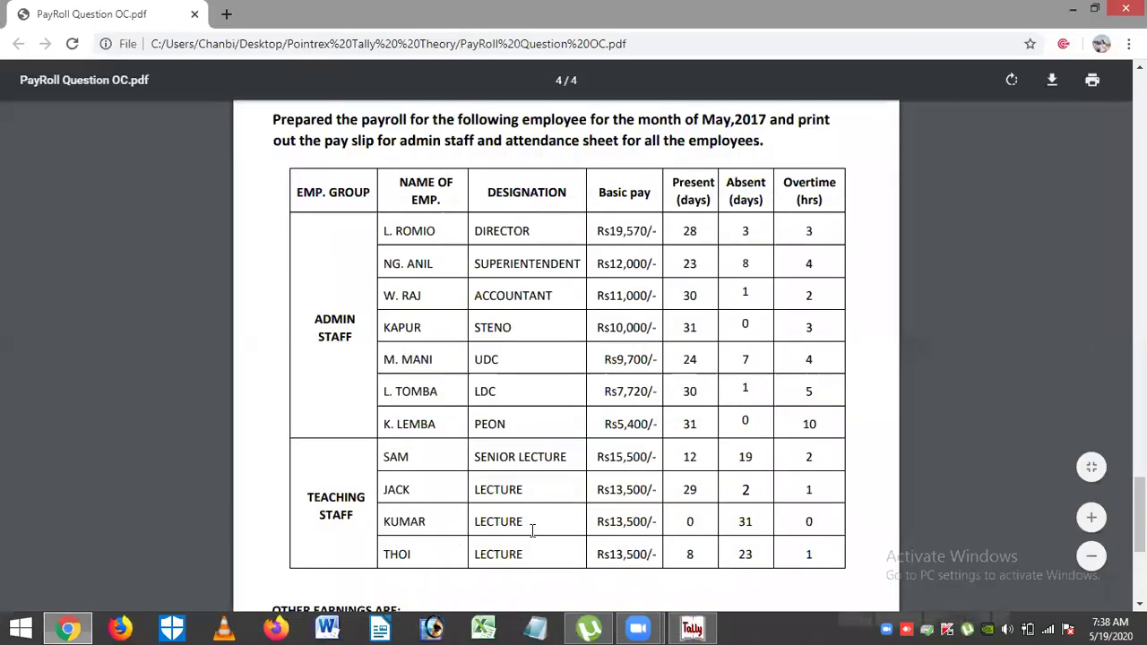
click(692, 628)
text(29)
key(Return)
- Add an Absent row of 2 days for the first listed employee in the attendance voucher
key(Down)
key(Down)
key(Up)
key(Return)
key(Down)
key(Up)
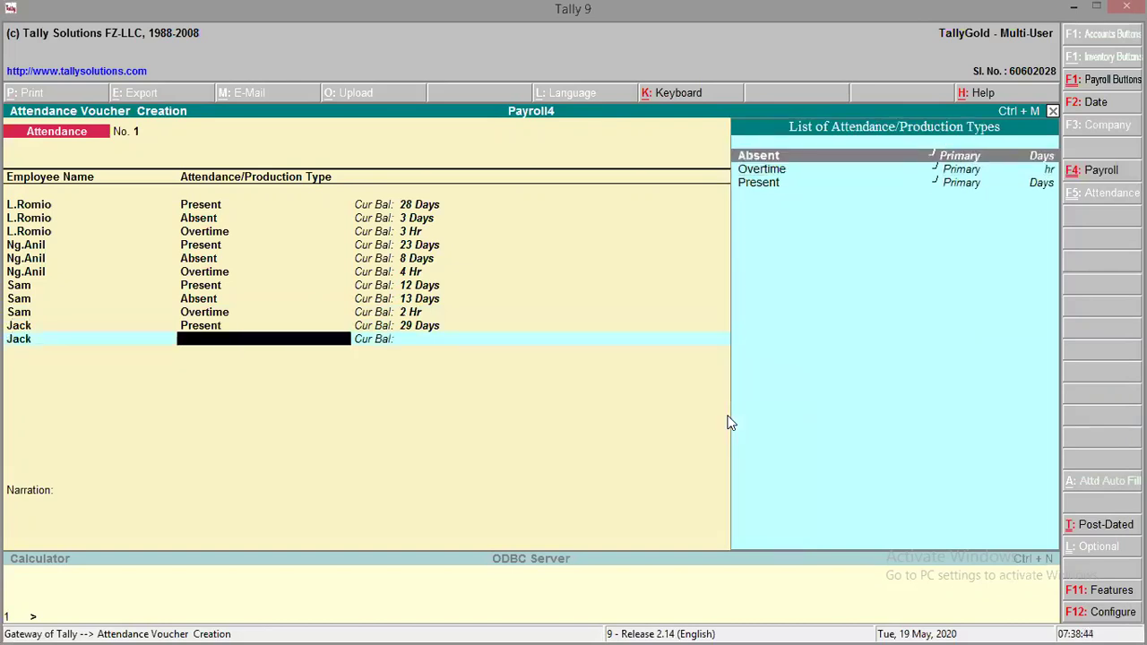
key(Return)
text(2)
key(Return)
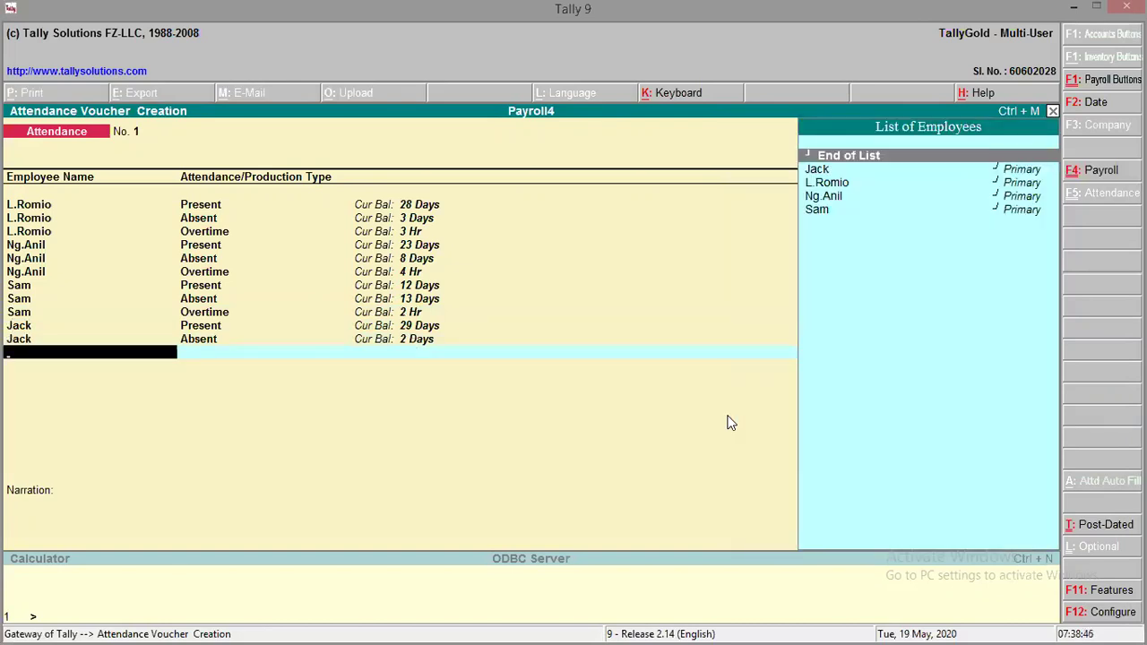
- Add an Overtime row of 1 hr for the first listed employee and end the attendance entry list
key(Down)
key(Return)
key(Down)
key(Return)
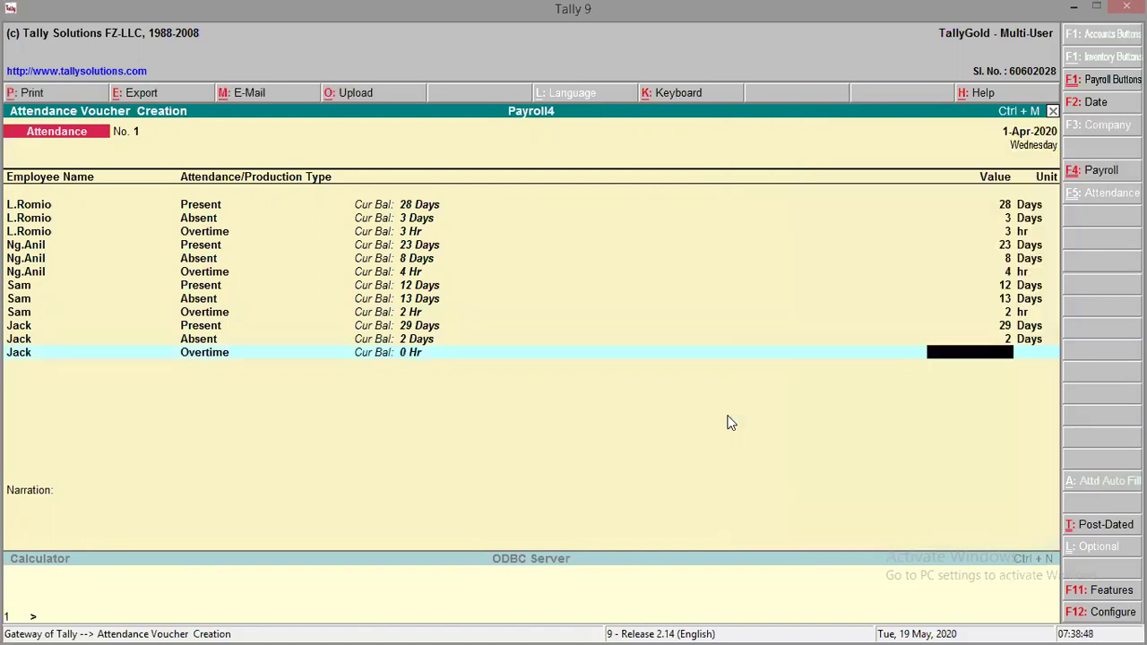
text(1)
key(Return)
key(Return)
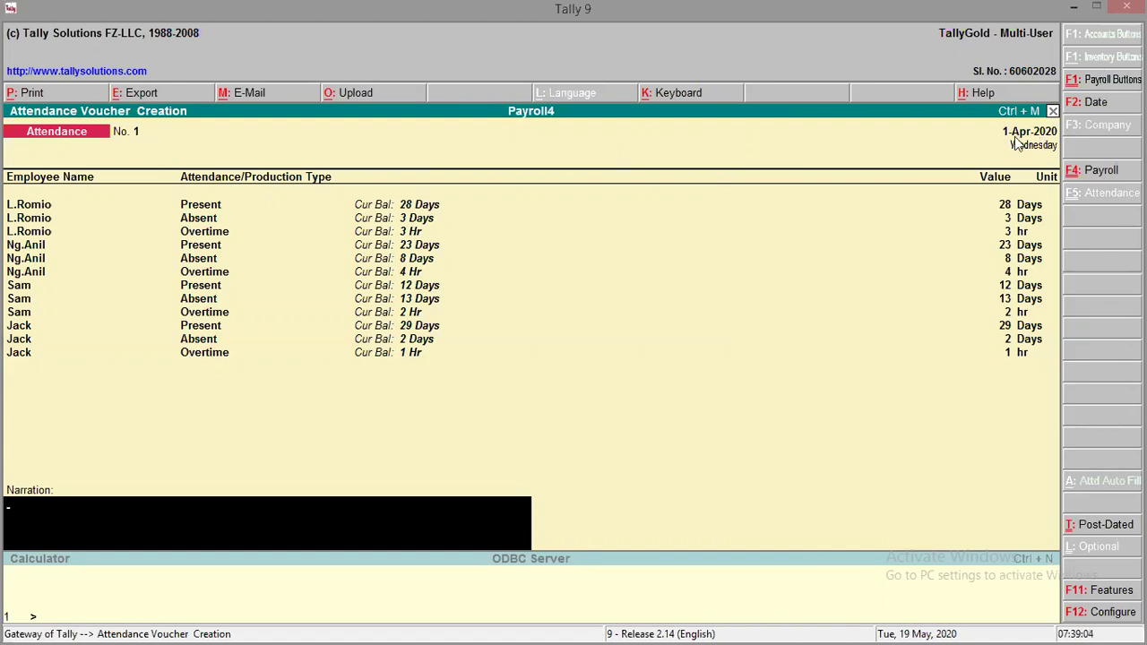
- Change the attendance voucher's date to 31-5-2020
key(F2)
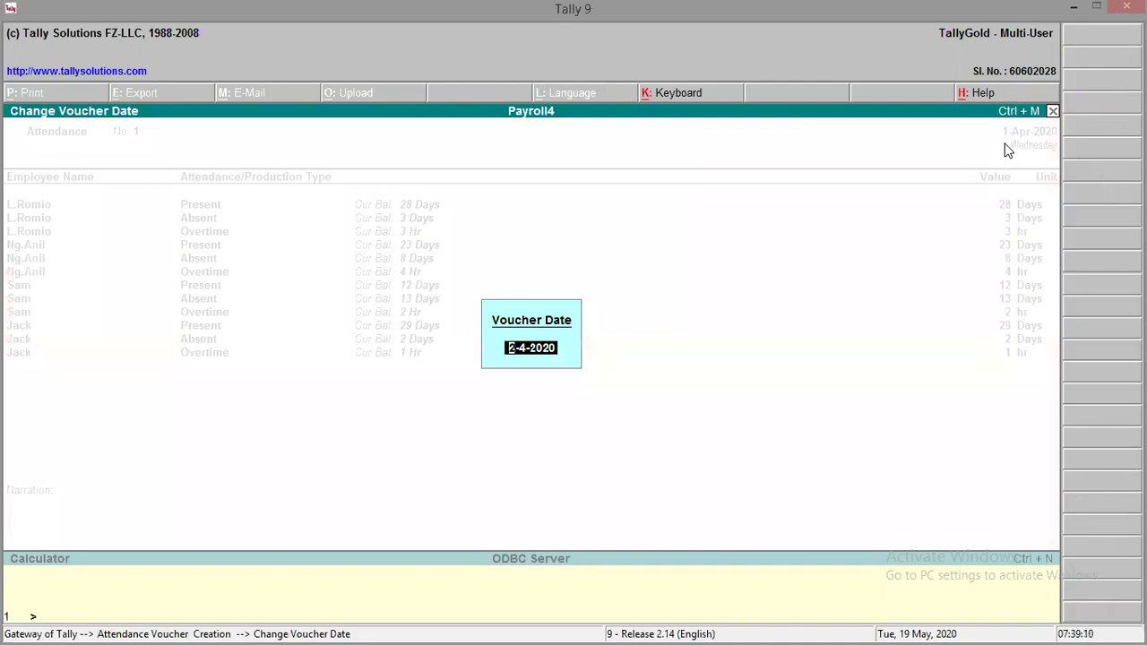
text(31-5-20)
key(Return)
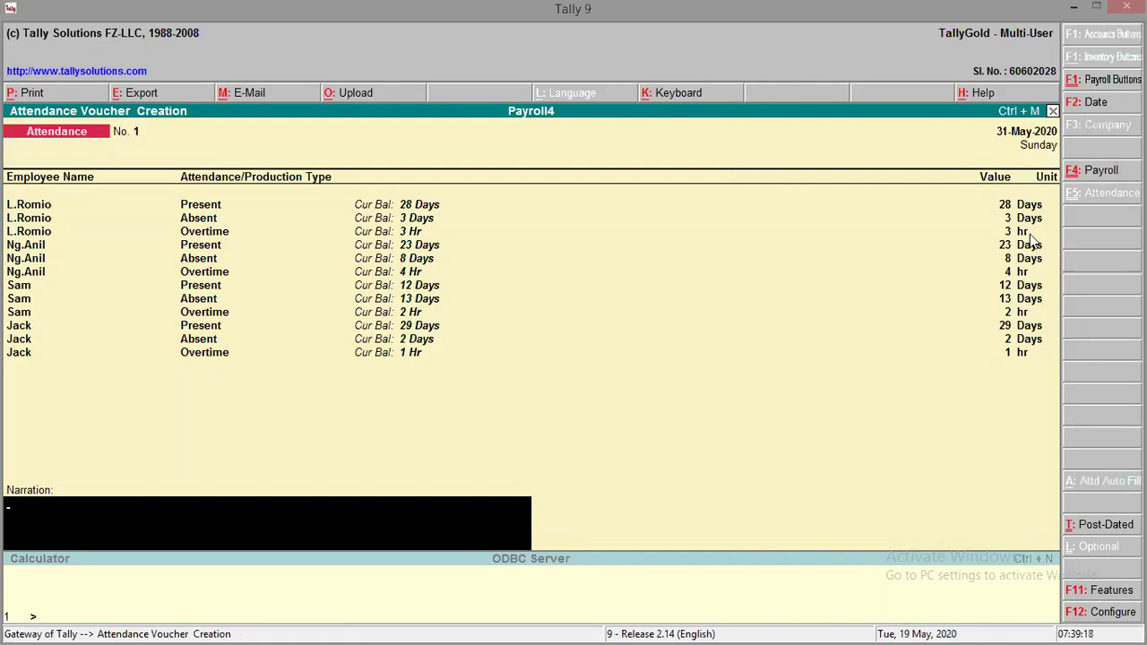
- Check the pay month and other earnings in the payroll question PDF, and save the attendance voucher
click(1074, 6)
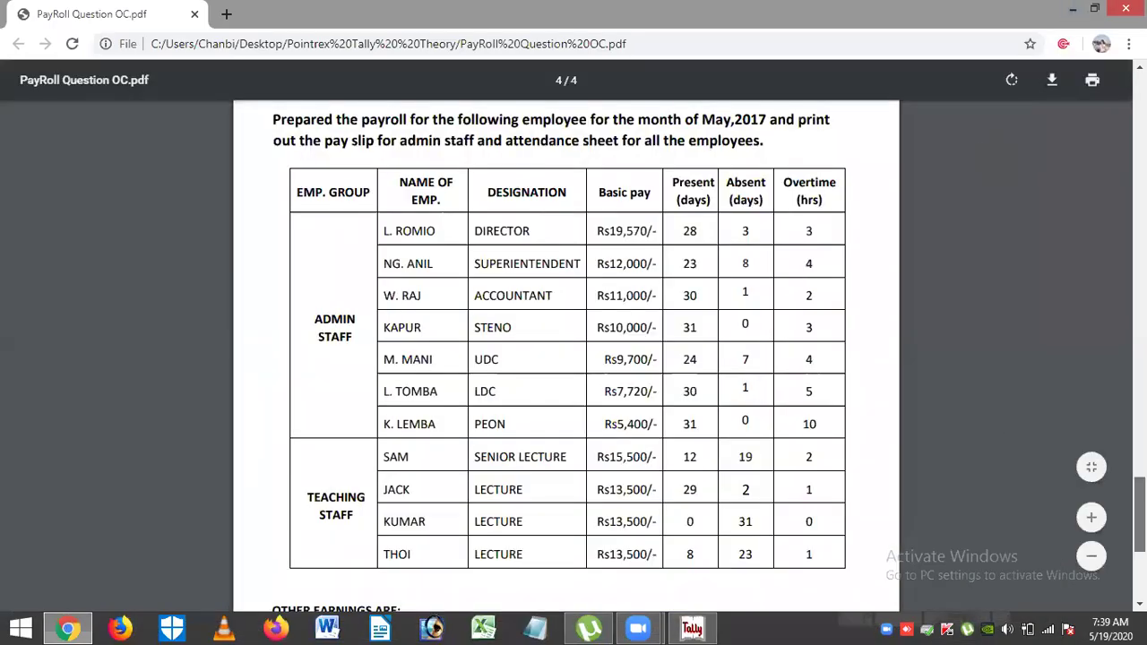
scroll(893, 386, up, 12)
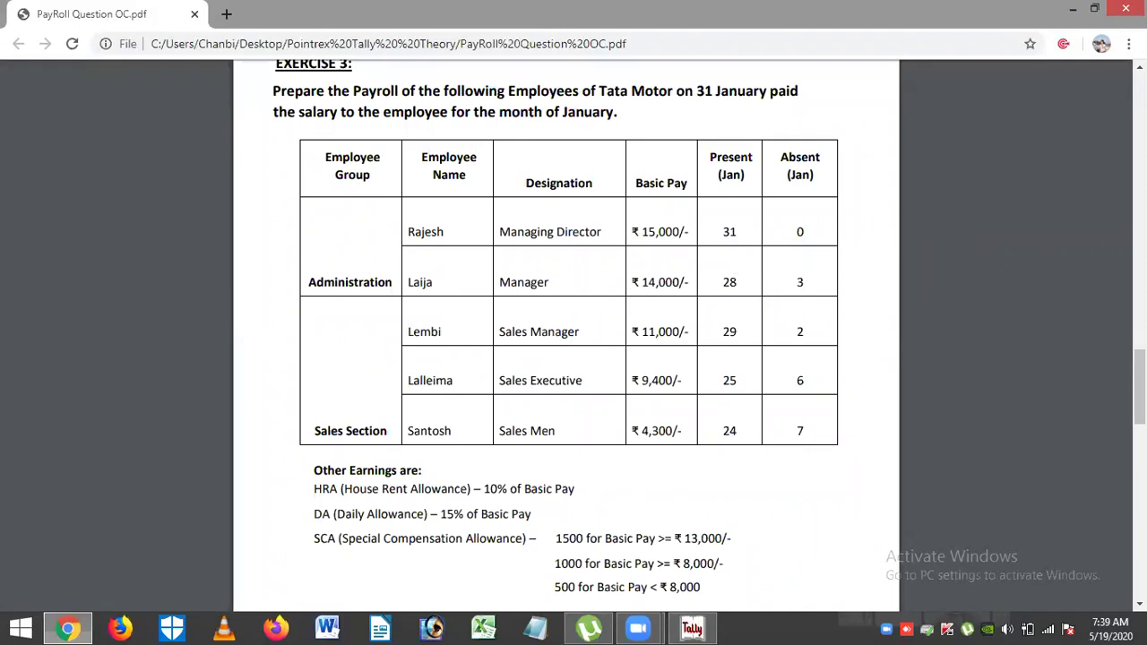
drag(1140, 387, 1140, 546)
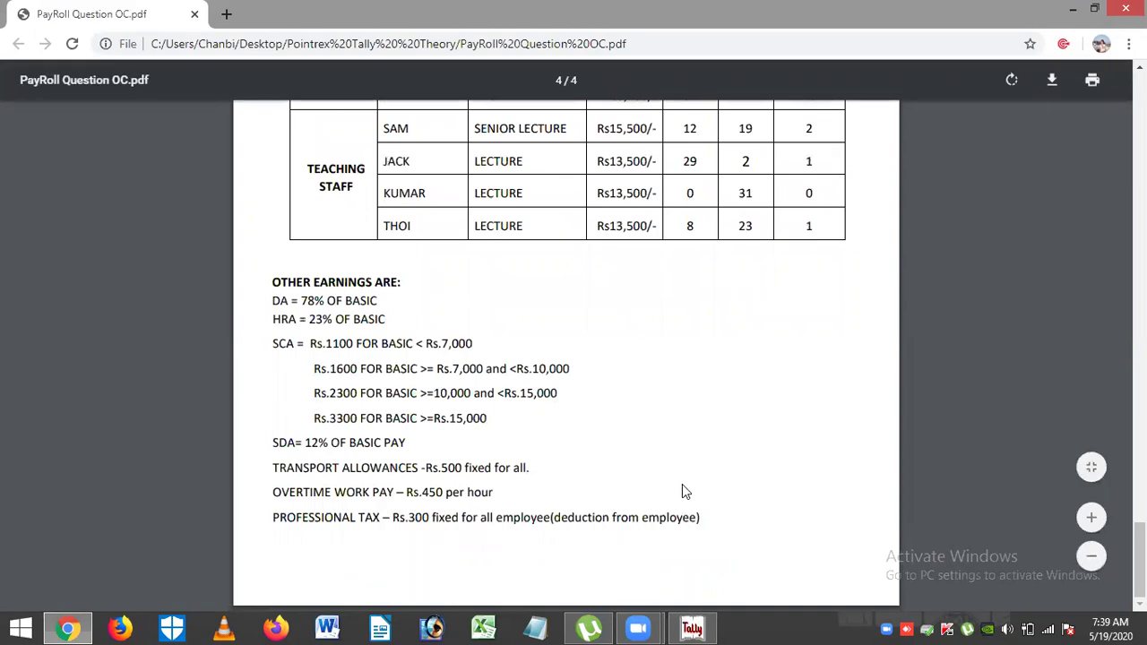
click(693, 628)
click(691, 588)
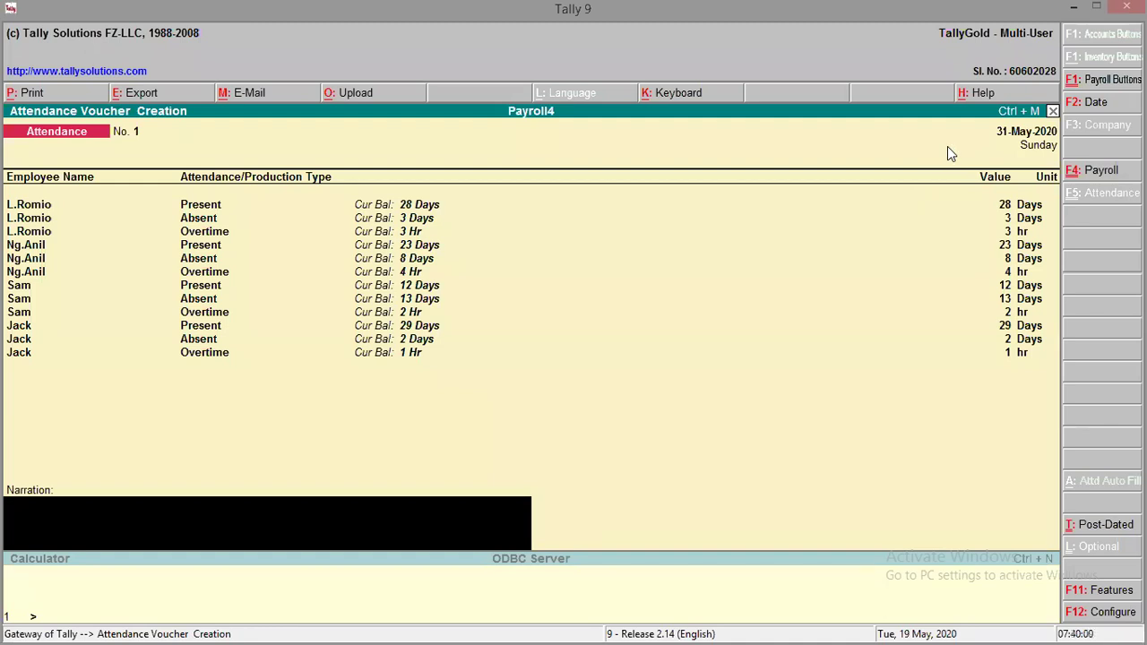
key(Return)
key(y)
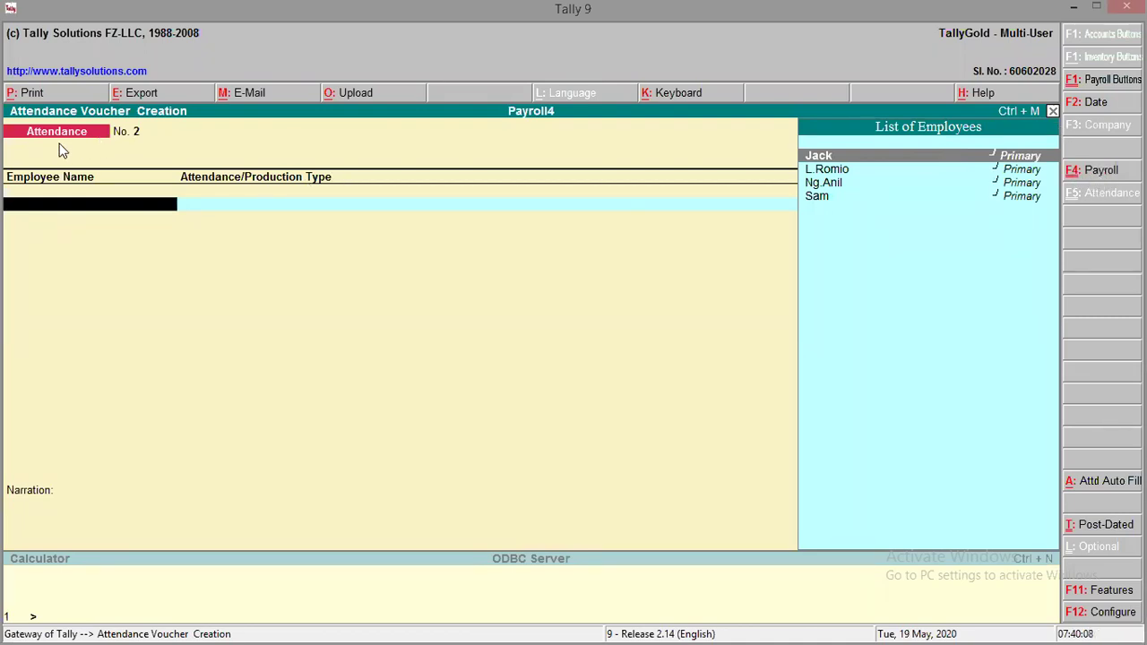
- Start a payroll voucher with Cash as its account
click(1093, 174)
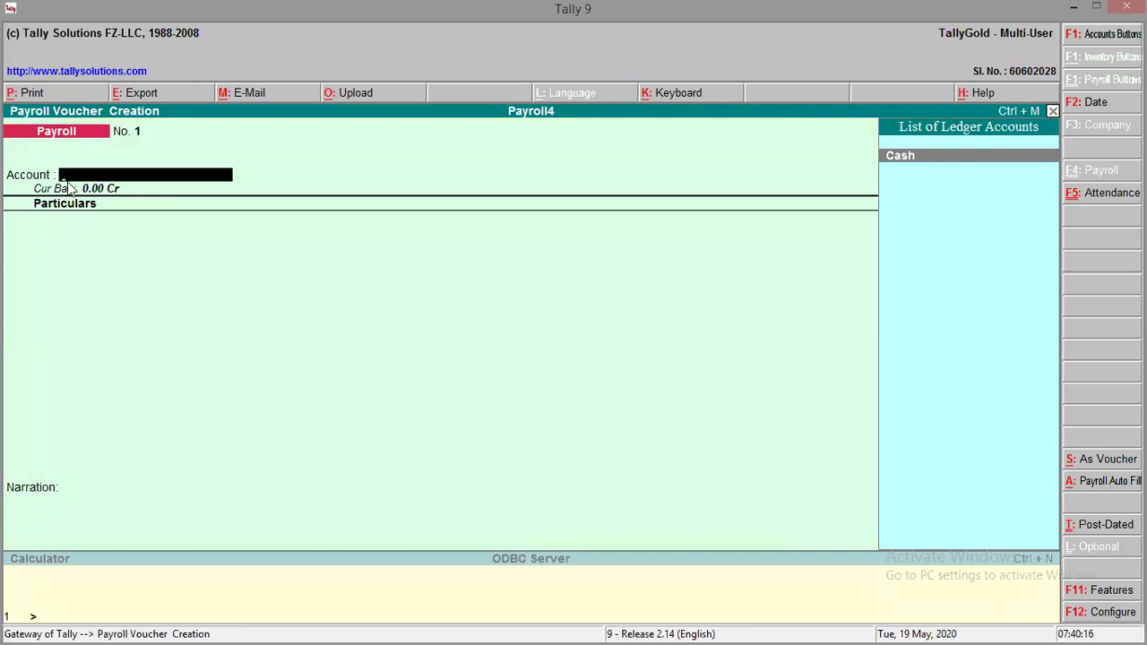
key(Return)
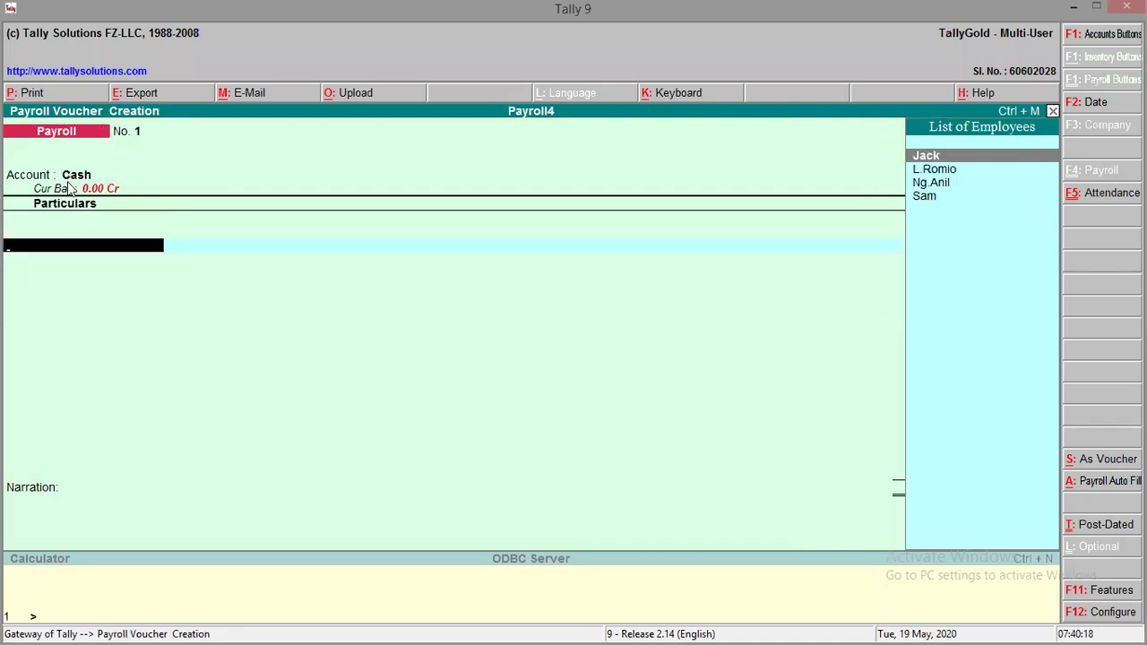
key(Down)
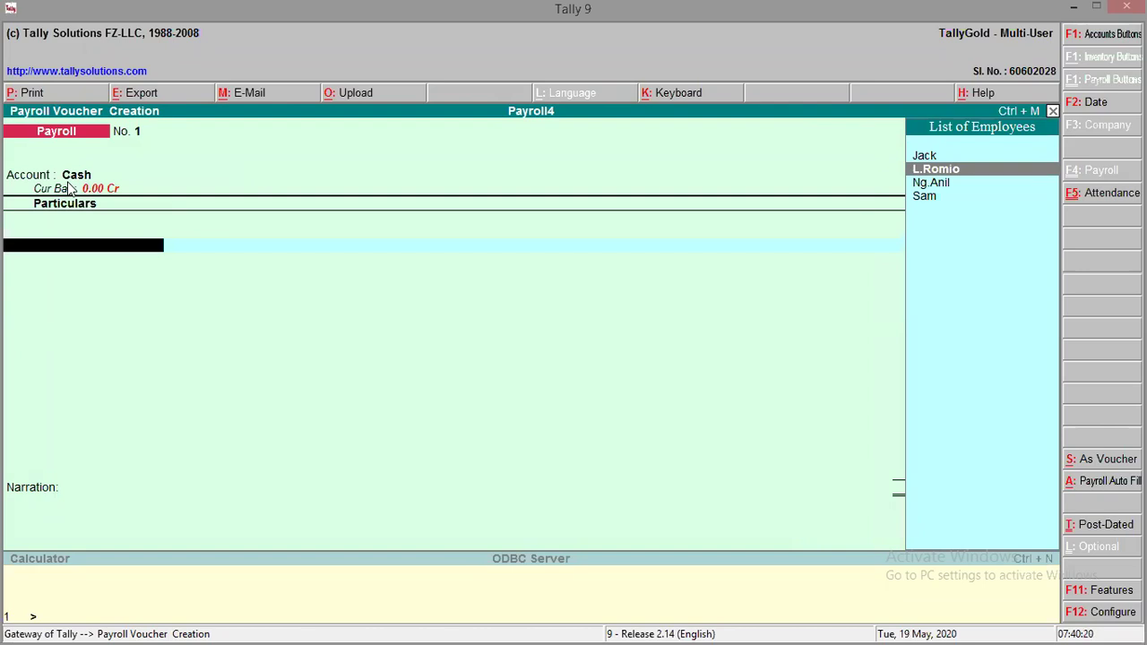
- Auto-fill the payroll voucher from 1-5-2020 to 31-5-2020 for All Items, with Cash as the payroll ledger
key(alt+a)
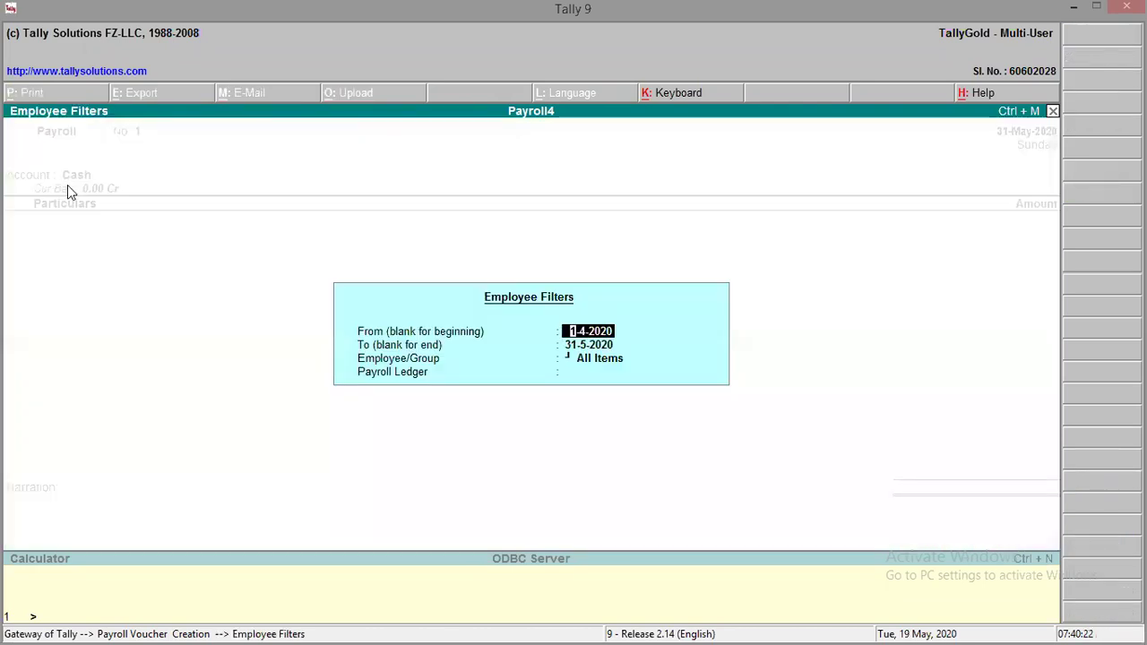
key(Right)
key(Right)
text(5)
key(Return)
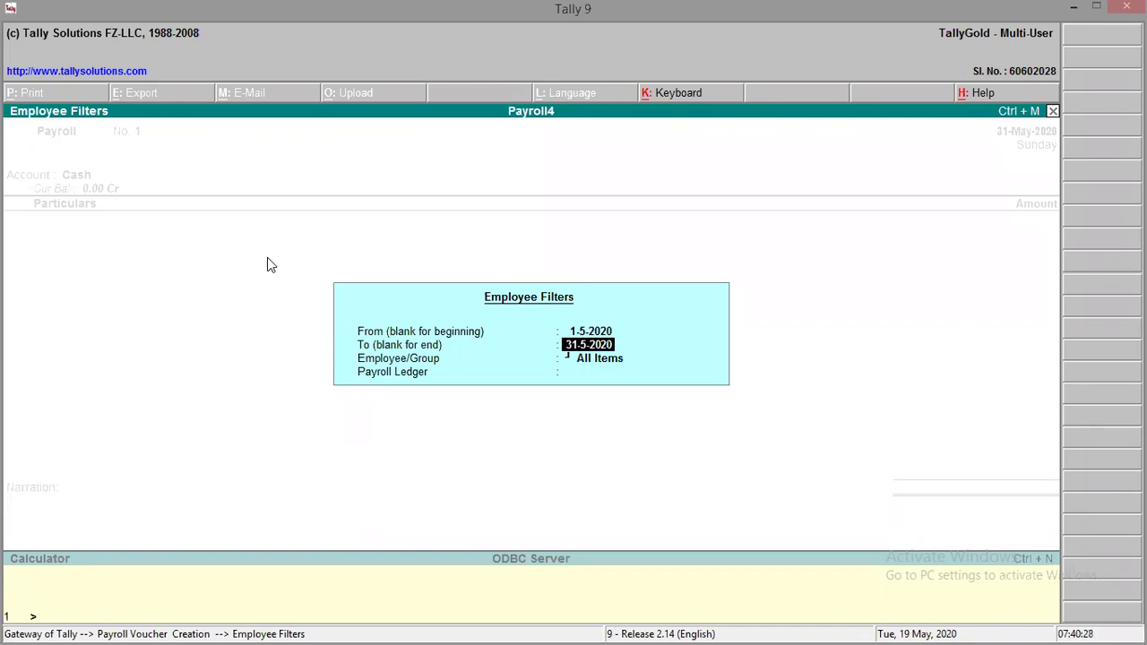
key(Return)
key(Return)
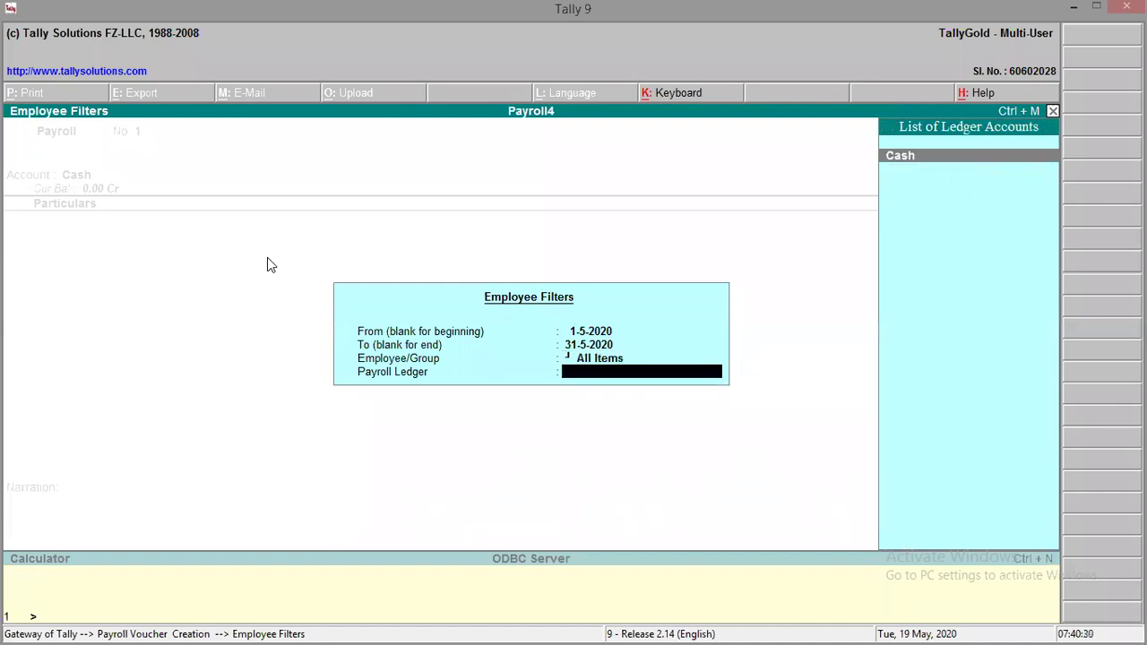
key(Return)
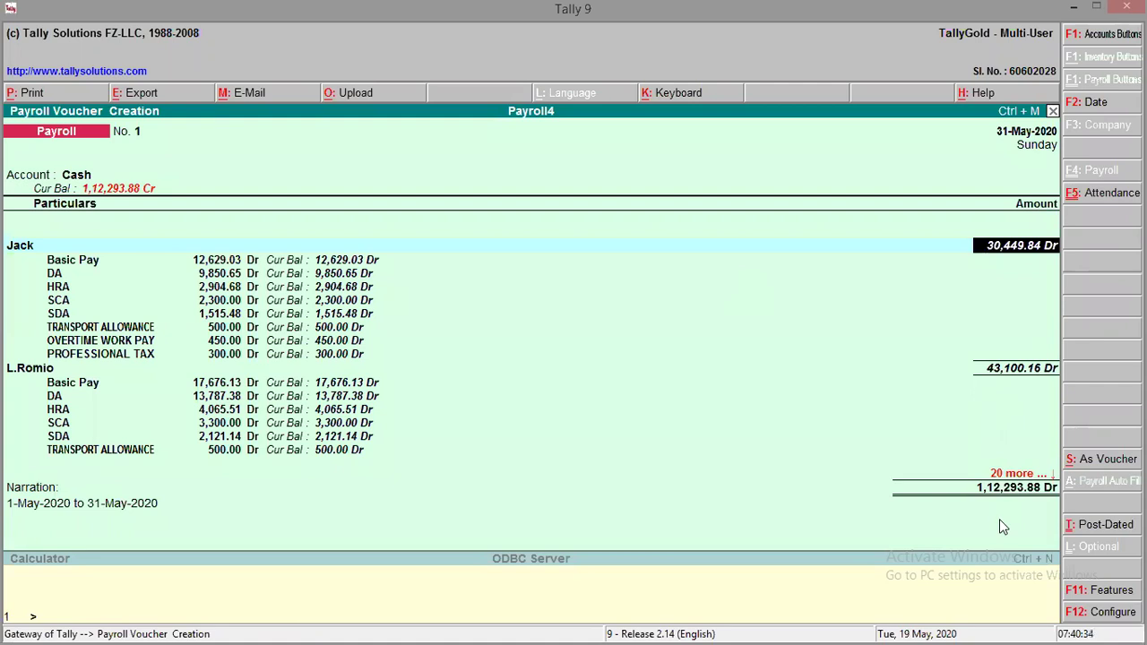
- Go through the filled employee entries, save the payroll voucher and return to the Gateway of Tally
key(Down)
key(Down)
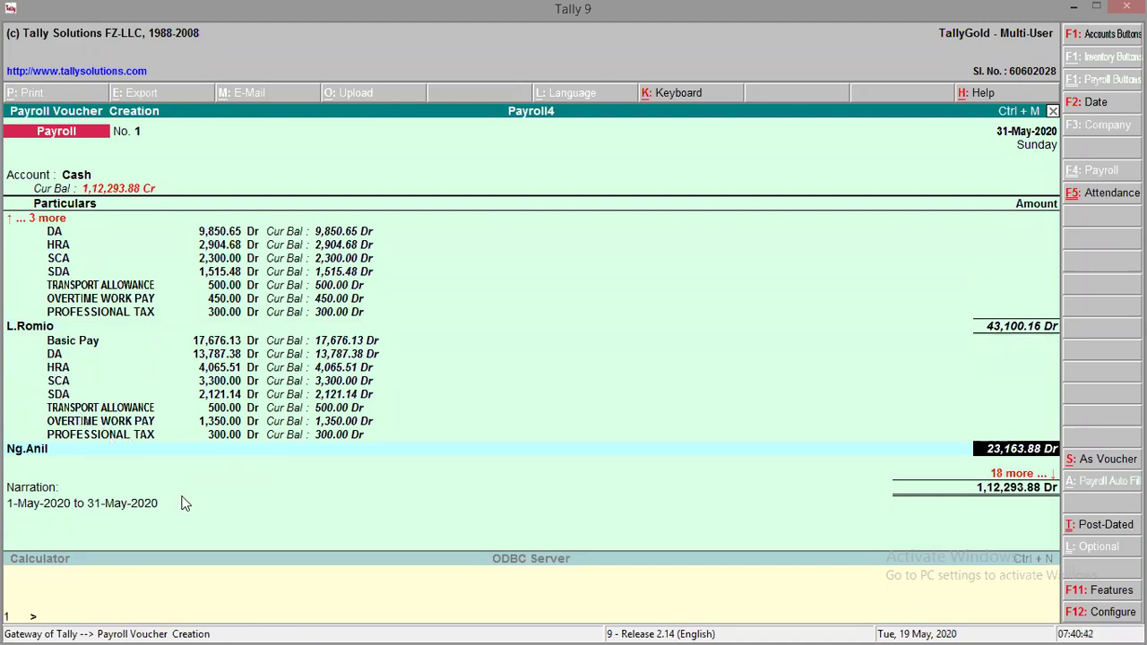
key(Return)
key(Return)
key(Return)
key(Return)
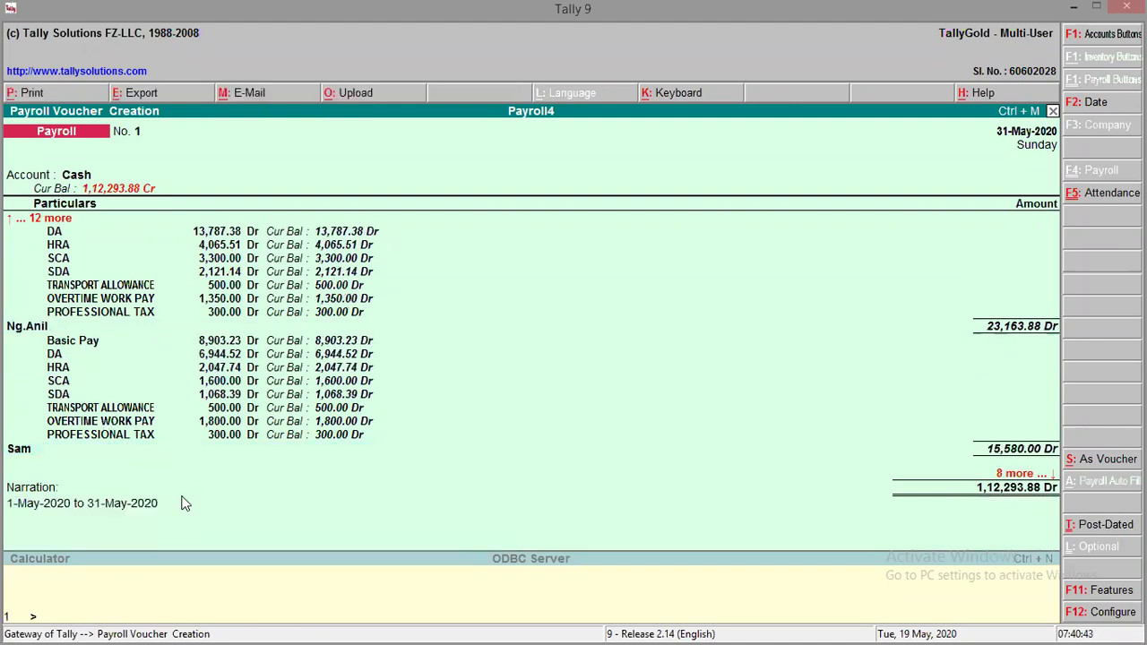
key(Escape)
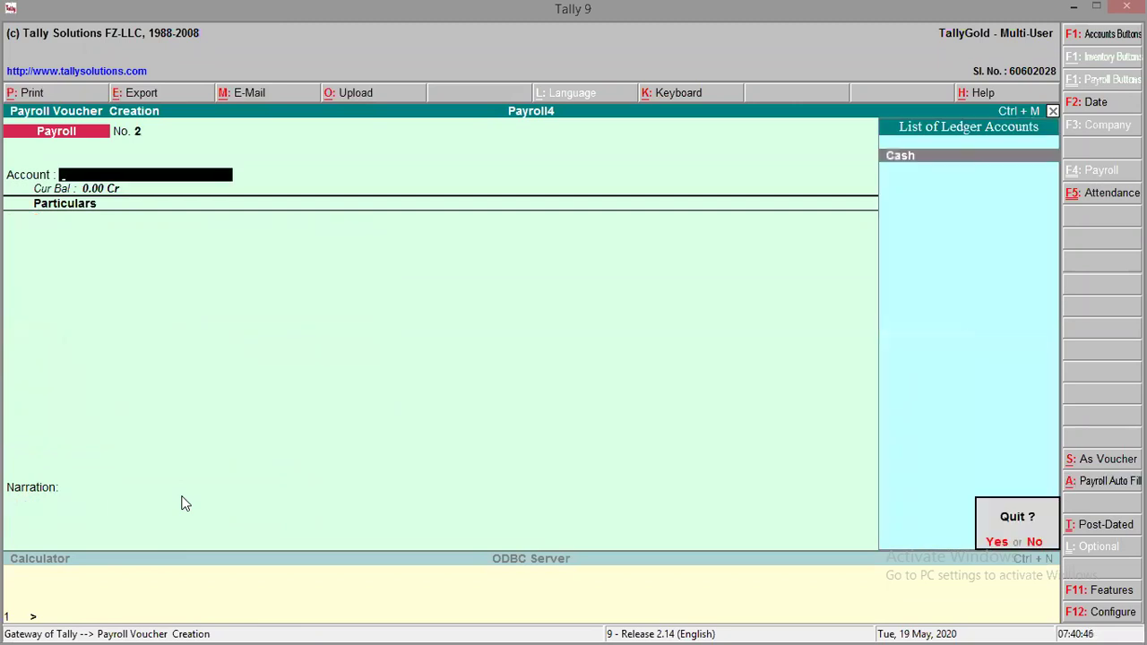
key(Return)
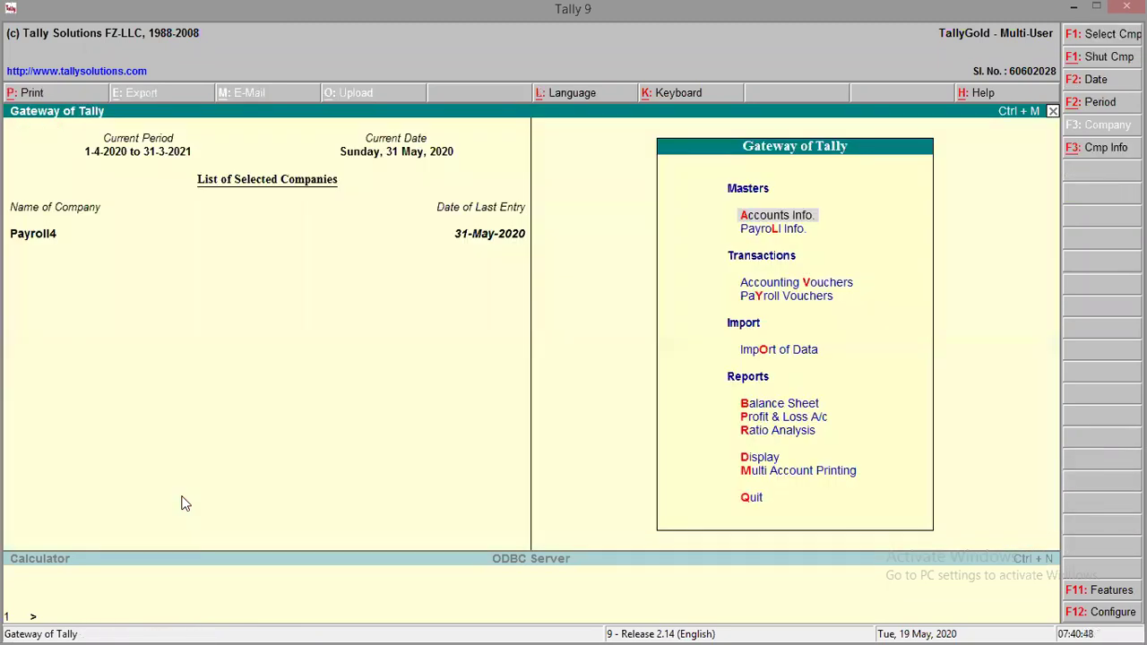
- Display the May 2020 payslip of the employee who holds the Director designation
key(d)
key(p)
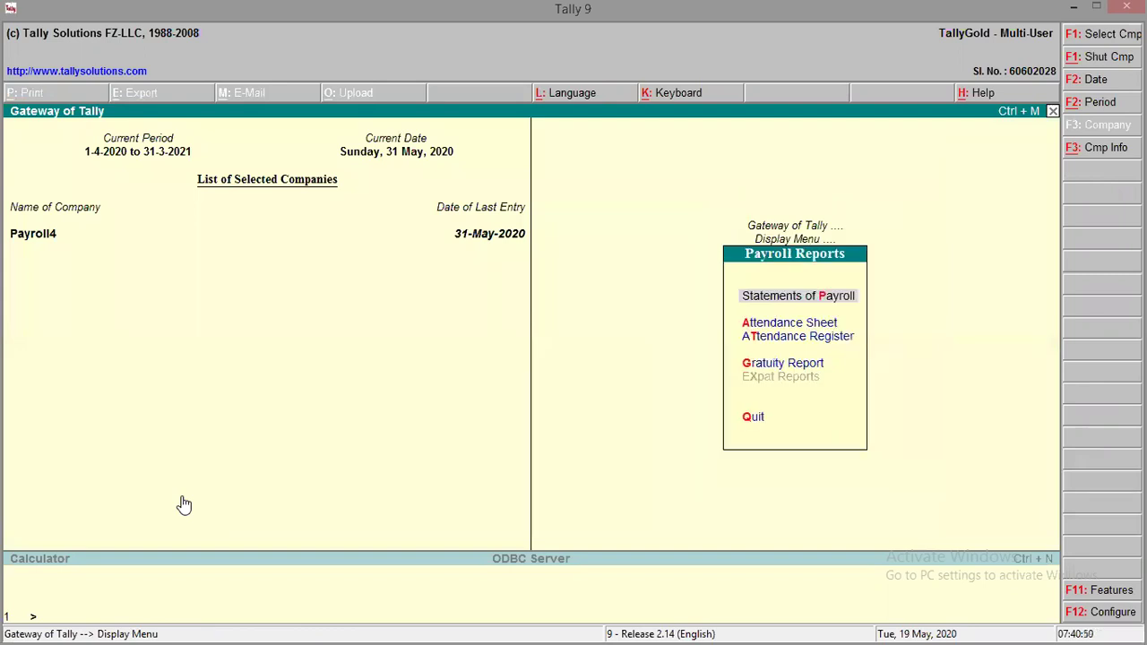
key(p)
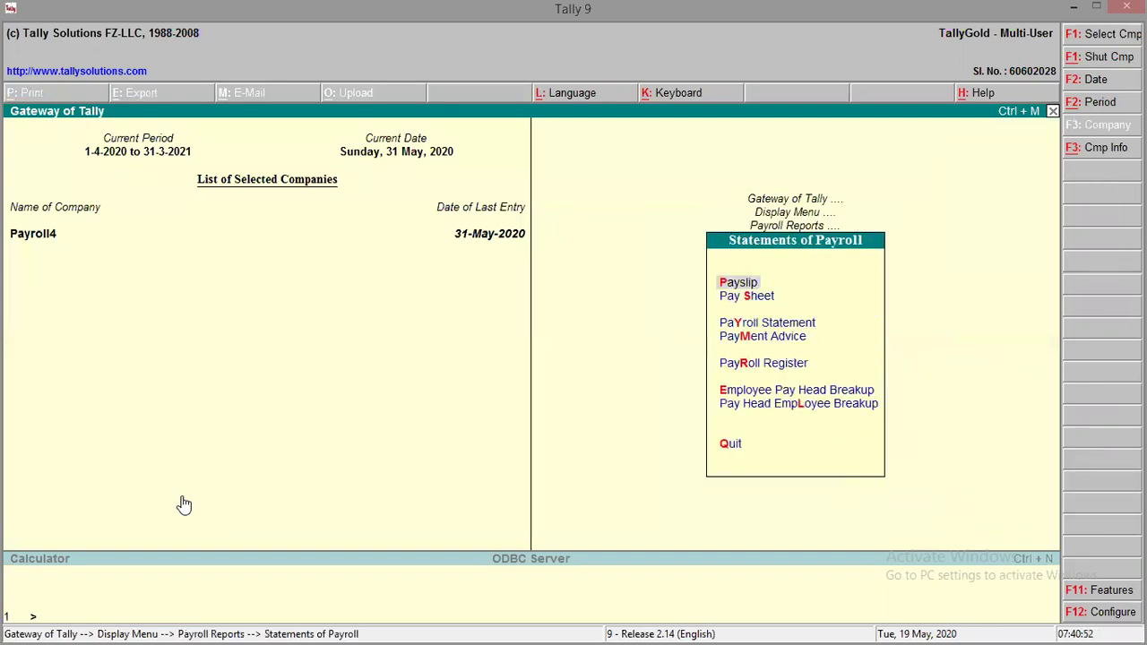
key(p)
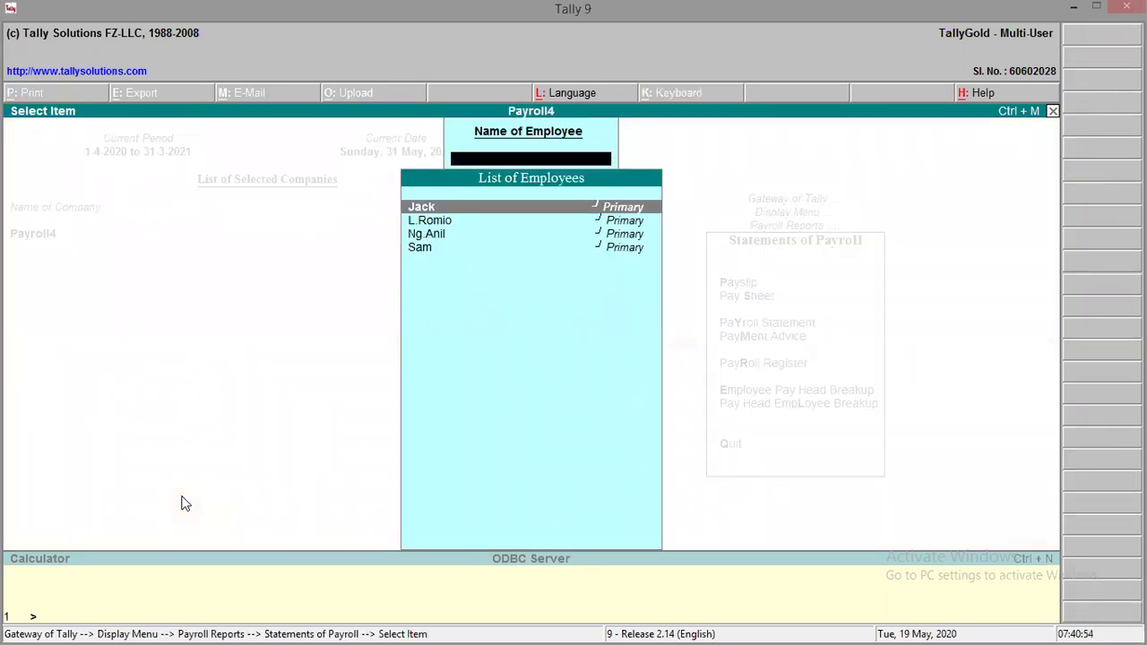
key(Down)
key(Return)
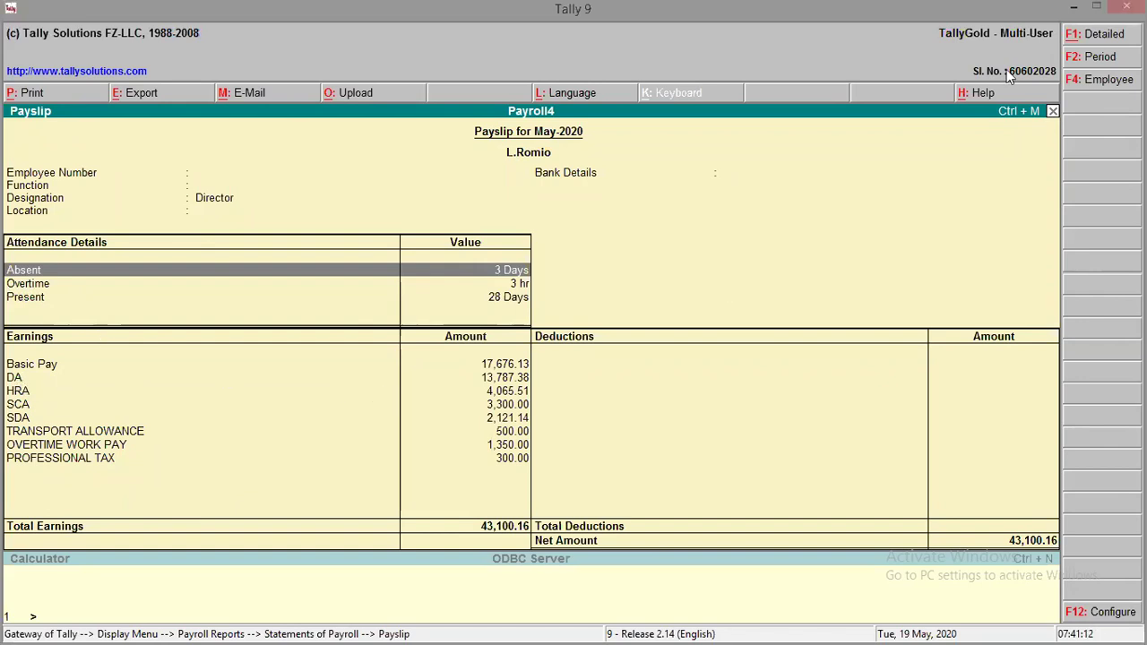
- Compare the Director's basic pay and absent days in the payroll question PDF with the Basic Pay amount on the payslip
click(1075, 7)
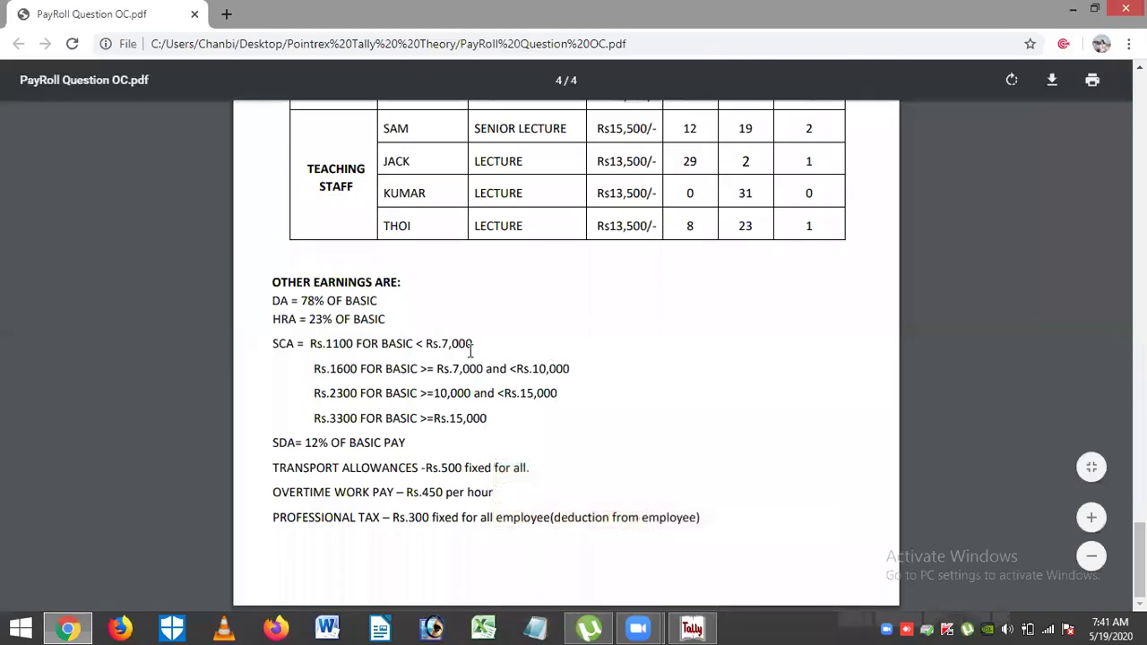
scroll(680, 229, up, 4)
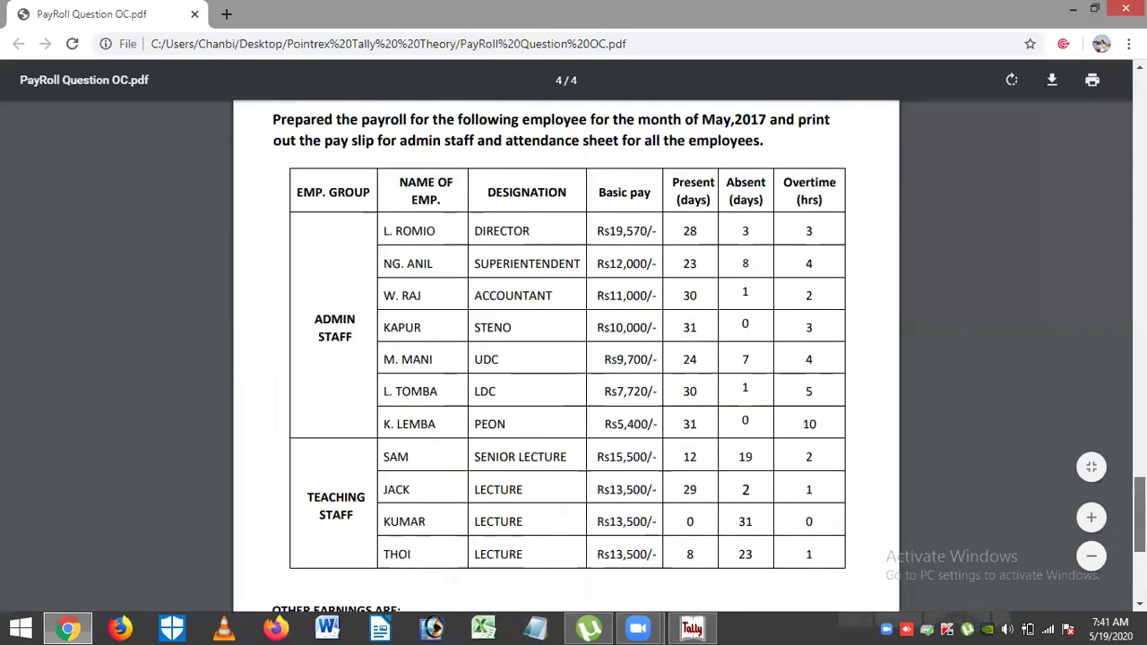
drag(595, 230, 660, 230)
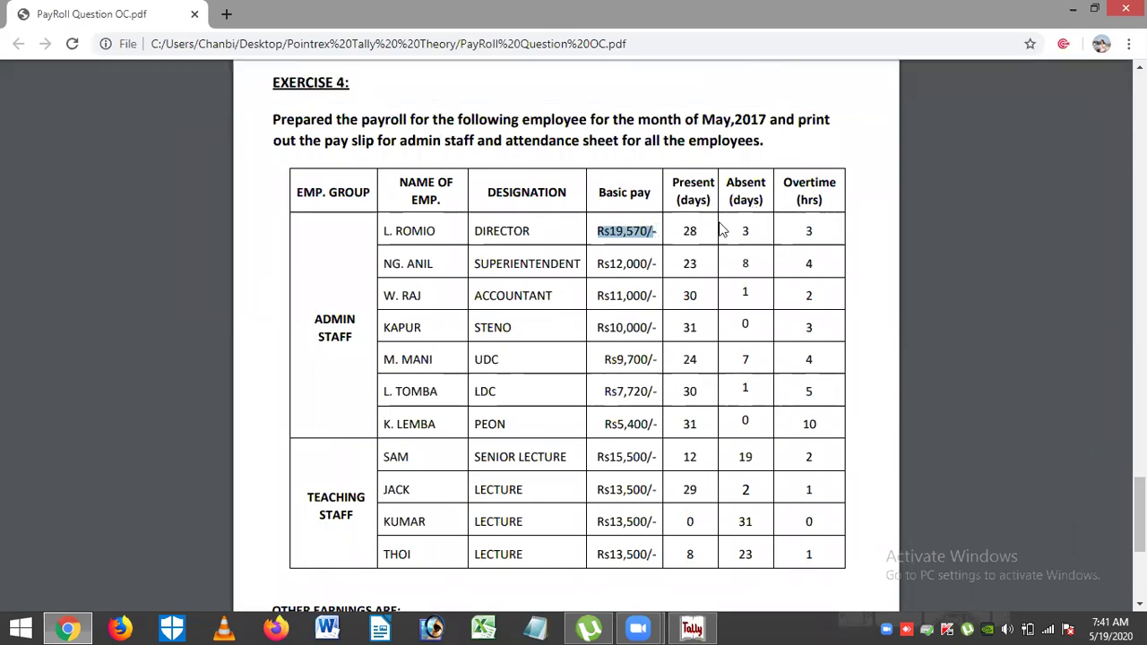
drag(737, 230, 754, 230)
click(691, 628)
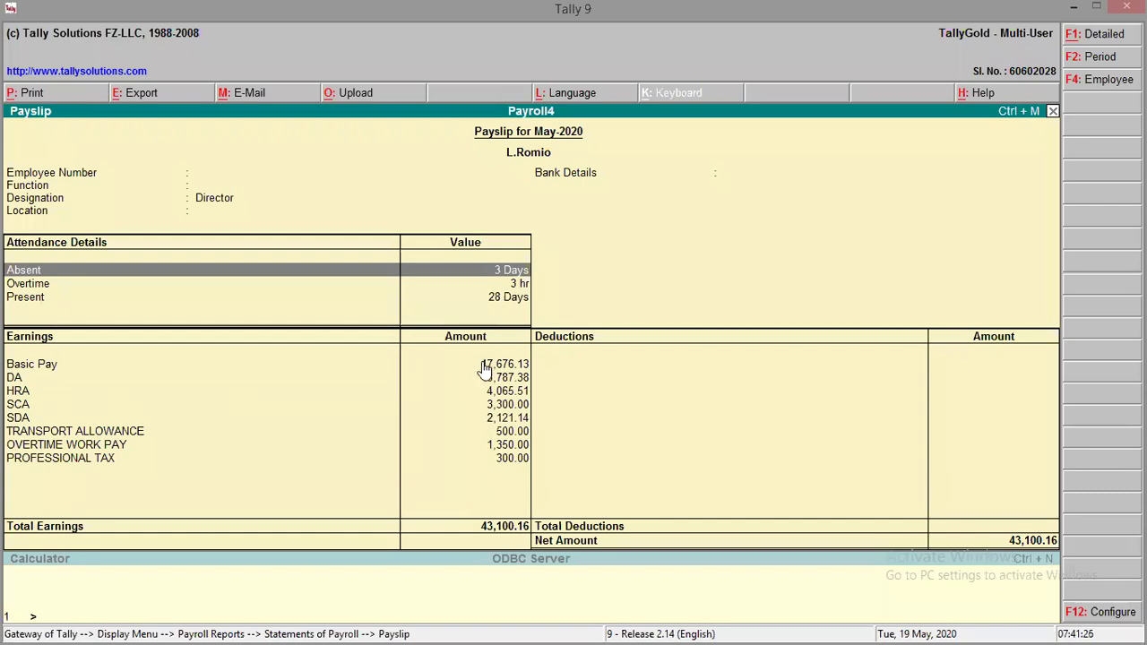
click(485, 367)
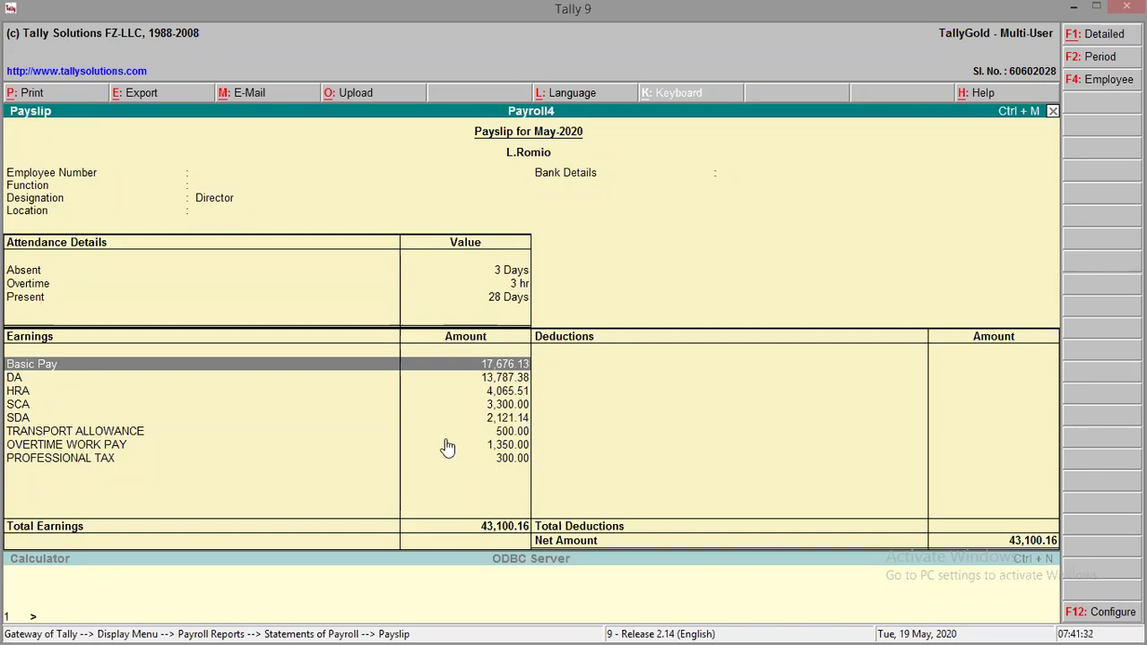
- Configure the payslip to show gross salary, keeping the other display options as they are
key(F12)
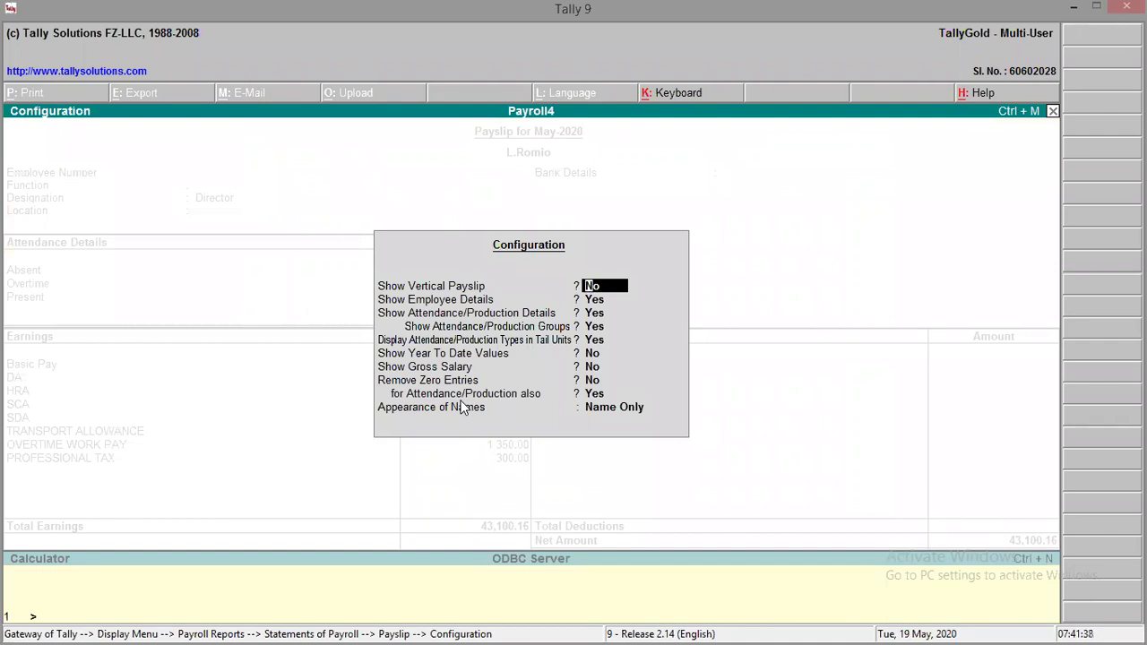
key(Return)
key(Return)
key(Return)
key(Return)
key(Return)
key(Return)
text(Y)
key(Return)
key(Return)
key(Return)
key(Return)
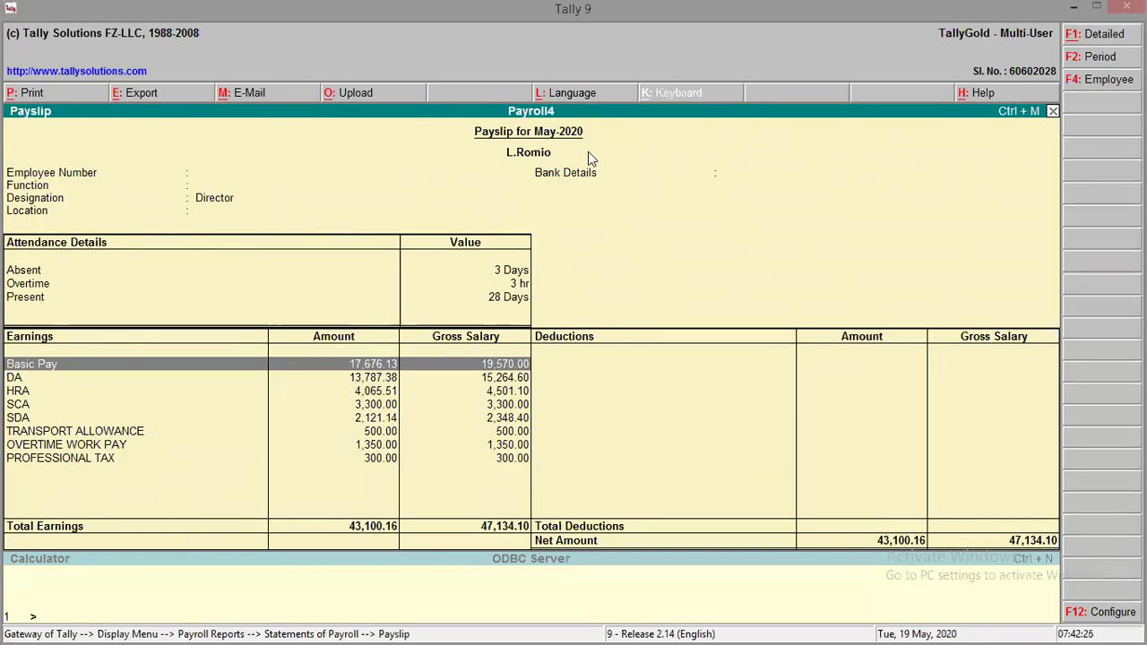
- Close the payslip and the payroll report lists, and return to the Gateway of Tally
key(Escape)
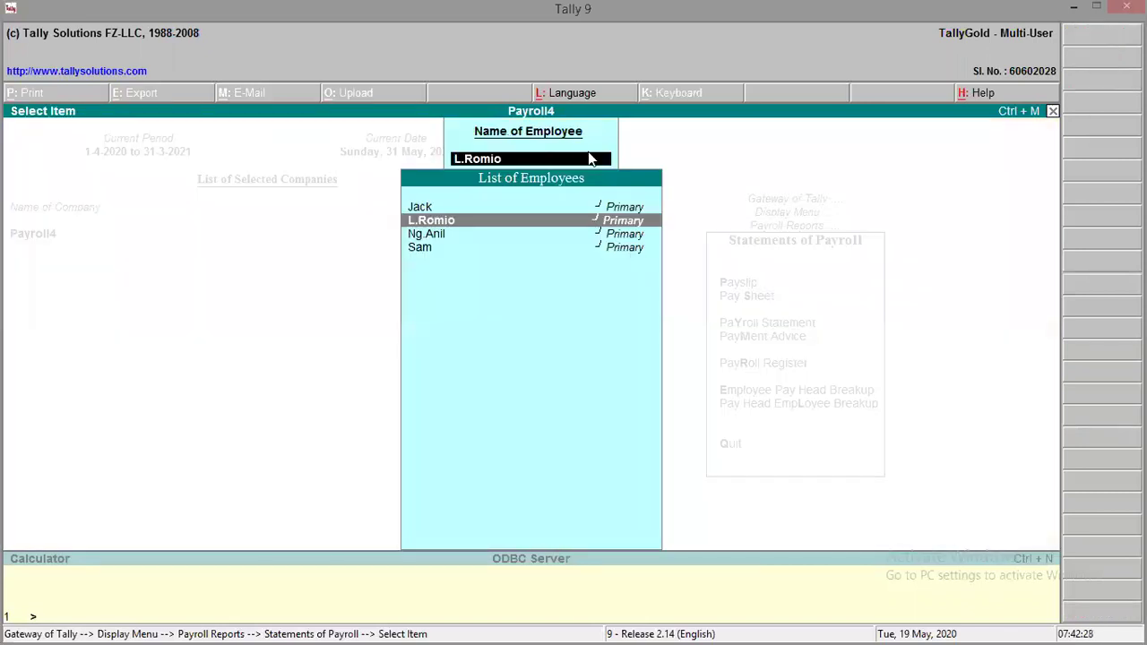
key(BackSpace)
key(Escape)
key(Escape)
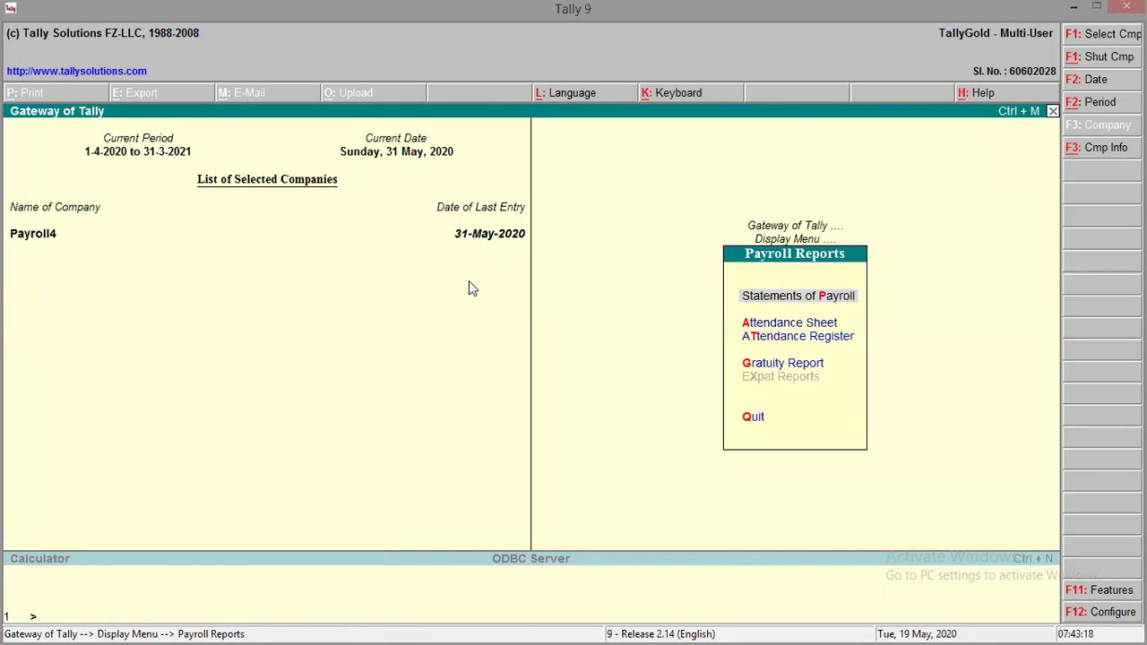
key(Escape)
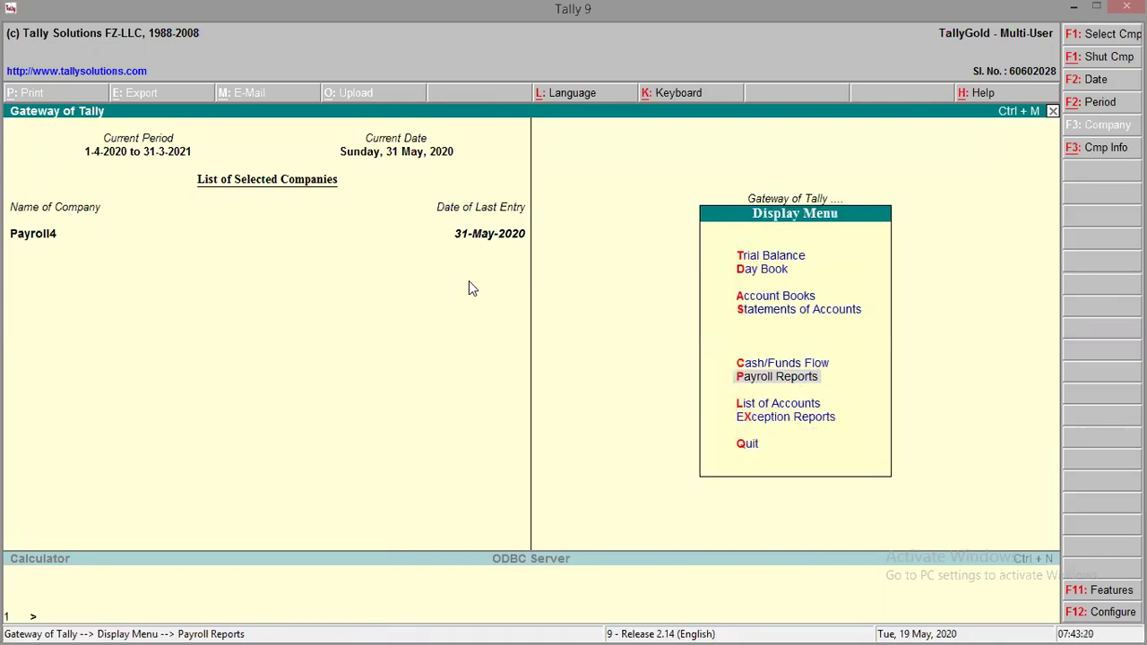
key(Escape)
key(Down)
key(Up)
key(Up)
key(Up)
key(Up)
key(Up)
key(Up)
key(Up)
key(Up)
key(Up)
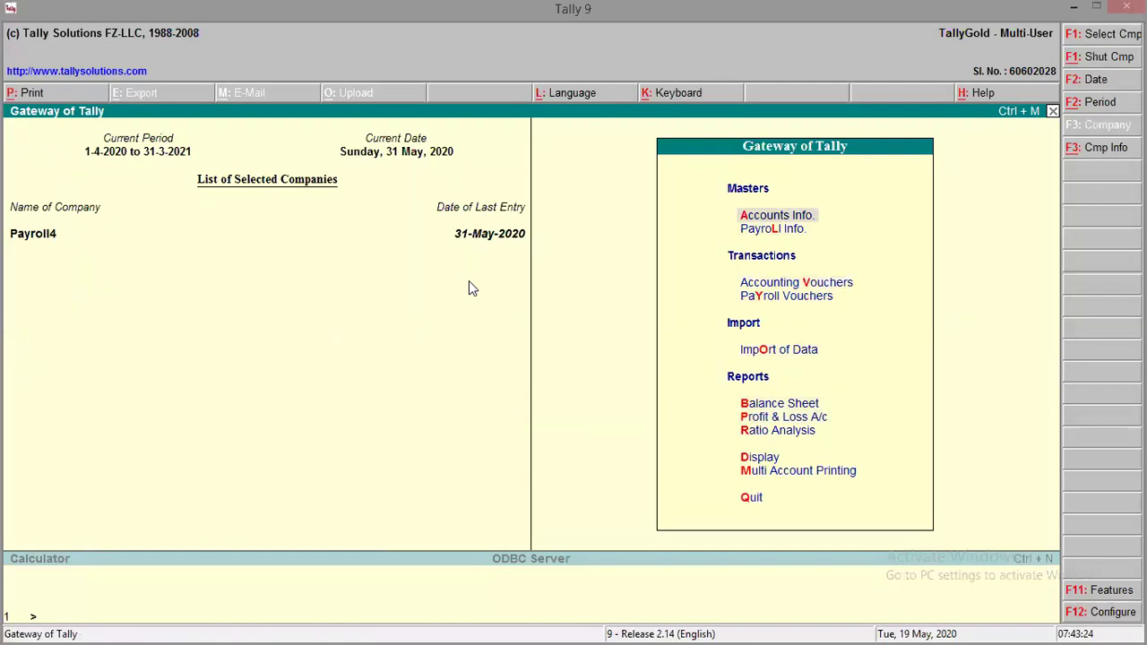
- Check the DA pay head's calculation type, formula and percentage in its alteration form, and leave it unchanged
key(Down)
key(Return)
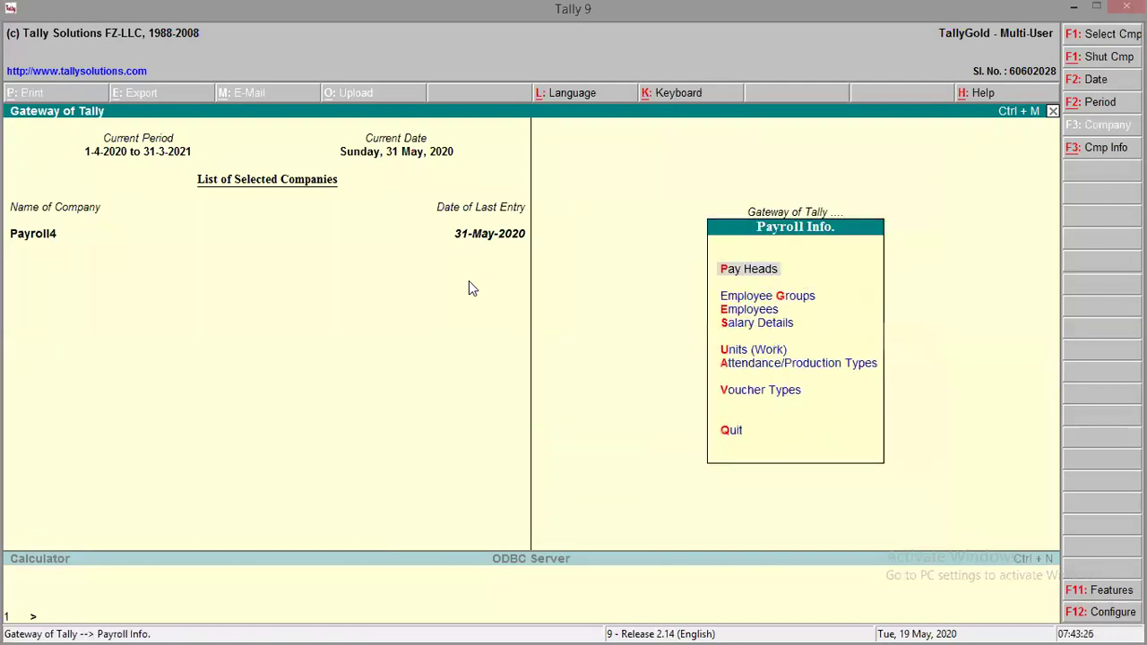
key(Return)
key(Down)
key(Down)
key(Return)
key(Down)
key(Down)
key(Down)
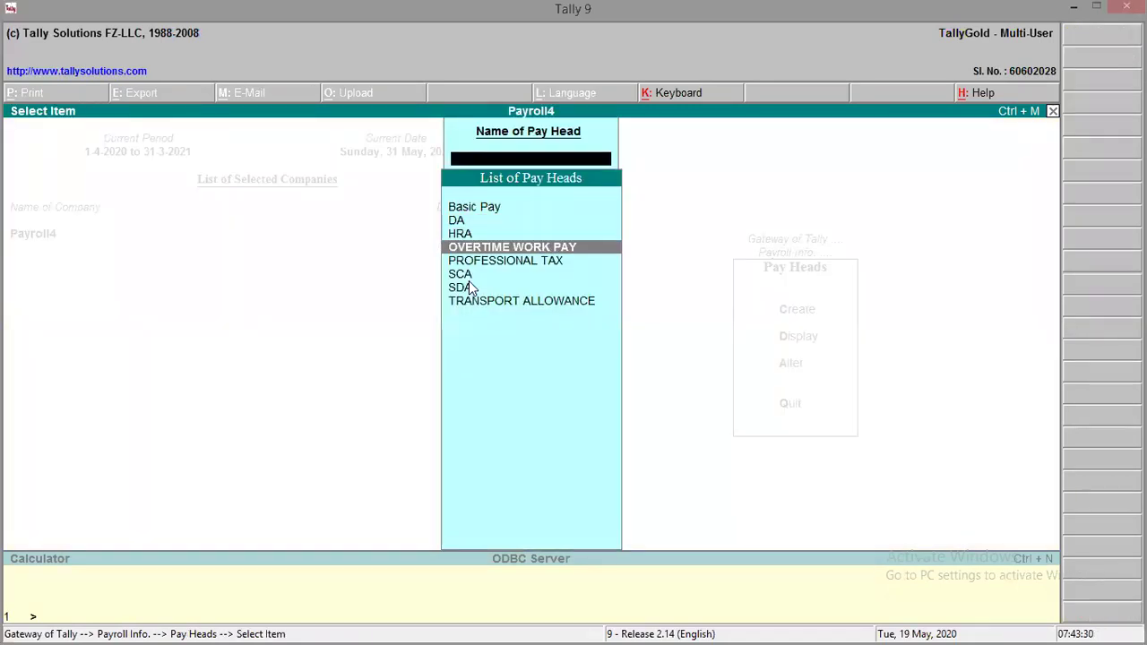
key(Up)
key(Up)
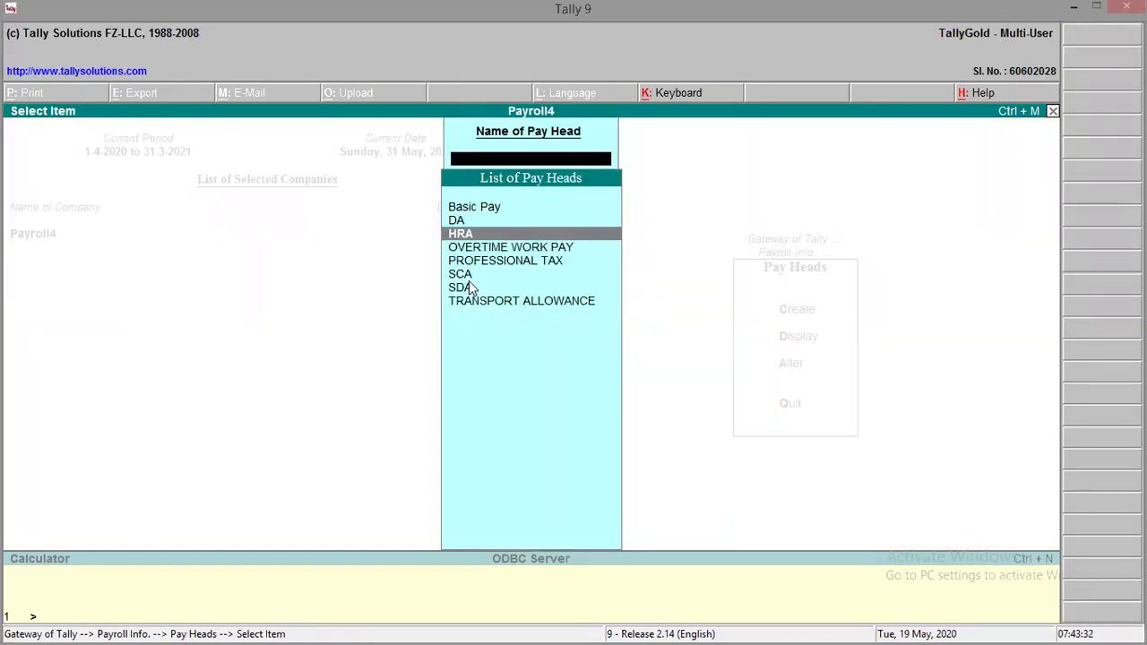
key(Return)
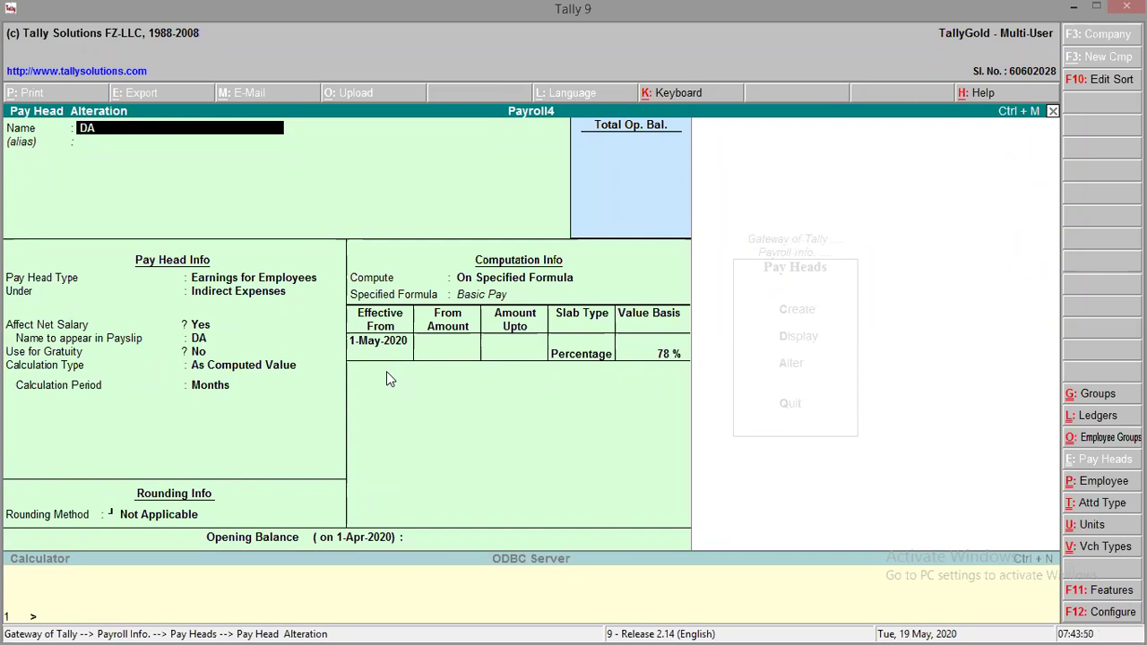
key(Escape)
key(Escape)
key(Escape)
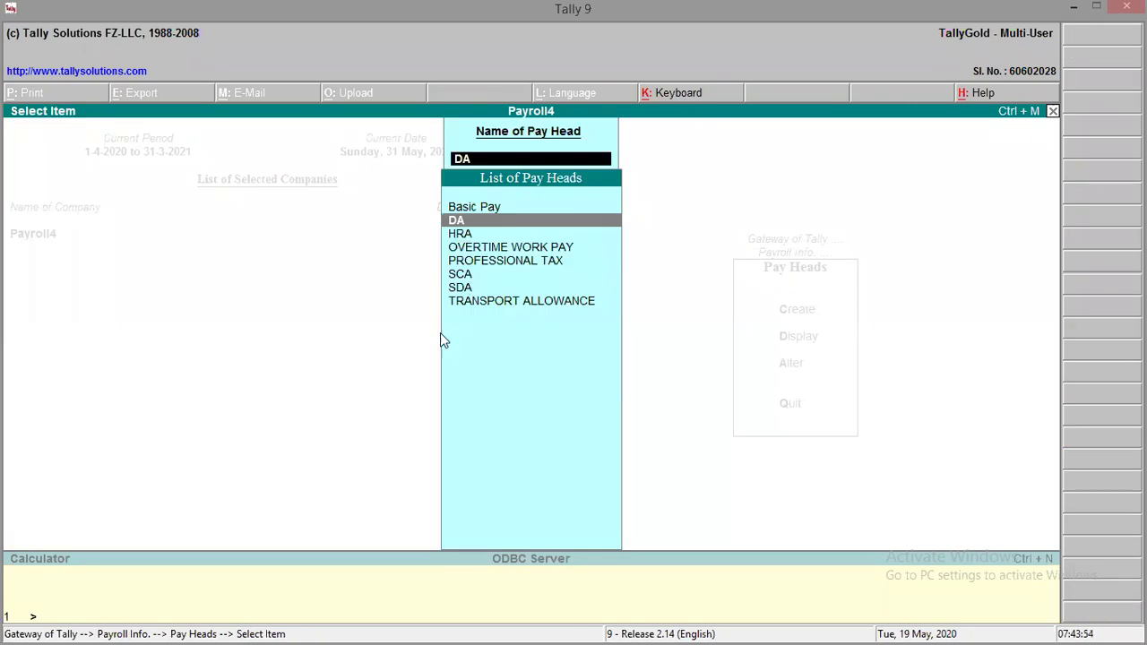
- Check the HRA pay head's computation settings, and go back to the payroll masters
click(462, 235)
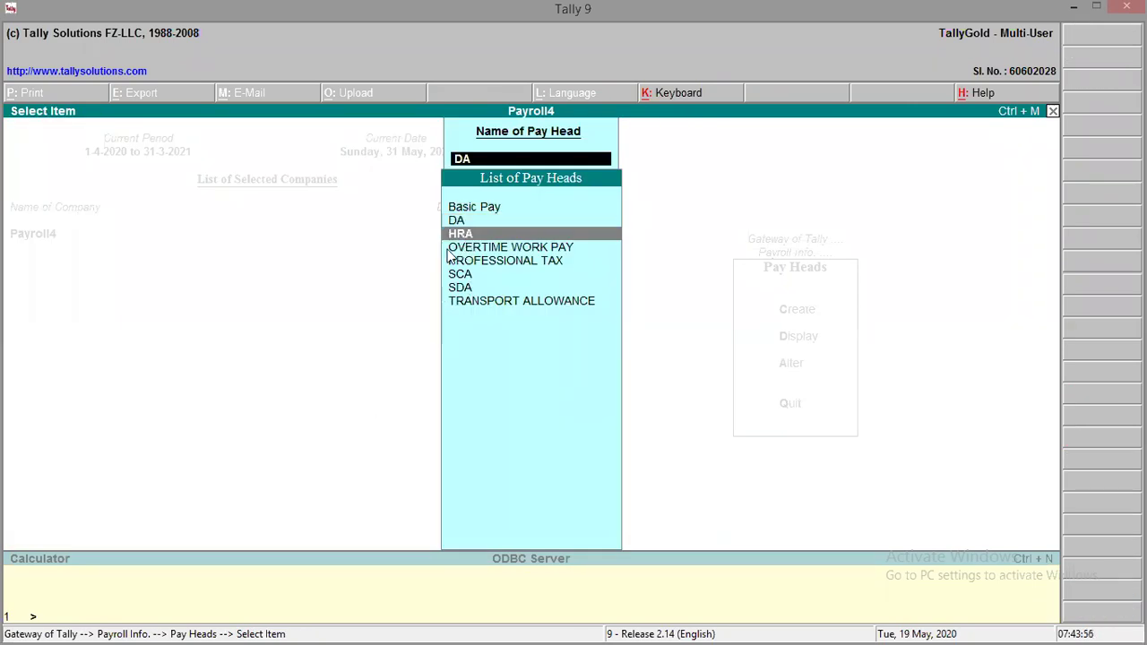
key(Return)
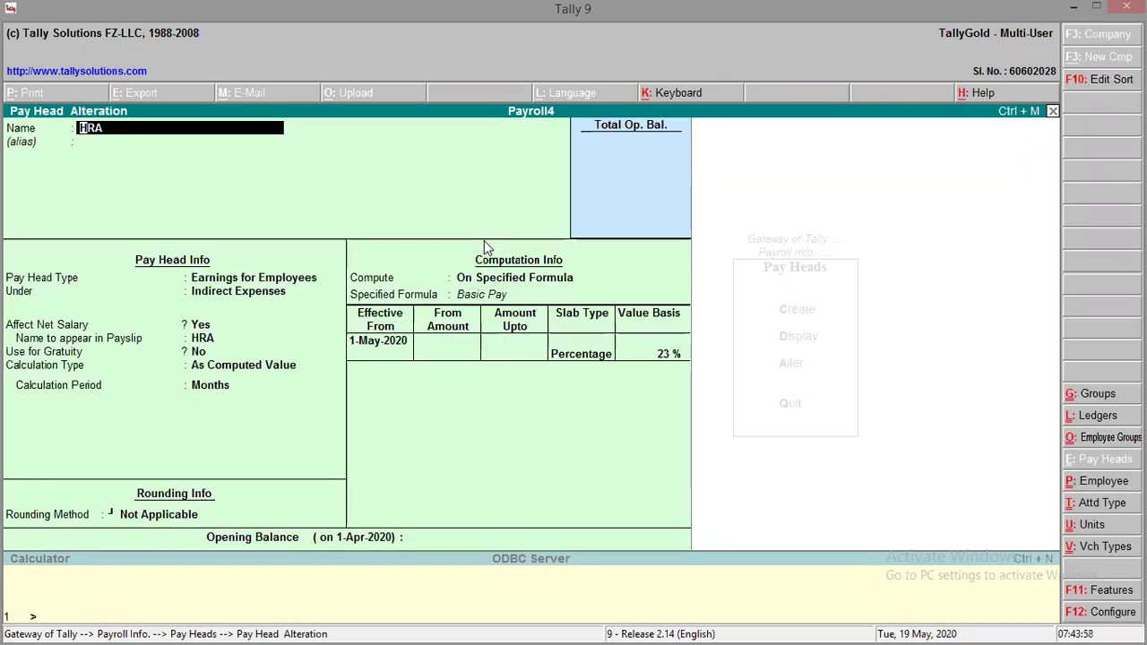
key(BackSpace)
key(Escape)
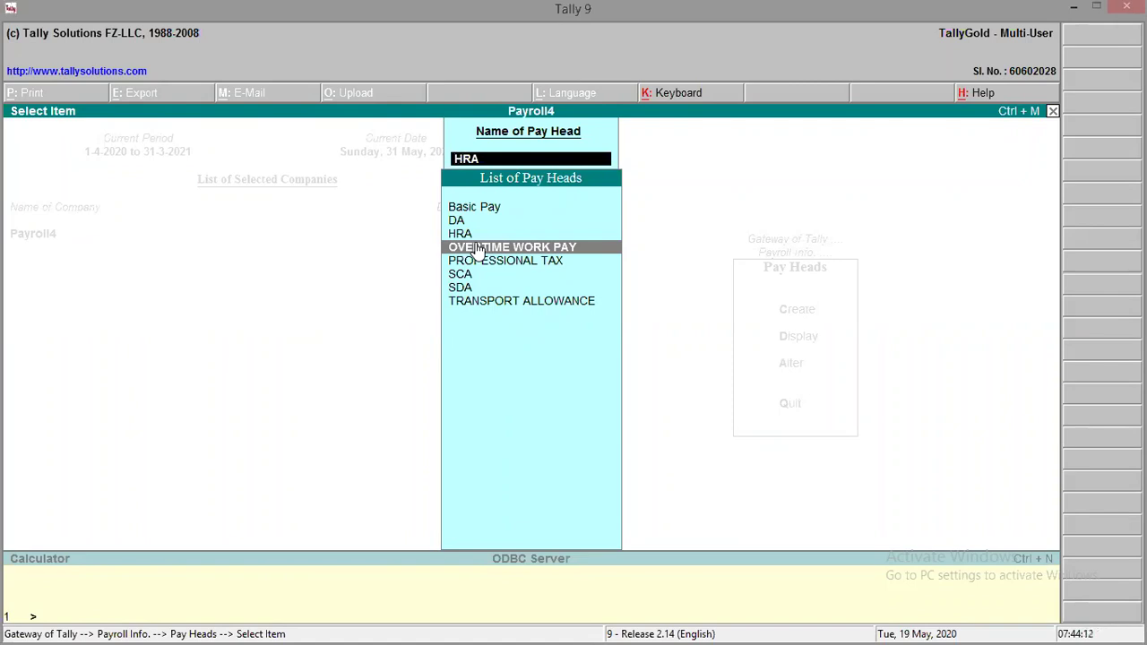
key(BackSpace)
key(Escape)
key(Escape)
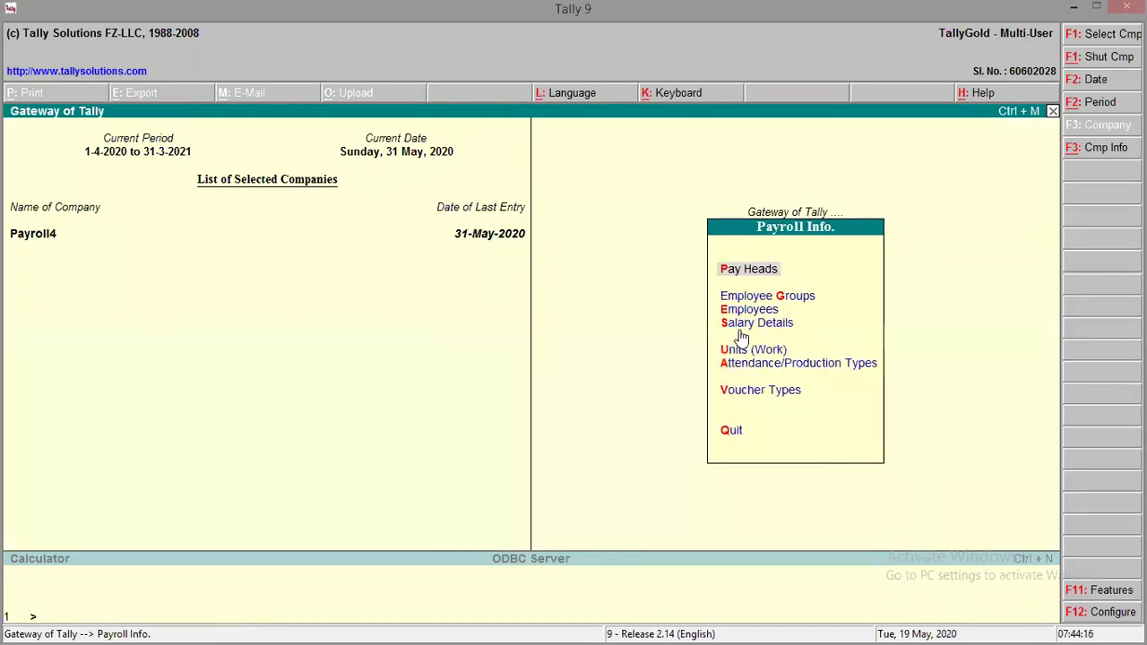
- Review the effective date and pay heads in the salary details of the first employee listed after Admin Staff, and return to the Gateway of Tally
key(Down)
key(Down)
key(Down)
key(Return)
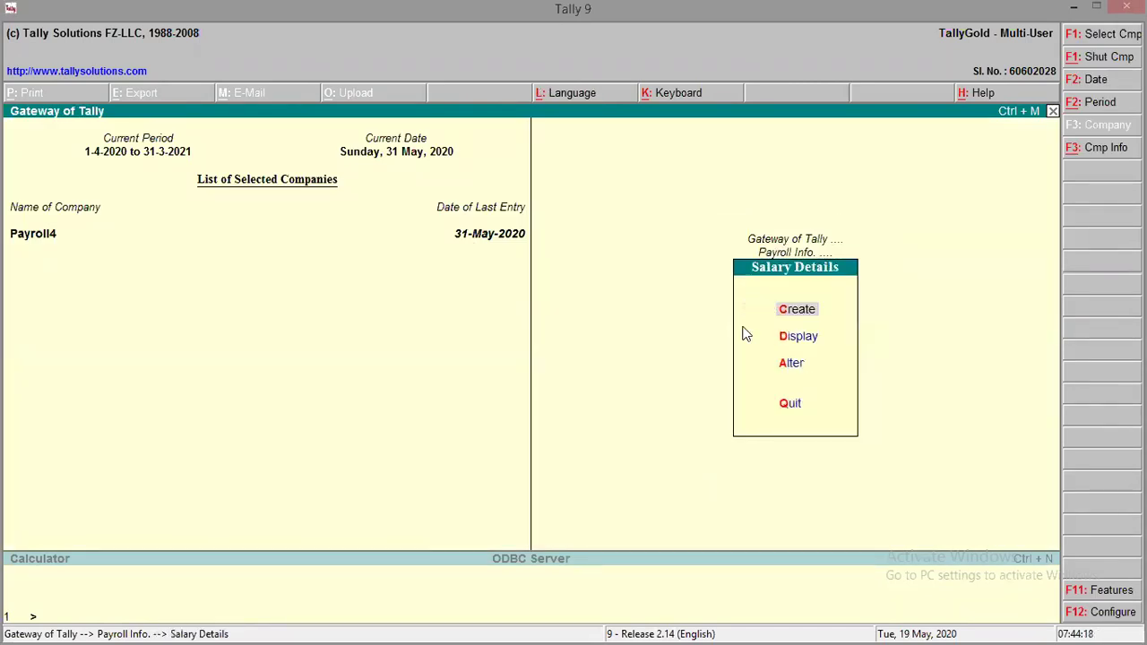
key(Down)
key(Down)
key(Down)
key(Up)
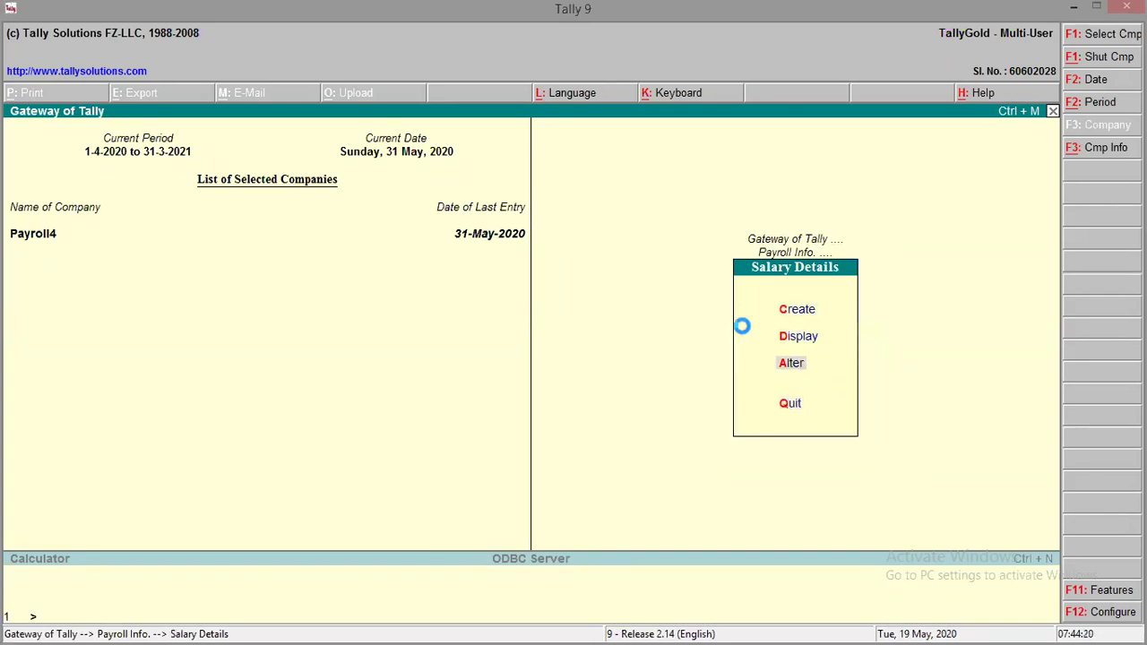
key(Return)
key(Down)
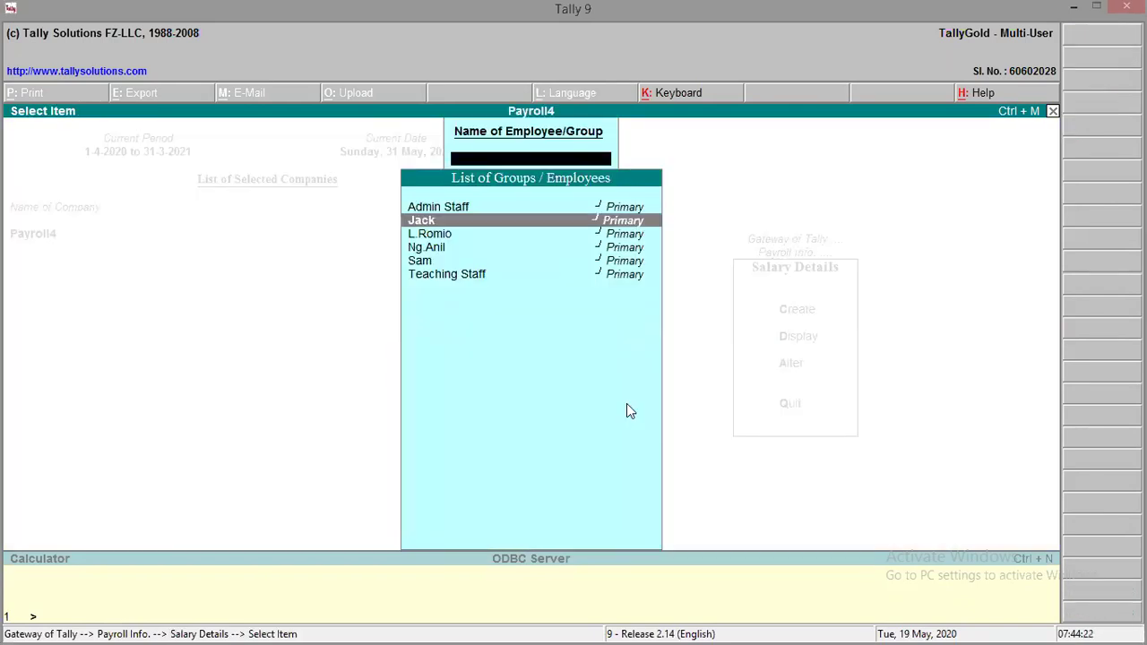
key(Return)
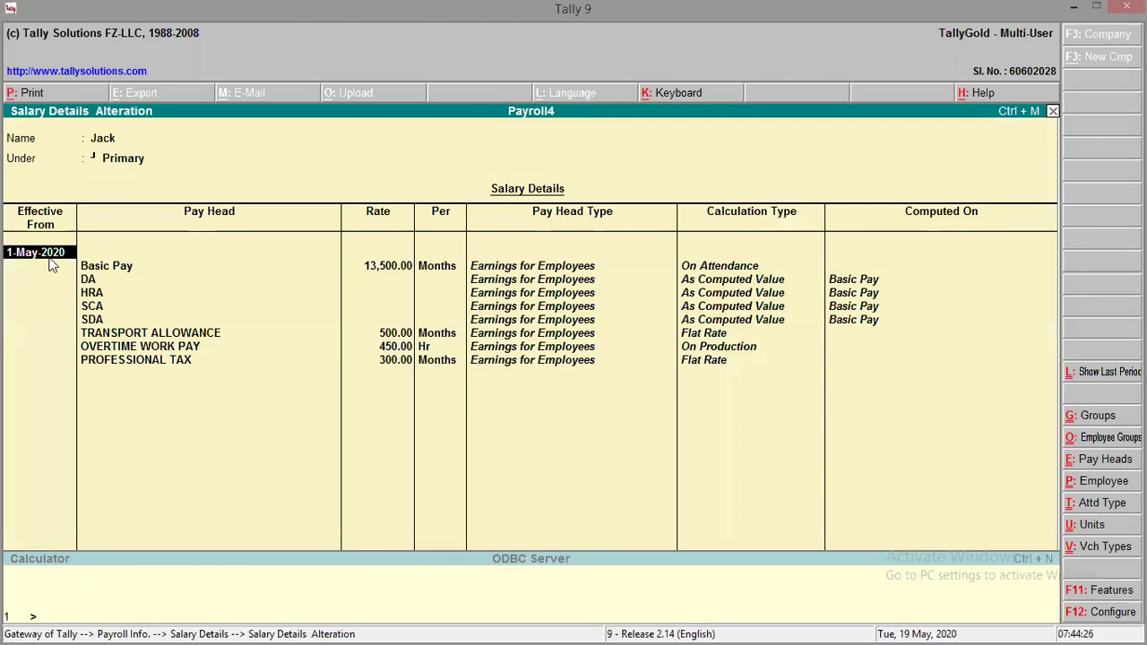
key(BackSpace)
key(Escape)
key(y)
key(Escape)
key(Escape)
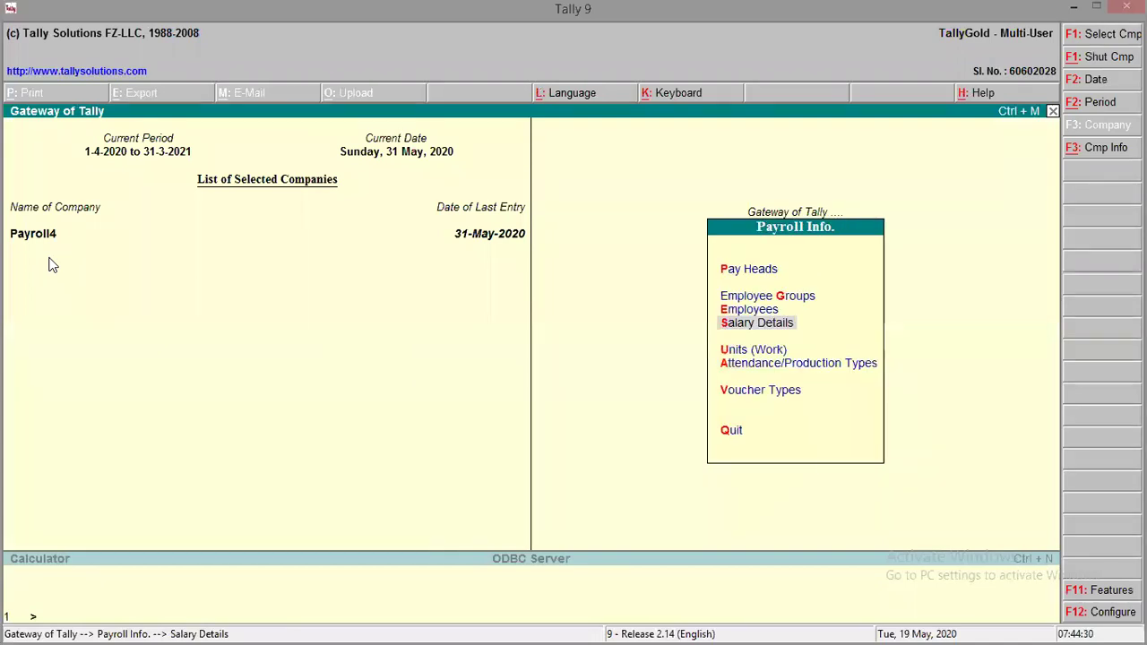
key(Escape)
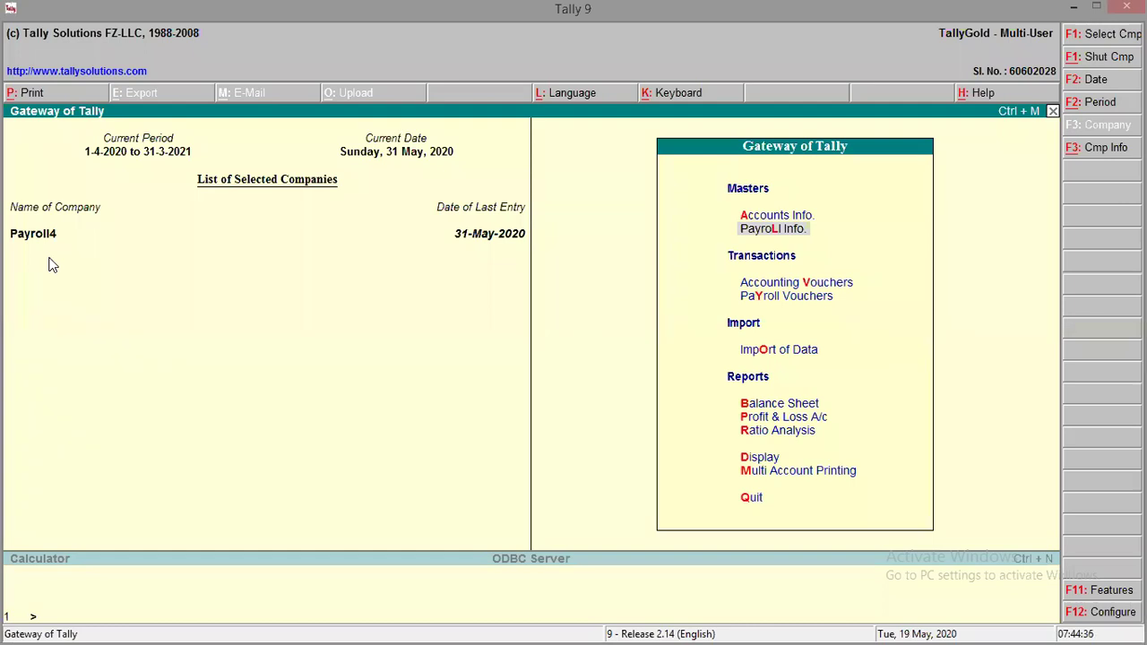
- Open the 31-May-2020 attendance voucher from the Day Book for alteration
key(d)
key(Down)
key(Return)
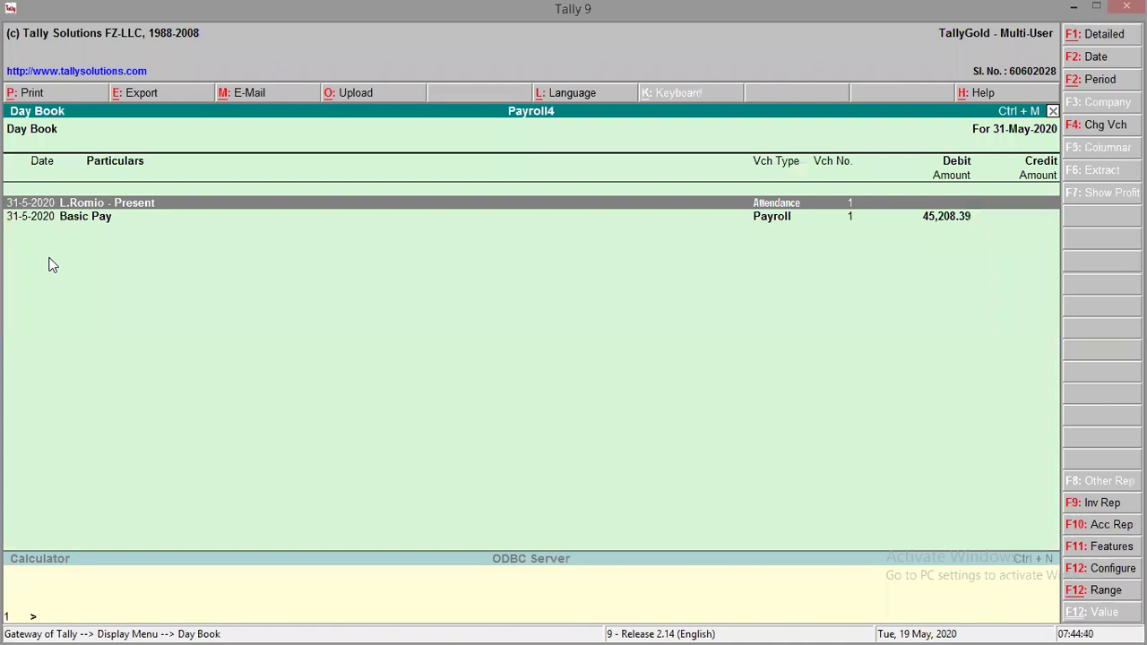
key(Return)
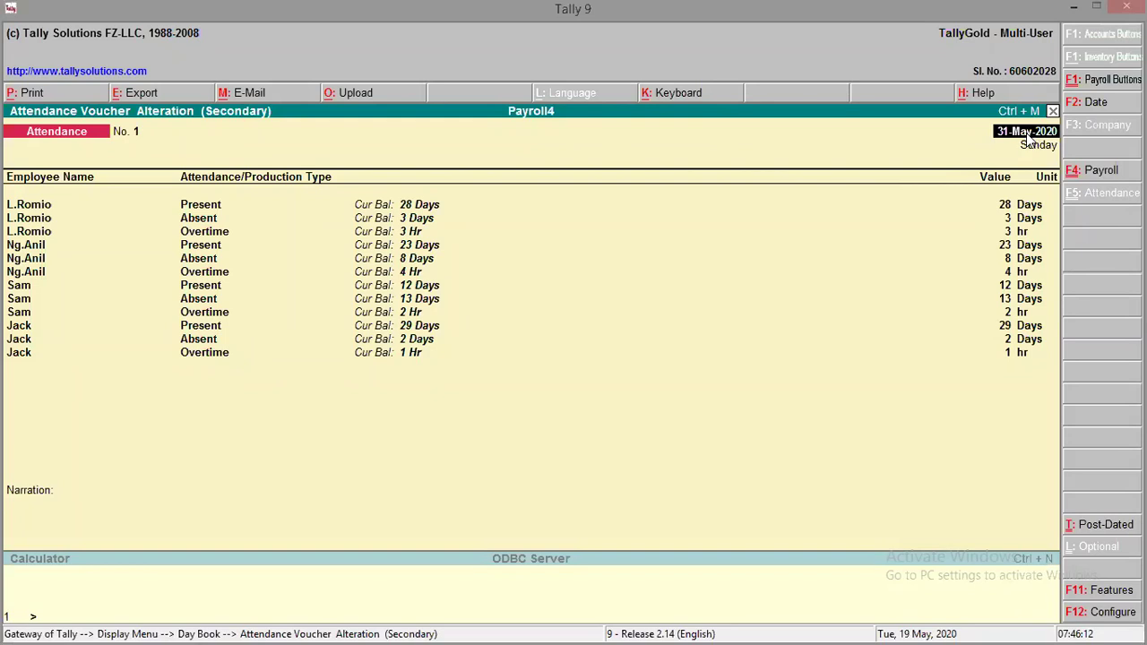
- Try changing the attendance voucher's date to 25-May-2020, and continue to the first attendance value
text(2)
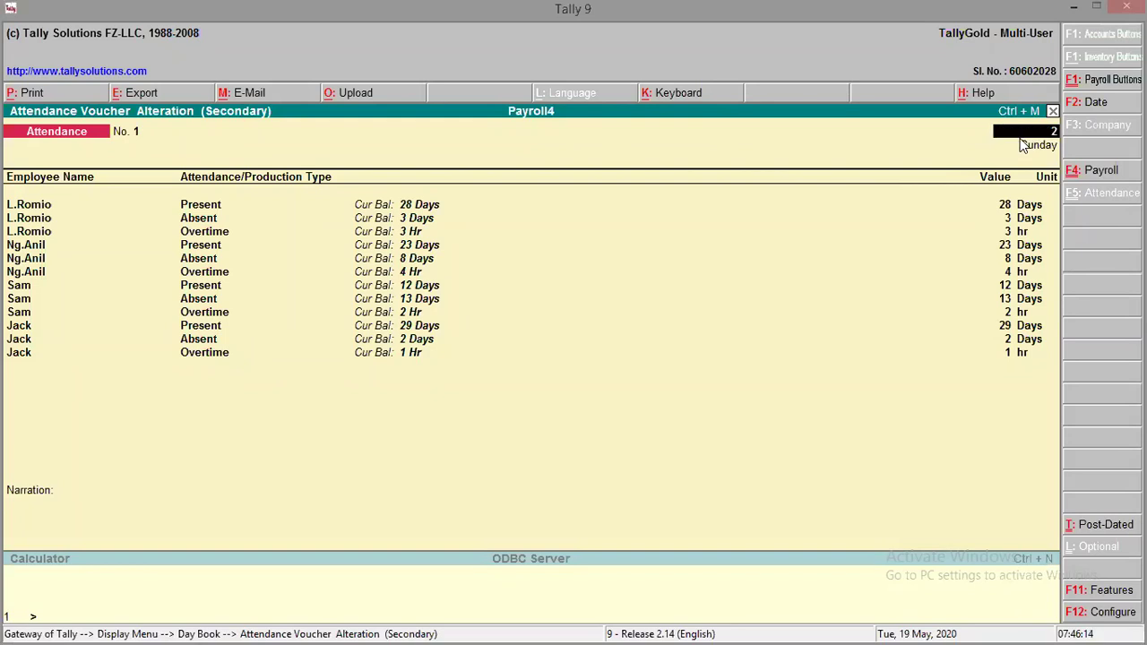
key(Return)
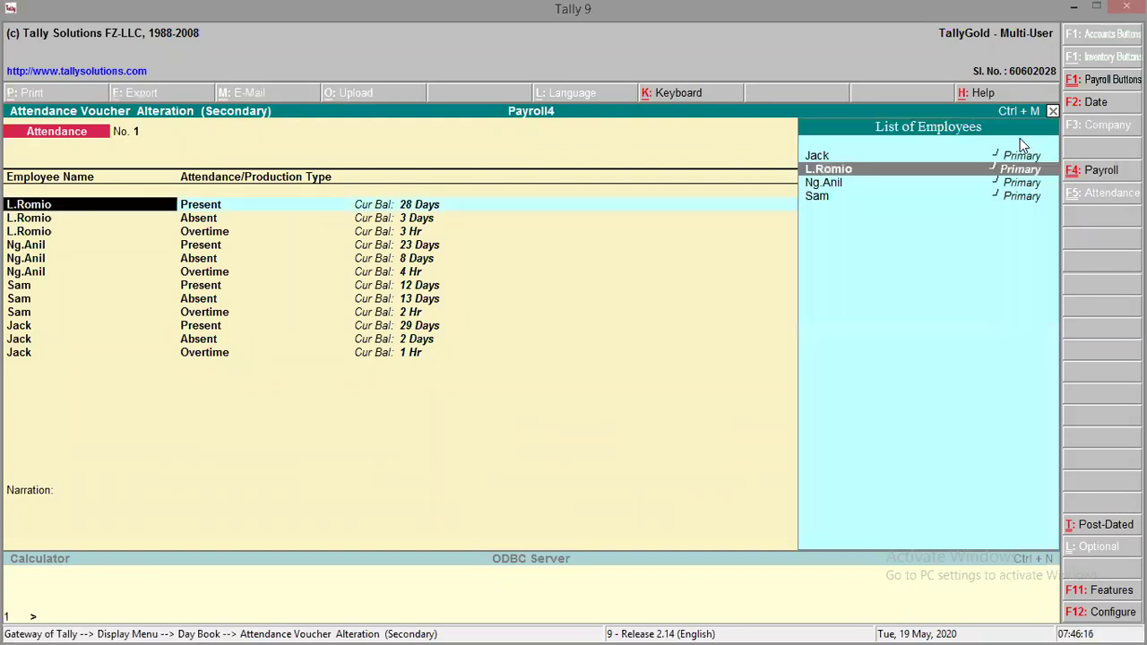
key(Return)
key(Return)
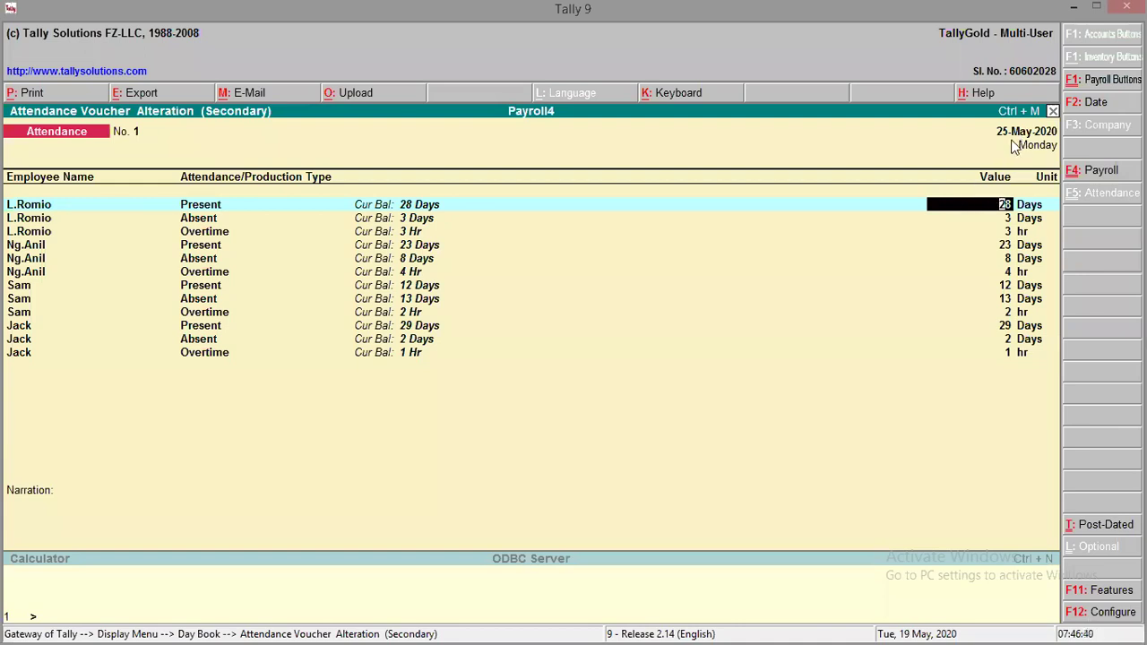
- Return to the attendance voucher's date, set it to 31-5-20, and save the voucher
key(shift+Tab)
key(shift+Tab)
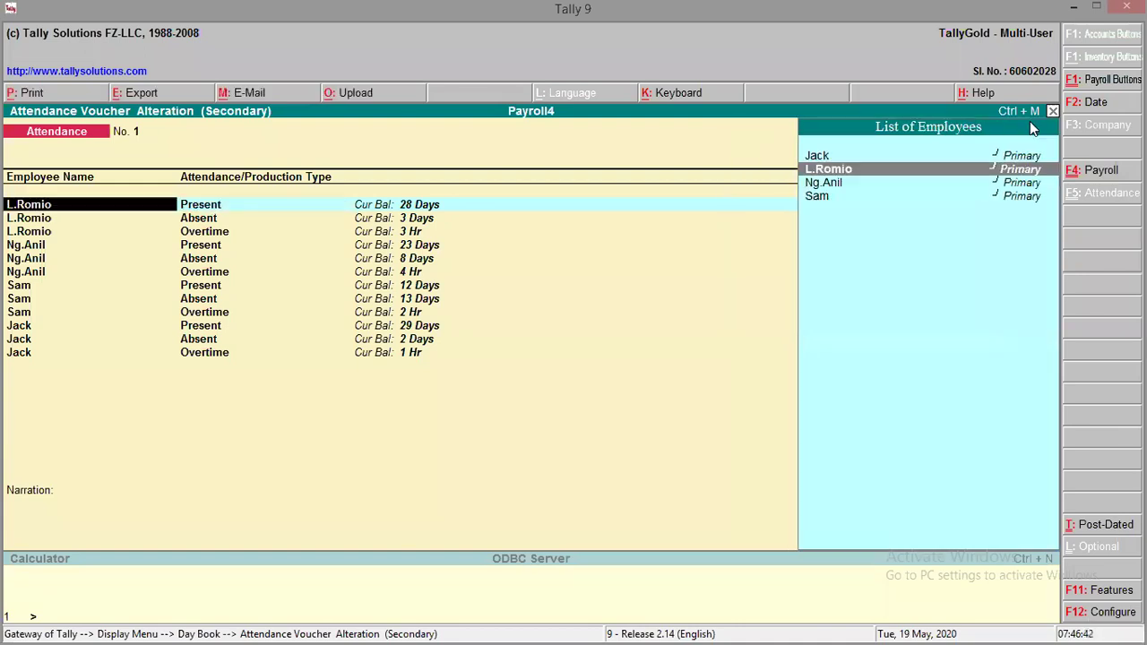
key(shift+Tab)
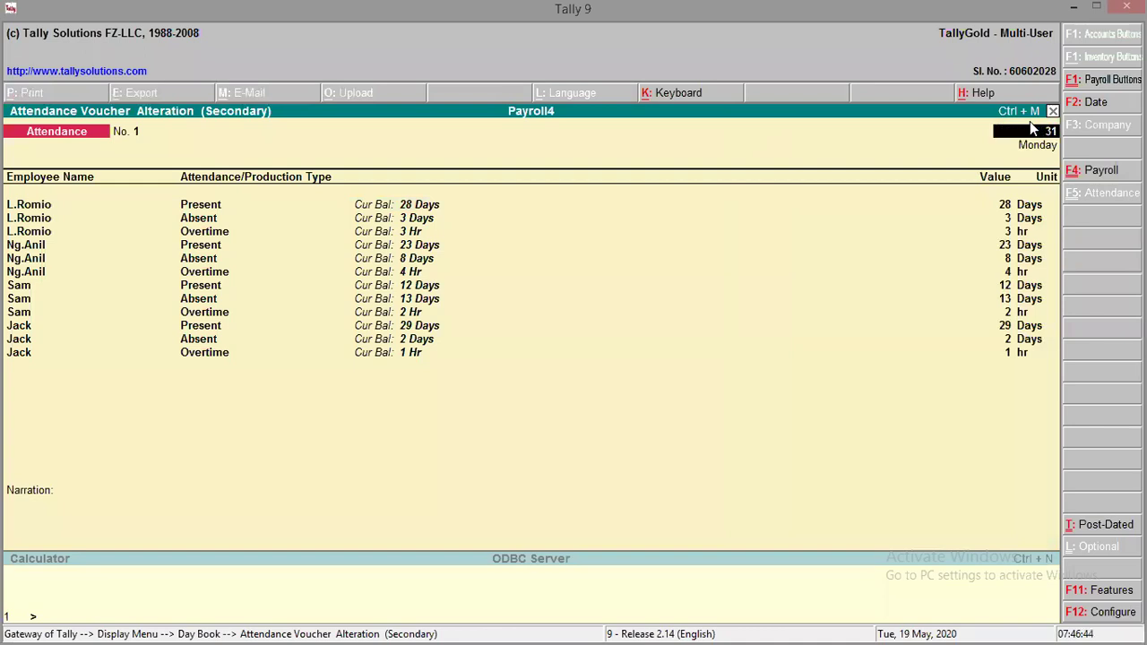
text(31-5-20)
key(ctrl+a)
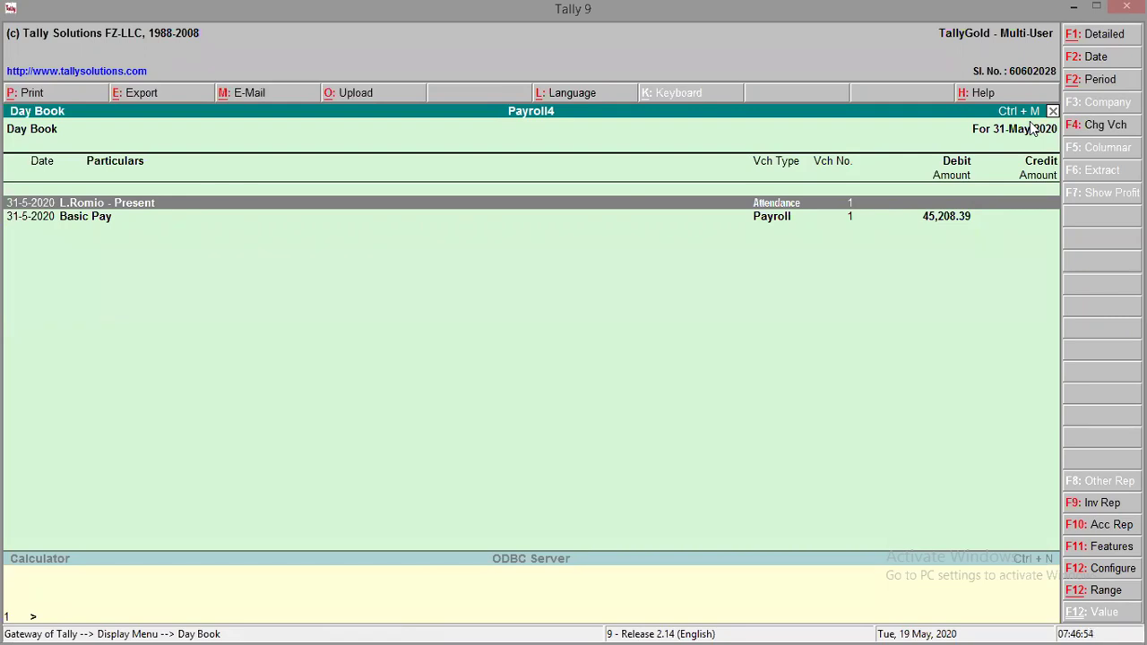
- Recheck the attendance voucher from the Day Book and close it, and open the Basic Pay payroll voucher for review
key(Return)
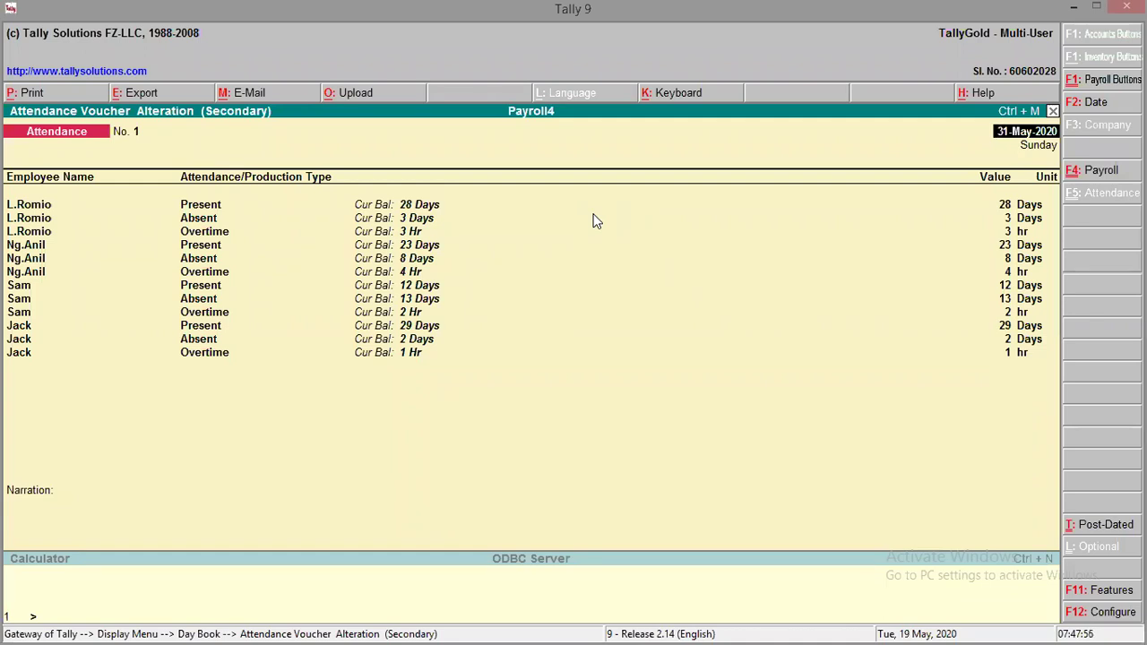
key(Escape)
key(Return)
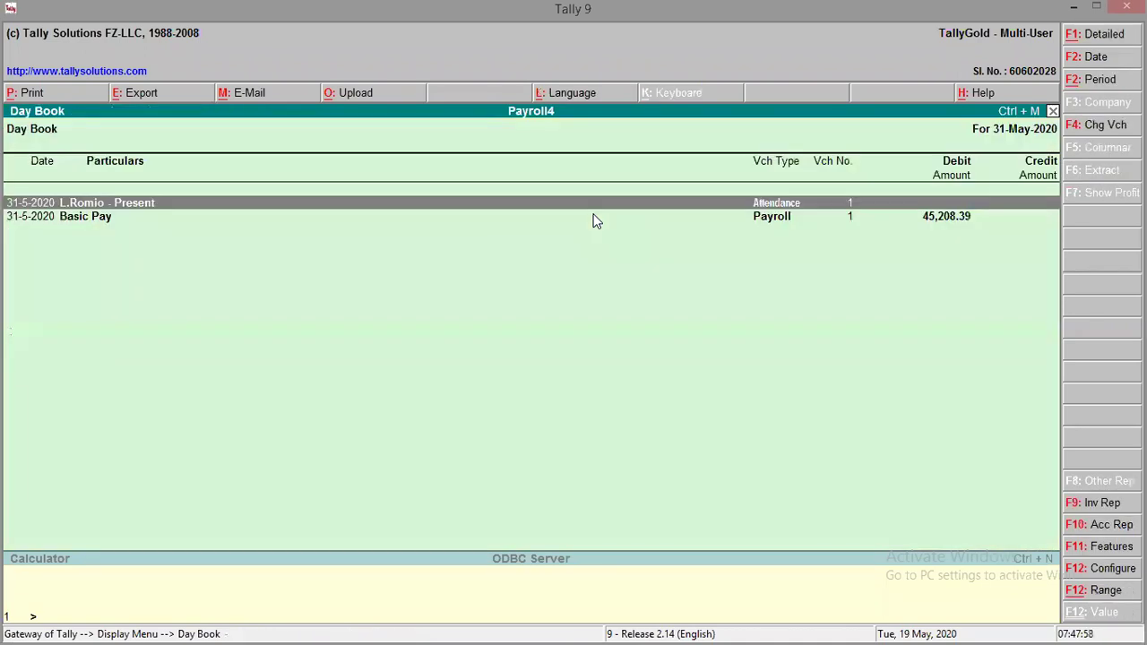
key(Down)
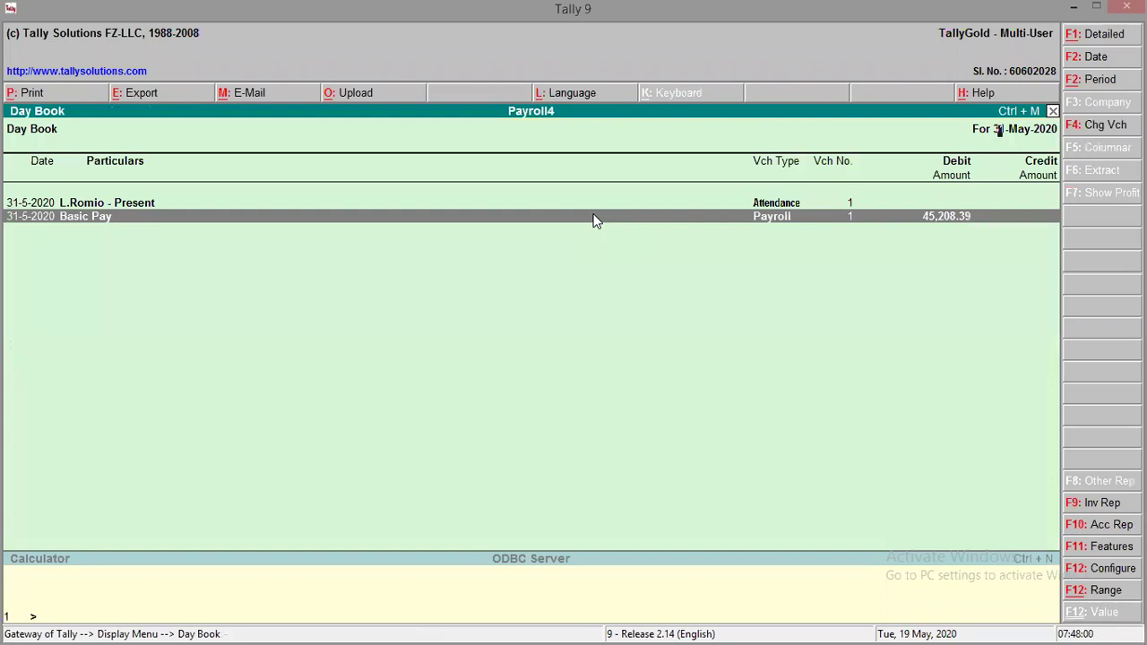
key(Return)
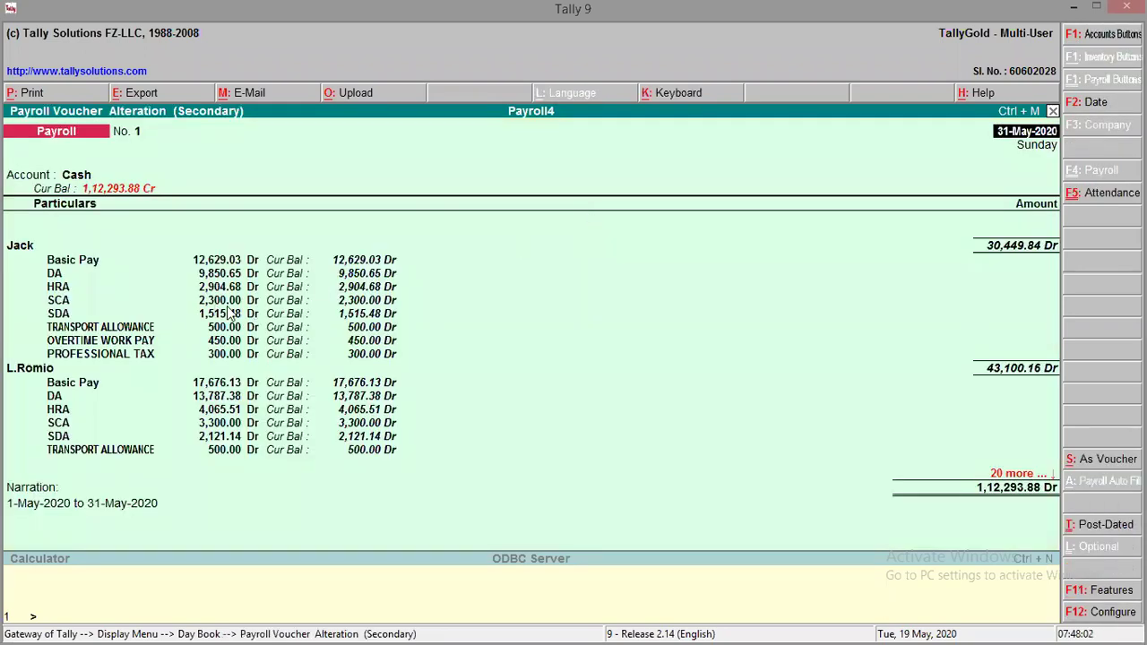